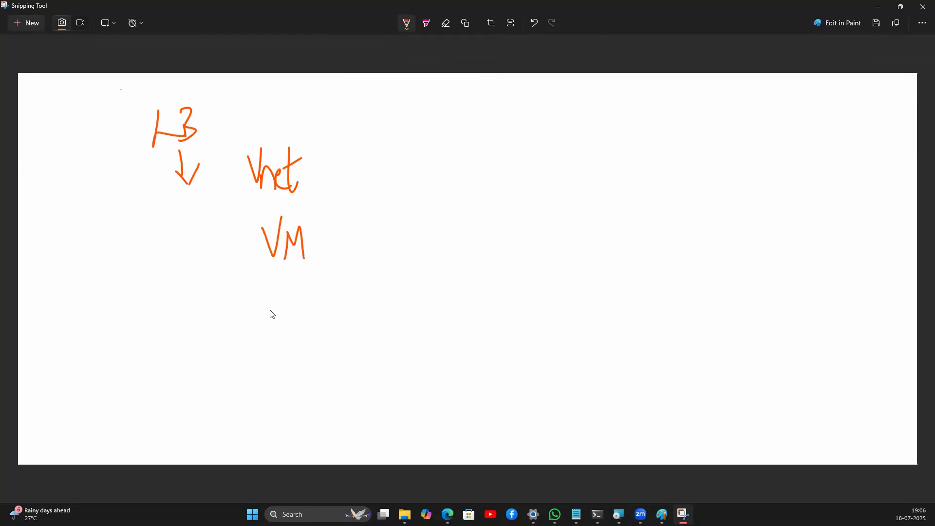
Step: Handwrite LB below VM, underline both, and bracket them with a brace labelled Rules
{"action": "left_click_drag", "start_coordinate": [279, 298], "coordinate": [285, 341]}
{"action": "left_click_drag", "start_coordinate": [285, 304], "coordinate": [284, 339]}
{"action": "left_click_drag", "start_coordinate": [316, 251], "coordinate": [319, 308]}
{"action": "left_click_drag", "start_coordinate": [259, 355], "coordinate": [335, 350]}
{"action": "left_click_drag", "start_coordinate": [266, 267], "coordinate": [315, 255]}
{"action": "left_click", "coordinate": [354, 264]}
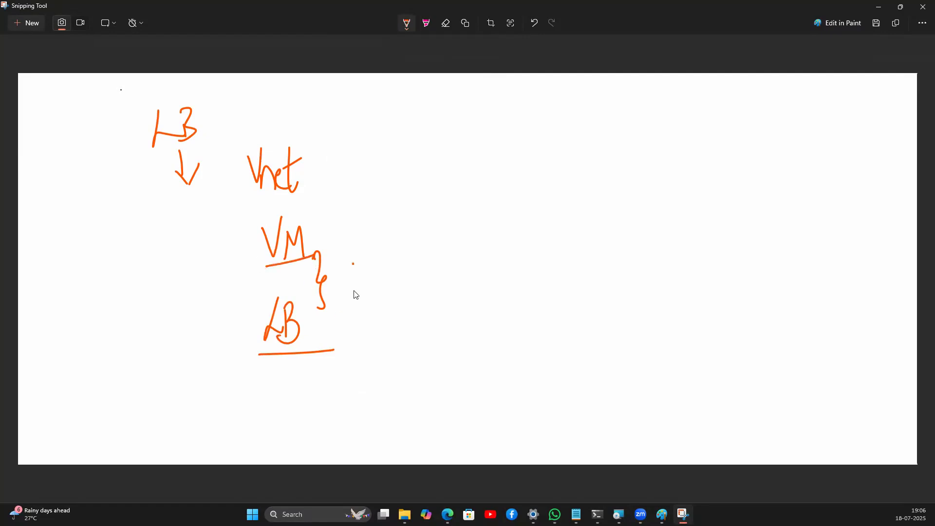
{"action": "mouse_move", "coordinate": [359, 277]}
{"action": "left_mouse_down"}
{"action": "mouse_move", "coordinate": [367, 292]}
{"action": "mouse_move", "coordinate": [388, 278]}
{"action": "mouse_move", "coordinate": [417, 297]}
{"action": "left_mouse_up"}
Step: Draw a box with an incoming arrow on the right and write Rule below it
{"action": "left_click_drag", "start_coordinate": [525, 169], "coordinate": [550, 215]}
{"action": "mouse_move", "coordinate": [524, 165]}
{"action": "left_mouse_down"}
{"action": "mouse_move", "coordinate": [562, 164]}
{"action": "mouse_move", "coordinate": [567, 215]}
{"action": "mouse_move", "coordinate": [553, 217]}
{"action": "left_mouse_up"}
{"action": "mouse_move", "coordinate": [575, 118]}
{"action": "left_mouse_down"}
{"action": "mouse_move", "coordinate": [549, 140]}
{"action": "mouse_move", "coordinate": [550, 165]}
{"action": "mouse_move", "coordinate": [556, 157]}
{"action": "left_mouse_up"}
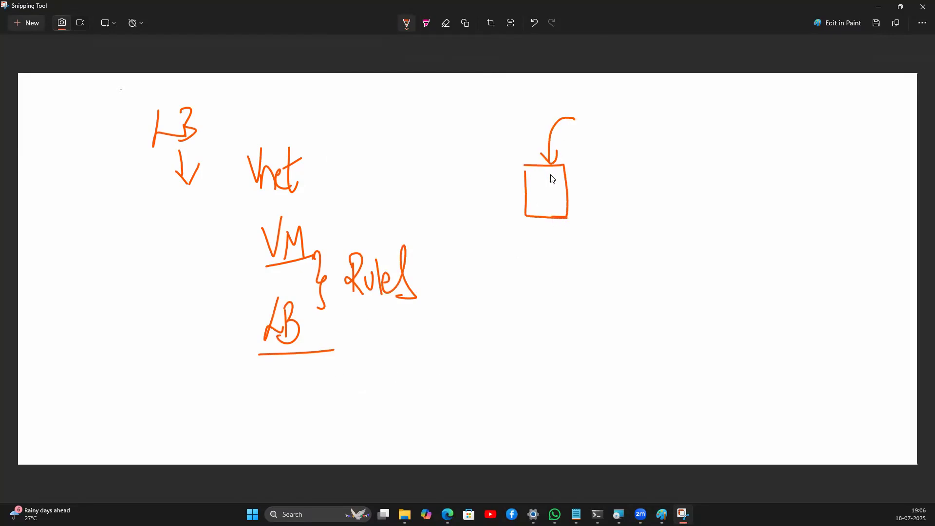
{"action": "mouse_move", "coordinate": [515, 236]}
{"action": "left_mouse_down"}
{"action": "mouse_move", "coordinate": [521, 267]}
{"action": "mouse_move", "coordinate": [549, 265]}
{"action": "mouse_move", "coordinate": [563, 248]}
{"action": "mouse_move", "coordinate": [577, 261]}
{"action": "mouse_move", "coordinate": [548, 307]}
{"action": "mouse_move", "coordinate": [556, 286]}
{"action": "left_mouse_up"}
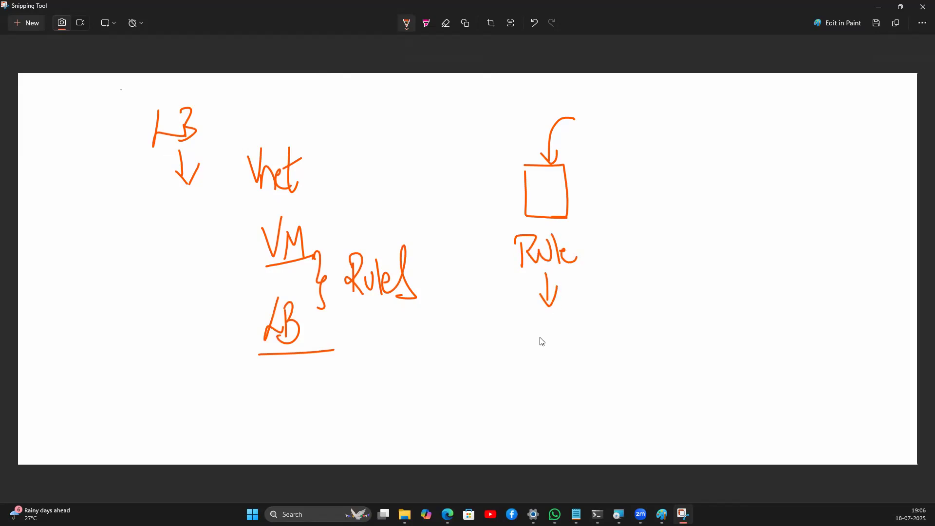
Step: Add LB under an arrow from Rule, then write and underline WWWExample.com at the top
{"action": "mouse_move", "coordinate": [543, 338]}
{"action": "left_mouse_down"}
{"action": "mouse_move", "coordinate": [550, 366]}
{"action": "mouse_move", "coordinate": [568, 344]}
{"action": "mouse_move", "coordinate": [551, 368]}
{"action": "left_mouse_up"}
{"action": "mouse_move", "coordinate": [546, 270]}
{"action": "left_mouse_down"}
{"action": "mouse_move", "coordinate": [549, 308]}
{"action": "mouse_move", "coordinate": [558, 287]}
{"action": "left_mouse_up"}
{"action": "mouse_move", "coordinate": [353, 111]}
{"action": "left_mouse_down"}
{"action": "mouse_move", "coordinate": [365, 108]}
{"action": "mouse_move", "coordinate": [384, 132]}
{"action": "mouse_move", "coordinate": [409, 108]}
{"action": "mouse_move", "coordinate": [440, 127]}
{"action": "mouse_move", "coordinate": [466, 121]}
{"action": "mouse_move", "coordinate": [478, 103]}
{"action": "mouse_move", "coordinate": [534, 111]}
{"action": "left_mouse_up"}
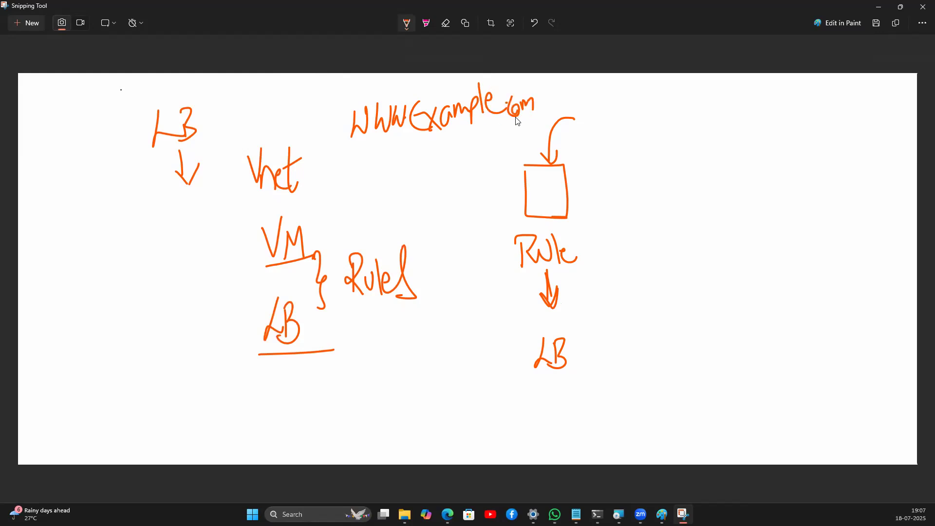
{"action": "left_click_drag", "start_coordinate": [353, 149], "coordinate": [534, 116]}
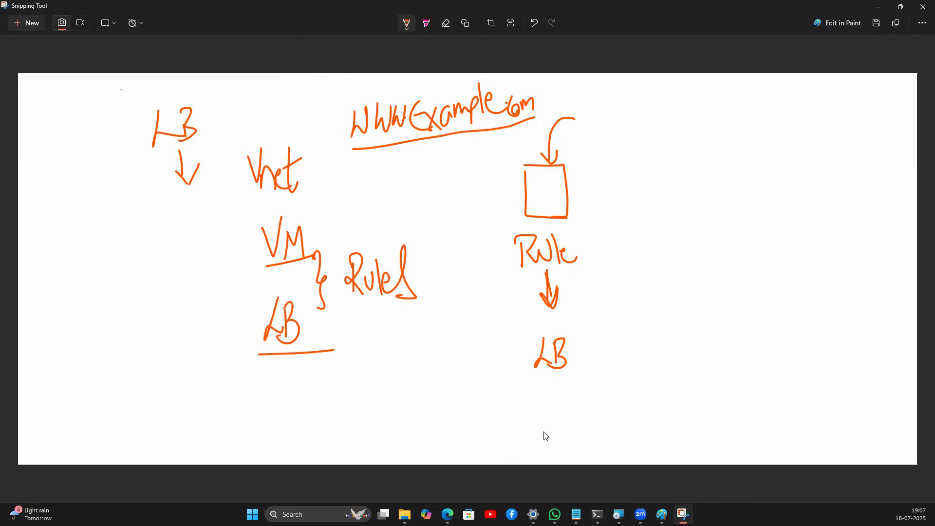
Step: Circle the lower LB, draw two boxes below it, and connect LB to the right box
{"action": "mouse_move", "coordinate": [542, 417]}
{"action": "left_mouse_down"}
{"action": "mouse_move", "coordinate": [542, 461]}
{"action": "mouse_move", "coordinate": [597, 422]}
{"action": "mouse_move", "coordinate": [541, 415]}
{"action": "left_mouse_up"}
{"action": "mouse_move", "coordinate": [546, 329]}
{"action": "left_mouse_down"}
{"action": "mouse_move", "coordinate": [562, 383]}
{"action": "mouse_move", "coordinate": [544, 330]}
{"action": "left_mouse_up"}
{"action": "mouse_move", "coordinate": [556, 425]}
{"action": "left_mouse_down"}
{"action": "mouse_move", "coordinate": [557, 447]}
{"action": "mouse_move", "coordinate": [565, 441]}
{"action": "left_mouse_up"}
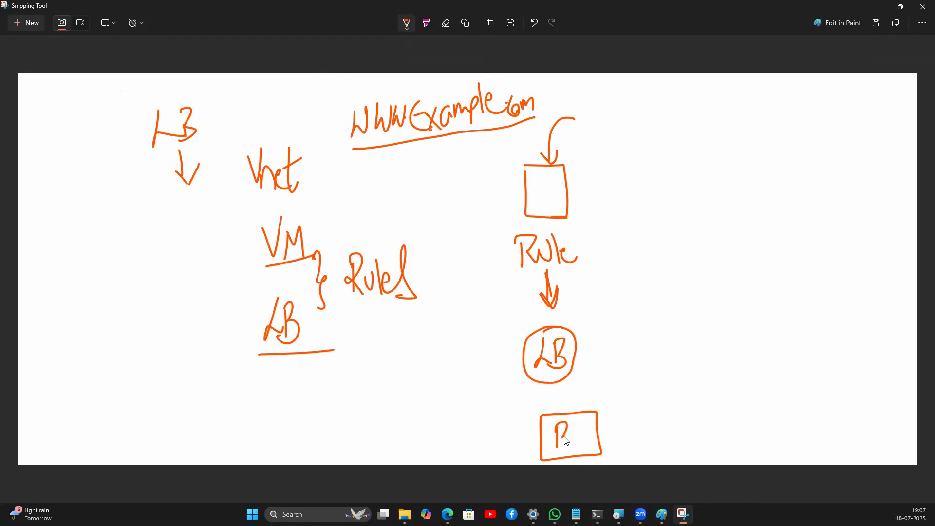
{"action": "mouse_move", "coordinate": [415, 409]}
{"action": "left_mouse_down"}
{"action": "mouse_move", "coordinate": [414, 457]}
{"action": "mouse_move", "coordinate": [480, 411]}
{"action": "mouse_move", "coordinate": [417, 410]}
{"action": "left_mouse_up"}
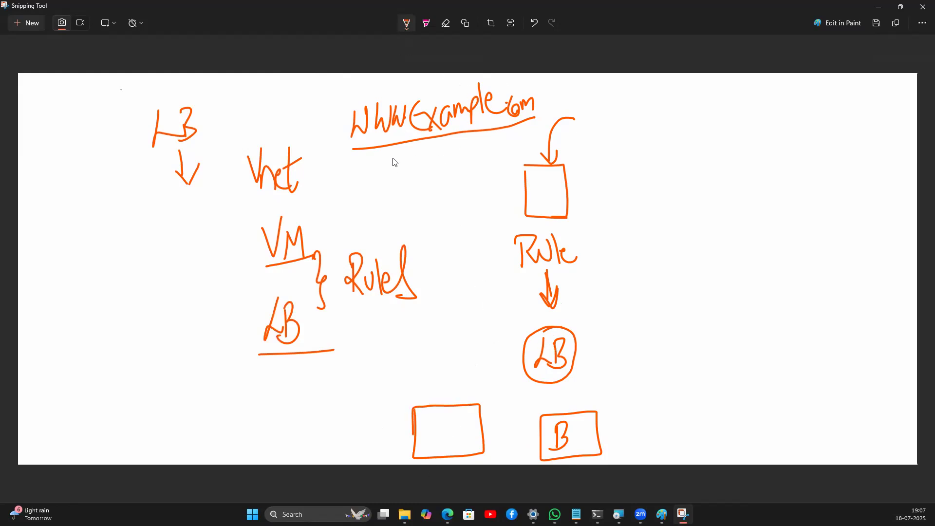
{"action": "mouse_move", "coordinate": [356, 150]}
{"action": "left_mouse_down"}
{"action": "mouse_move", "coordinate": [482, 139]}
{"action": "mouse_move", "coordinate": [547, 120]}
{"action": "left_mouse_up"}
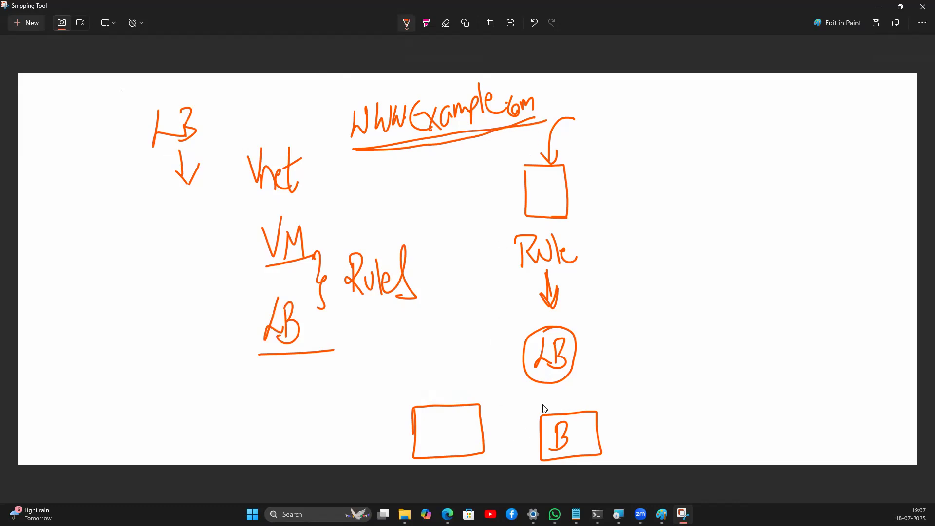
{"action": "left_click_drag", "start_coordinate": [551, 384], "coordinate": [564, 411]}
Step: Append /Sales to the WWWExample.com address and enclose Rule in an ellipse
{"action": "left_click_drag", "start_coordinate": [552, 75], "coordinate": [541, 118]}
{"action": "left_click_drag", "start_coordinate": [560, 100], "coordinate": [592, 120]}
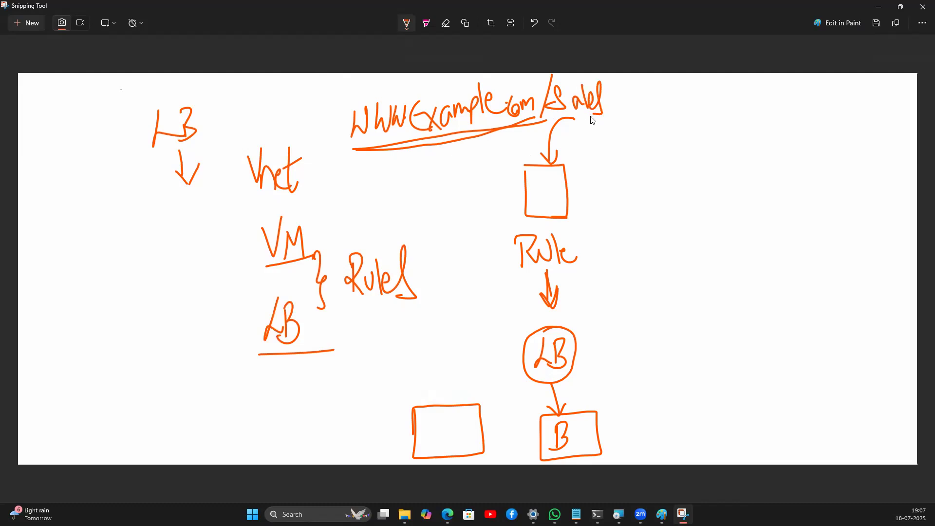
{"action": "mouse_move", "coordinate": [553, 73]}
{"action": "left_mouse_down"}
{"action": "mouse_move", "coordinate": [542, 128]}
{"action": "mouse_move", "coordinate": [630, 119]}
{"action": "left_mouse_up"}
{"action": "mouse_move", "coordinate": [520, 269]}
{"action": "left_mouse_down"}
{"action": "mouse_move", "coordinate": [589, 247]}
{"action": "mouse_move", "coordinate": [557, 225]}
{"action": "left_mouse_up"}
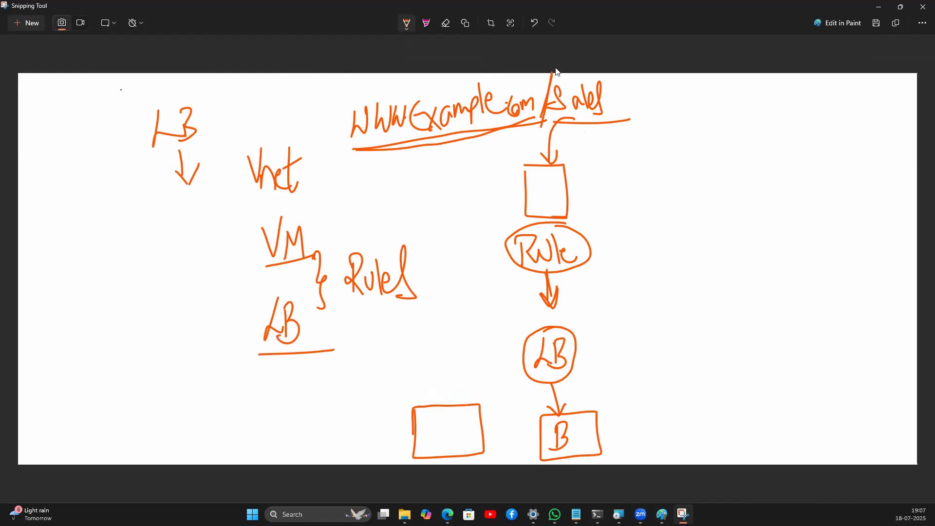
{"action": "mouse_move", "coordinate": [564, 106]}
{"action": "left_mouse_down"}
{"action": "mouse_move", "coordinate": [563, 94]}
{"action": "mouse_move", "coordinate": [560, 124]}
{"action": "left_mouse_up"}
Step: Arrow LB to the left box, label it B, and re-circle Rule and LB
{"action": "mouse_move", "coordinate": [537, 380]}
{"action": "left_mouse_down"}
{"action": "mouse_move", "coordinate": [478, 413]}
{"action": "mouse_move", "coordinate": [506, 402]}
{"action": "left_mouse_up"}
{"action": "left_click_drag", "start_coordinate": [438, 416], "coordinate": [436, 434]}
{"action": "mouse_move", "coordinate": [541, 223]}
{"action": "left_mouse_down"}
{"action": "mouse_move", "coordinate": [529, 277]}
{"action": "mouse_move", "coordinate": [595, 237]}
{"action": "mouse_move", "coordinate": [507, 235]}
{"action": "left_mouse_up"}
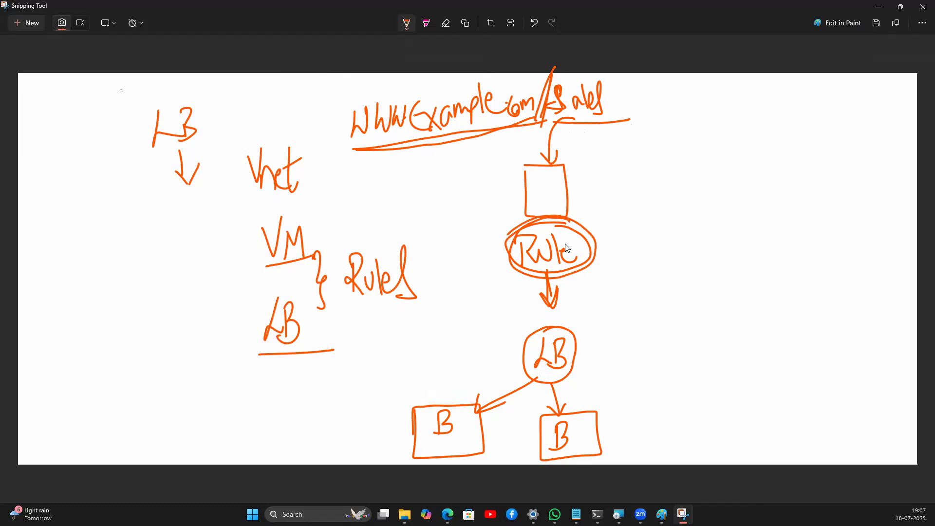
{"action": "mouse_move", "coordinate": [562, 328]}
{"action": "left_mouse_down"}
{"action": "mouse_move", "coordinate": [520, 348]}
{"action": "mouse_move", "coordinate": [580, 360]}
{"action": "mouse_move", "coordinate": [569, 313]}
{"action": "left_mouse_up"}
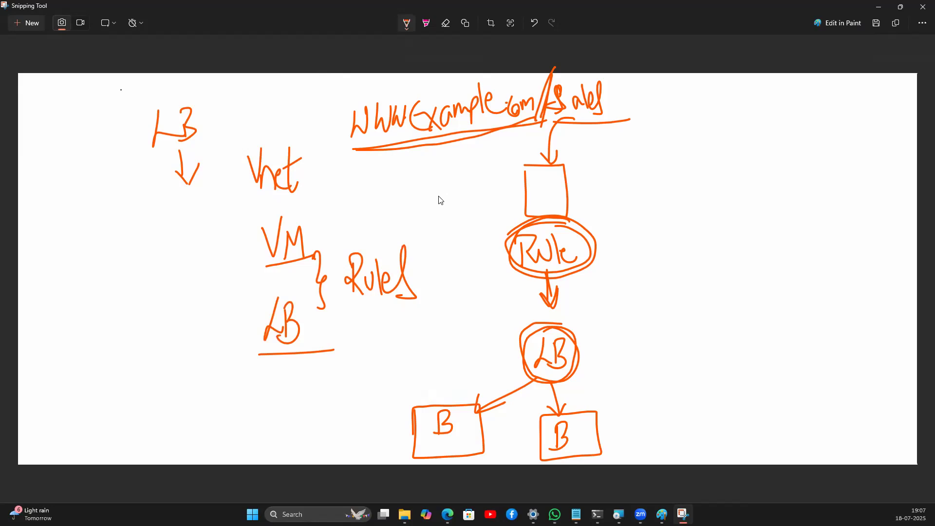
Step: Write Paymeth and Path beside the diagram and reinforce LB's links to both B boxes
{"action": "mouse_move", "coordinate": [425, 221]}
{"action": "left_mouse_down"}
{"action": "mouse_move", "coordinate": [422, 171]}
{"action": "mouse_move", "coordinate": [438, 210]}
{"action": "mouse_move", "coordinate": [451, 215]}
{"action": "mouse_move", "coordinate": [500, 192]}
{"action": "mouse_move", "coordinate": [505, 169]}
{"action": "mouse_move", "coordinate": [518, 186]}
{"action": "left_mouse_up"}
{"action": "left_click_drag", "start_coordinate": [516, 130], "coordinate": [517, 186]}
{"action": "mouse_move", "coordinate": [449, 269]}
{"action": "left_mouse_down"}
{"action": "mouse_move", "coordinate": [444, 235]}
{"action": "mouse_move", "coordinate": [462, 263]}
{"action": "mouse_move", "coordinate": [473, 219]}
{"action": "mouse_move", "coordinate": [493, 261]}
{"action": "left_mouse_up"}
{"action": "mouse_move", "coordinate": [468, 402]}
{"action": "left_mouse_down"}
{"action": "mouse_move", "coordinate": [405, 420]}
{"action": "mouse_move", "coordinate": [479, 456]}
{"action": "mouse_move", "coordinate": [463, 385]}
{"action": "mouse_move", "coordinate": [436, 398]}
{"action": "left_mouse_up"}
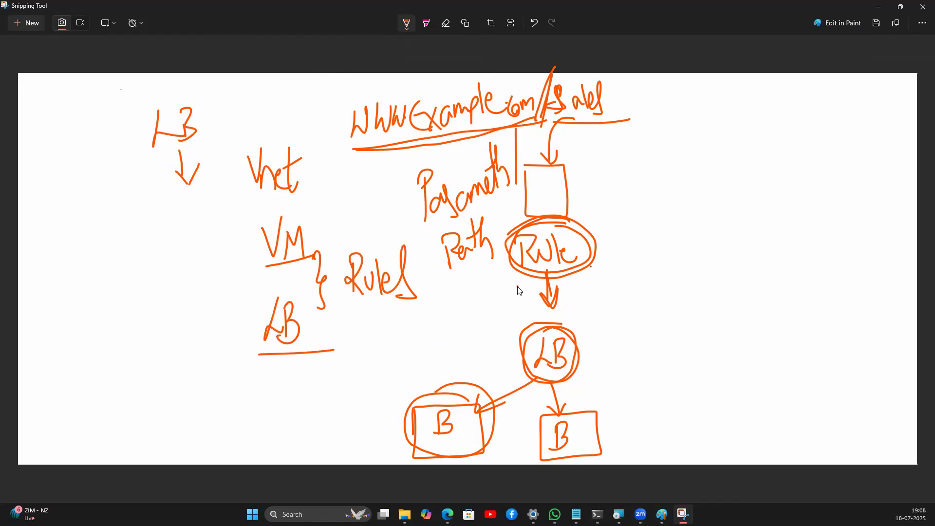
{"action": "left_click_drag", "start_coordinate": [534, 373], "coordinate": [463, 427]}
{"action": "left_click_drag", "start_coordinate": [546, 380], "coordinate": [577, 433]}
Step: Write NW on the left of the page and a circled App below Rules
{"action": "mouse_move", "coordinate": [110, 334]}
{"action": "left_mouse_down"}
{"action": "mouse_move", "coordinate": [158, 313]}
{"action": "mouse_move", "coordinate": [160, 278]}
{"action": "mouse_move", "coordinate": [146, 270]}
{"action": "mouse_move", "coordinate": [161, 278]}
{"action": "left_mouse_up"}
{"action": "mouse_move", "coordinate": [365, 382]}
{"action": "left_mouse_down"}
{"action": "mouse_move", "coordinate": [376, 384]}
{"action": "mouse_move", "coordinate": [386, 363]}
{"action": "mouse_move", "coordinate": [380, 390]}
{"action": "left_mouse_up"}
{"action": "left_click_drag", "start_coordinate": [382, 358], "coordinate": [385, 375]}
{"action": "mouse_move", "coordinate": [404, 329]}
{"action": "left_mouse_down"}
{"action": "mouse_move", "coordinate": [351, 363]}
{"action": "mouse_move", "coordinate": [389, 303]}
{"action": "mouse_move", "coordinate": [373, 319]}
{"action": "left_mouse_up"}
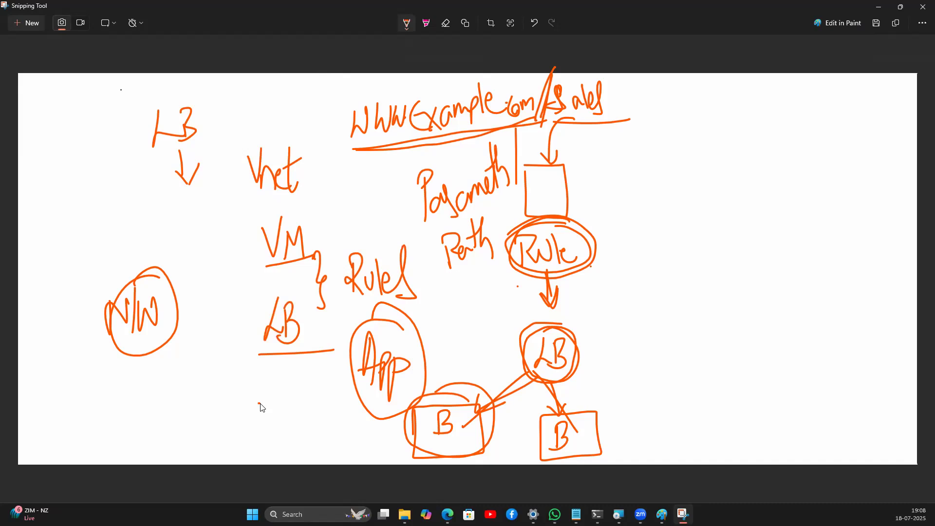
Step: Minimize Paint and return to the Azure portal's Default Directory overview in Edge
{"action": "left_click", "coordinate": [840, 22]}
{"action": "left_click", "coordinate": [878, 5]}
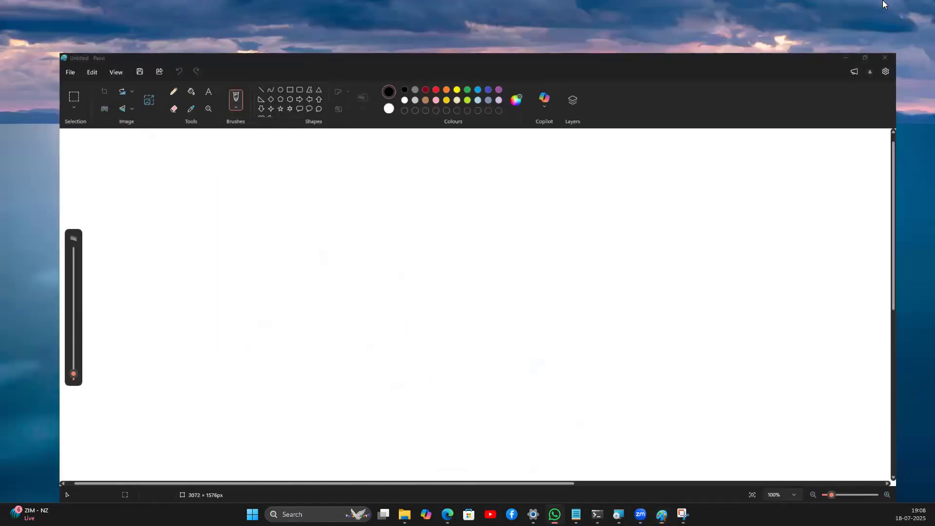
{"action": "left_click", "coordinate": [447, 514]}
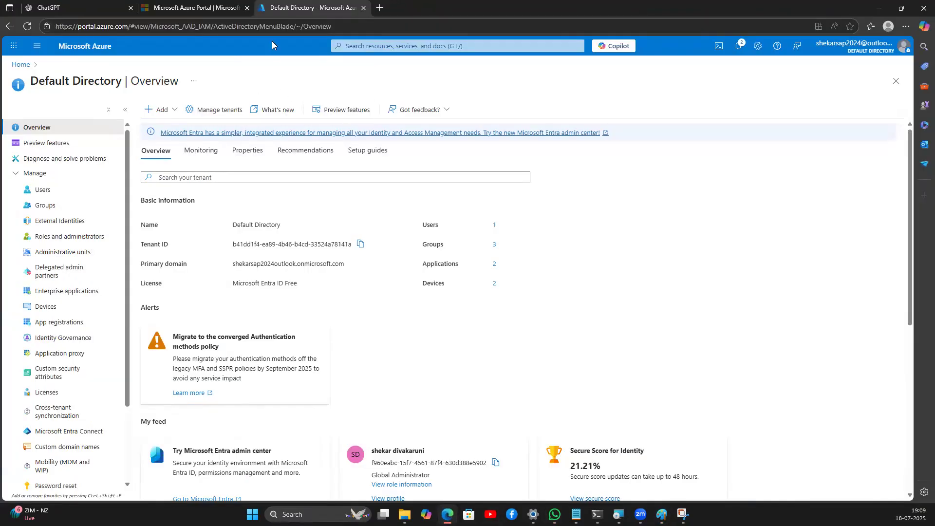
Step: From Home > Resource groups, create the resource group 'appgw' through Review + create
{"action": "left_click", "coordinate": [20, 65]}
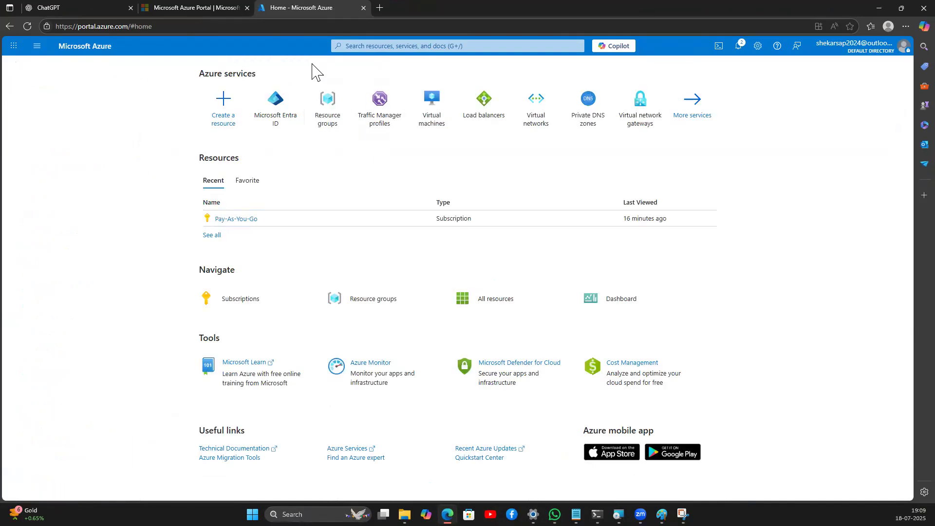
{"action": "left_click", "coordinate": [333, 112]}
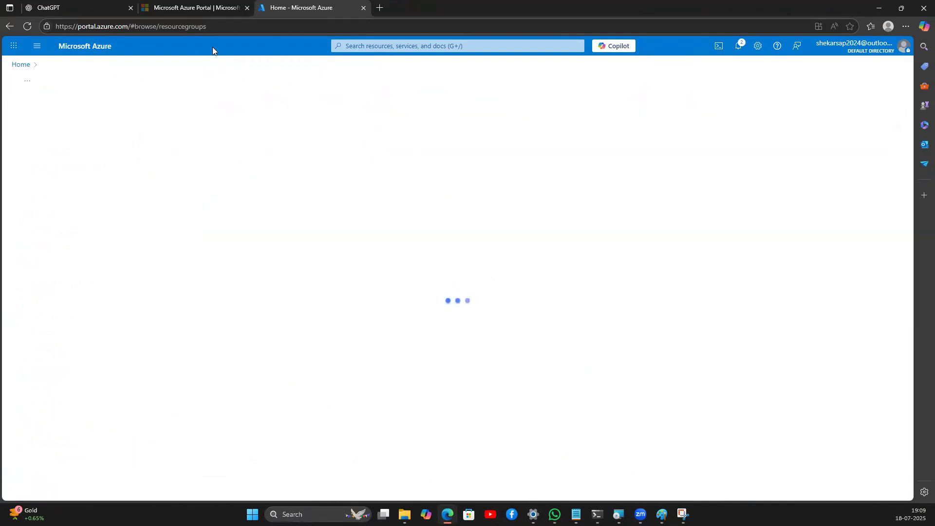
{"action": "left_click", "coordinate": [34, 117]}
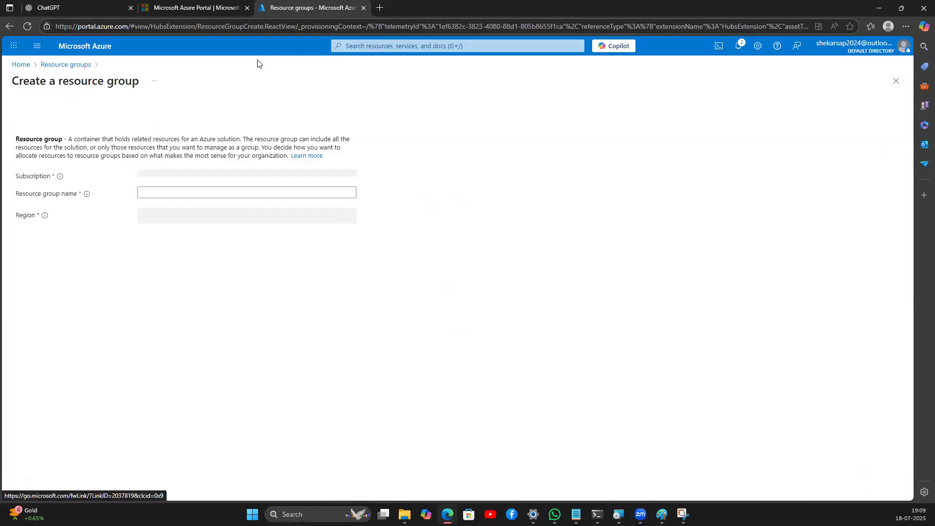
{"action": "left_click", "coordinate": [178, 196]}
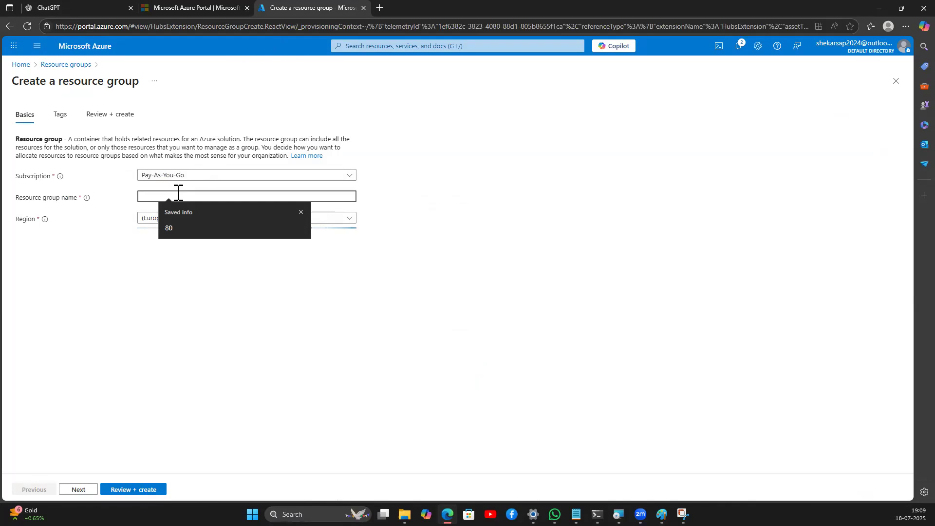
{"action": "type", "text": "app"}
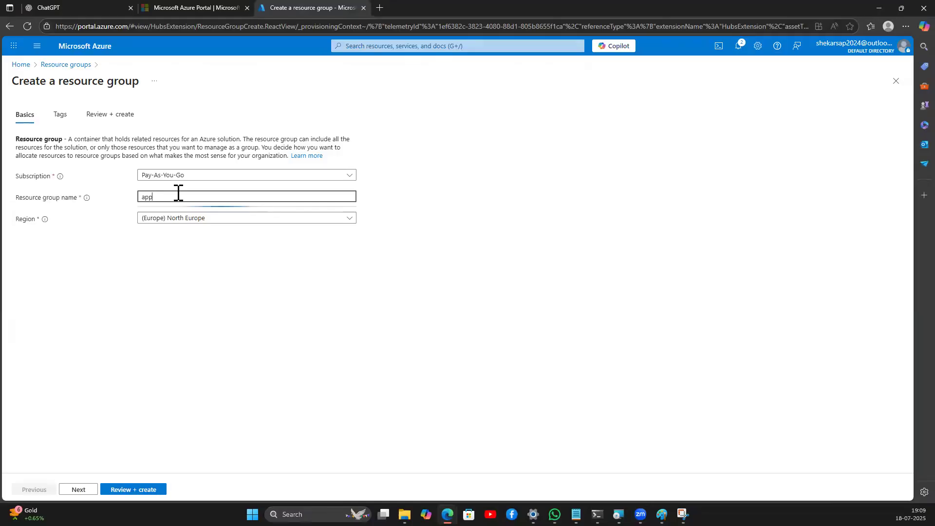
{"action": "type", "text": "gw"}
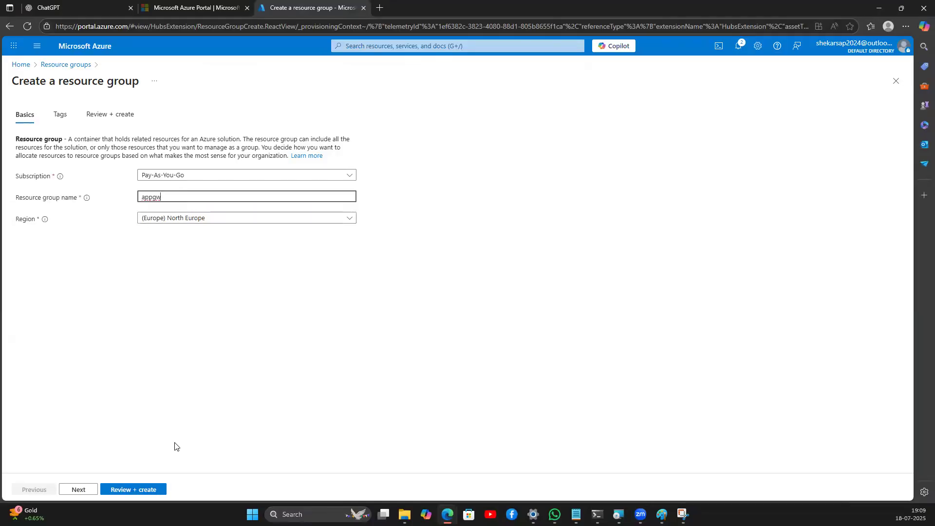
{"action": "left_click", "coordinate": [130, 489]}
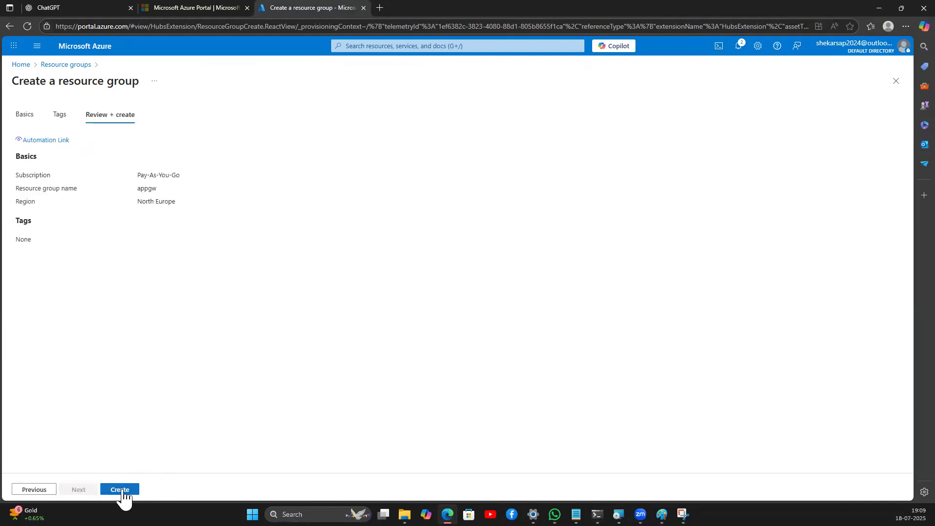
{"action": "left_click", "coordinate": [126, 490]}
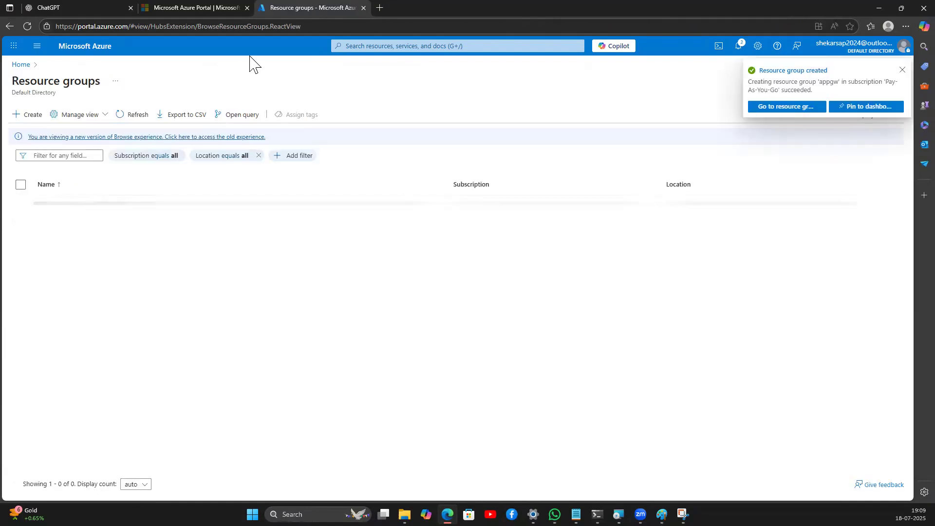
Step: Check the virtual networks and resource groups lists, refreshing until appgw shows up
{"action": "left_click", "coordinate": [24, 65]}
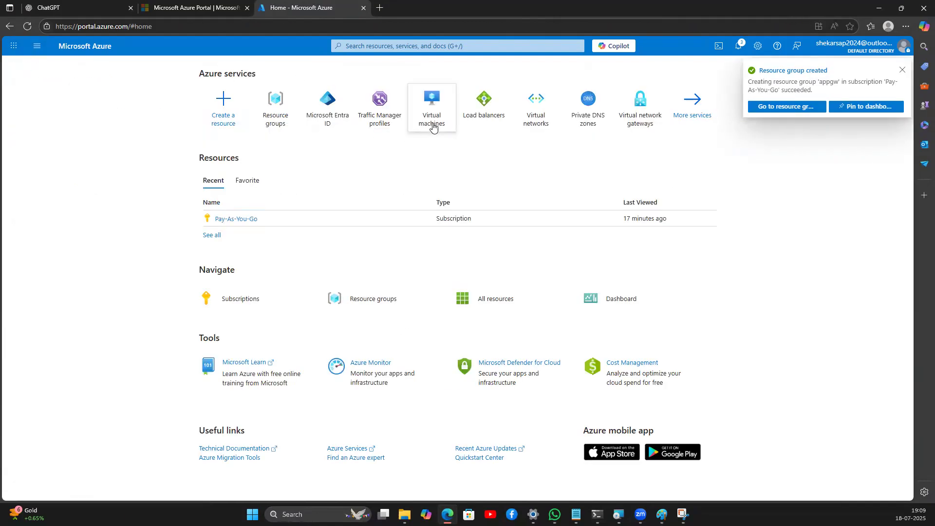
{"action": "left_click", "coordinate": [529, 115]}
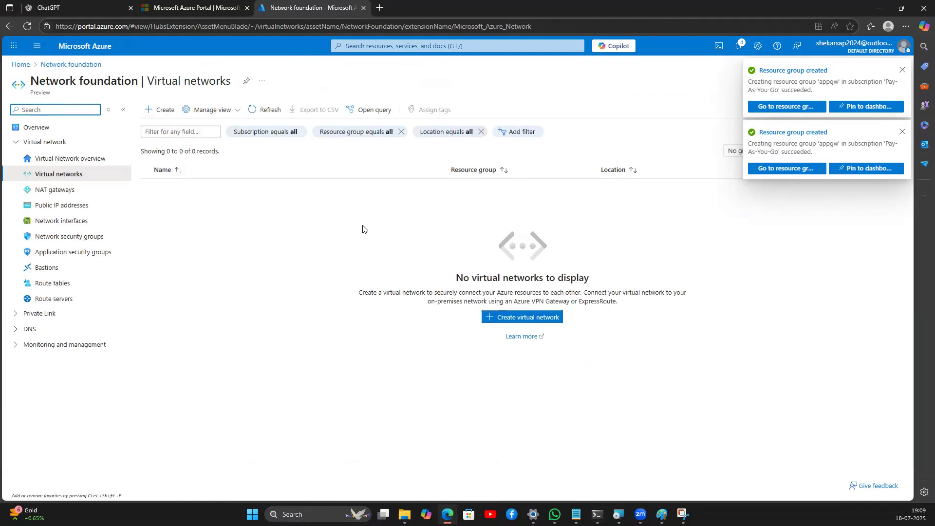
{"action": "left_click", "coordinate": [21, 64]}
{"action": "left_click", "coordinate": [324, 120]}
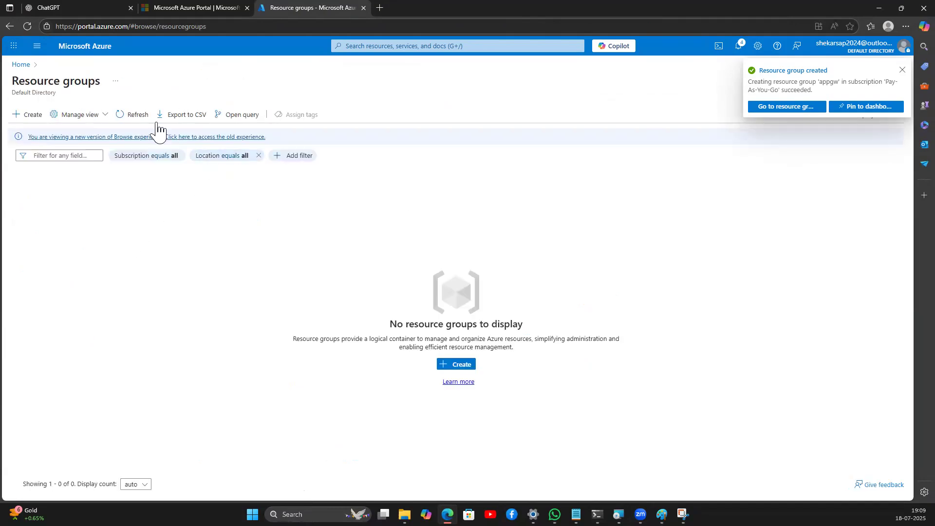
{"action": "left_click", "coordinate": [147, 117]}
{"action": "left_click", "coordinate": [148, 117]}
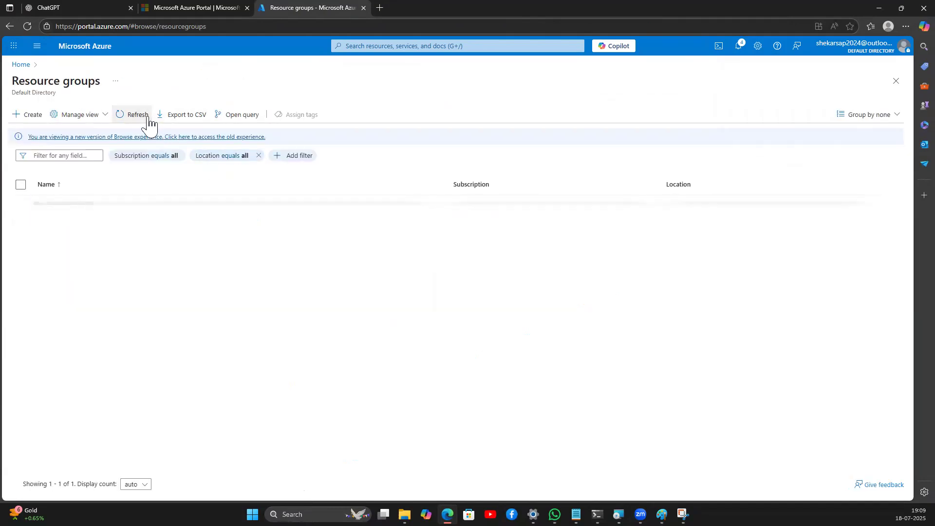
{"action": "left_click", "coordinate": [148, 117]}
{"action": "left_click", "coordinate": [148, 117]}
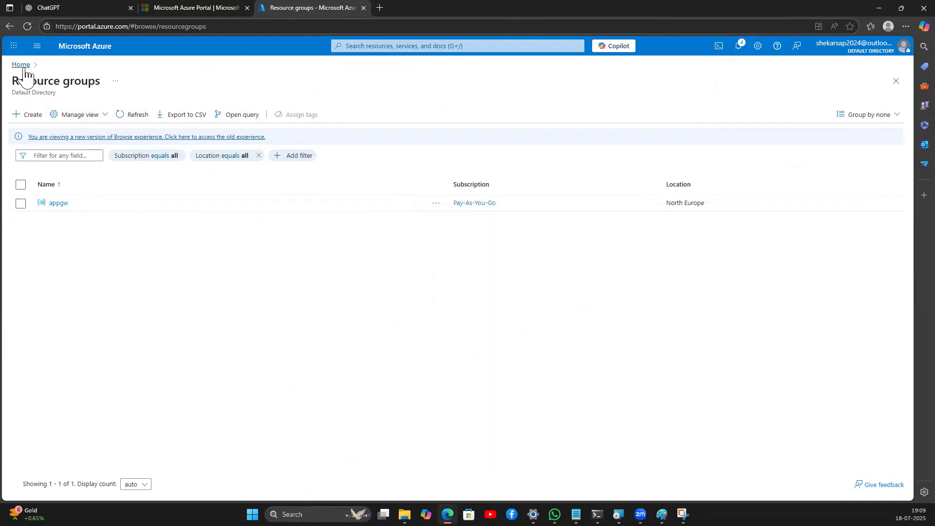
{"action": "left_click", "coordinate": [21, 64]}
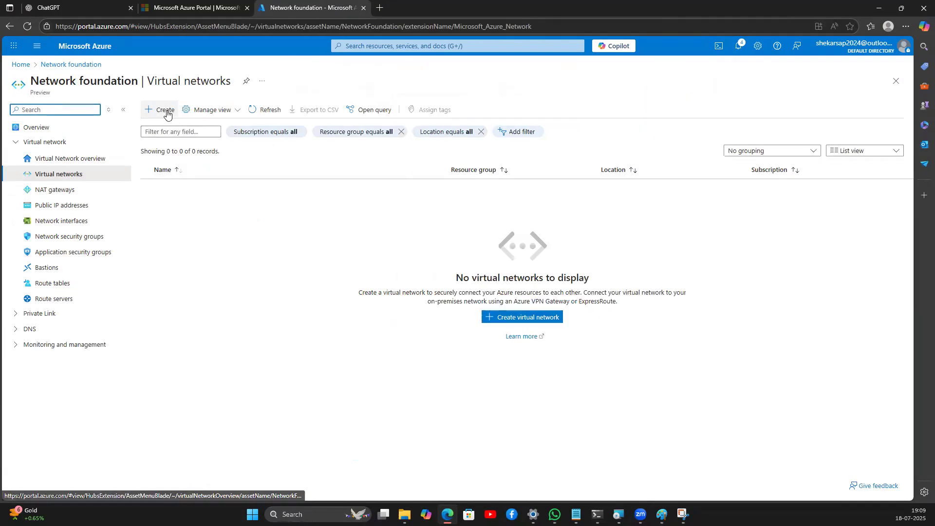
Step: Start the virtual network vnet-appgw, skip Security, and begin adding a subnet on IP addresses
{"action": "left_click", "coordinate": [166, 112]}
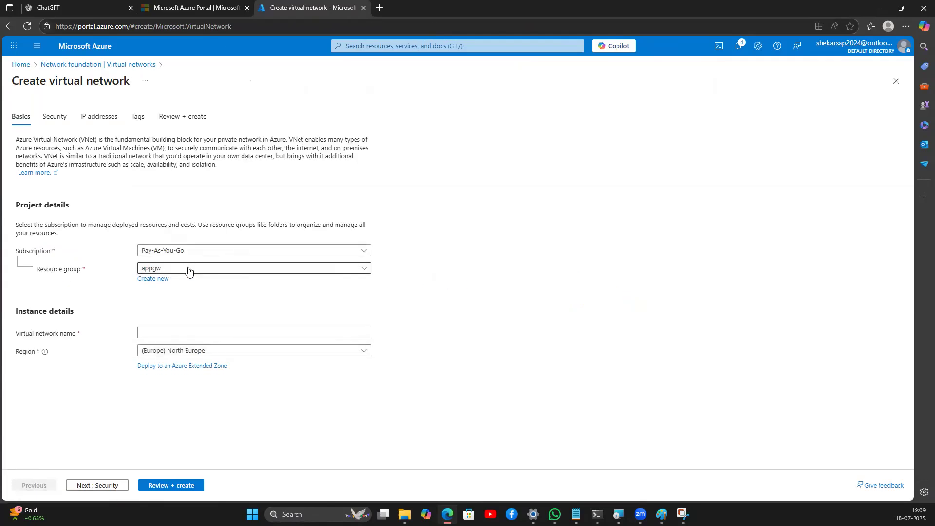
{"action": "left_click", "coordinate": [176, 334]}
{"action": "type", "text": "vnet-appgw"}
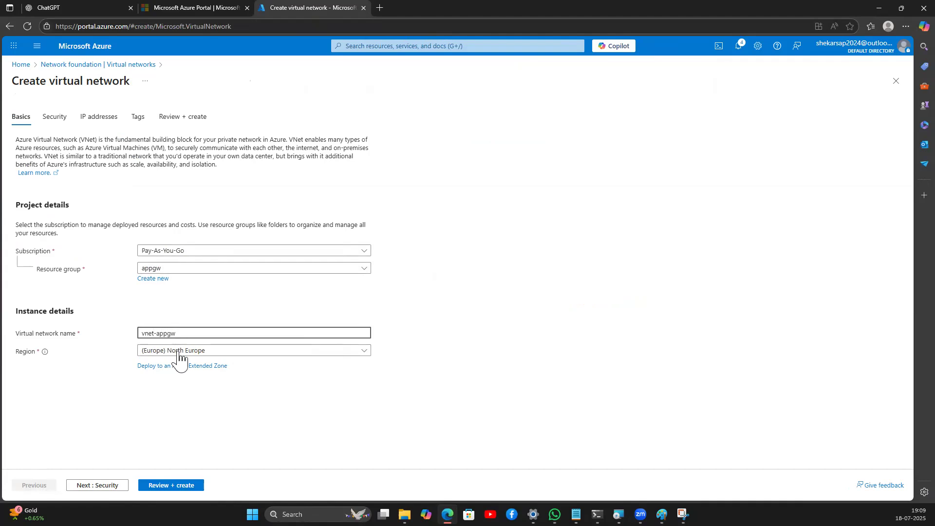
{"action": "left_click", "coordinate": [109, 485]}
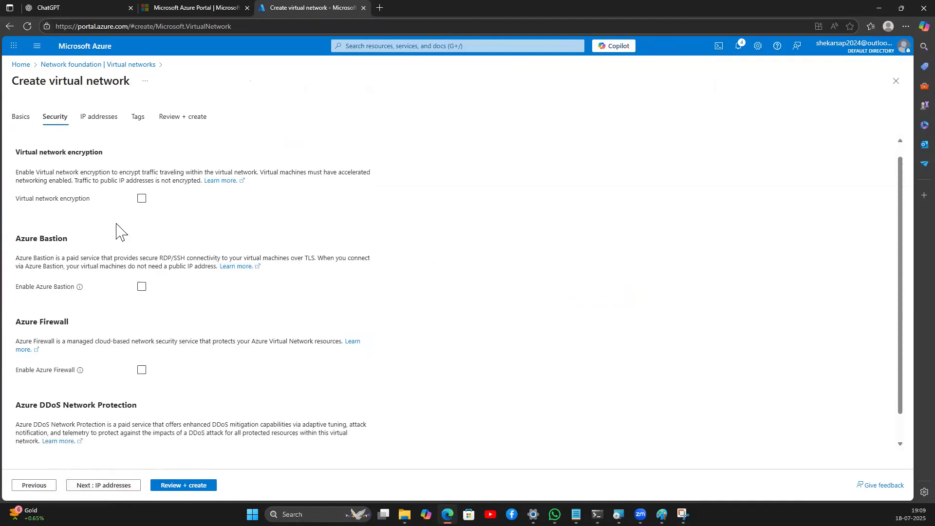
{"action": "scroll", "coordinate": [113, 302], "scroll_direction": "down", "scroll_amount": 2}
{"action": "left_click", "coordinate": [108, 486]}
{"action": "left_click", "coordinate": [39, 205]}
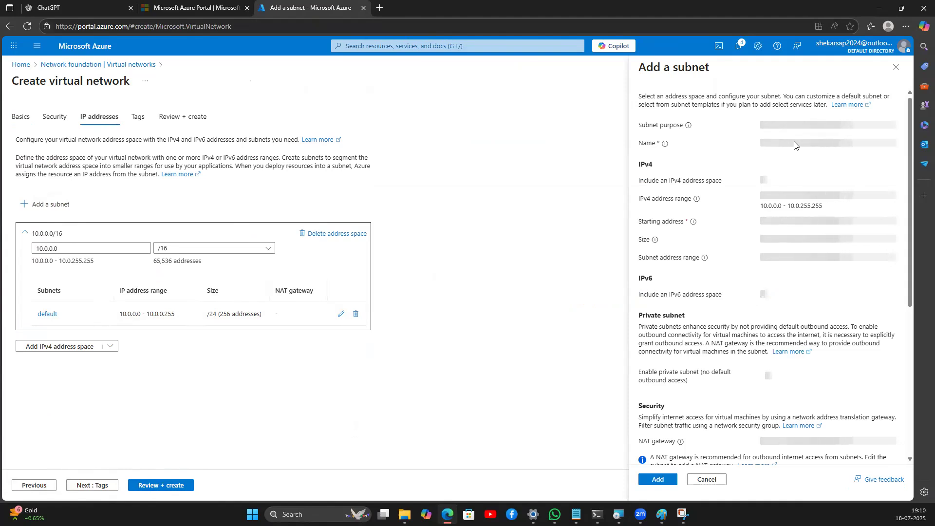
Step: Add subnet ApplicationGatewaySubnet with size /26 (10.0.1.0 - 10.0.1.63)
{"action": "left_click", "coordinate": [793, 144]}
{"action": "type", "text": "A"}
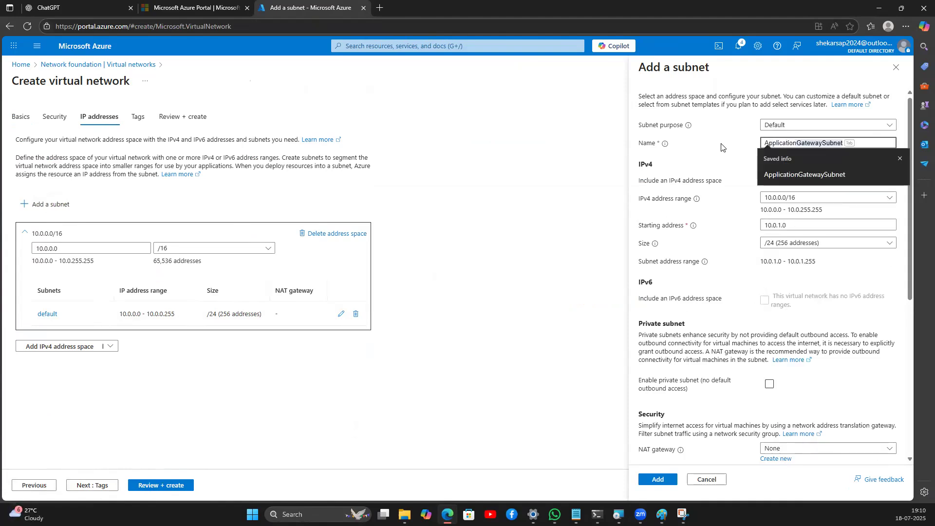
{"action": "left_click", "coordinate": [806, 175]}
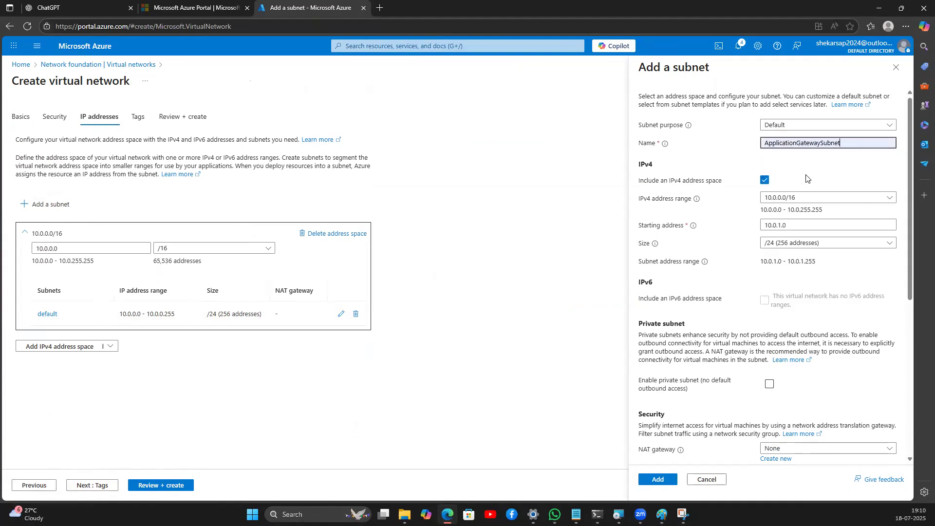
{"action": "left_click", "coordinate": [776, 245]}
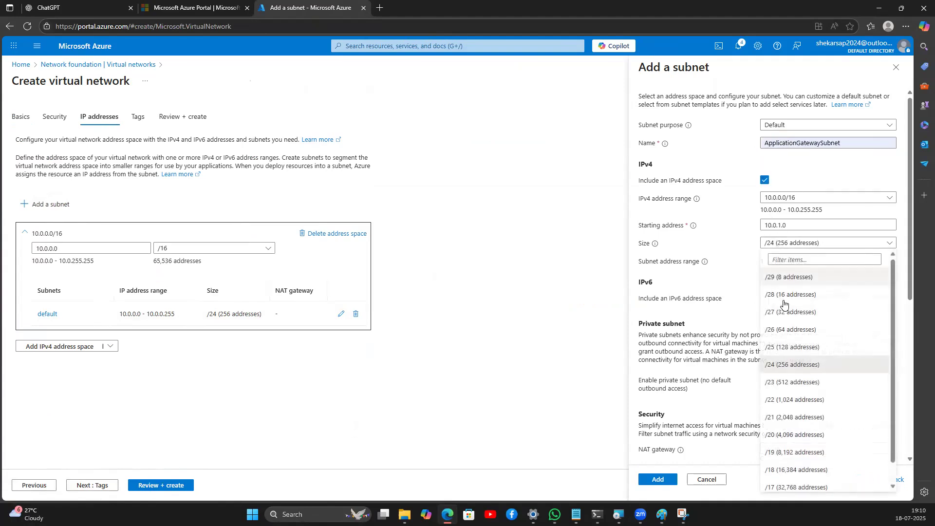
{"action": "left_click", "coordinate": [785, 327]}
{"action": "scroll", "coordinate": [747, 314], "scroll_direction": "down", "scroll_amount": 2}
{"action": "scroll", "coordinate": [747, 314], "scroll_direction": "down", "scroll_amount": 3}
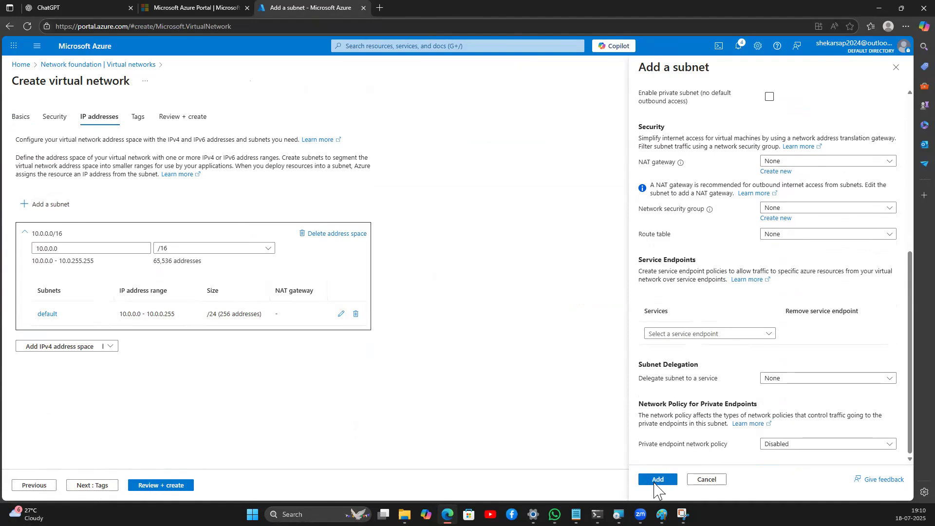
{"action": "left_click", "coordinate": [658, 480]}
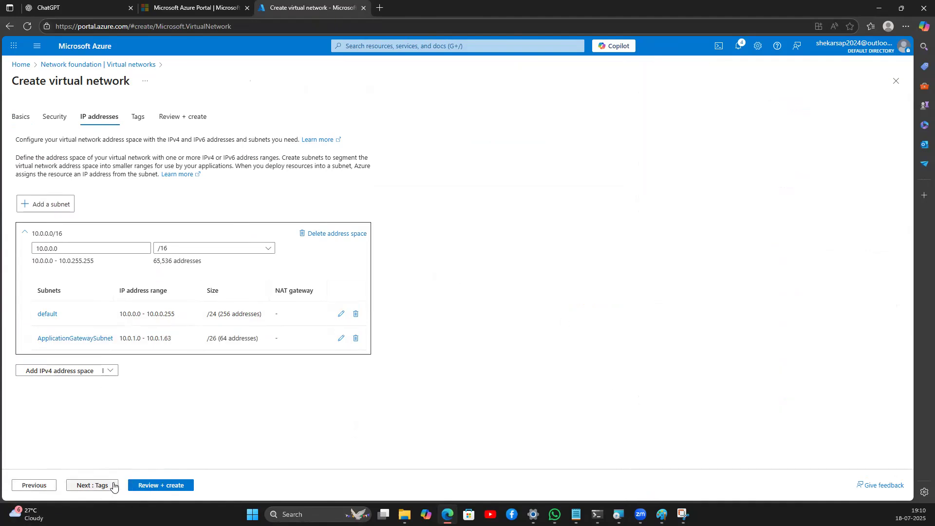
Step: Validate vnet-appgw on Review + create and submit the deployment
{"action": "left_click", "coordinate": [113, 486]}
{"action": "left_click", "coordinate": [136, 486]}
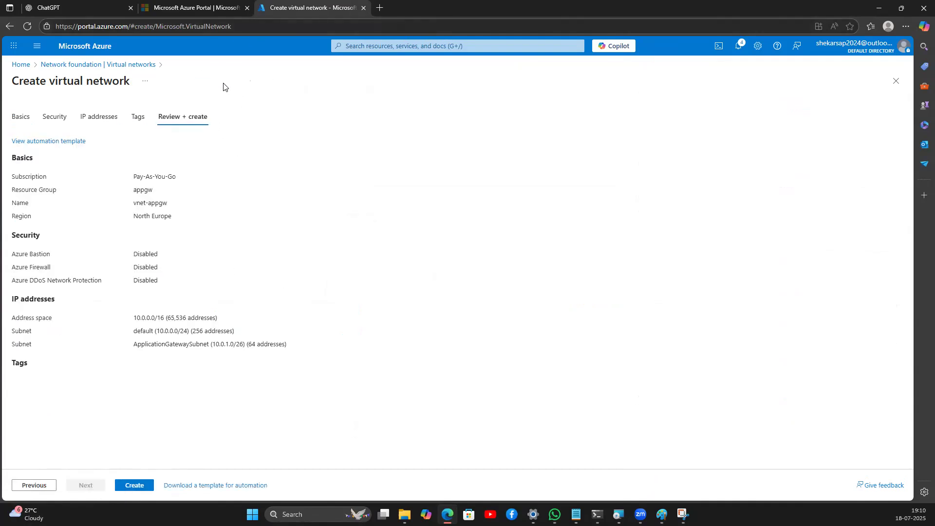
{"action": "left_click", "coordinate": [142, 488]}
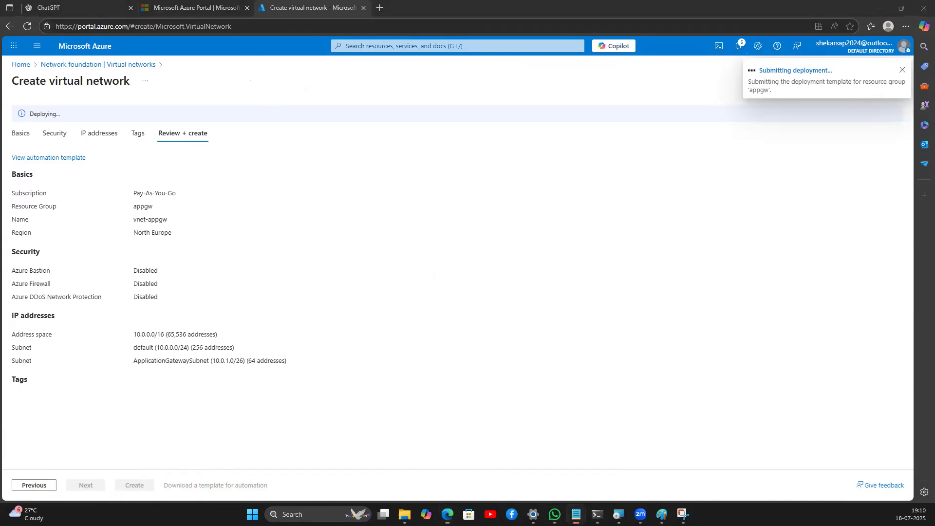
{"action": "key", "text": "alt+Tab"}
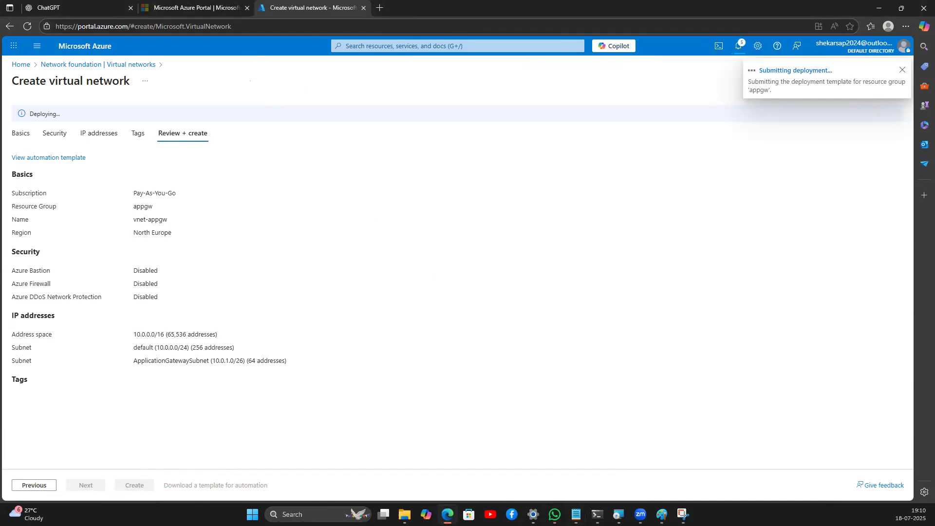
{"action": "key", "text": "alt+Tab"}
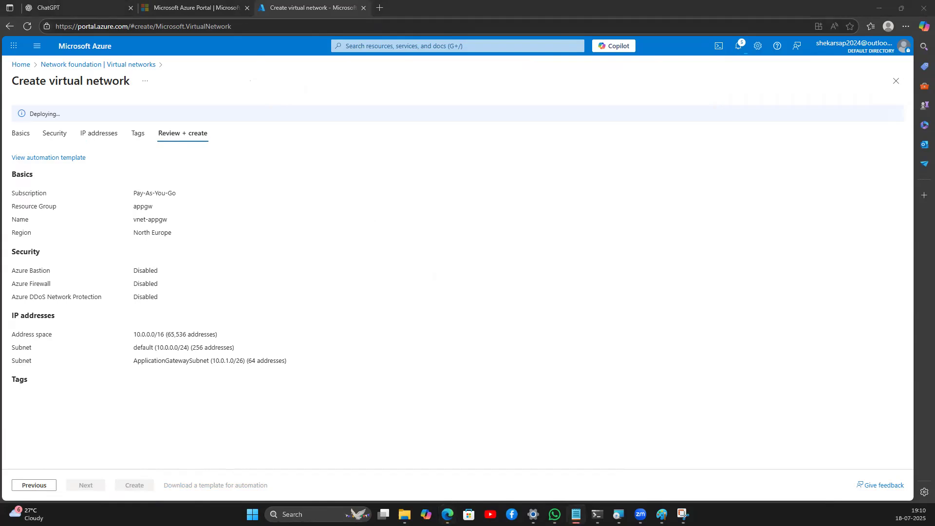
Step: Close Notepad and Paint, then open the empty Virtual machines list from Home
{"action": "key", "text": "alt+F4"}
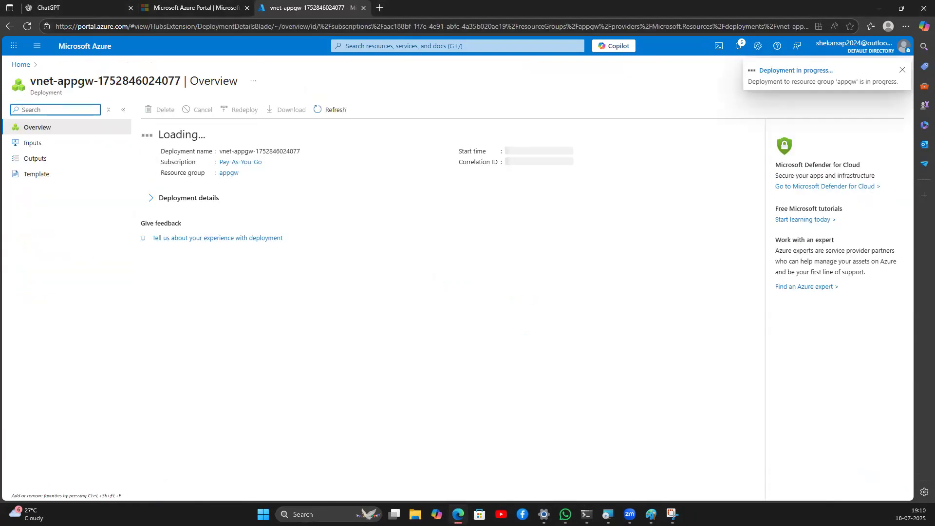
{"action": "key", "text": "alt+Tab"}
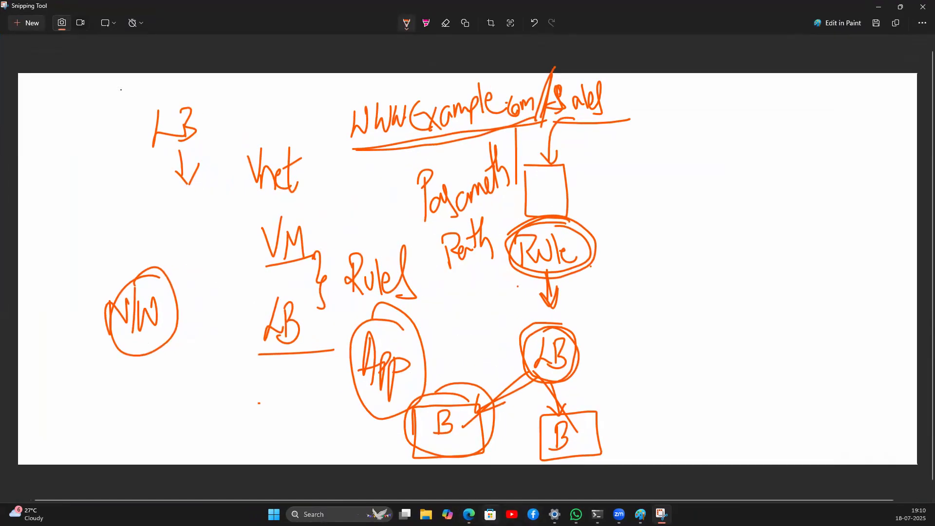
{"action": "left_click", "coordinate": [471, 515]}
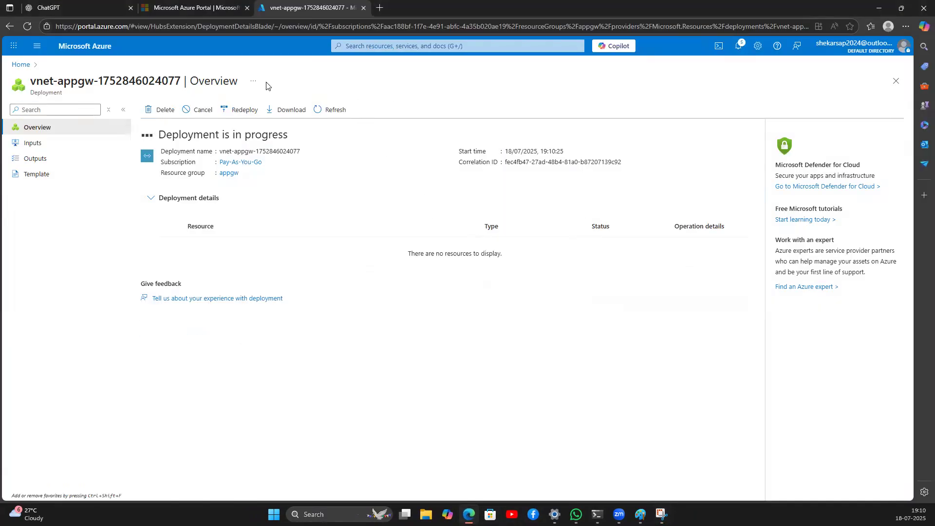
{"action": "key", "text": "alt+Tab"}
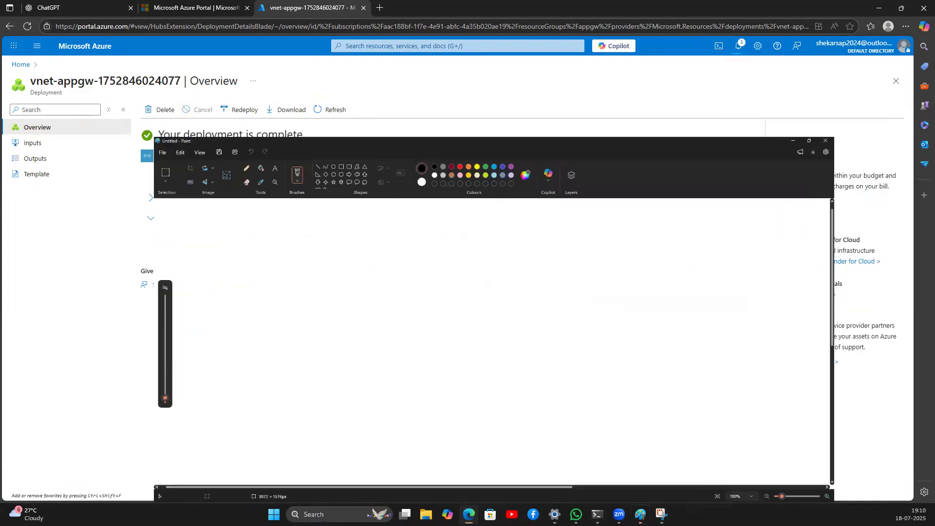
{"action": "key", "text": "alt+F4"}
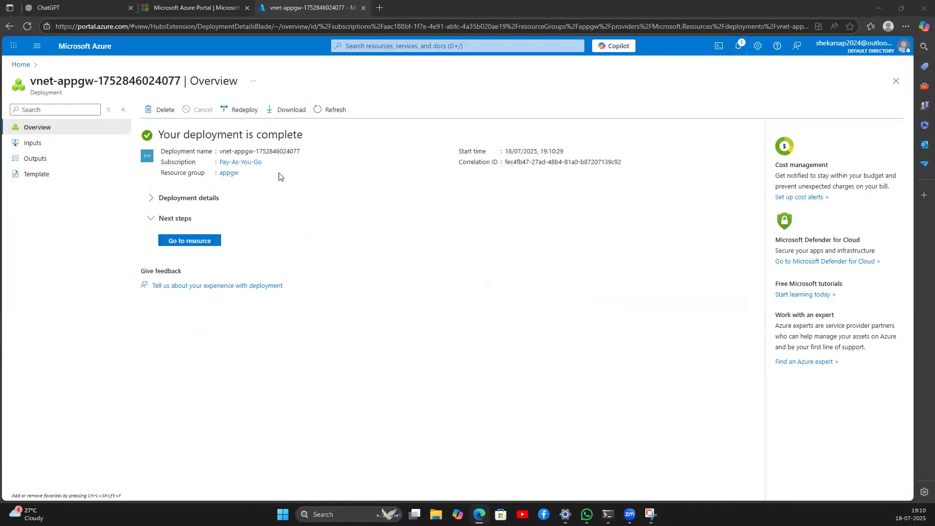
{"action": "left_click", "coordinate": [22, 68]}
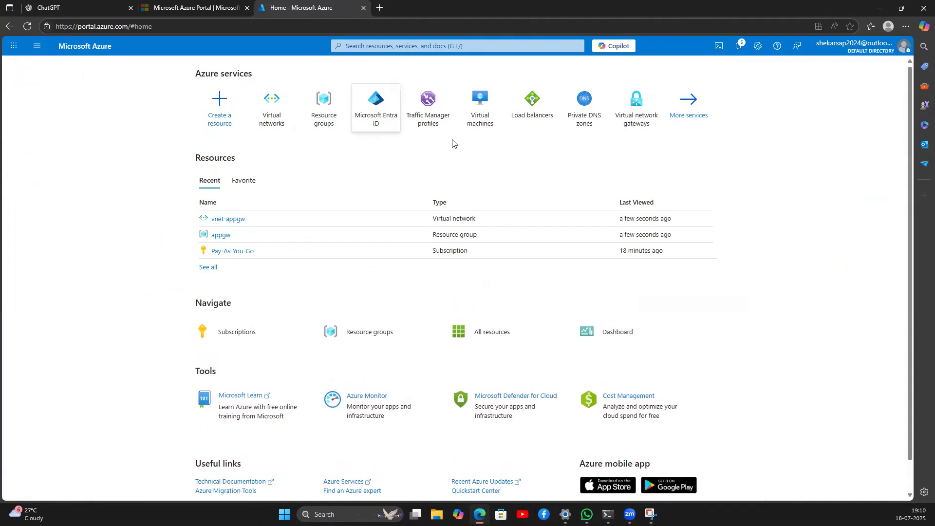
{"action": "left_click", "coordinate": [479, 124]}
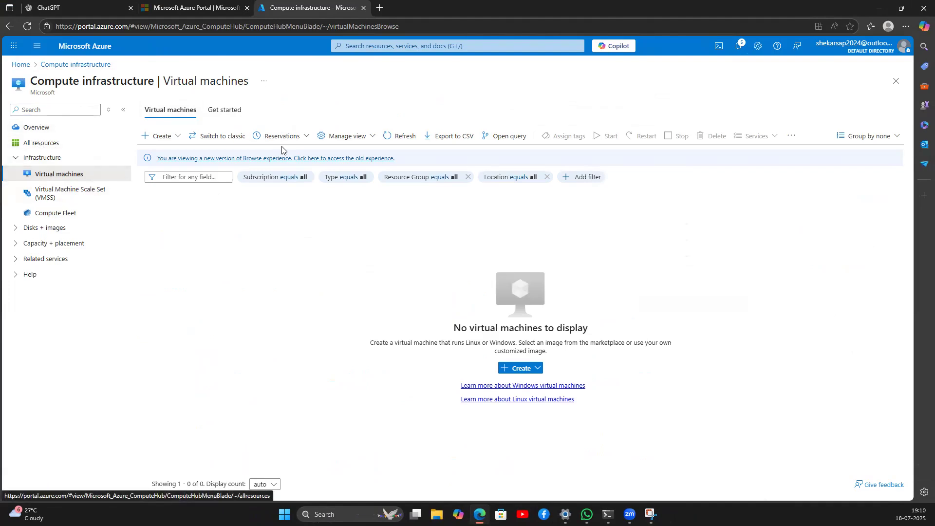
Step: Start a new VM named images-vm in Pay-As-You-Go, resource group appgw
{"action": "left_click", "coordinate": [160, 139]}
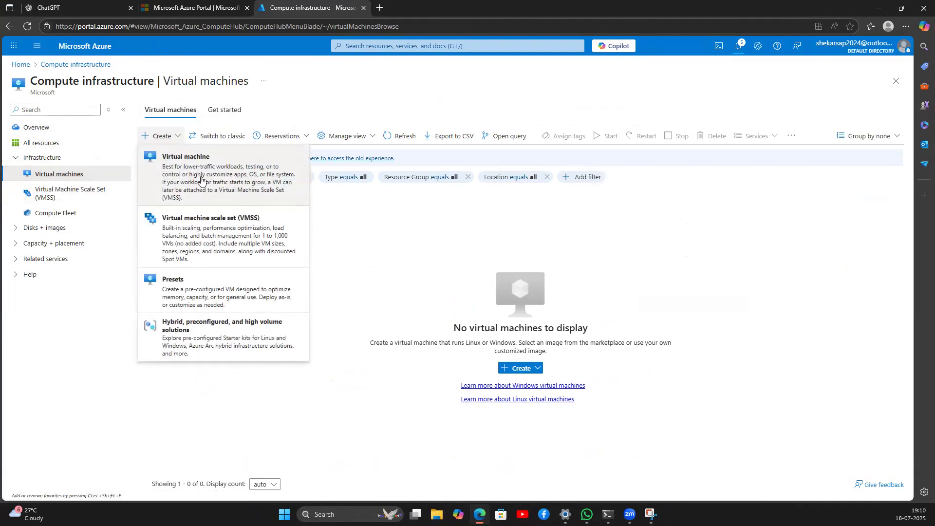
{"action": "left_click", "coordinate": [201, 180]}
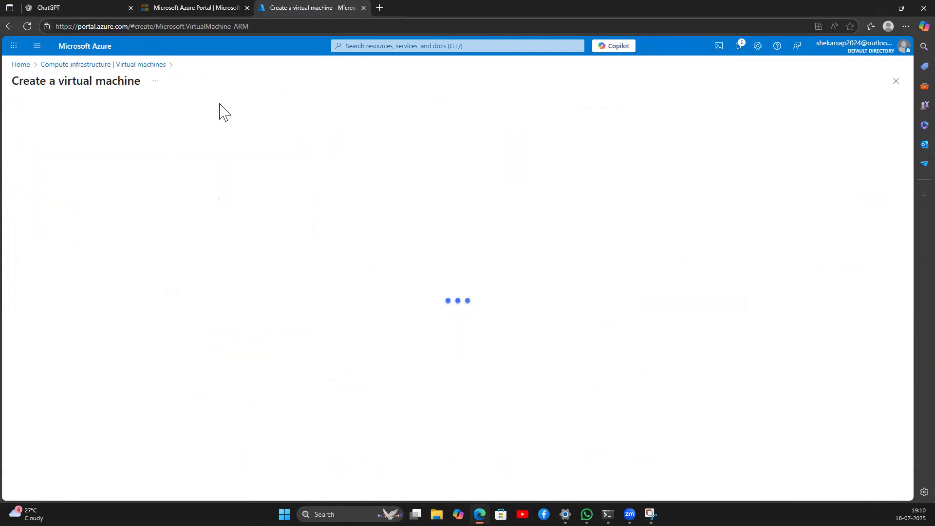
{"action": "left_click", "coordinate": [168, 229]}
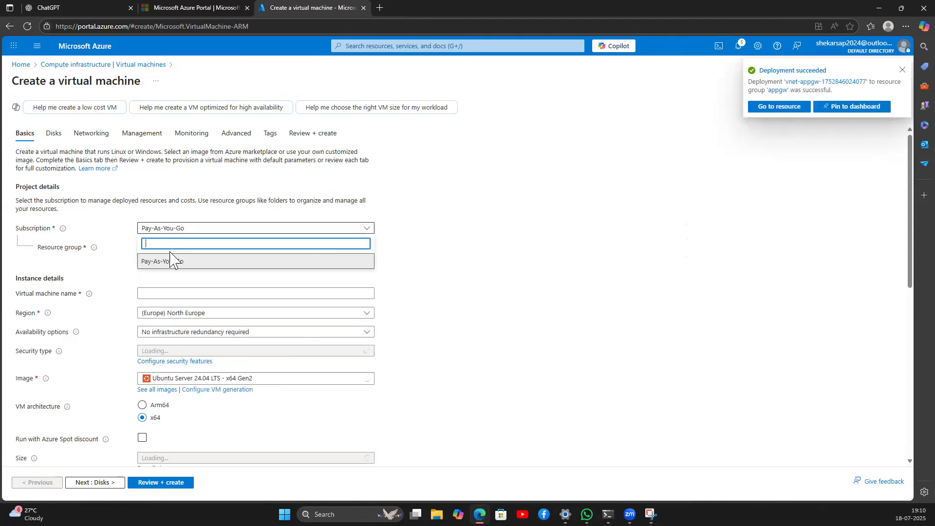
{"action": "left_click", "coordinate": [421, 216]}
{"action": "left_click", "coordinate": [200, 247]}
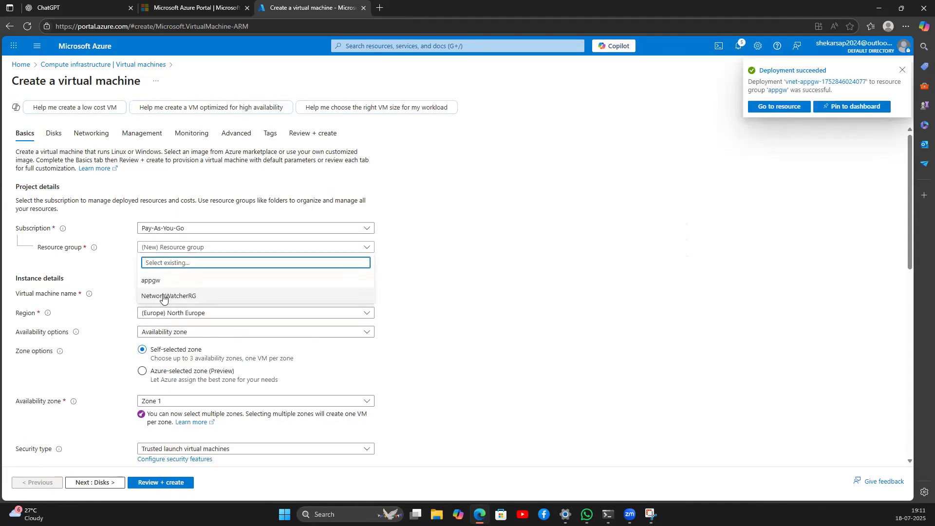
{"action": "left_click", "coordinate": [161, 284]}
{"action": "left_click", "coordinate": [172, 292]}
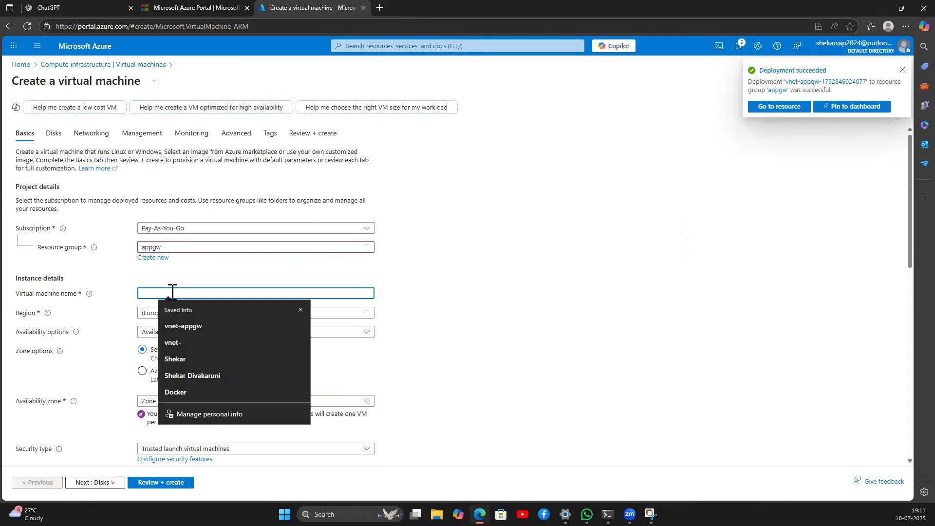
{"action": "type", "text": "images-"}
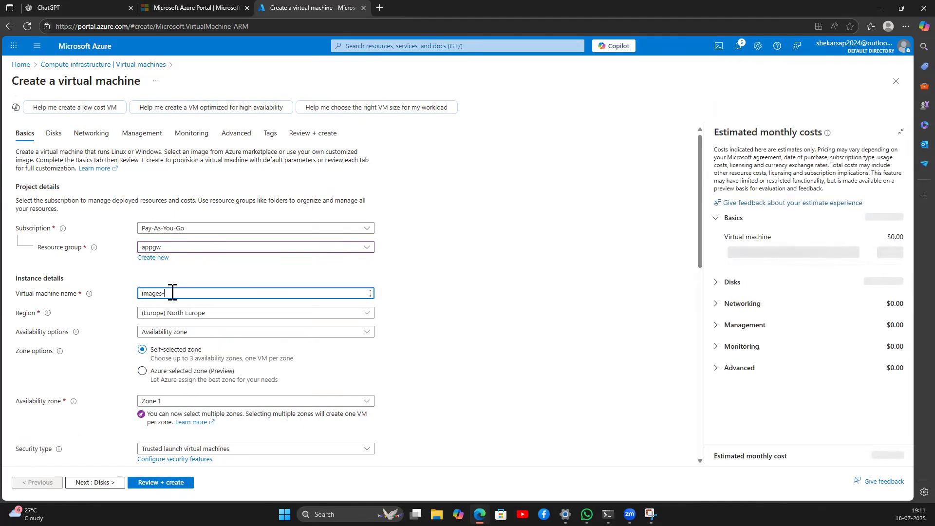
{"action": "type", "text": "vm"}
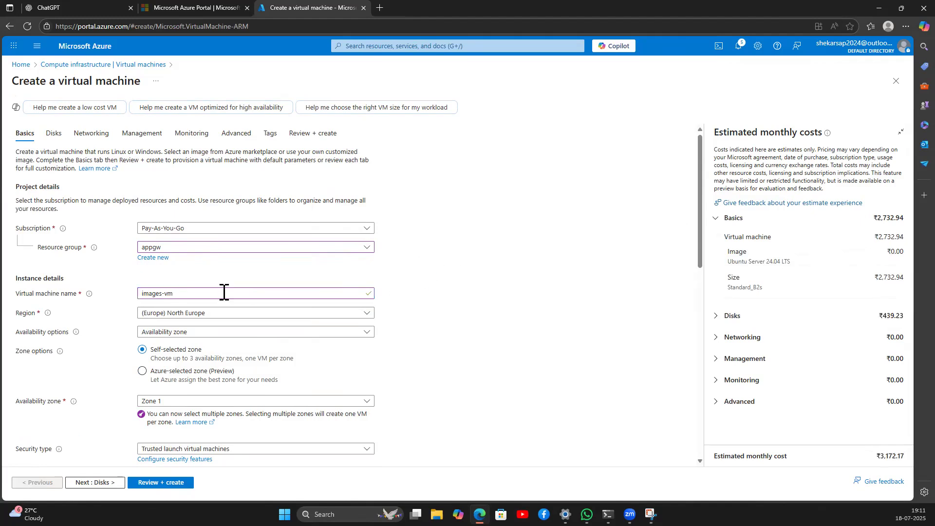
Step: Choose no infrastructure redundancy and Standard security type for the VM
{"action": "scroll", "coordinate": [198, 296], "scroll_direction": "down", "scroll_amount": 3}
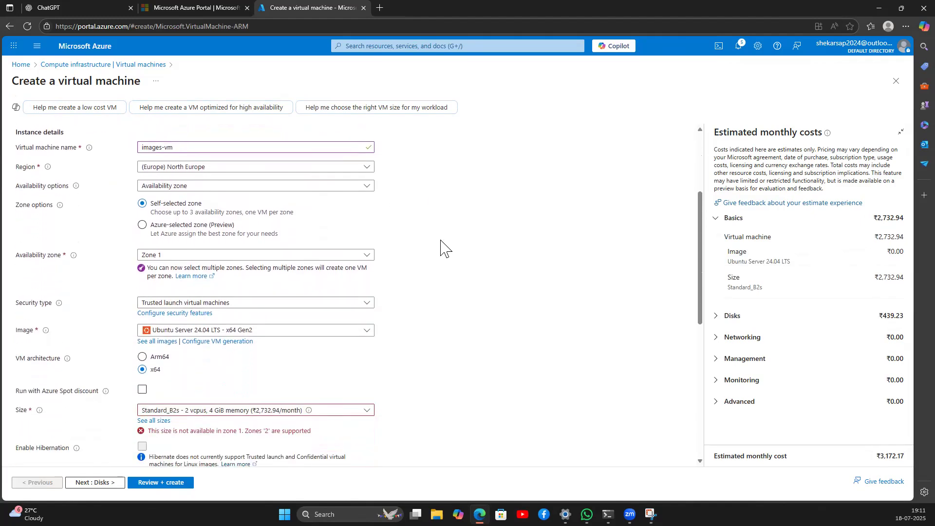
{"action": "left_click", "coordinate": [195, 255]}
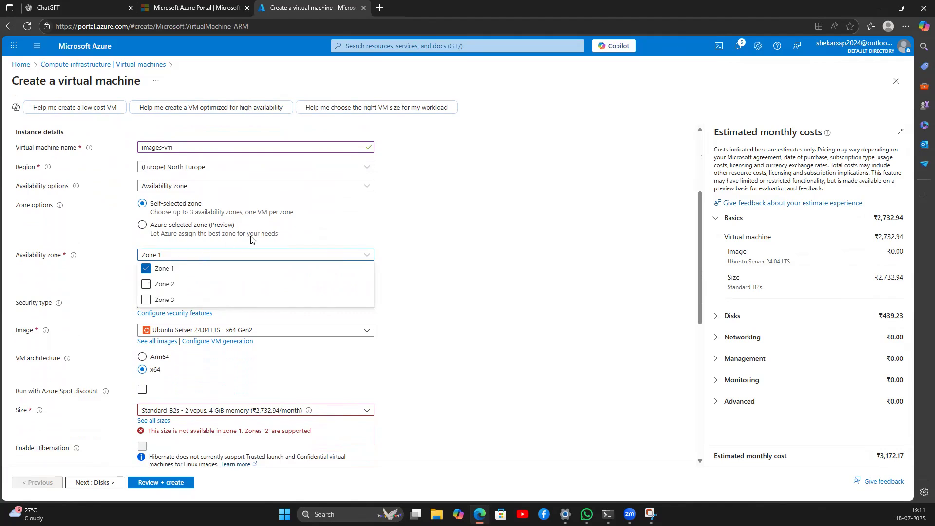
{"action": "left_click", "coordinate": [203, 183]}
{"action": "left_click", "coordinate": [191, 196]}
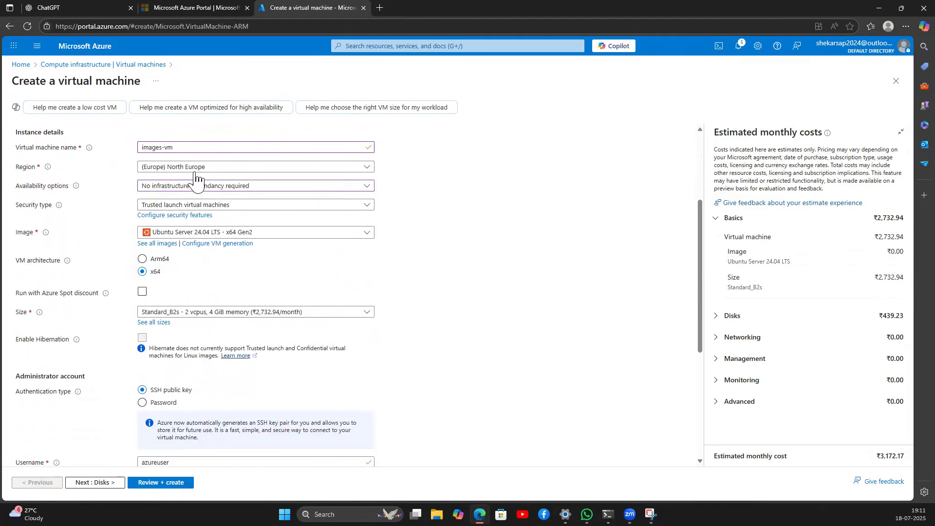
{"action": "left_click", "coordinate": [196, 205]}
{"action": "left_click", "coordinate": [195, 216]}
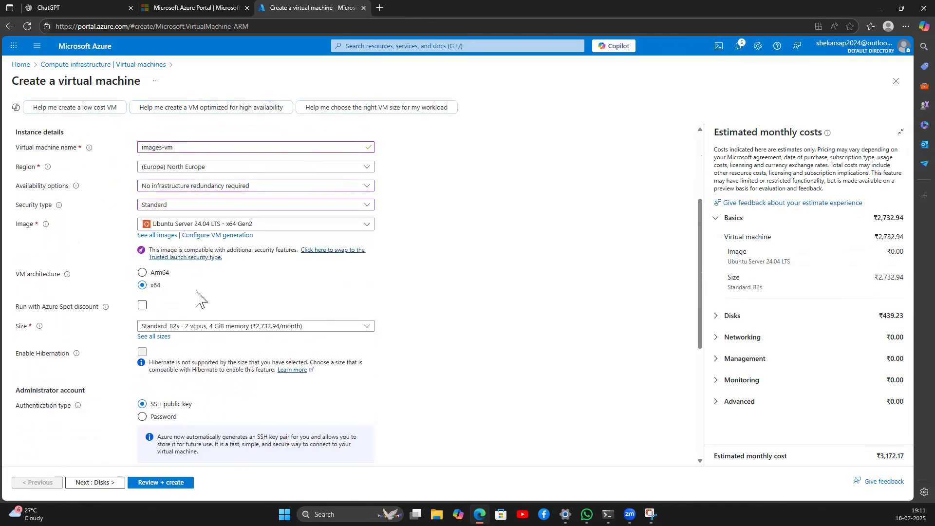
Step: Switch to password authentication and enter the administrator username and password
{"action": "scroll", "coordinate": [199, 298], "scroll_direction": "down", "scroll_amount": 3}
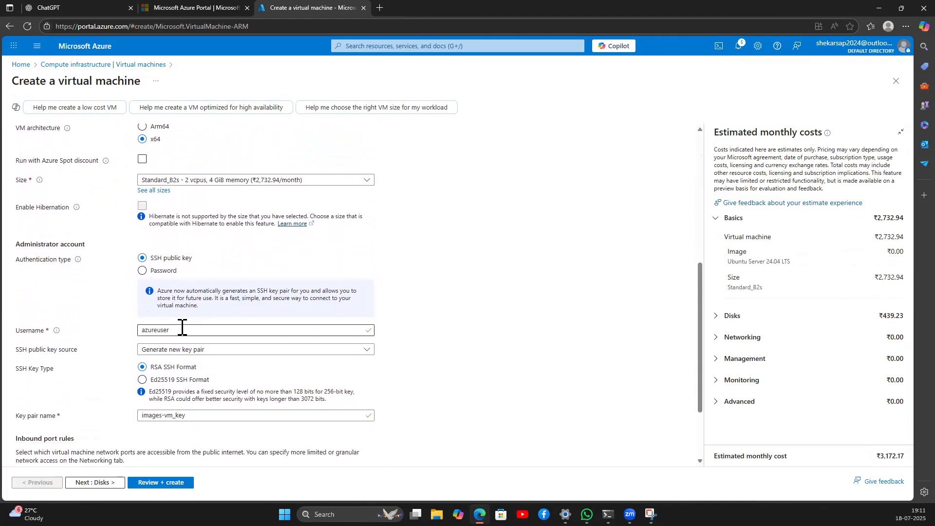
{"action": "left_click", "coordinate": [142, 271]}
{"action": "left_click", "coordinate": [164, 291]}
{"action": "type", "text": "shekar"}
{"action": "key", "text": "Tab"}
{"action": "type", "text": "Sh"}
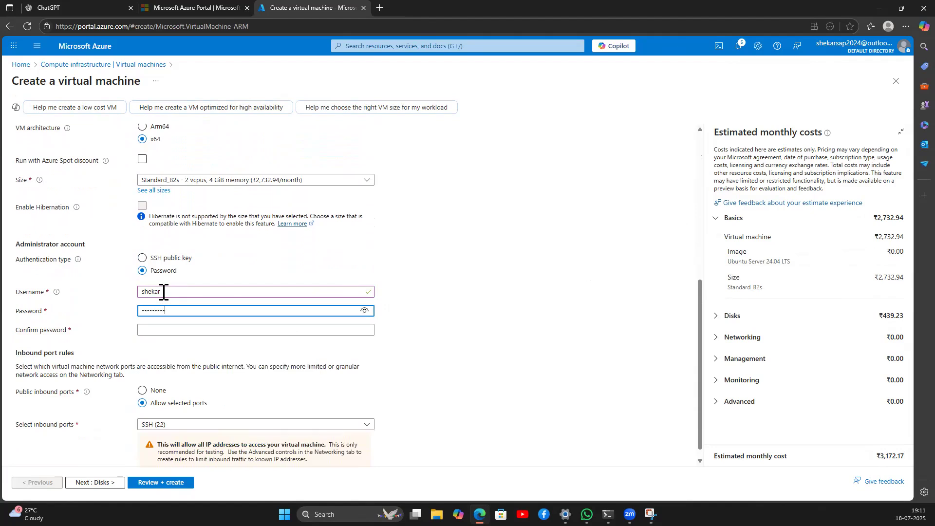
{"action": "key", "text": "Tab"}
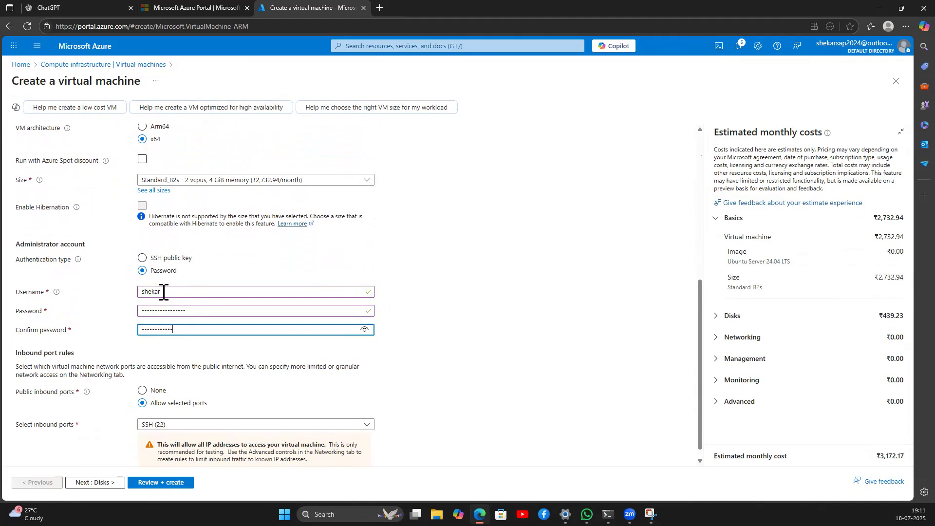
Step: Allow inbound HTTP (80) alongside SSH (22) and continue to Disks
{"action": "scroll", "coordinate": [182, 389], "scroll_direction": "down", "scroll_amount": 1}
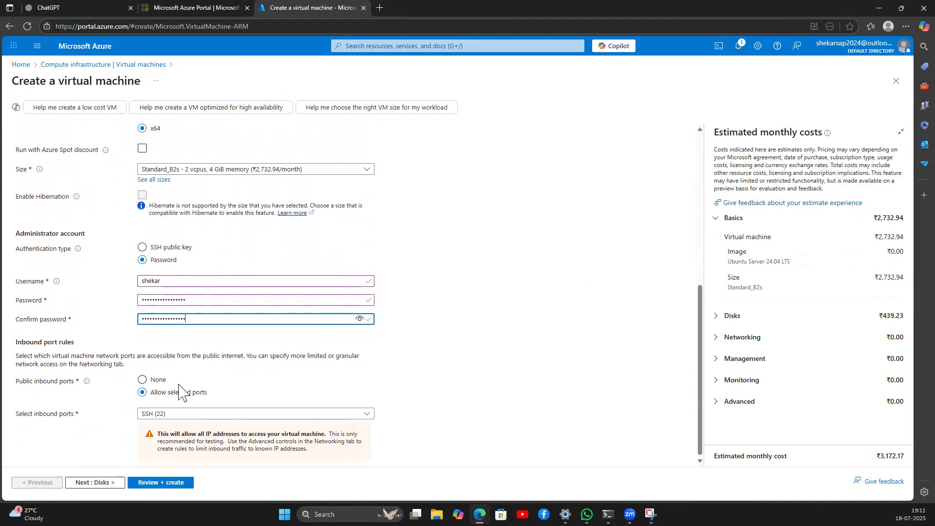
{"action": "left_click", "coordinate": [171, 413]}
{"action": "left_click", "coordinate": [175, 430]}
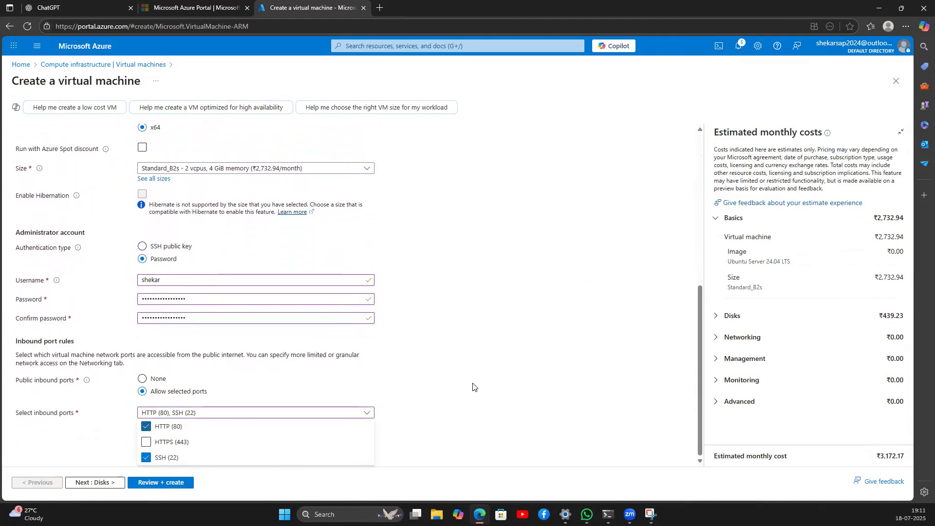
{"action": "left_click", "coordinate": [182, 472]}
{"action": "left_click", "coordinate": [112, 484]}
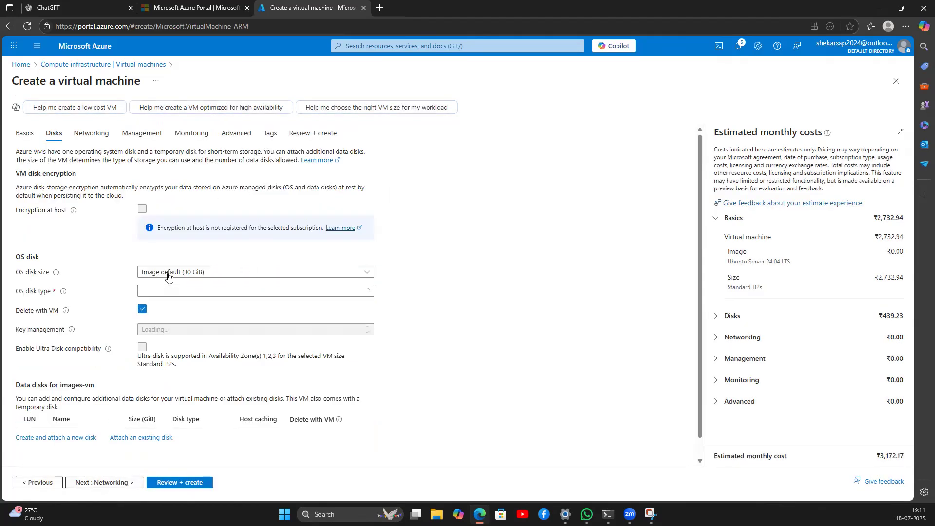
Step: Choose a Standard HDD OS disk and subnet default (10.0.0.0/24), then reach Review + create
{"action": "left_click", "coordinate": [302, 291]}
{"action": "left_click", "coordinate": [185, 384]}
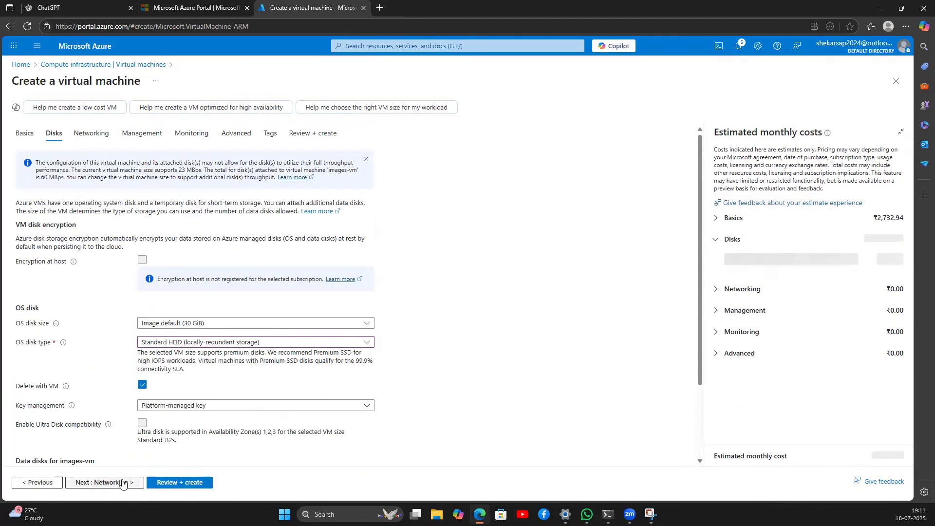
{"action": "left_click", "coordinate": [121, 483]}
{"action": "left_click", "coordinate": [200, 250]}
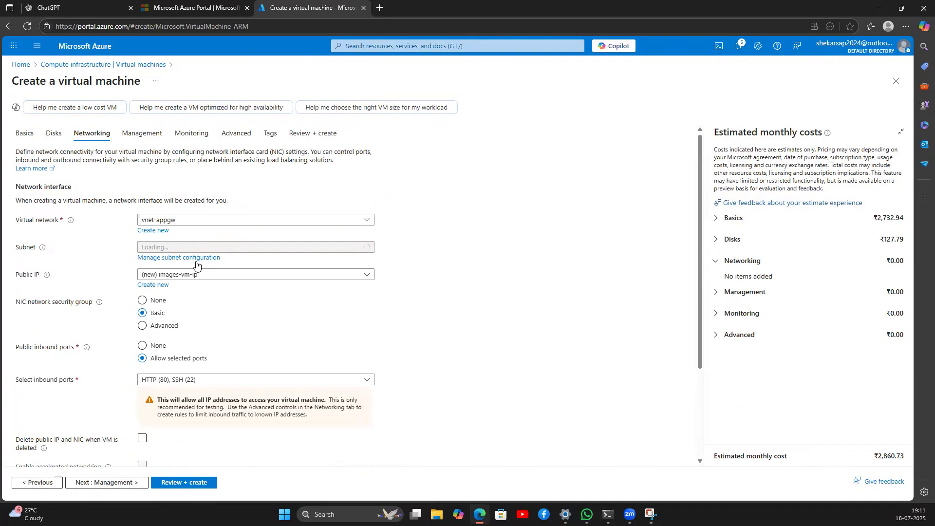
{"action": "left_click", "coordinate": [168, 296]}
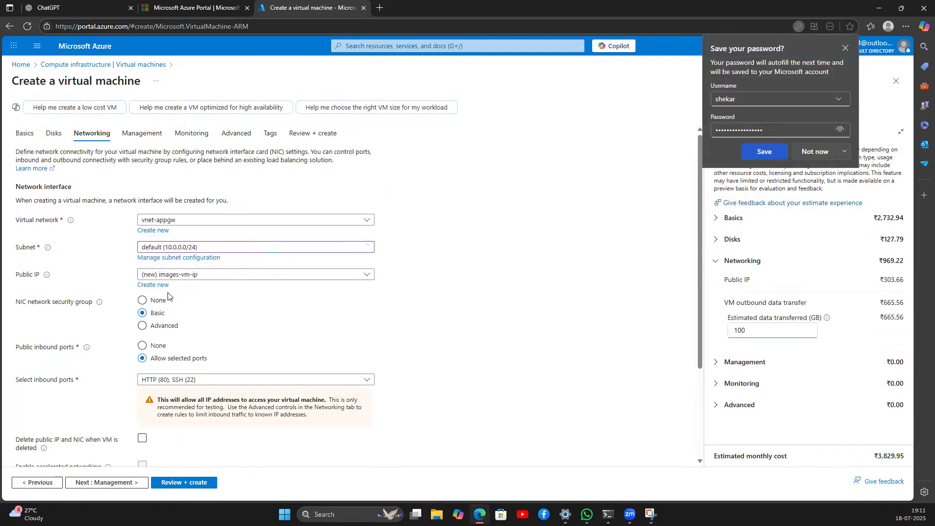
{"action": "scroll", "coordinate": [285, 316], "scroll_direction": "down", "scroll_amount": 3}
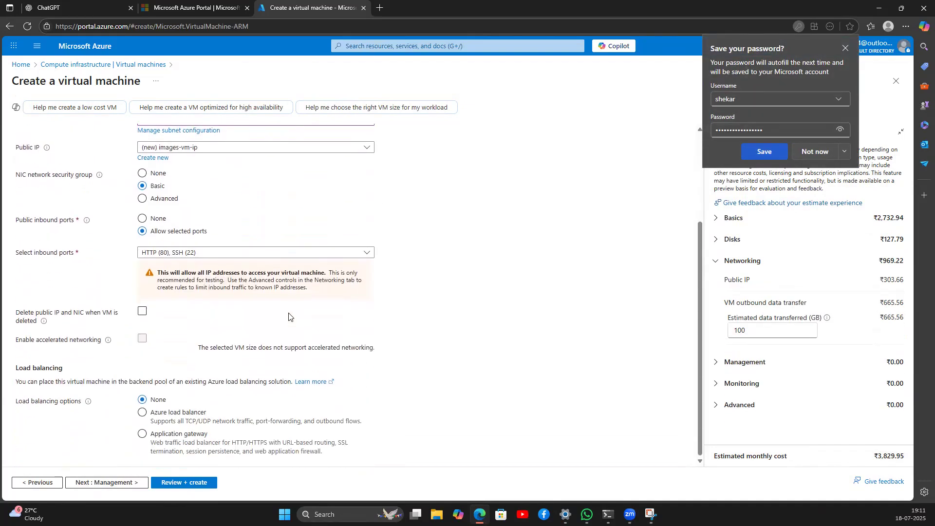
{"action": "left_click", "coordinate": [129, 482]}
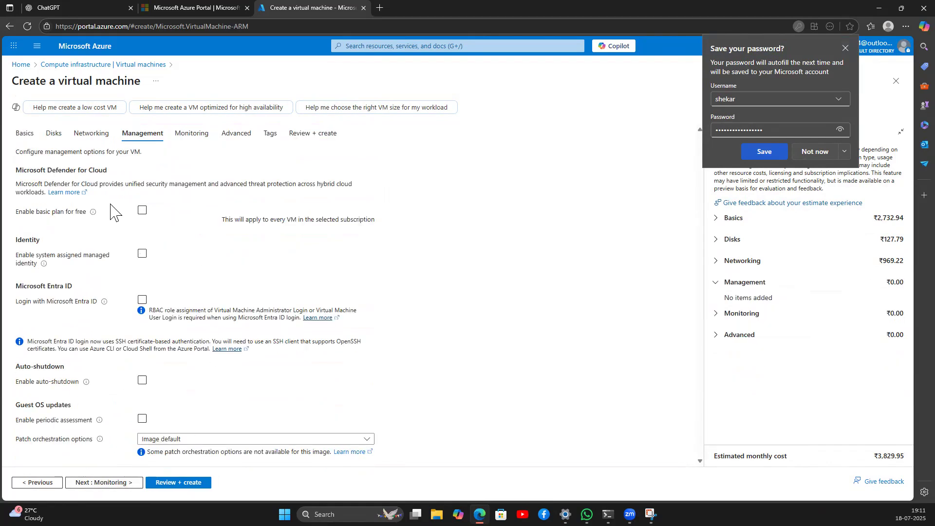
{"action": "scroll", "coordinate": [130, 351], "scroll_direction": "down", "scroll_amount": 1}
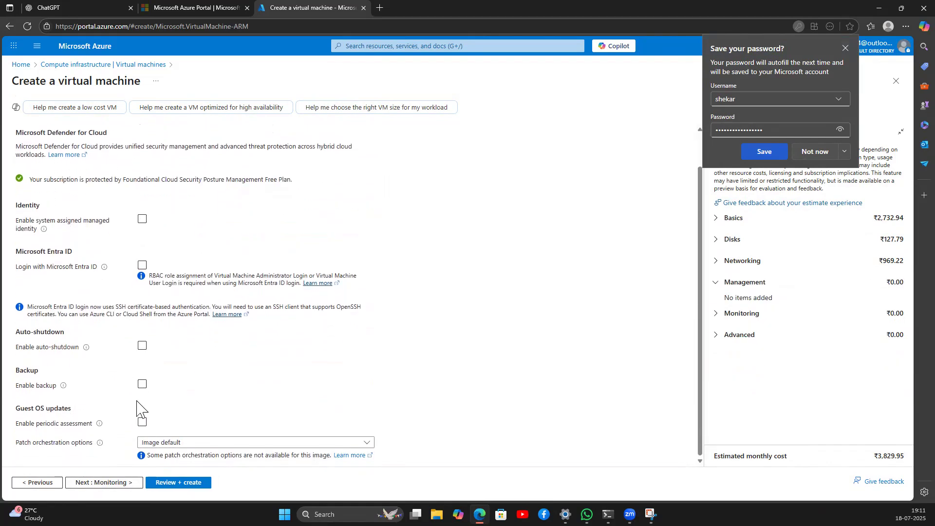
{"action": "left_click", "coordinate": [172, 482]}
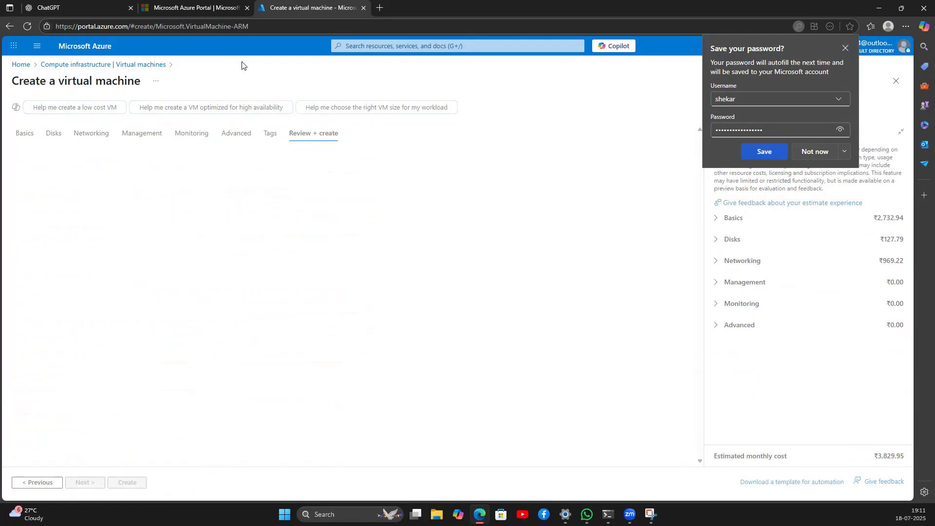
Step: Dismiss Edge's save-password prompt and create images-vm once validation passes
{"action": "left_click", "coordinate": [808, 151]}
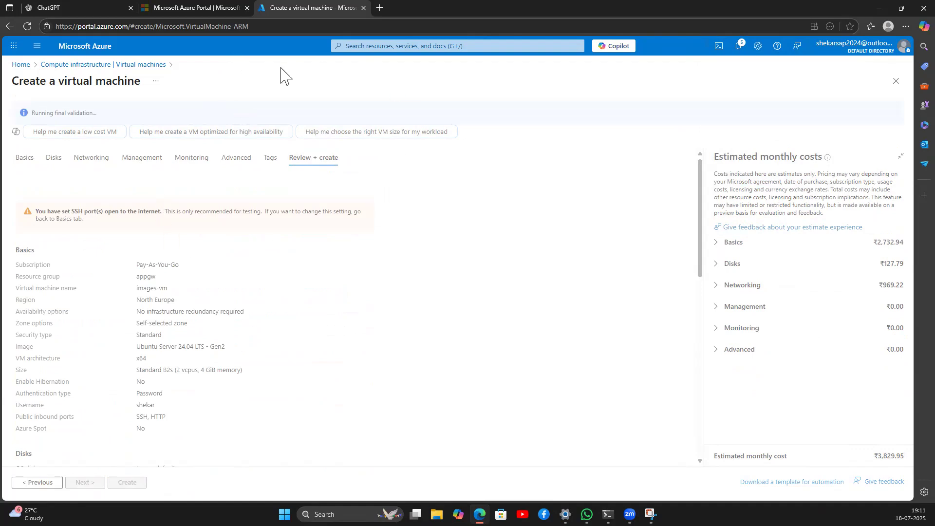
{"action": "left_click", "coordinate": [128, 483]}
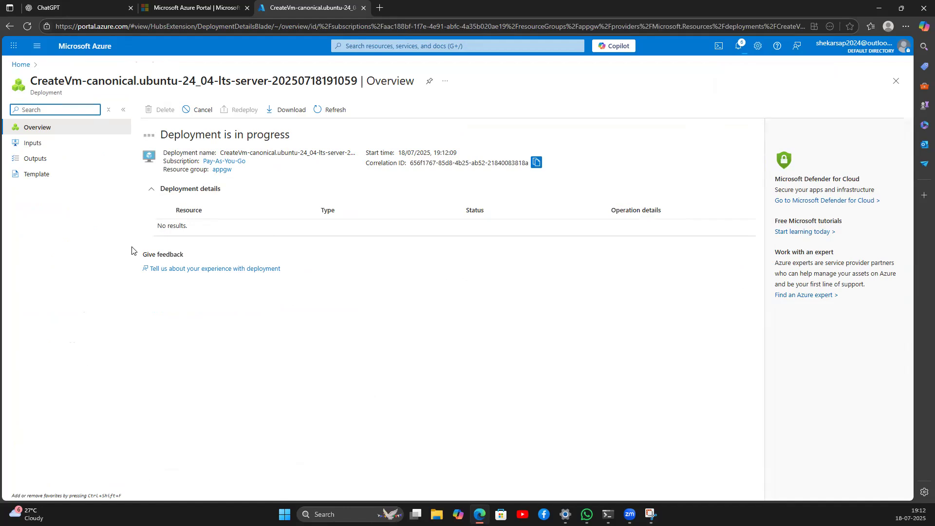
{"action": "left_click", "coordinate": [211, 50]}
Step: Start creating a new virtual machine from the Virtual machines list
{"action": "left_click", "coordinate": [21, 64]}
{"action": "left_click", "coordinate": [261, 115]}
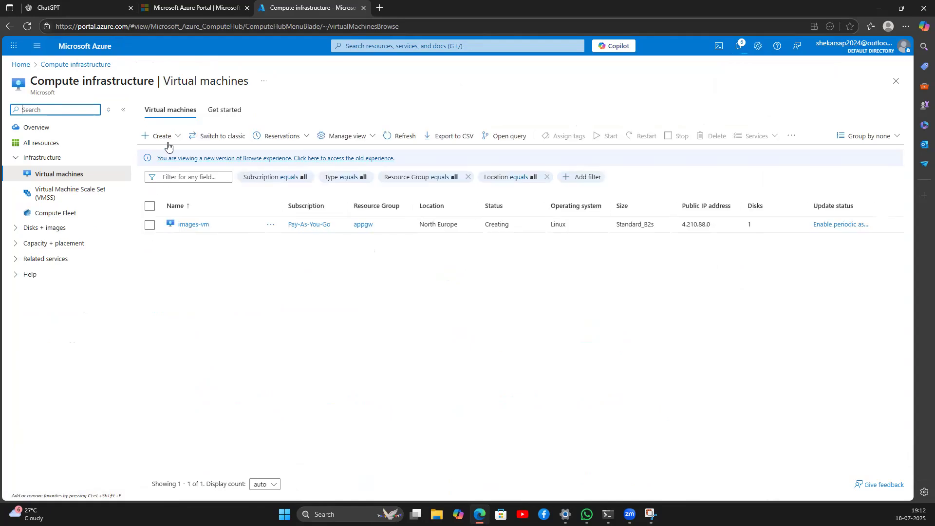
{"action": "left_click", "coordinate": [176, 139]}
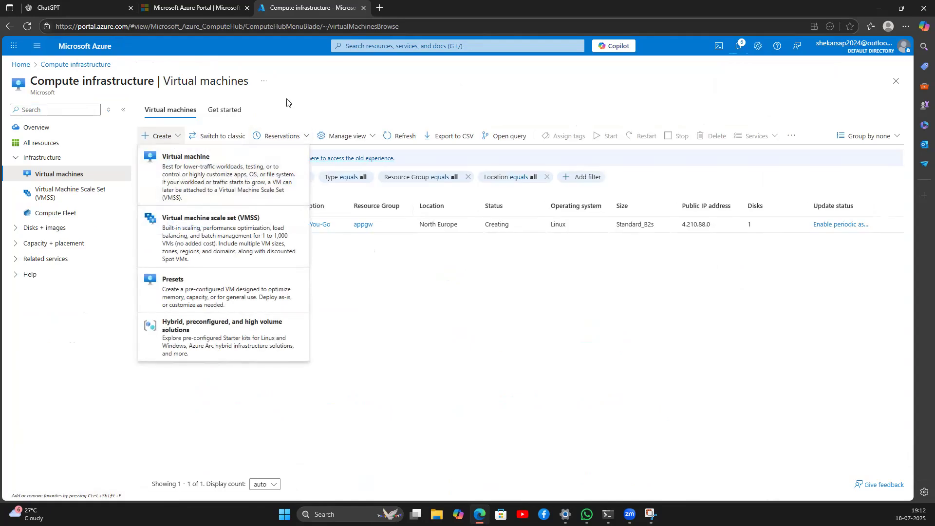
{"action": "left_click", "coordinate": [182, 176]}
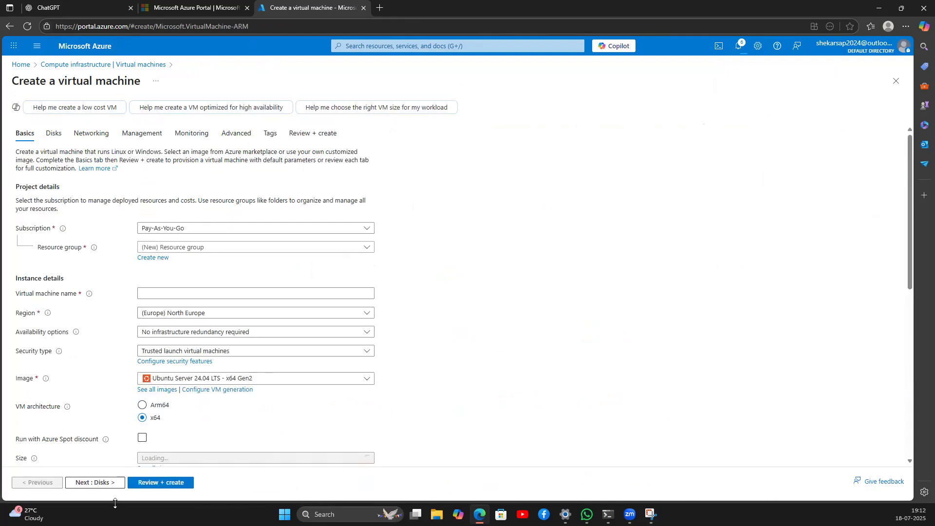
Step: Put the VM 'videos' in appgw, North Europe, with no infrastructure redundancy and Standard security
{"action": "left_click", "coordinate": [169, 248]}
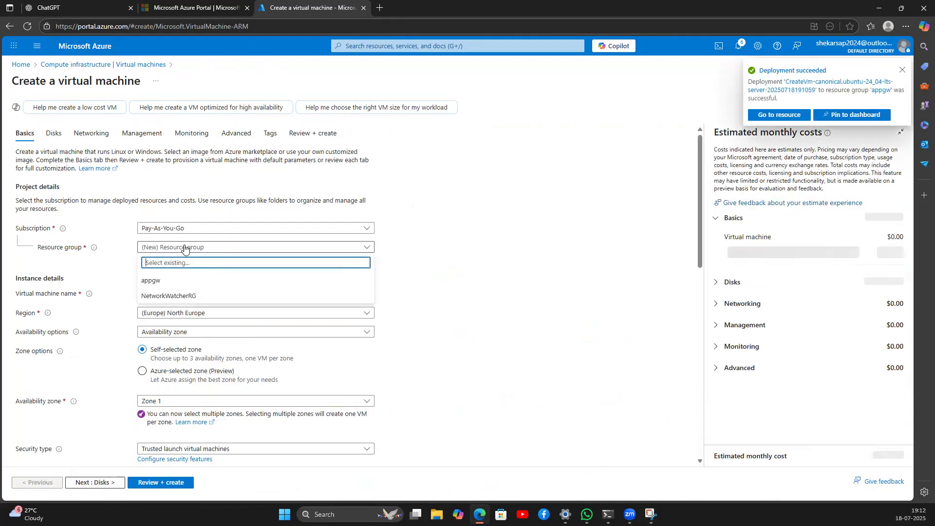
{"action": "left_click", "coordinate": [168, 281]}
{"action": "left_click", "coordinate": [169, 294]}
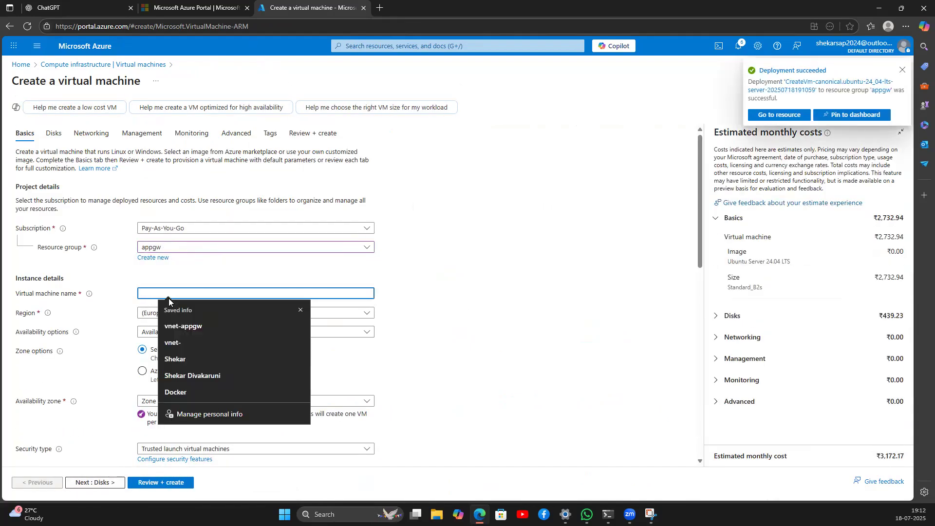
{"action": "type", "text": "videos"}
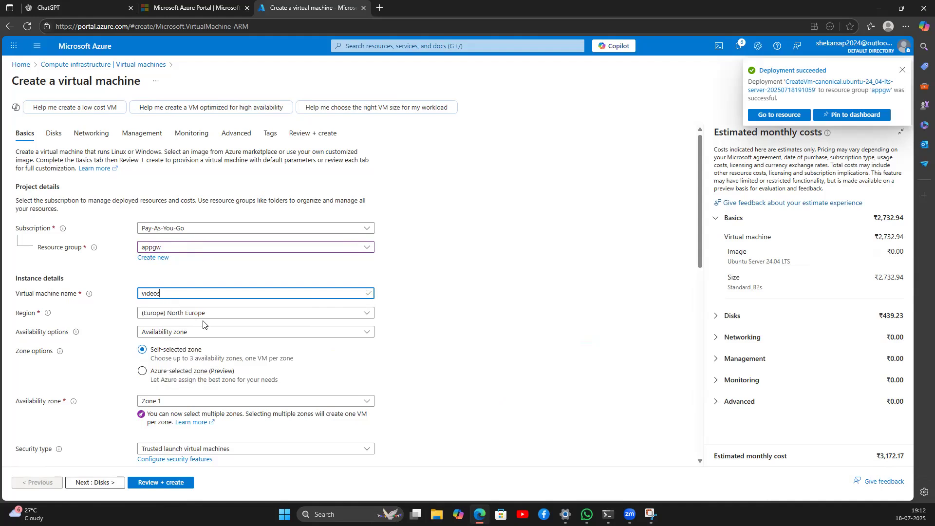
{"action": "left_click", "coordinate": [197, 315]}
{"action": "left_click", "coordinate": [200, 317]}
{"action": "left_click", "coordinate": [203, 332]}
{"action": "left_click", "coordinate": [200, 347]}
{"action": "scroll", "coordinate": [186, 306], "scroll_direction": "down", "scroll_amount": 1}
{"action": "left_click", "coordinate": [186, 303]}
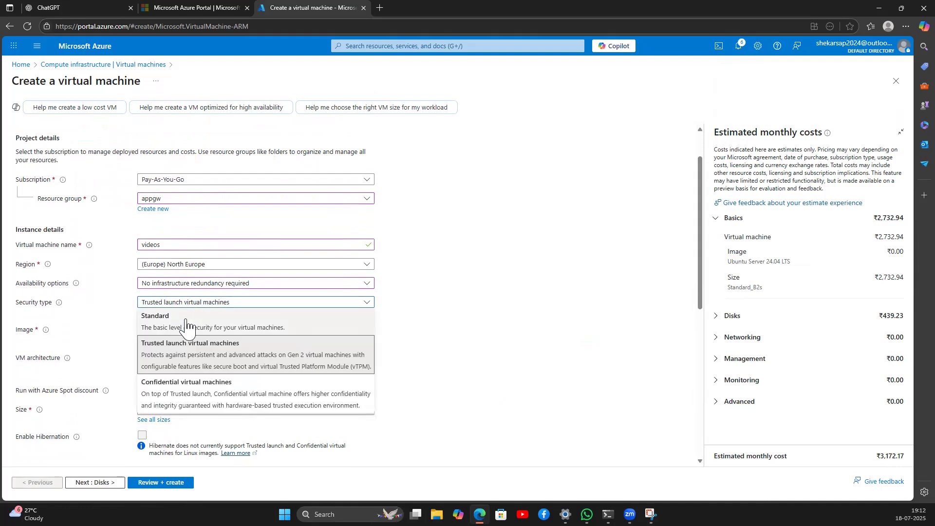
{"action": "left_click", "coordinate": [188, 318]}
{"action": "scroll", "coordinate": [439, 328], "scroll_direction": "down", "scroll_amount": 5}
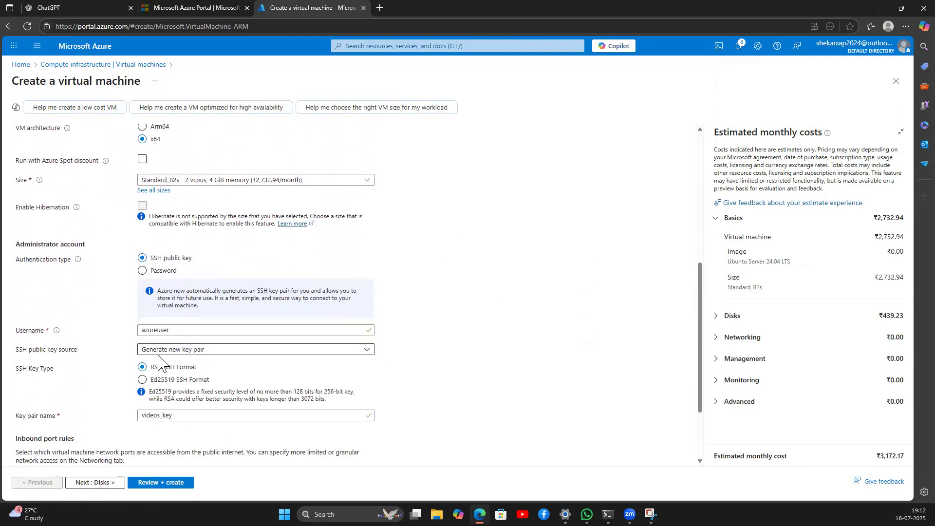
Step: Use password sign-in with an admin username and password, and also allow inbound HTTP (80)
{"action": "left_click", "coordinate": [142, 271]}
{"action": "left_click", "coordinate": [149, 292]}
{"action": "type", "text": "shekar"}
{"action": "key", "text": "Tab"}
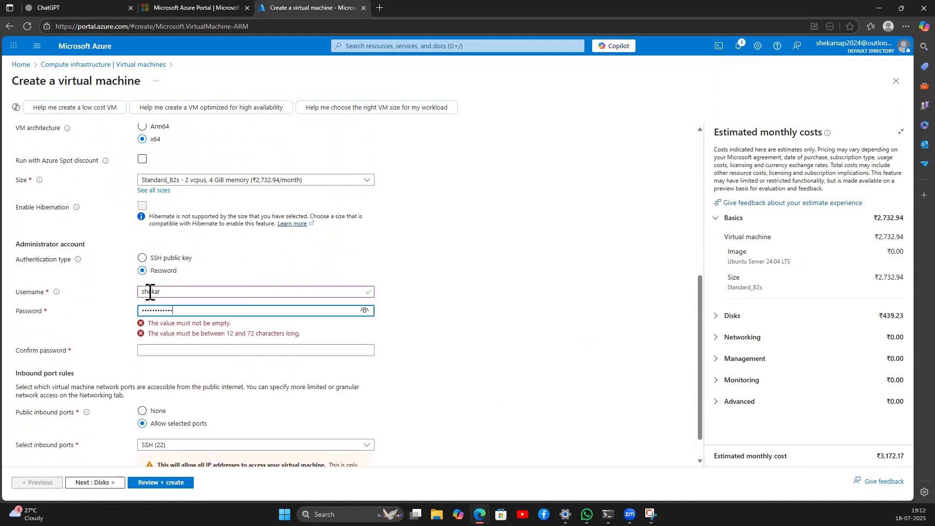
{"action": "type", "text": "12"}
{"action": "key", "text": "Tab"}
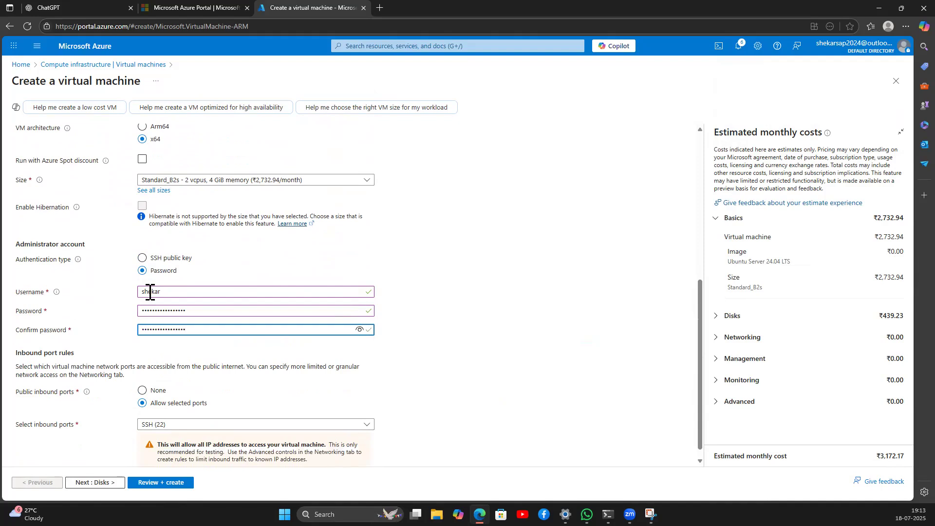
{"action": "left_click", "coordinate": [435, 270]}
{"action": "scroll", "coordinate": [234, 360], "scroll_direction": "down", "scroll_amount": 1}
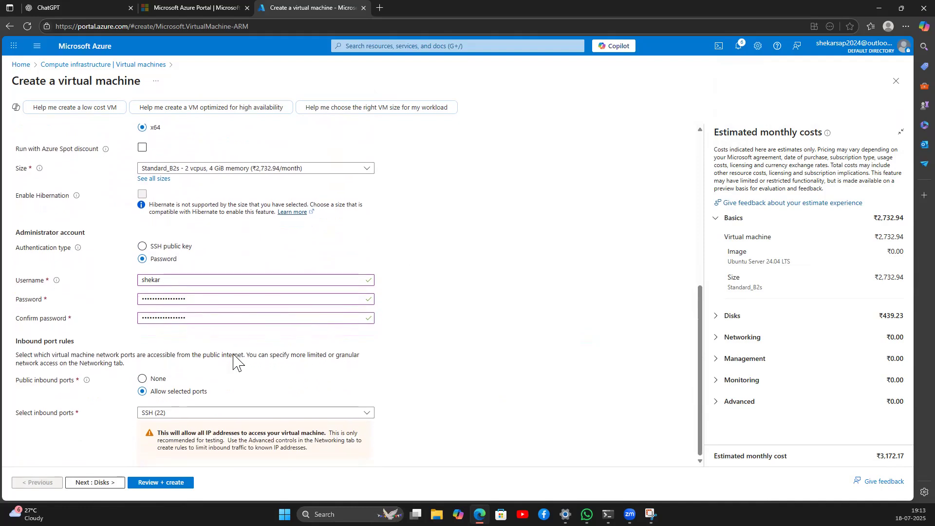
{"action": "left_click", "coordinate": [151, 413]}
{"action": "left_click", "coordinate": [152, 426]}
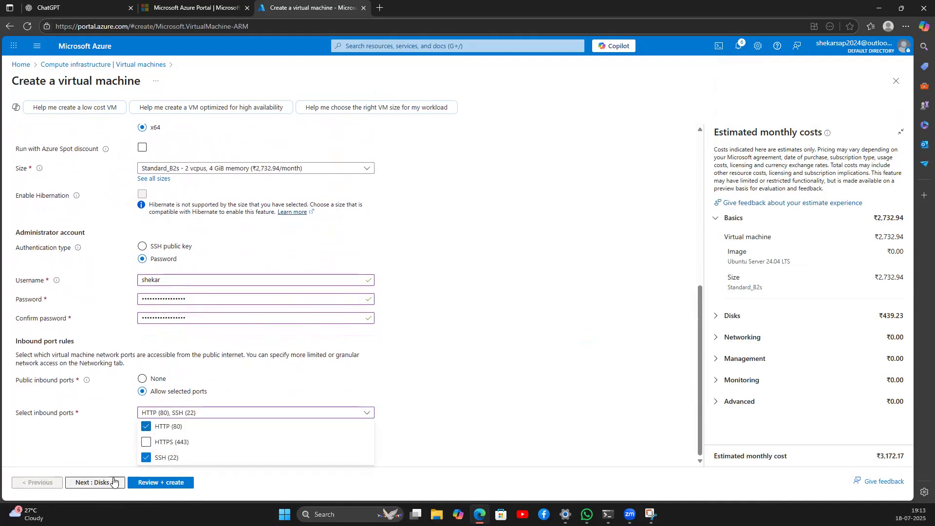
Step: Set the OS disk type to Standard HDD
{"action": "left_click", "coordinate": [94, 482]}
{"action": "scroll", "coordinate": [184, 285], "scroll_direction": "down", "scroll_amount": 1}
{"action": "left_click", "coordinate": [183, 276]}
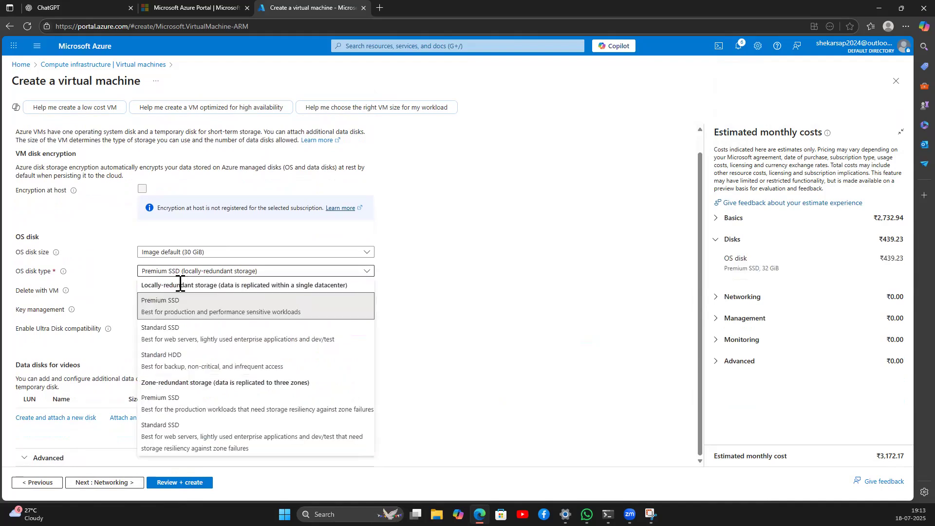
{"action": "left_click", "coordinate": [168, 358]}
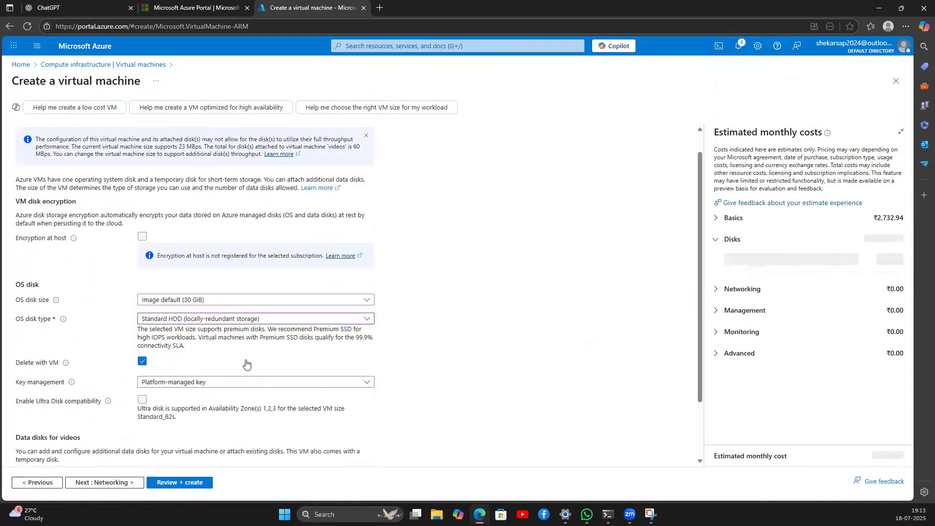
{"action": "scroll", "coordinate": [246, 366], "scroll_direction": "down", "scroll_amount": 2}
Step: Use the default 10.0.0.0/24 subnet, then review and create the videos VM
{"action": "left_click", "coordinate": [125, 483]}
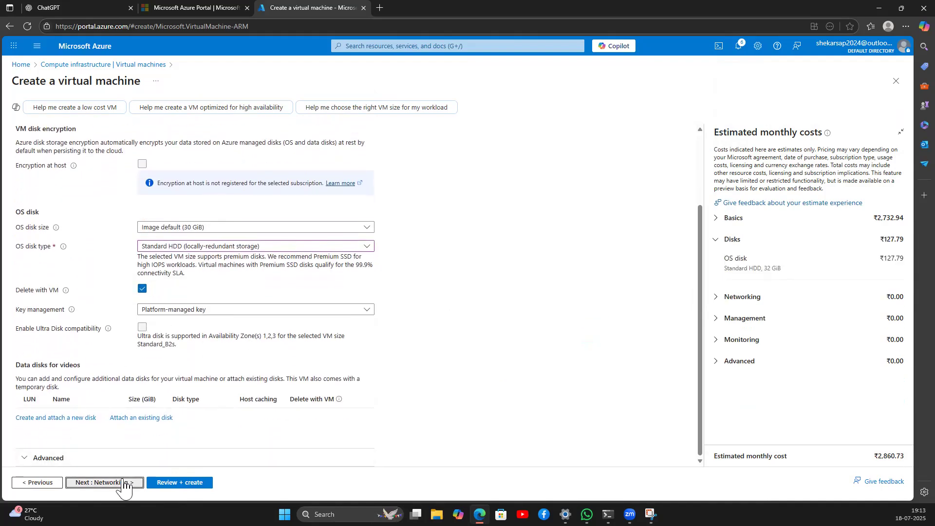
{"action": "left_click", "coordinate": [182, 249]}
{"action": "left_click", "coordinate": [175, 295]}
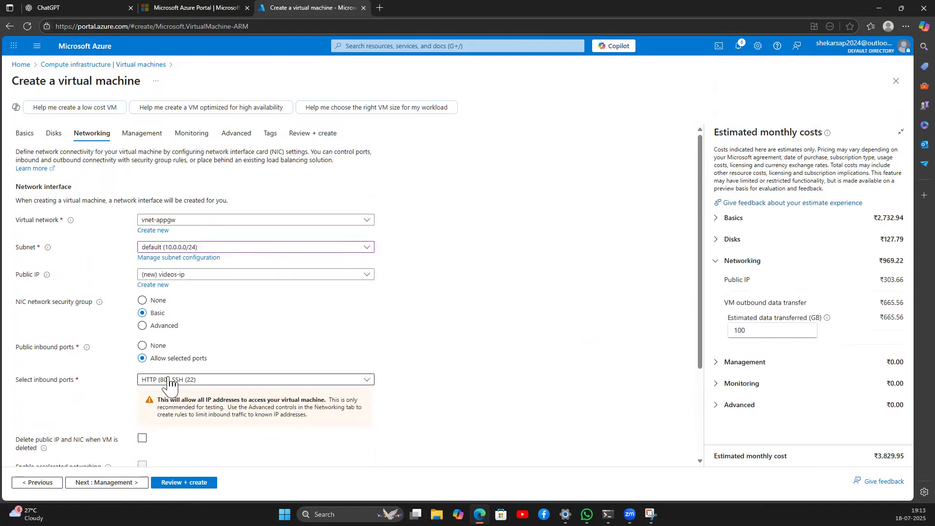
{"action": "scroll", "coordinate": [168, 383], "scroll_direction": "down", "scroll_amount": 3}
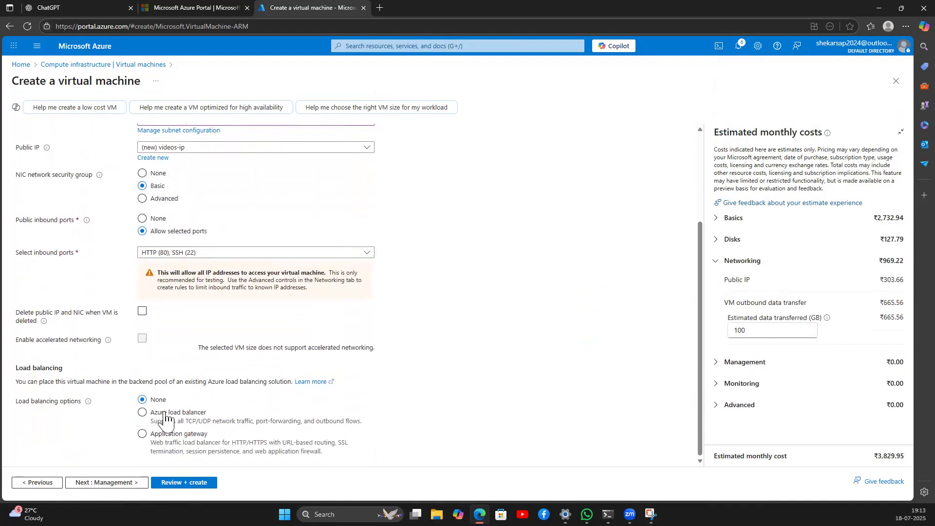
{"action": "left_click", "coordinate": [180, 482]}
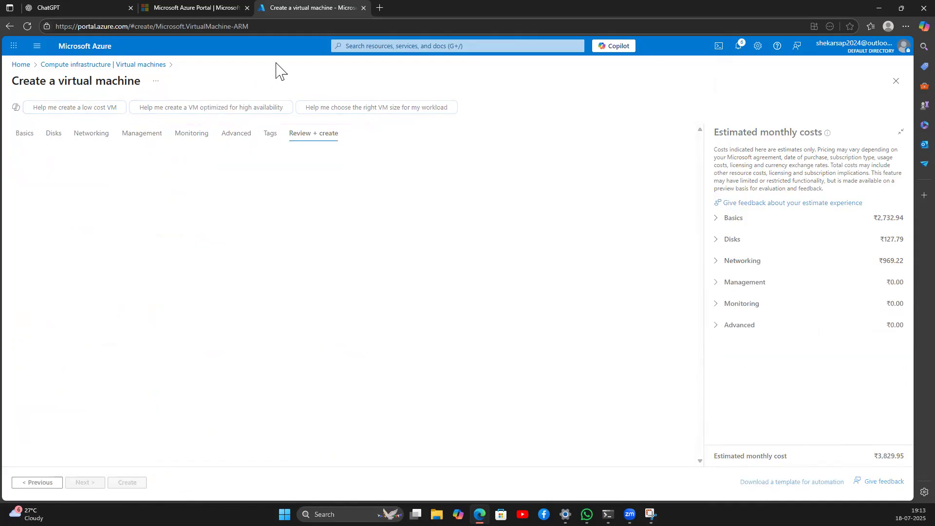
{"action": "left_click", "coordinate": [823, 154]}
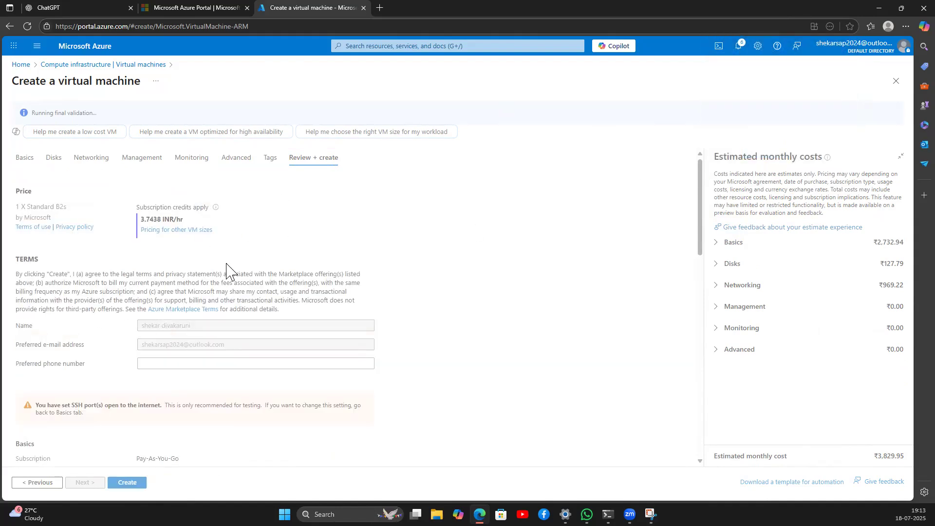
{"action": "left_click", "coordinate": [126, 483]}
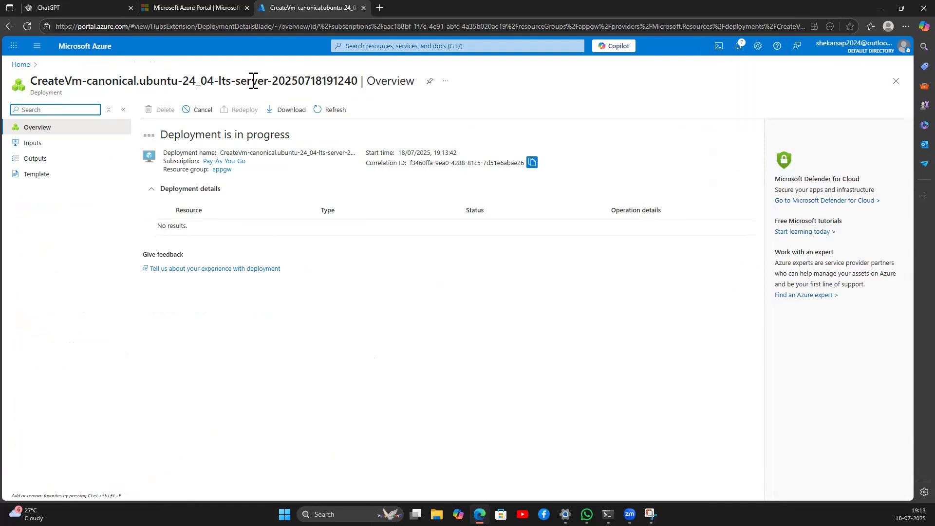
Step: Go back to the Azure portal home page via the Home breadcrumb
{"action": "left_click", "coordinate": [21, 64]}
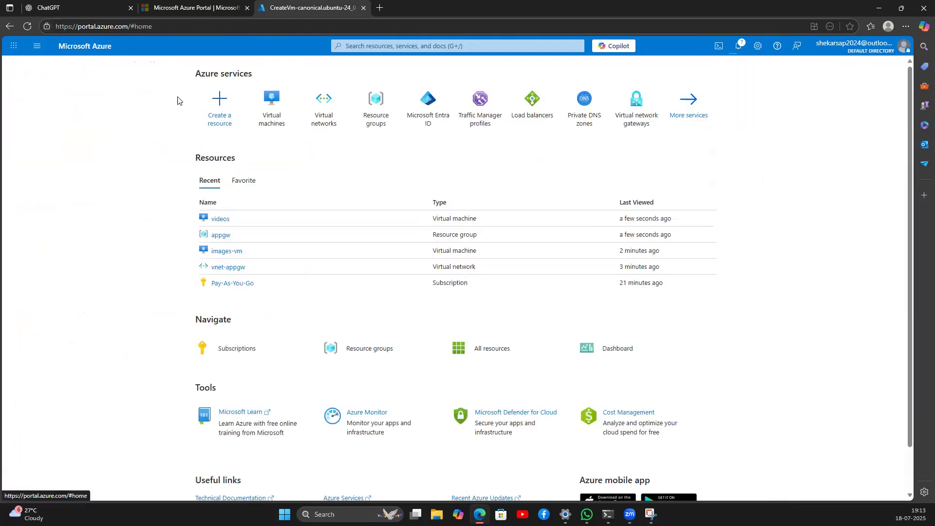
Step: Copy images-vm's public IP 4.210.88.0 from the VM list and launch PuTTY
{"action": "left_click", "coordinate": [271, 117]}
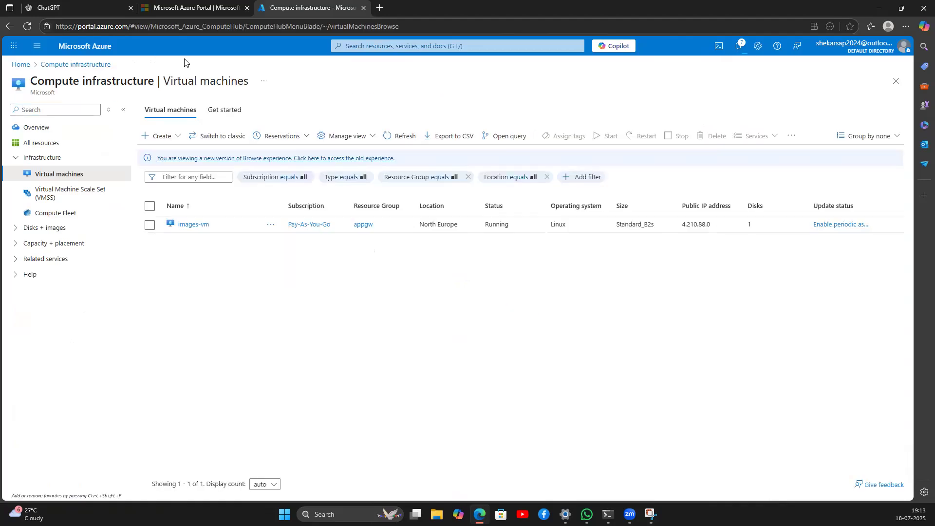
{"action": "double_click", "coordinate": [697, 225]}
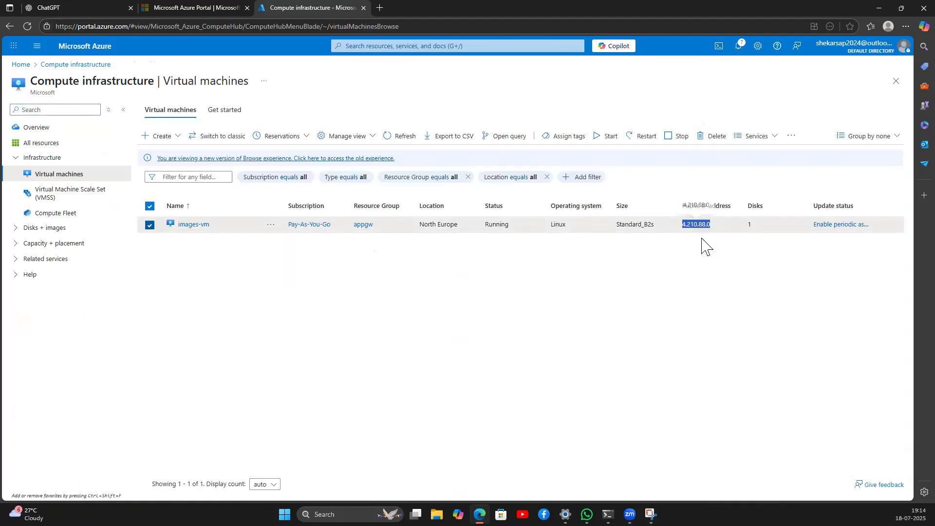
{"action": "key", "text": "super+s"}
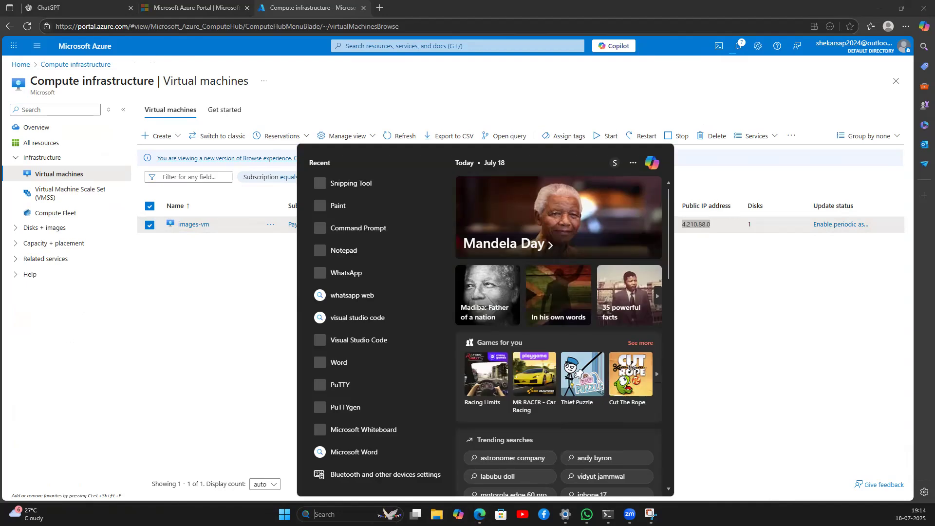
{"action": "type", "text": "paintutty"}
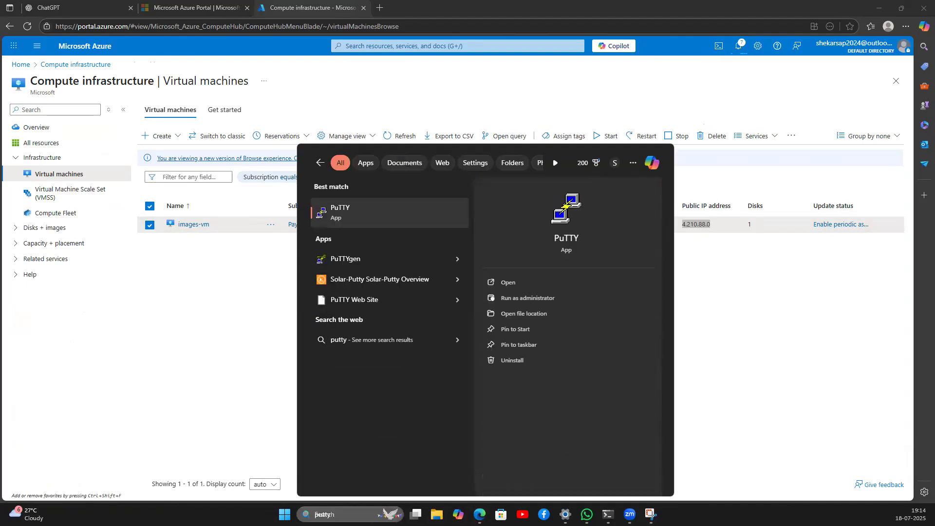
{"action": "key", "text": "Return"}
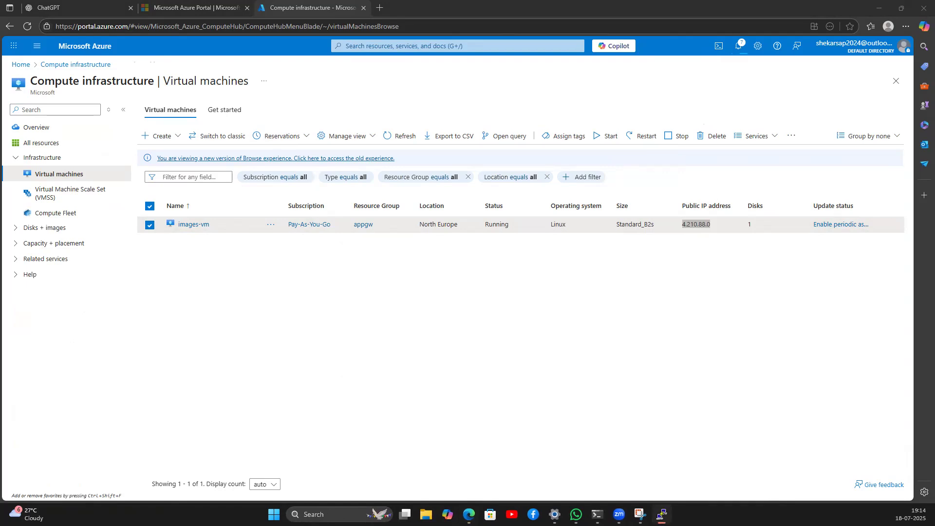
Step: Log into images-vm with the admin username and password, then become root with sudo su
{"action": "type", "text": "shekar"}
{"action": "key", "text": "Return"}
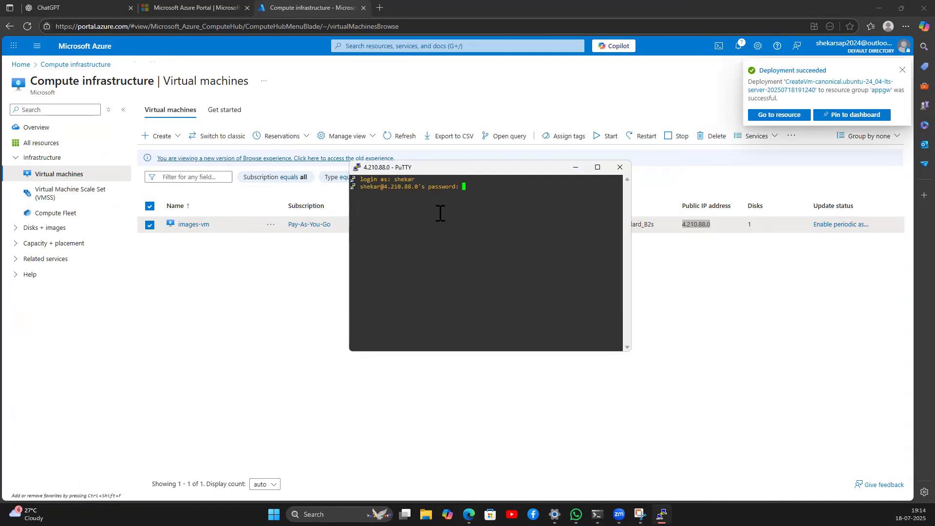
{"action": "key", "text": "Return"}
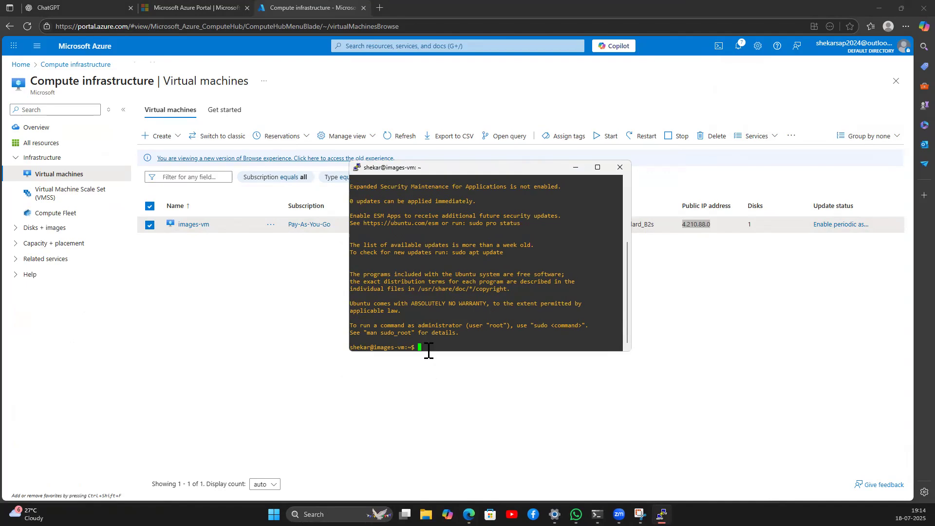
{"action": "type", "text": "sudo su"}
{"action": "key", "text": "Return"}
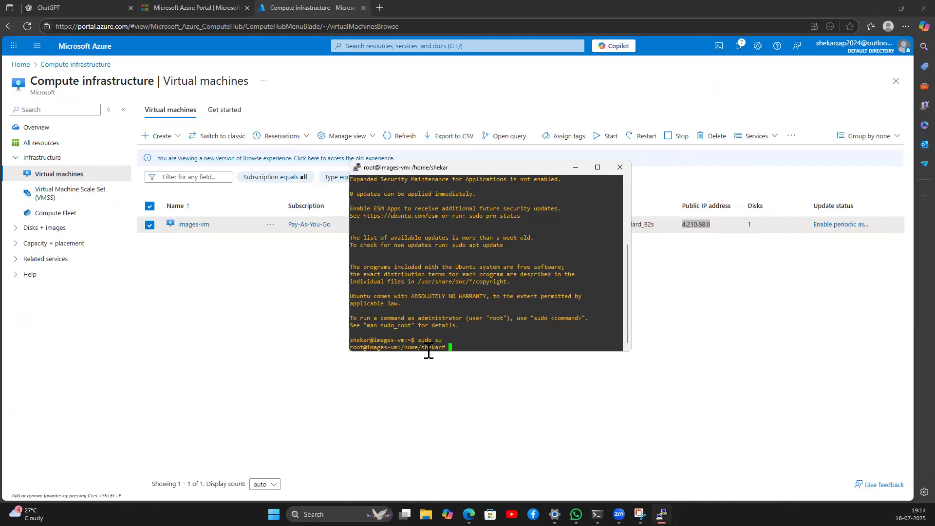
Step: Install nginx with apt, confirming the package installation with y
{"action": "type", "text": "pt install nginx"}
{"action": "key", "text": "Return"}
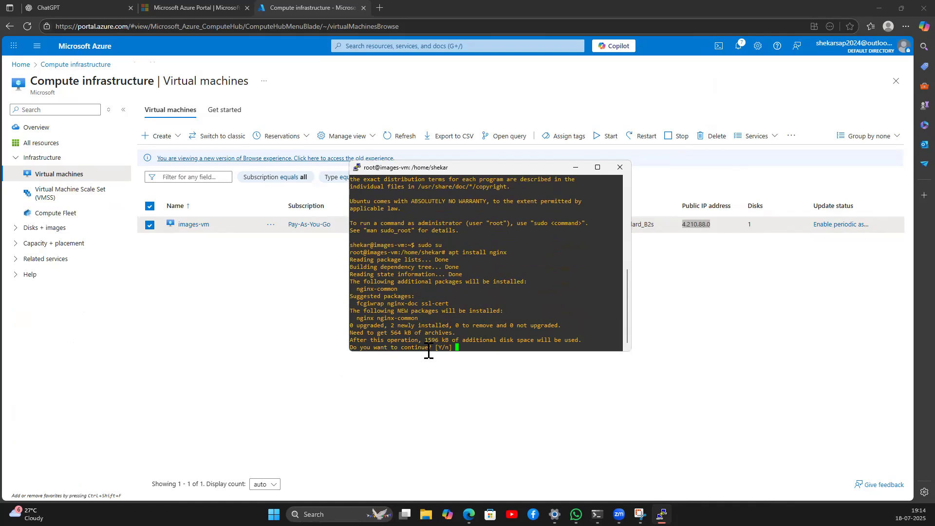
{"action": "type", "text": "y"}
{"action": "key", "text": "Return"}
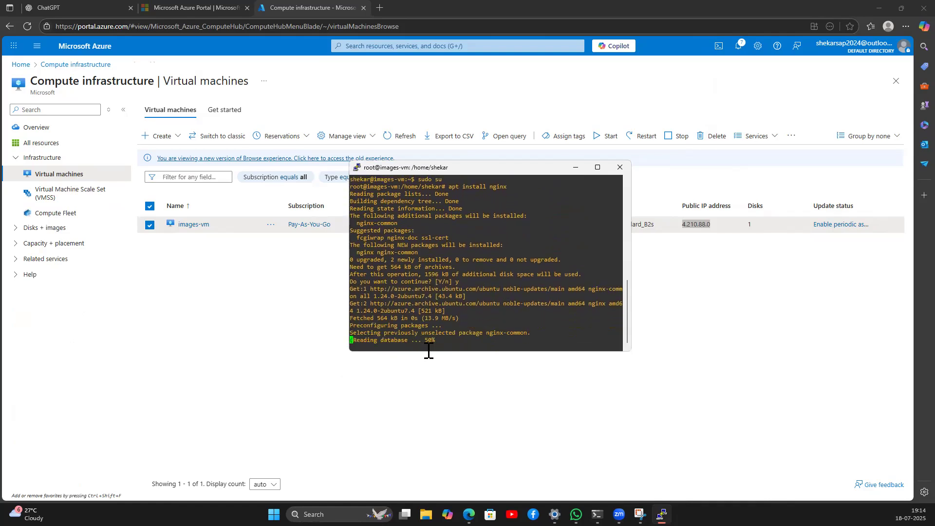
{"action": "left_click", "coordinate": [217, 322]}
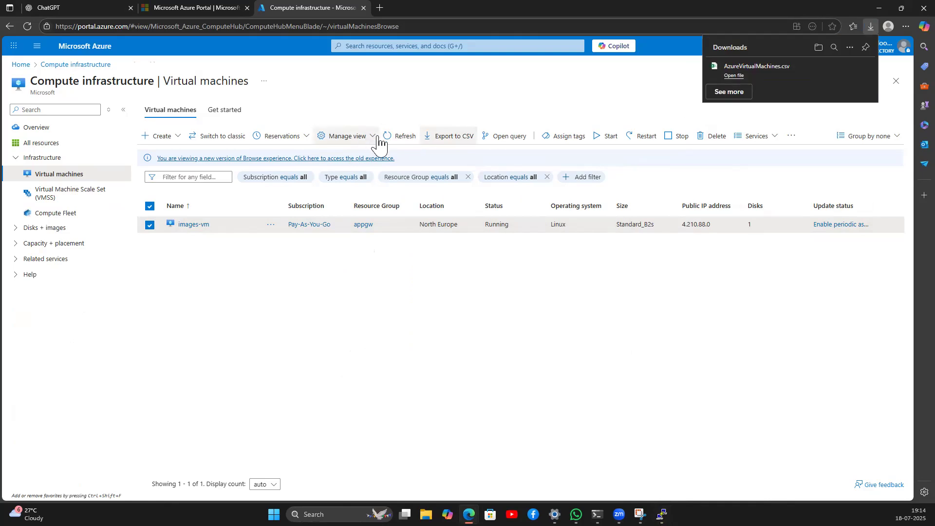
Step: Refresh the VM list and copy the videos VM's public IP 128.251.9.41
{"action": "left_click", "coordinate": [404, 138]}
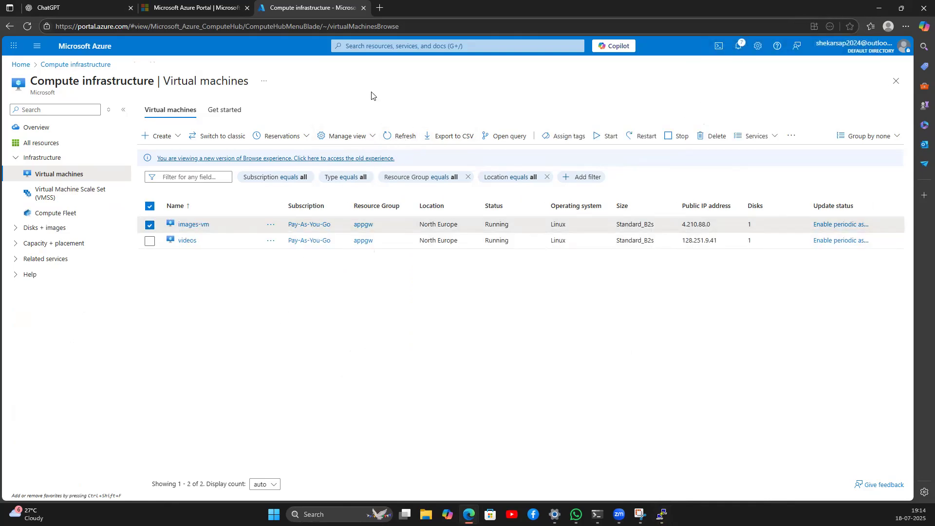
{"action": "left_click", "coordinate": [150, 225]}
{"action": "left_click", "coordinate": [149, 241]}
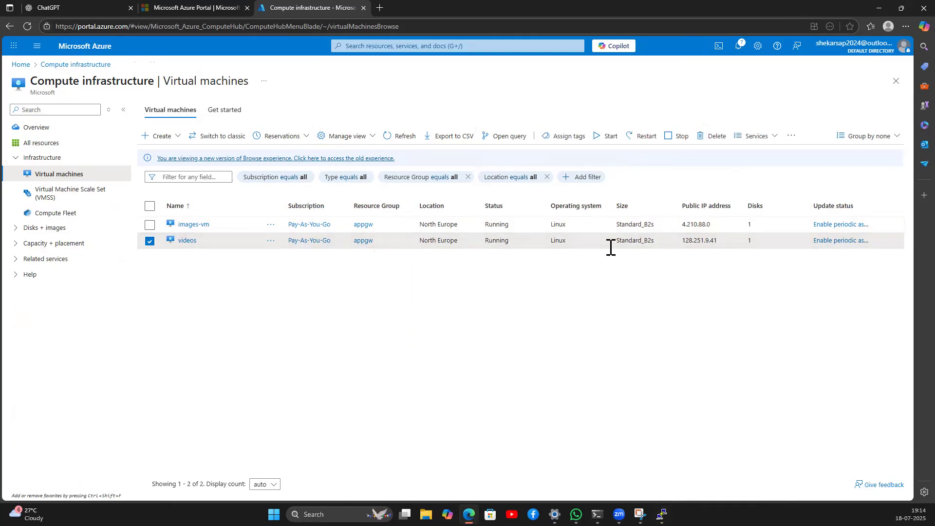
{"action": "double_click", "coordinate": [709, 241]}
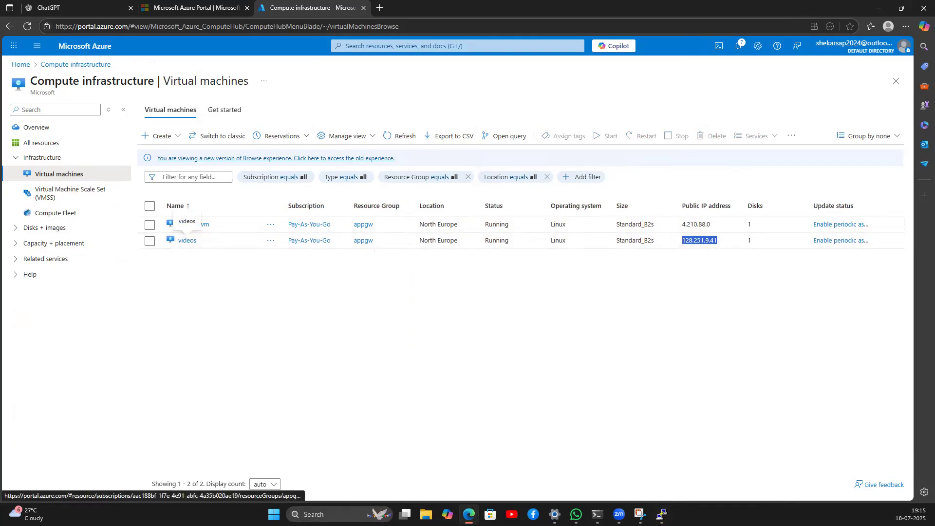
Step: Connect PuTTY to 128.251.9.41 and enter the login username
{"action": "left_click", "coordinate": [317, 514]}
{"action": "type", "text": "putty"}
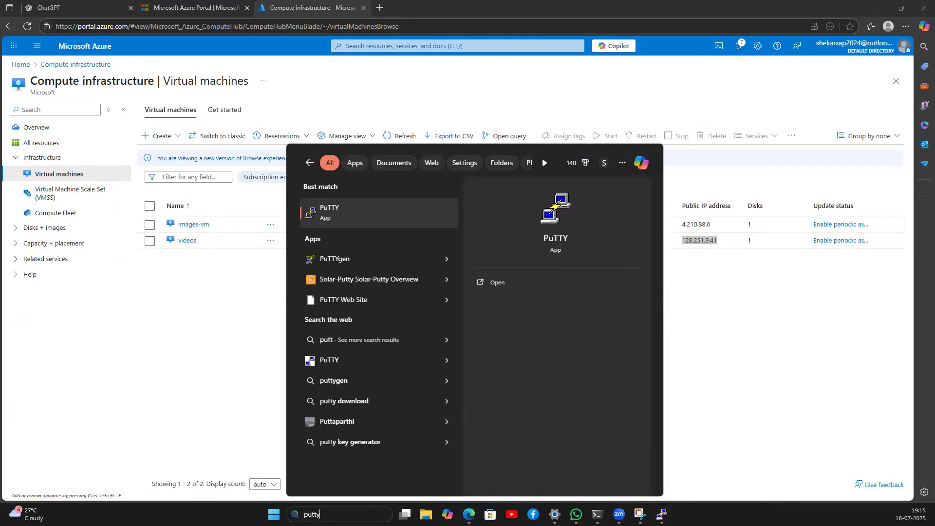
{"action": "key", "text": "Return"}
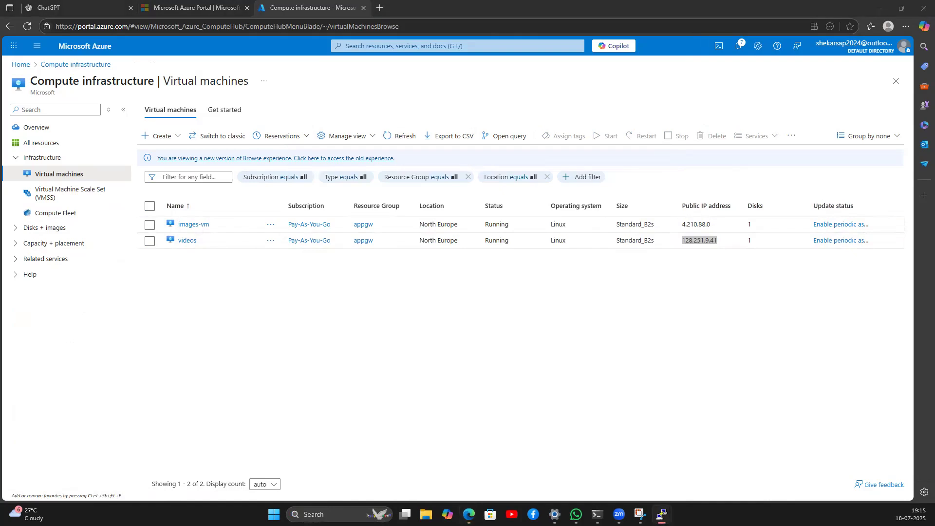
{"action": "type", "text": "shekar"}
{"action": "key", "text": "Return"}
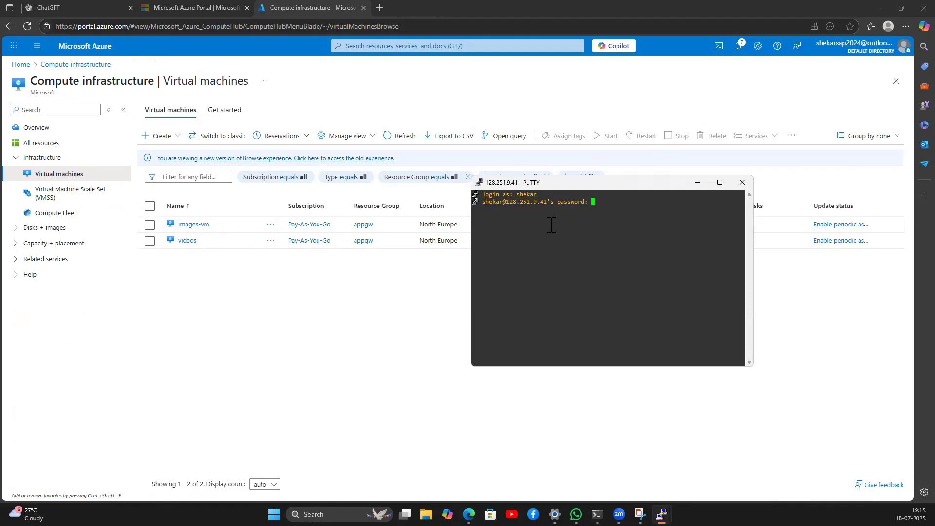
Step: Log into the videos VM, become root, and install nginx, confirming with y
{"action": "key", "text": "Return"}
{"action": "type", "text": "sudo su"}
{"action": "key", "text": "Return"}
{"action": "type", "text": "apt install nginx"}
{"action": "key", "text": "Return"}
{"action": "type", "text": "y"}
{"action": "key", "text": "Return"}
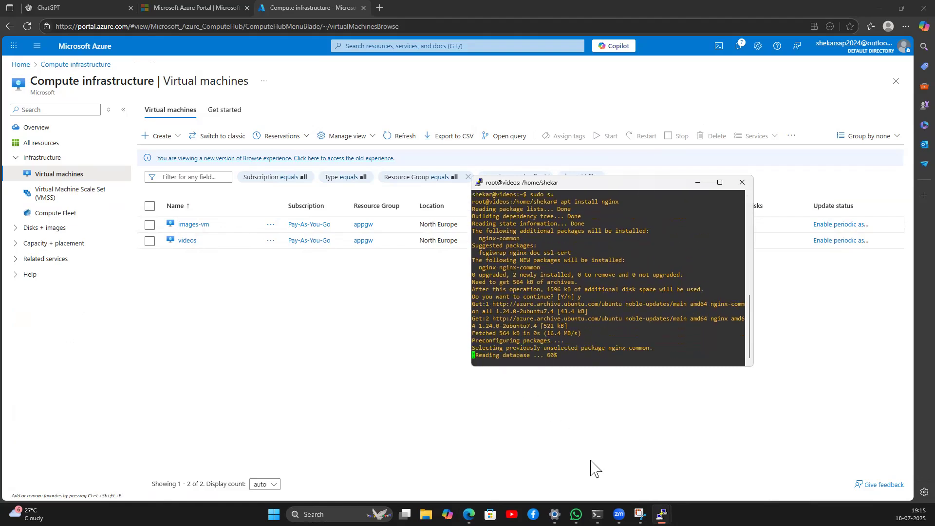
Step: Switch to the images-vm PuTTY terminal and clear its screen
{"action": "mouse_move", "coordinate": [661, 513]}
{"action": "left_click", "coordinate": [619, 476]}
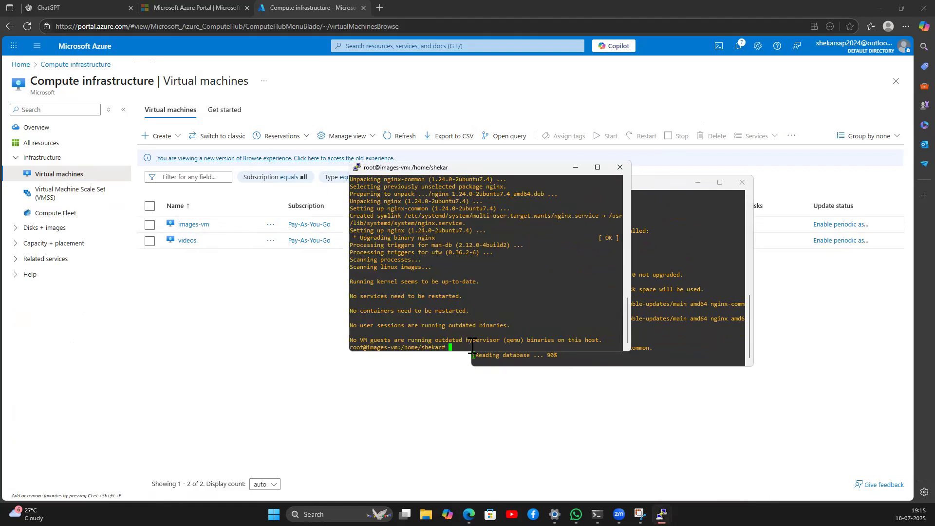
{"action": "key", "text": "ctrl+l"}
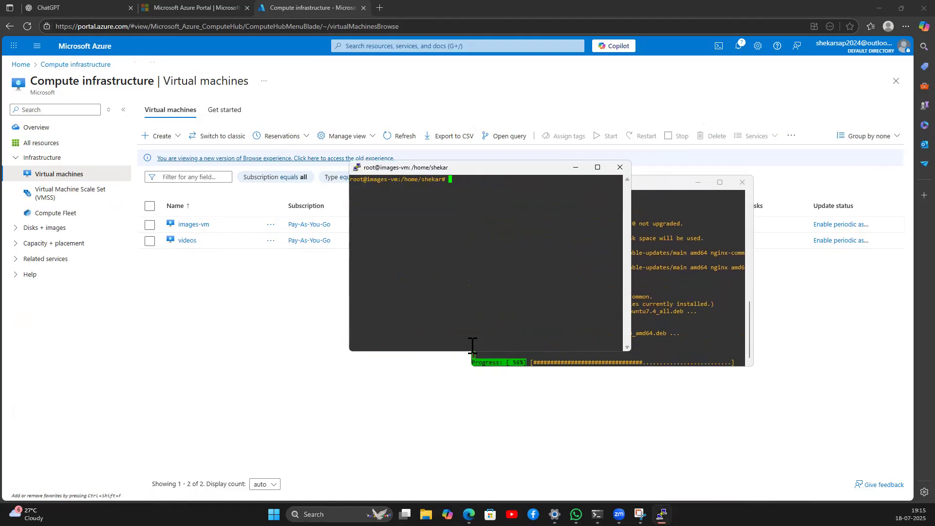
Step: Maximize PuTTY, go to /var/www/html, list its files, and create an images folder
{"action": "double_click", "coordinate": [459, 170]}
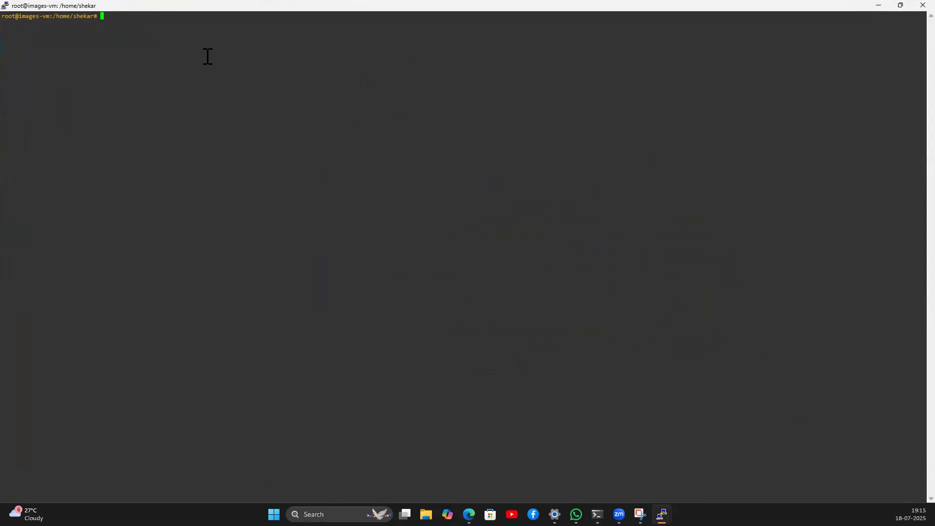
{"action": "type", "text": "cd /var/www/html/"}
{"action": "key", "text": "Return"}
{"action": "type", "text": "ls -ltr"}
{"action": "key", "text": "Return"}
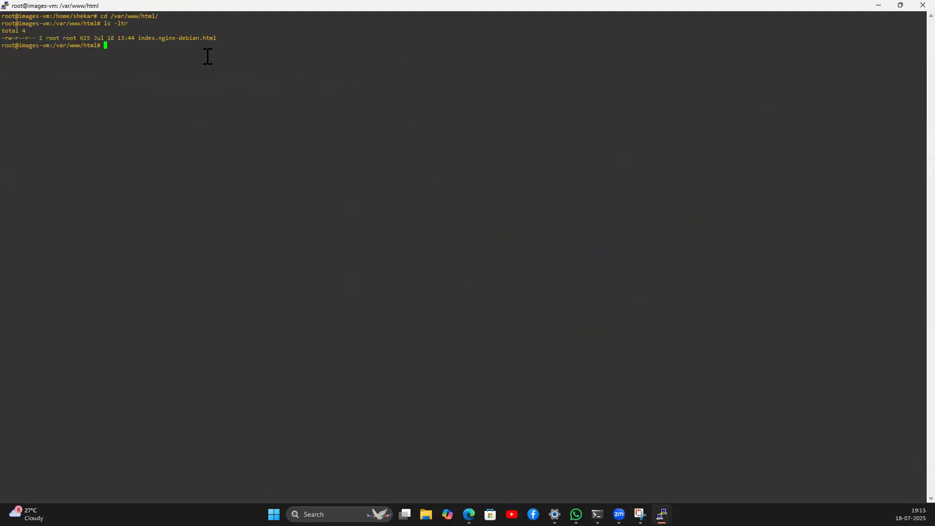
{"action": "type", "text": "mkdir images"}
{"action": "key", "text": "Return"}
Step: Enter the images folder and open a new index.html in vi insert mode
{"action": "type", "text": "cd ima"}
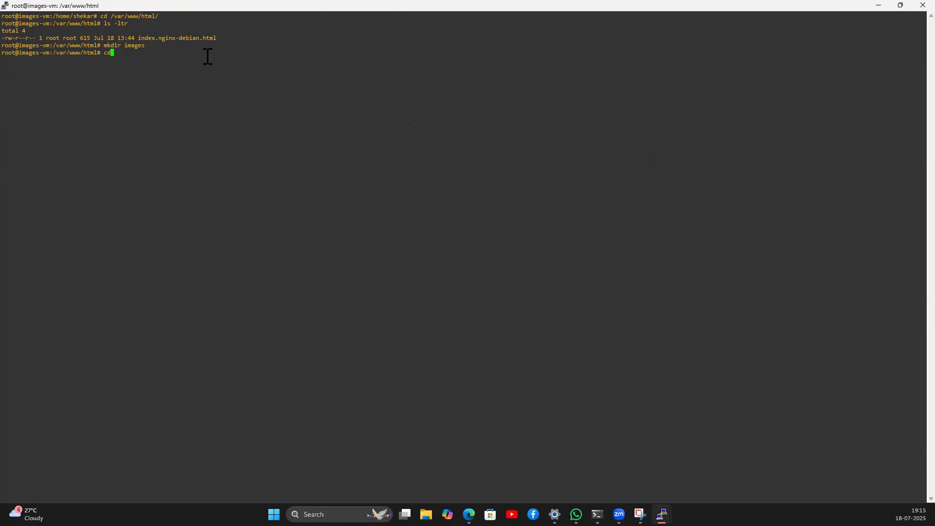
{"action": "type", "text": "ges"}
{"action": "key", "text": "Return"}
{"action": "type", "text": "vi "}
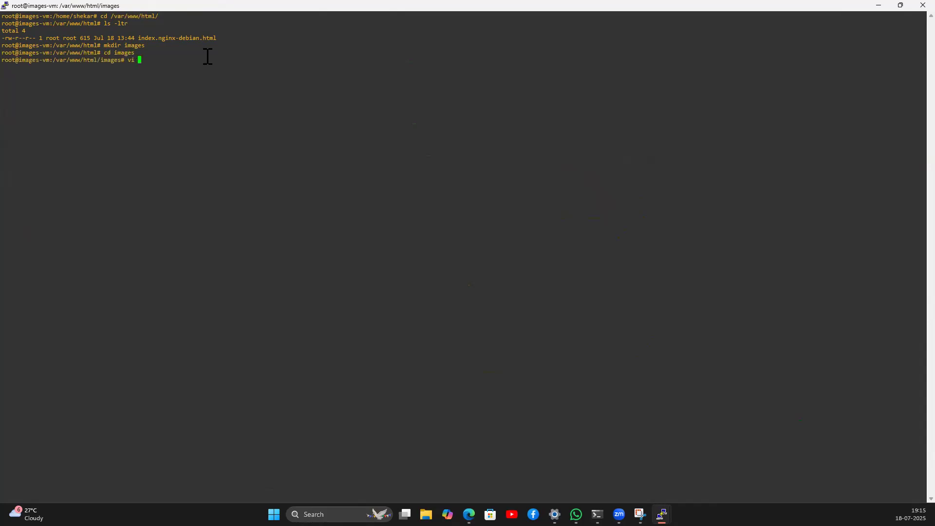
{"action": "type", "text": "index.html"}
{"action": "key", "text": "Return"}
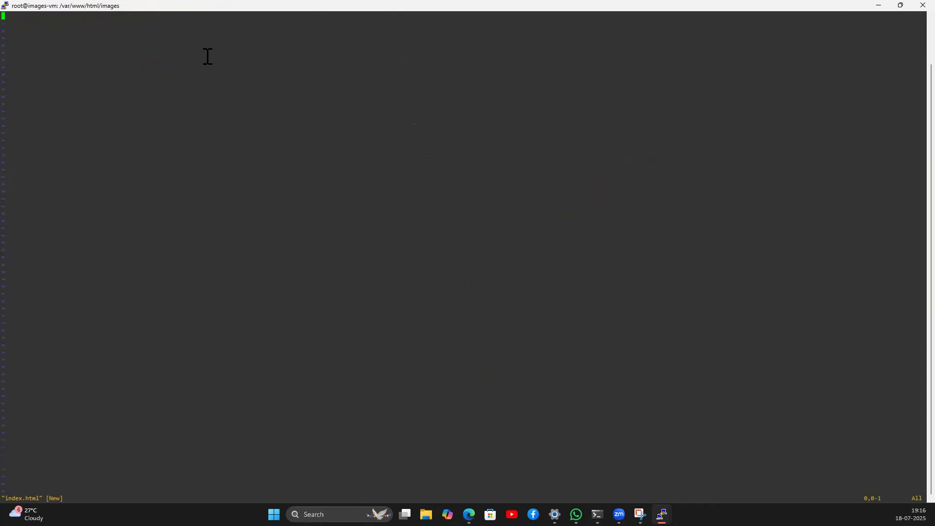
{"action": "key", "text": "i"}
{"action": "mouse_move", "coordinate": [576, 514]}
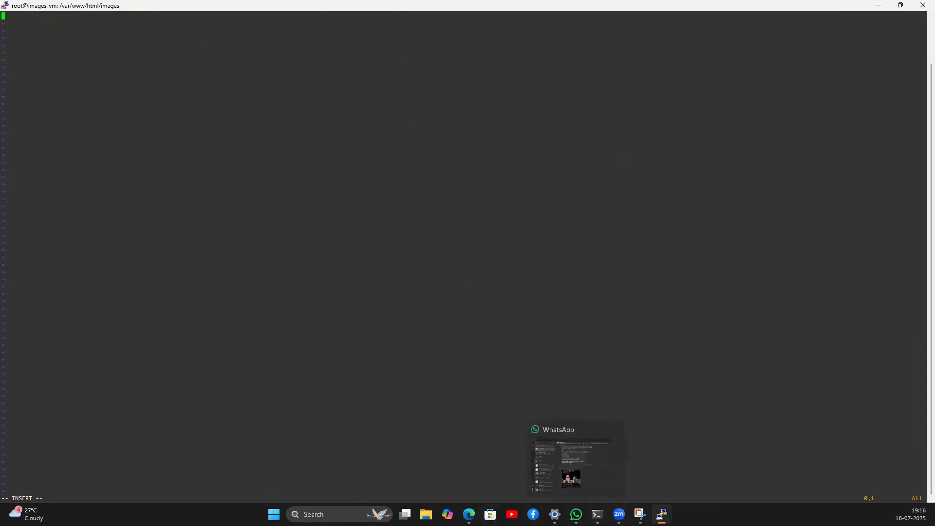
{"action": "left_click", "coordinate": [469, 514]}
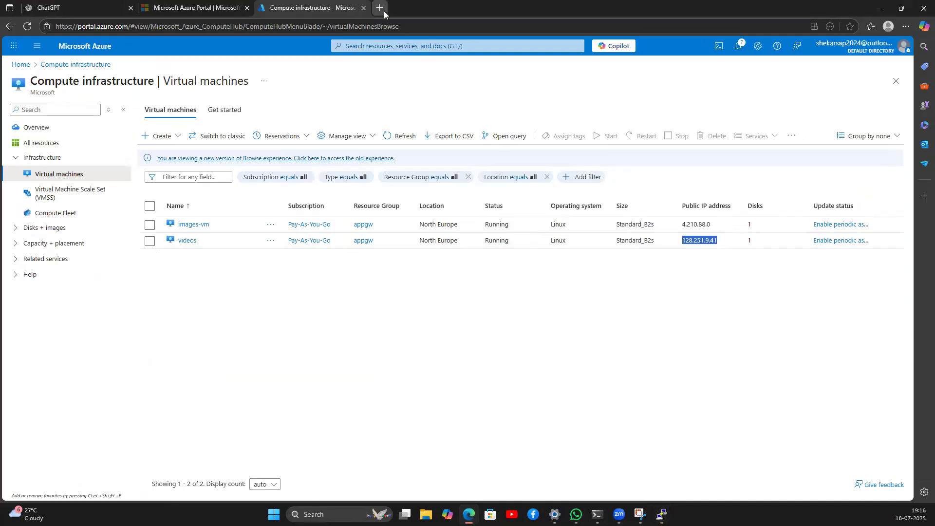
Step: Search Bing for 'sample html code' in a new browser tab
{"action": "left_click", "coordinate": [384, 11]}
{"action": "type", "text": "sample html"}
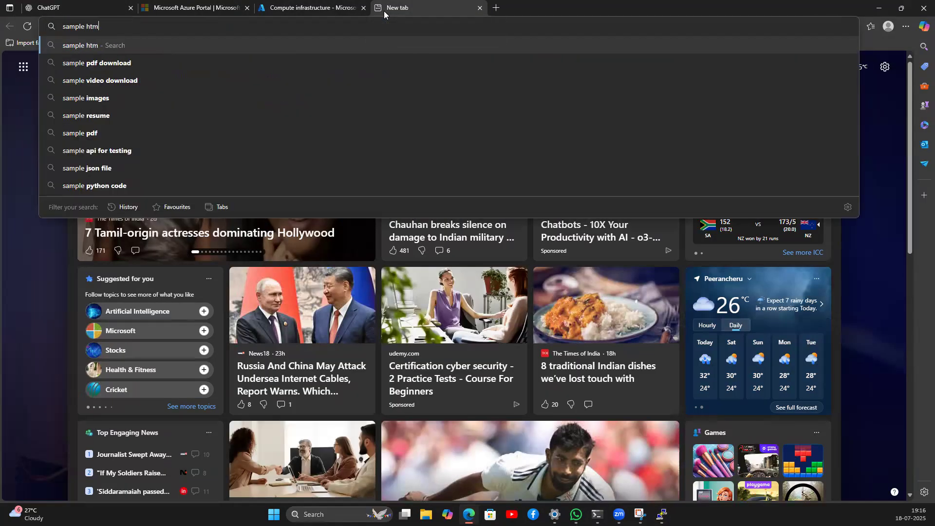
{"action": "key", "text": "Down"}
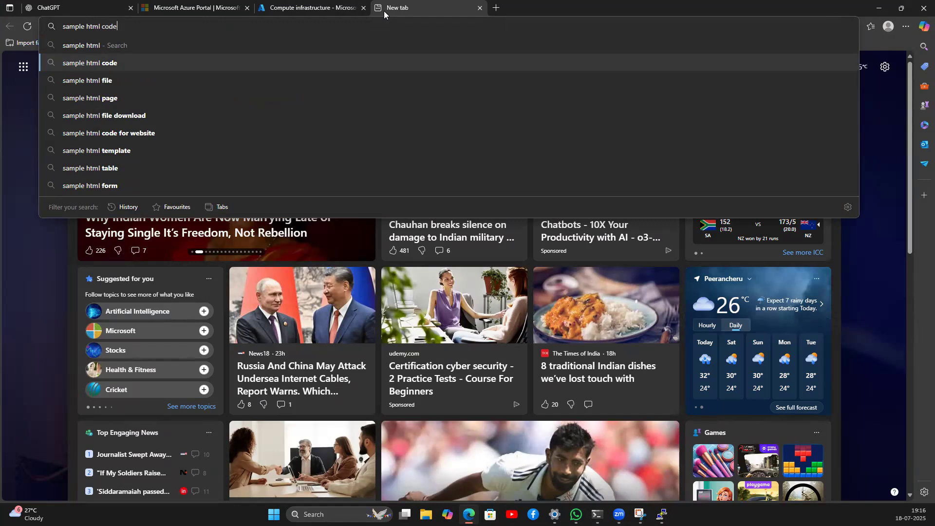
{"action": "key", "text": "Return"}
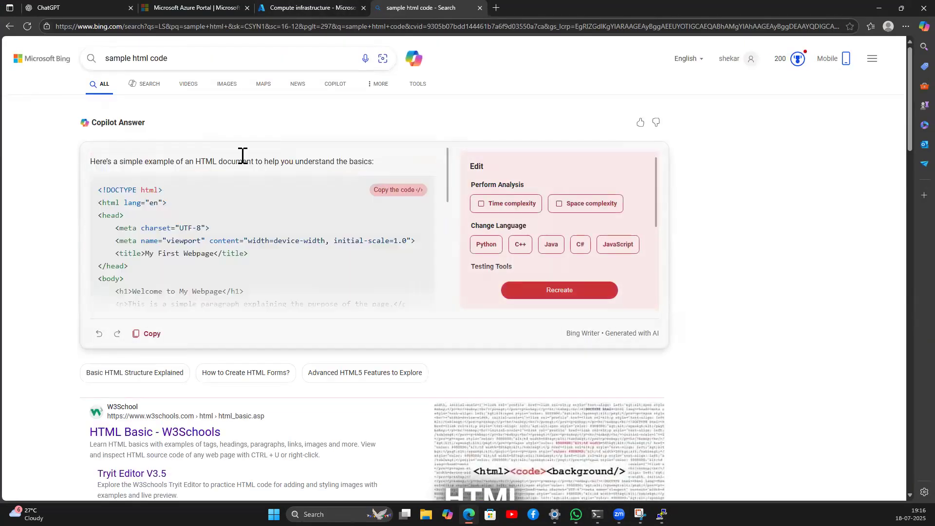
{"action": "scroll", "coordinate": [182, 225], "scroll_direction": "down", "scroll_amount": 5}
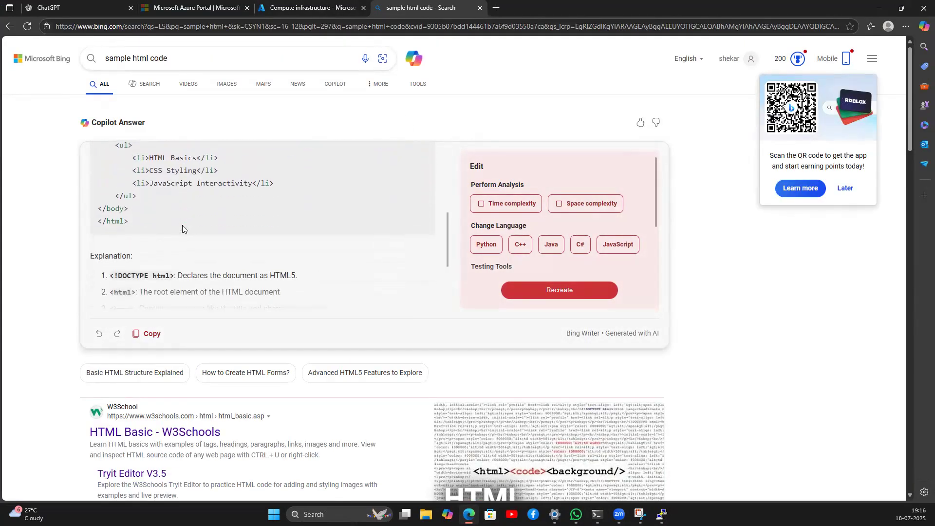
{"action": "scroll", "coordinate": [182, 225], "scroll_direction": "up", "scroll_amount": 2}
{"action": "scroll", "coordinate": [182, 225], "scroll_direction": "up", "scroll_amount": 1}
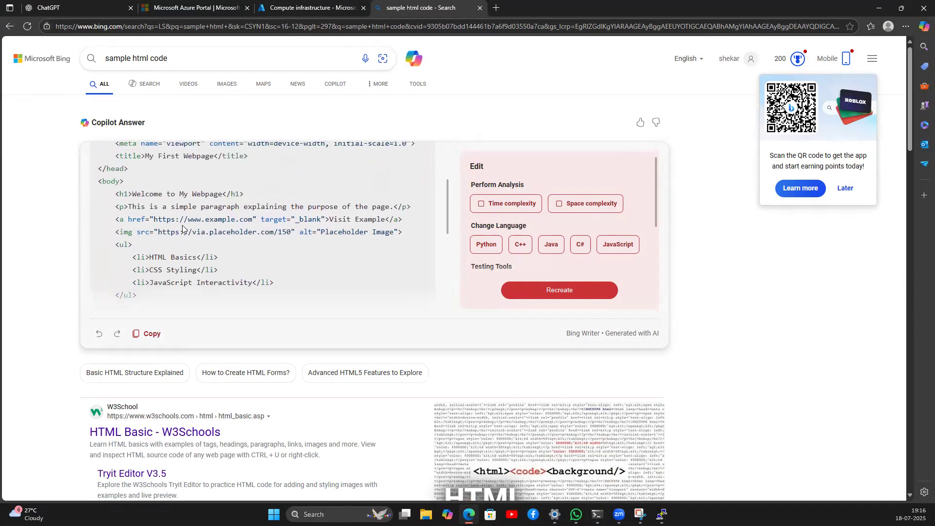
{"action": "scroll", "coordinate": [182, 228], "scroll_direction": "up", "scroll_amount": 1}
{"action": "scroll", "coordinate": [181, 230], "scroll_direction": "down", "scroll_amount": 8}
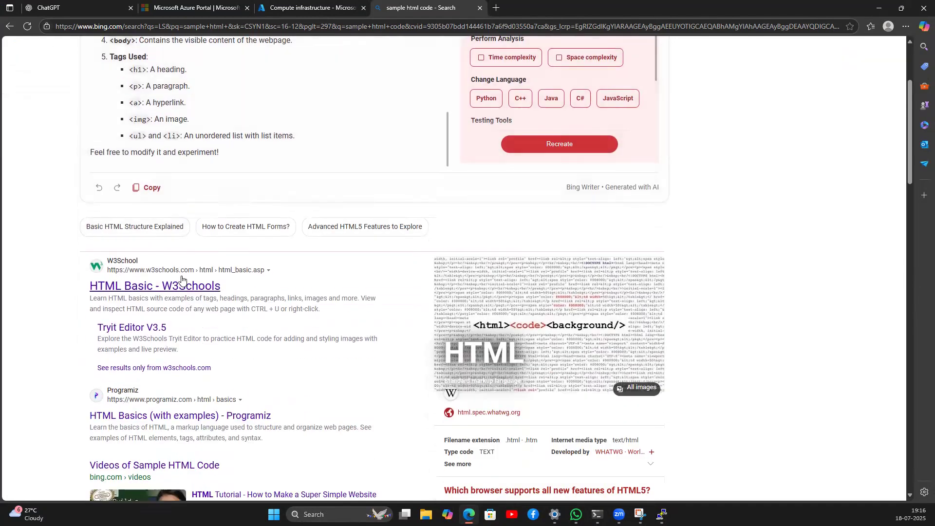
{"action": "scroll", "coordinate": [171, 100], "scroll_direction": "up", "scroll_amount": 10}
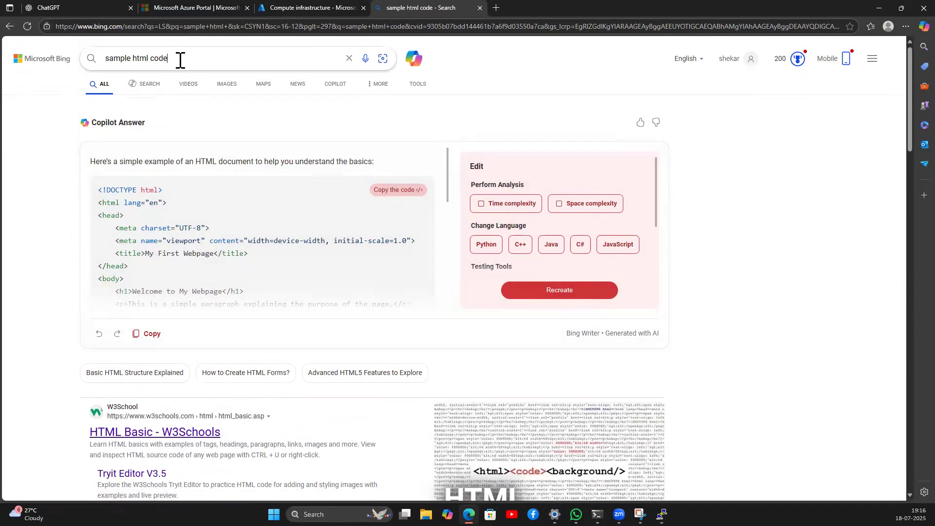
Step: Refine the search to 'sample html code in a single line' and select the one-line HTML
{"action": "type", "text": "in a single line"}
{"action": "key", "text": "Return"}
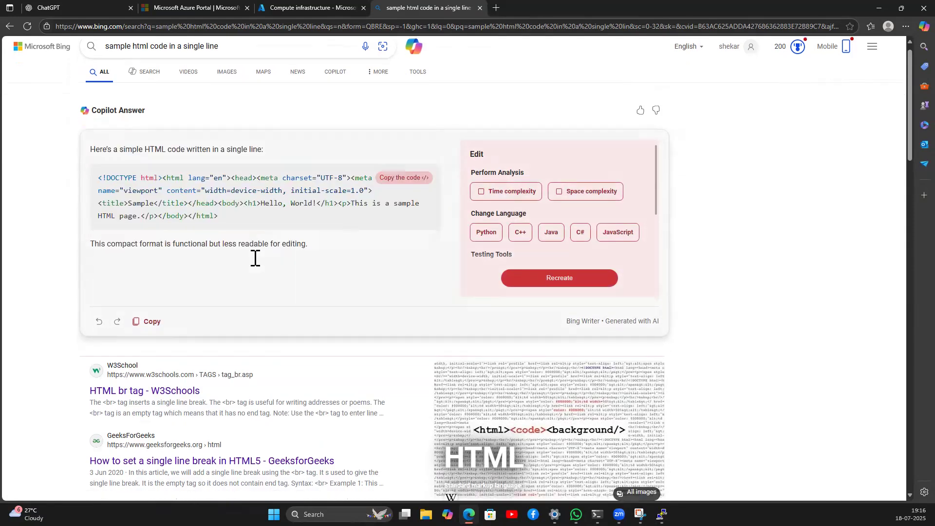
{"action": "scroll", "coordinate": [255, 259], "scroll_direction": "down", "scroll_amount": 1}
{"action": "scroll", "coordinate": [254, 260], "scroll_direction": "up", "scroll_amount": 1}
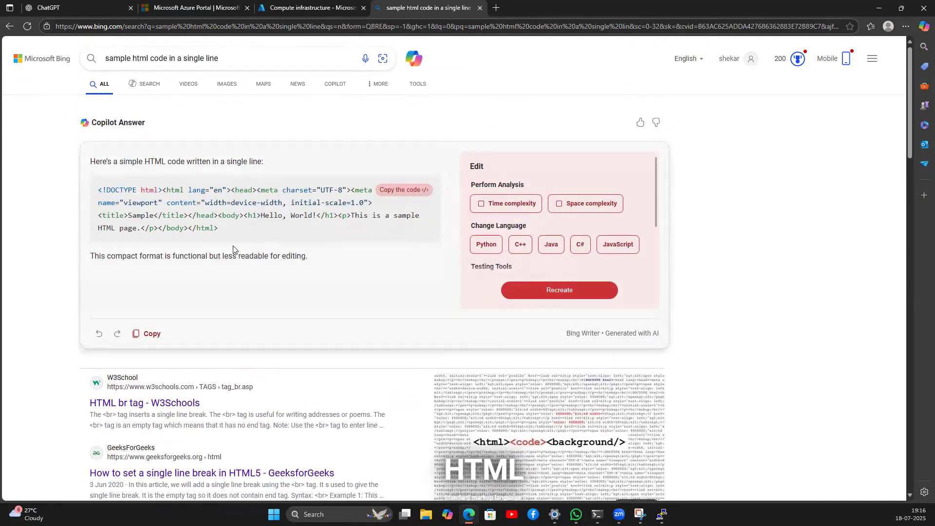
{"action": "left_click_drag", "start_coordinate": [228, 229], "coordinate": [88, 191]}
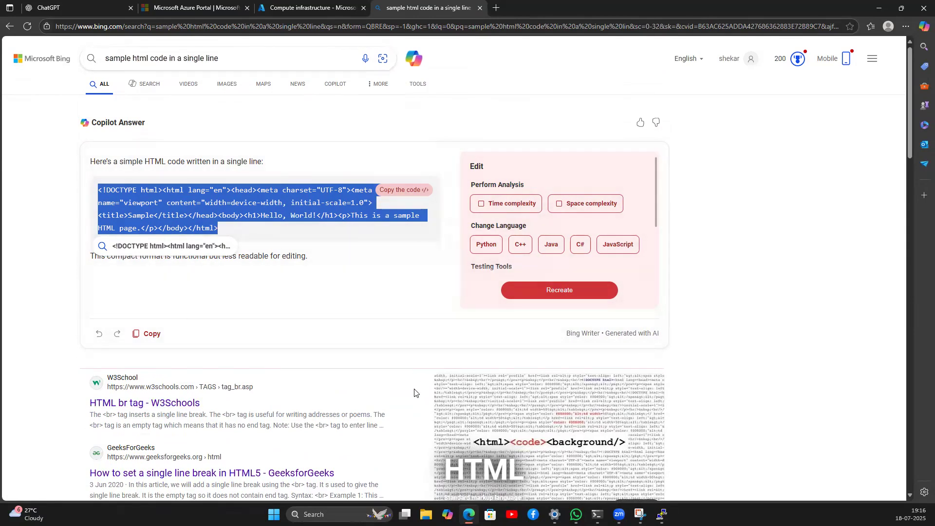
{"action": "left_click", "coordinate": [312, 8]}
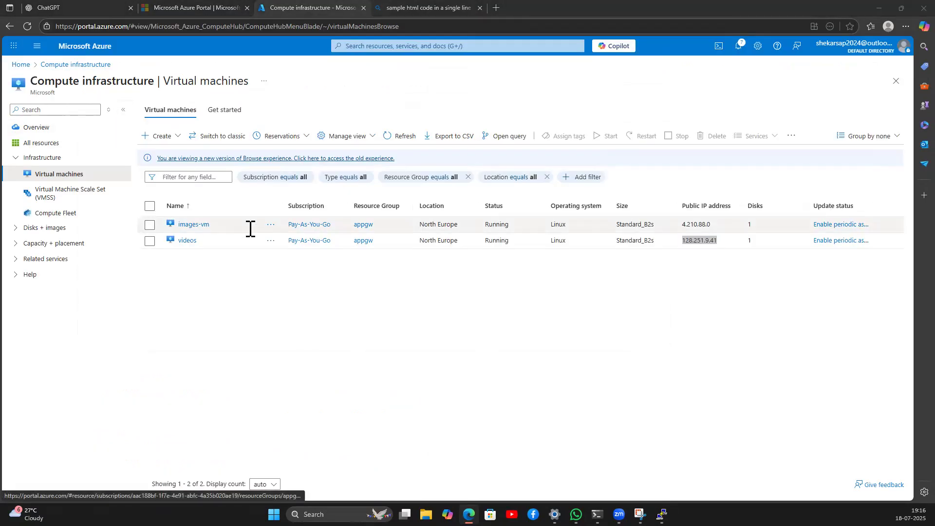
Step: Paste the copied HTML into index.html on images-vm, then delete that line
{"action": "key", "text": "alt+Tab"}
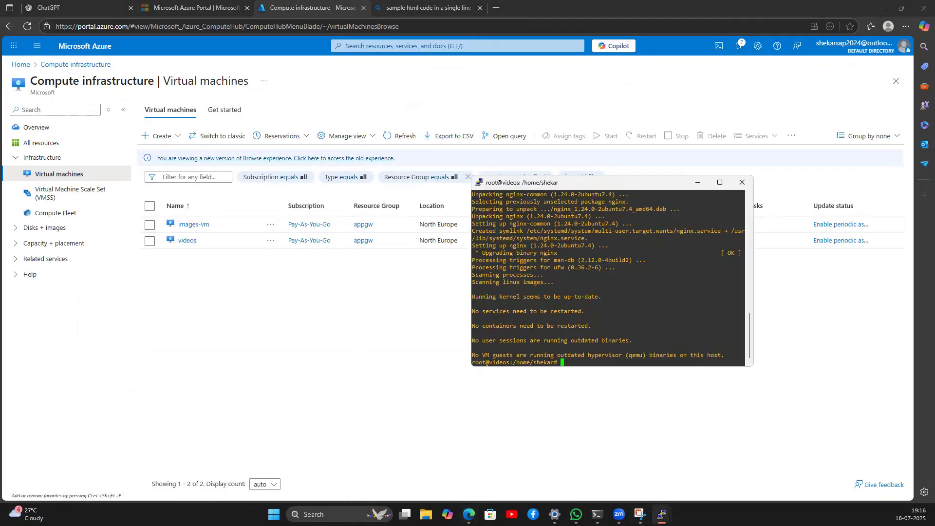
{"action": "mouse_move", "coordinate": [662, 514]}
{"action": "left_click", "coordinate": [701, 462]}
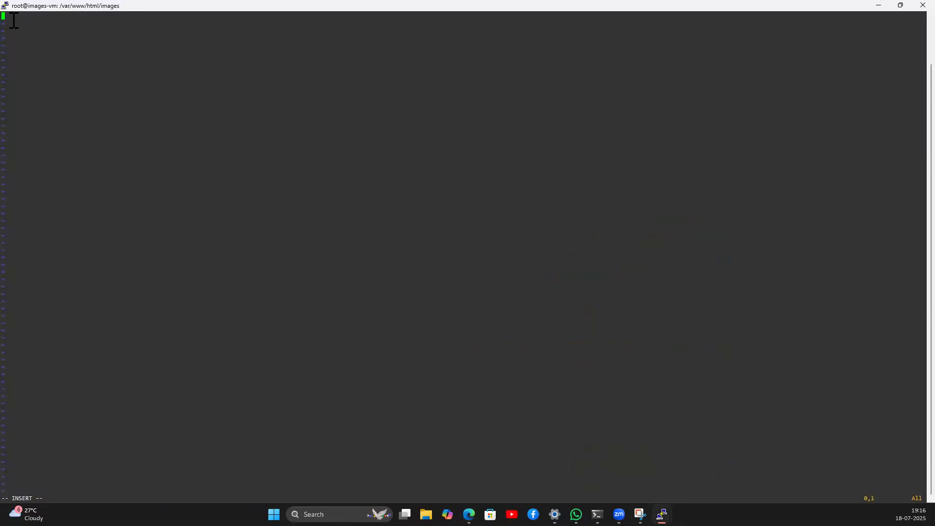
{"action": "right_click", "coordinate": [13, 20]}
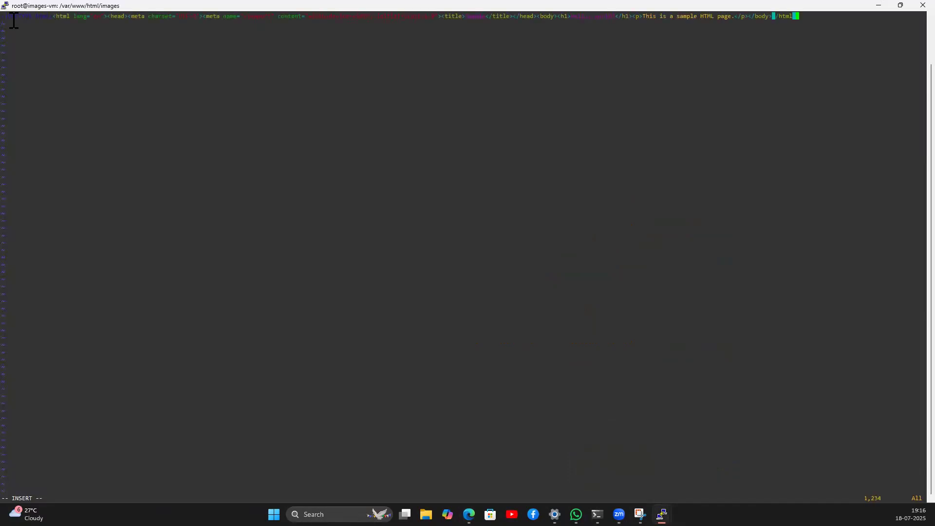
{"action": "key", "text": "Left"}
{"action": "key", "text": "Left"}
{"action": "key", "text": "Left"}
{"action": "key", "text": "Left"}
{"action": "key", "text": "Left"}
{"action": "key", "text": "Left"}
{"action": "key", "text": "Left"}
{"action": "key", "text": "Left"}
{"action": "key", "text": "Left"}
{"action": "key", "text": "Left"}
{"action": "key", "text": "Left"}
{"action": "key", "text": "Left"}
{"action": "key", "text": "Left"}
{"action": "key", "text": "Left"}
{"action": "key", "text": "Left"}
{"action": "key", "text": "Left"}
{"action": "key", "text": "Left"}
{"action": "key", "text": "Left"}
{"action": "key", "text": "Left"}
{"action": "key", "text": "Left"}
{"action": "key", "text": "Left"}
{"action": "key", "text": "Left"}
{"action": "key", "text": "Left"}
{"action": "key", "text": "Left"}
{"action": "key", "text": "Left"}
{"action": "key", "text": "Left"}
{"action": "key", "text": "Left"}
{"action": "key", "text": "Left"}
{"action": "key", "text": "Left"}
{"action": "key", "text": "Left"}
{"action": "key", "text": "Left"}
{"action": "key", "text": "Home"}
{"action": "key", "text": "Escape"}
{"action": "key", "text": "d"}
{"action": "key", "text": "d"}
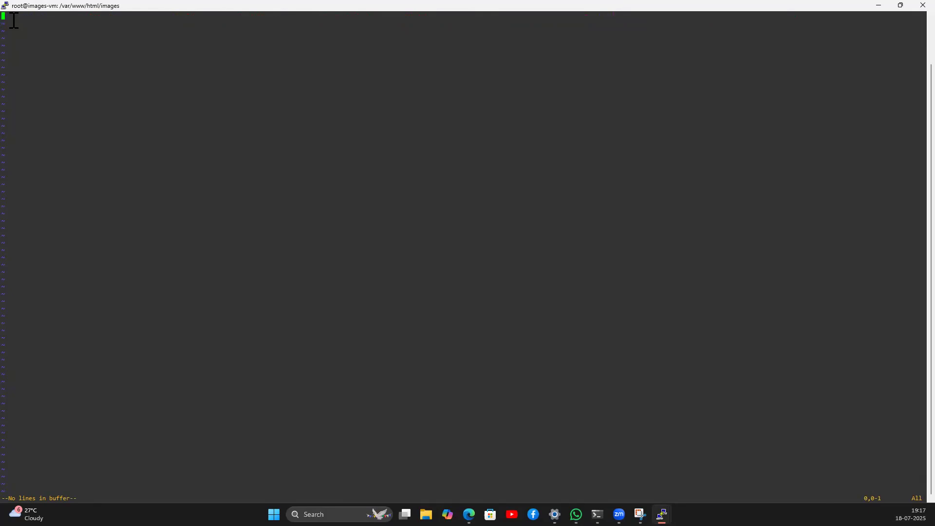
Step: Type an h1 heading line 'This is Hello world Tagimages' in vi
{"action": "type", "text": "i<>"}
{"action": "key", "text": "Left"}
{"action": "type", "text": "h1"}
{"action": "key", "text": "Right"}
{"action": "type", "text": "This is Hello world Tagimages</"}
{"action": "key", "text": "BackSpace"}
{"action": "key", "text": "BackSpace"}
{"action": "type", "text": "</h1"}
{"action": "key", "text": "Escape"}
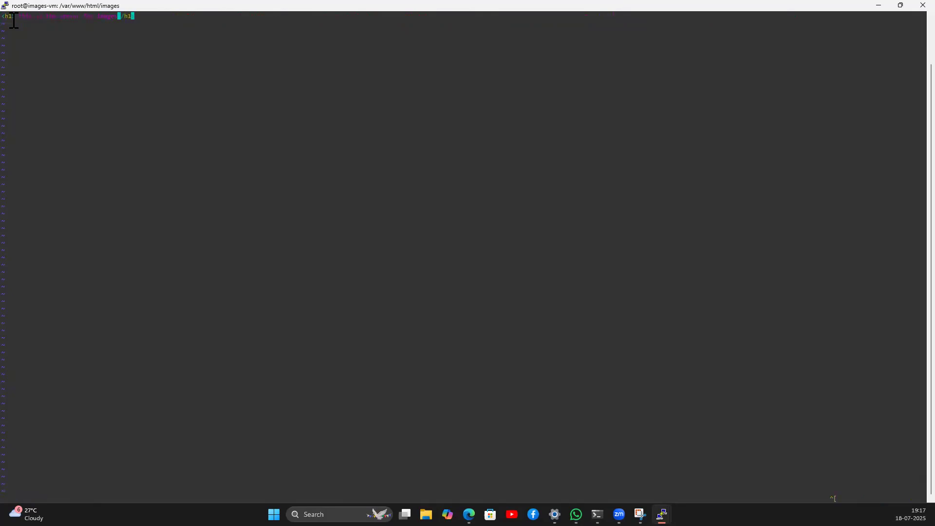
Step: Quit vi with :q! after two failed :wq1 save attempts
{"action": "type", "text": ":wq1"}
{"action": "key", "text": "Return"}
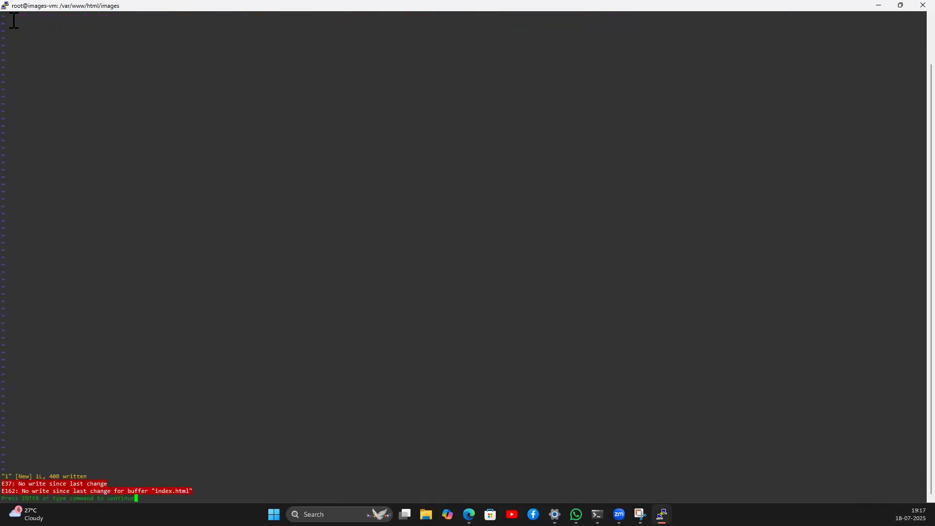
{"action": "type", "text": ":wq1"}
{"action": "key", "text": "Return"}
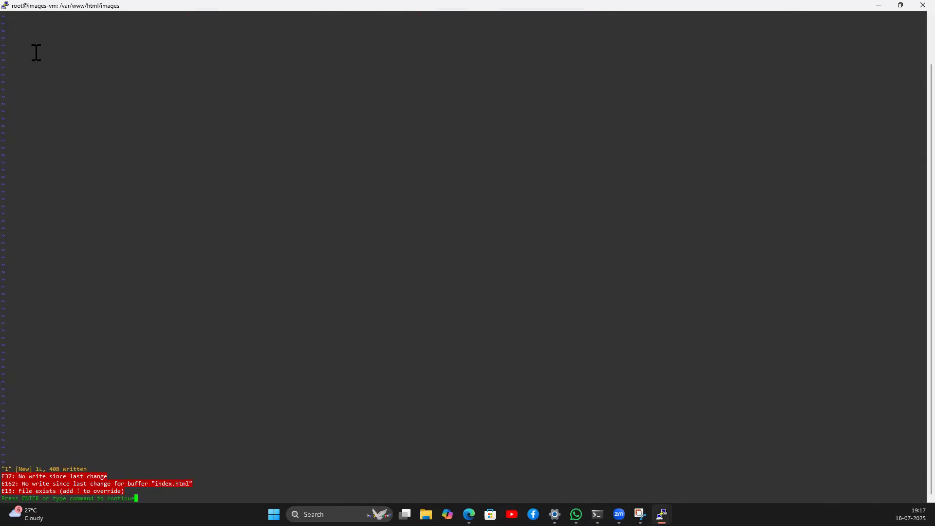
{"action": "type", "text": ":q!"}
{"action": "key", "text": "Return"}
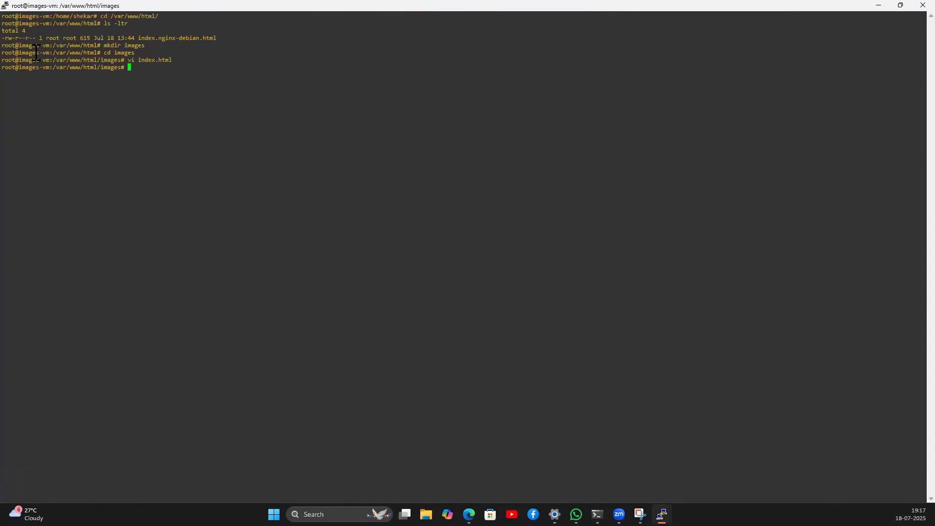
Step: Reopen index.html in vi and type 'this is the file images'
{"action": "type", "text": "vi index.html"}
{"action": "key", "text": "Return"}
{"action": "key", "text": "i"}
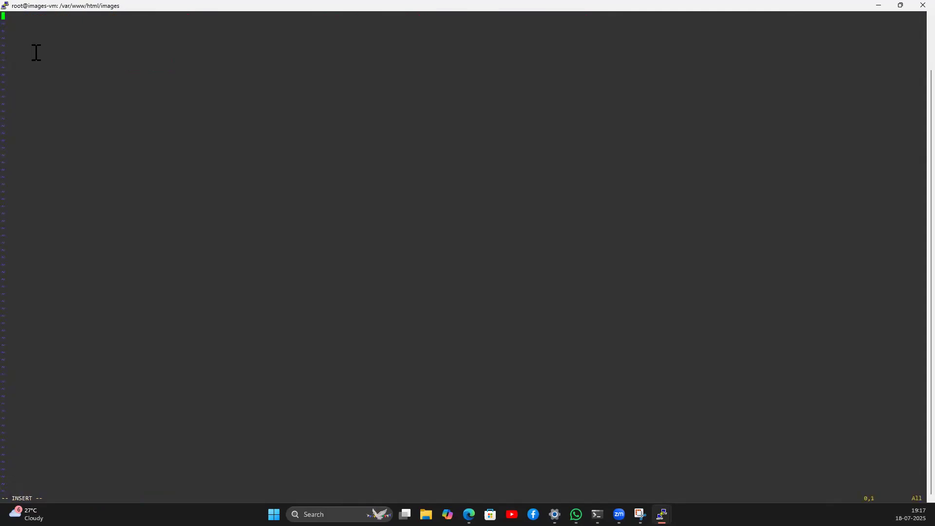
{"action": "type", "text": "this is the "}
{"action": "type", "text": "fiel"}
{"action": "key", "text": "BackSpace"}
{"action": "key", "text": "BackSpace"}
{"action": "key", "text": "BackSpace"}
{"action": "key", "text": "BackSpace"}
{"action": "type", "text": "ile iamges"}
{"action": "key", "text": "BackSpace"}
{"action": "key", "text": "BackSpace"}
{"action": "key", "text": "BackSpace"}
{"action": "key", "text": "BackSpace"}
{"action": "key", "text": "BackSpace"}
{"action": "type", "text": "mages"}
{"action": "key", "text": "Escape"}
Step: Save and exit index.html, forcing the write with :wq!
{"action": "type", "text": ":wq"}
{"action": "key", "text": "Return"}
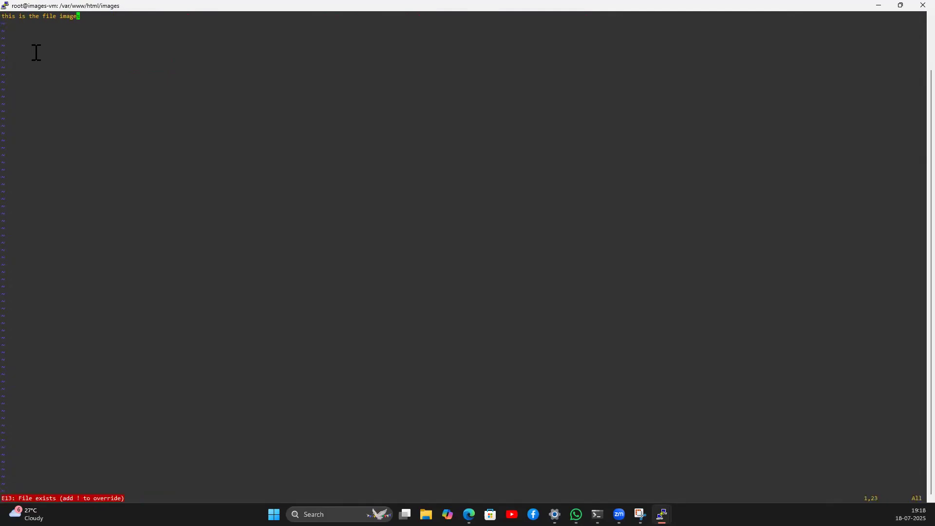
{"action": "type", "text": ":wq!"}
{"action": "key", "text": "Return"}
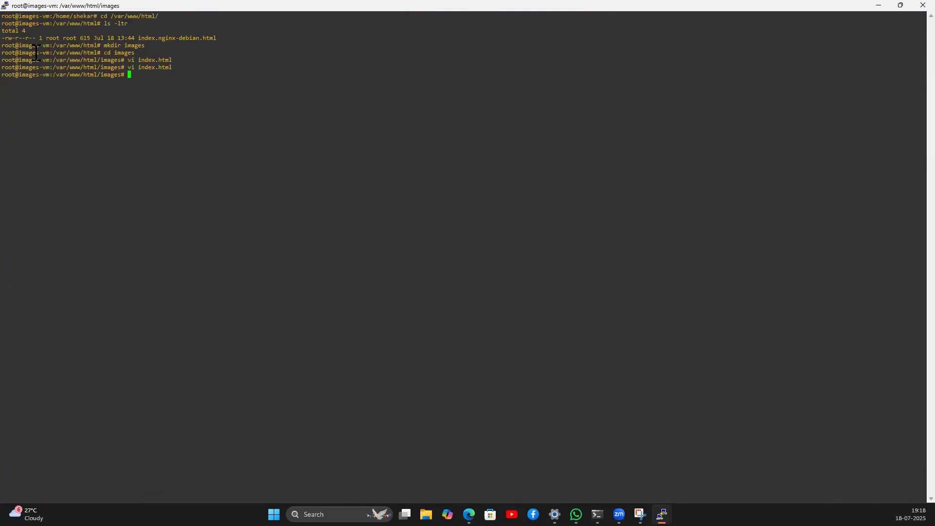
Step: Load images-vm's public IP 4.210.88.0 in Edge to see the default nginx welcome page
{"action": "left_click", "coordinate": [469, 514]}
{"action": "double_click", "coordinate": [692, 224]}
{"action": "key", "text": "ctrl+c"}
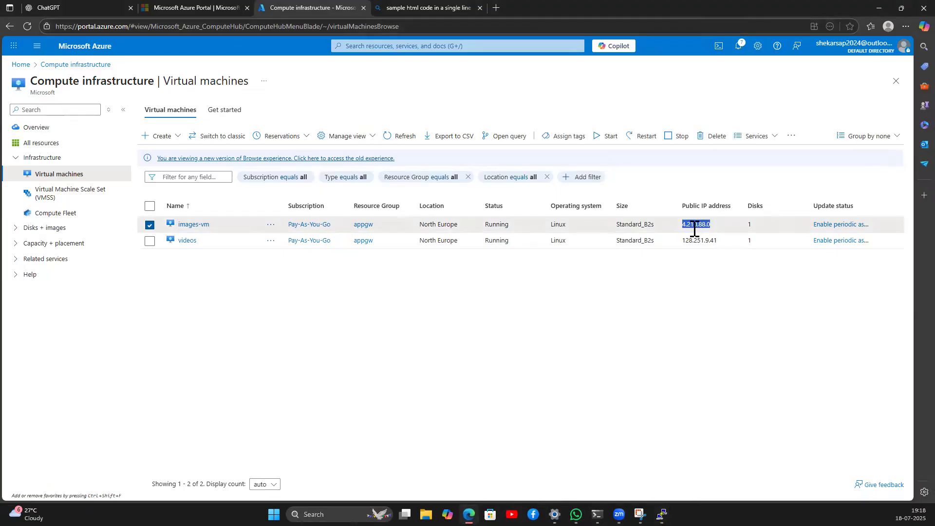
{"action": "left_click", "coordinate": [445, 7]}
{"action": "left_click", "coordinate": [392, 25]}
{"action": "key", "text": "ctrl+v"}
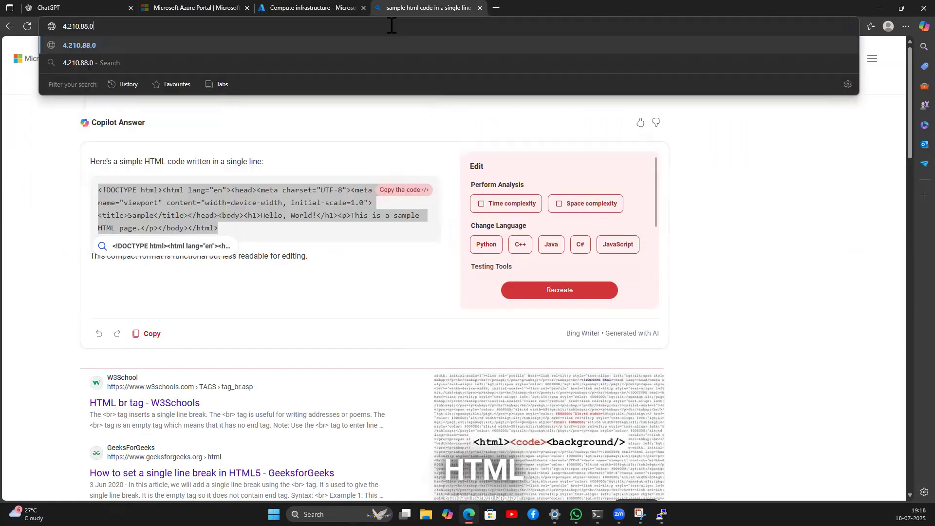
{"action": "key", "text": "Return"}
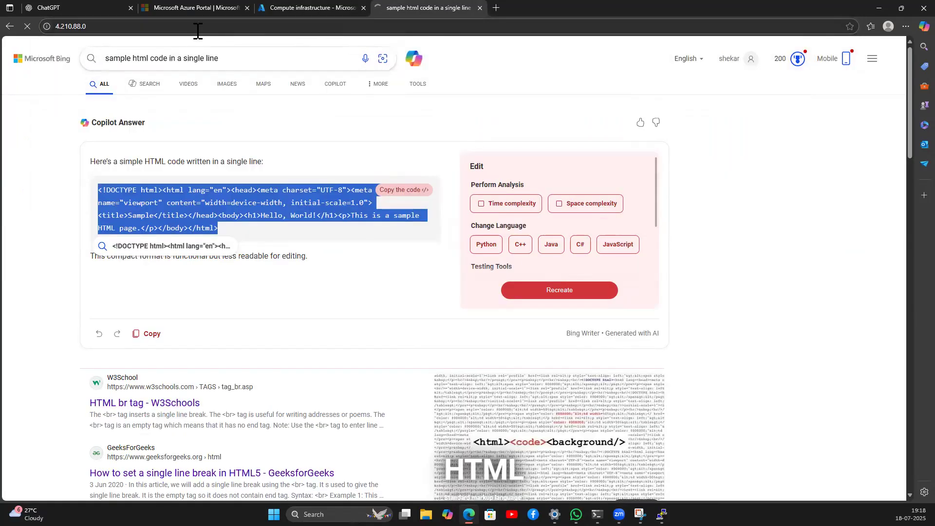
{"action": "left_click", "coordinate": [142, 30]}
{"action": "key", "text": "Home"}
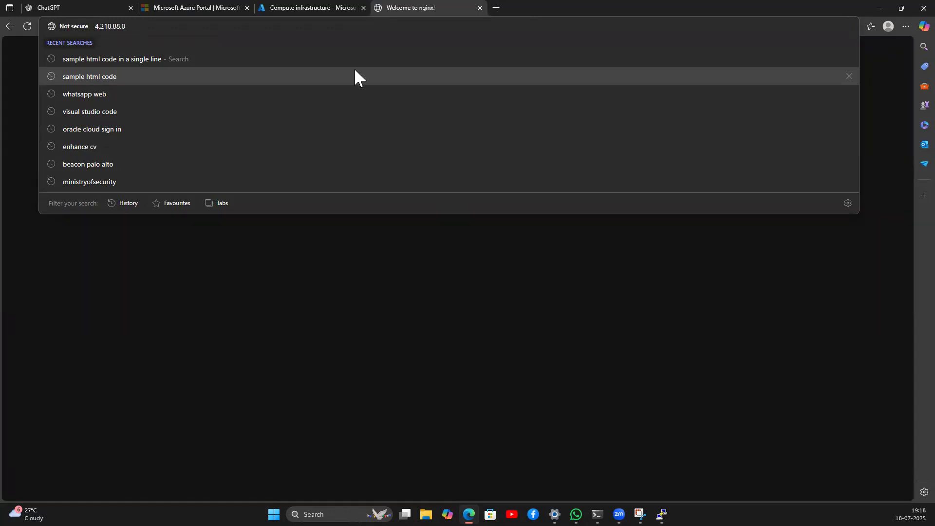
{"action": "left_click", "coordinate": [333, 336]}
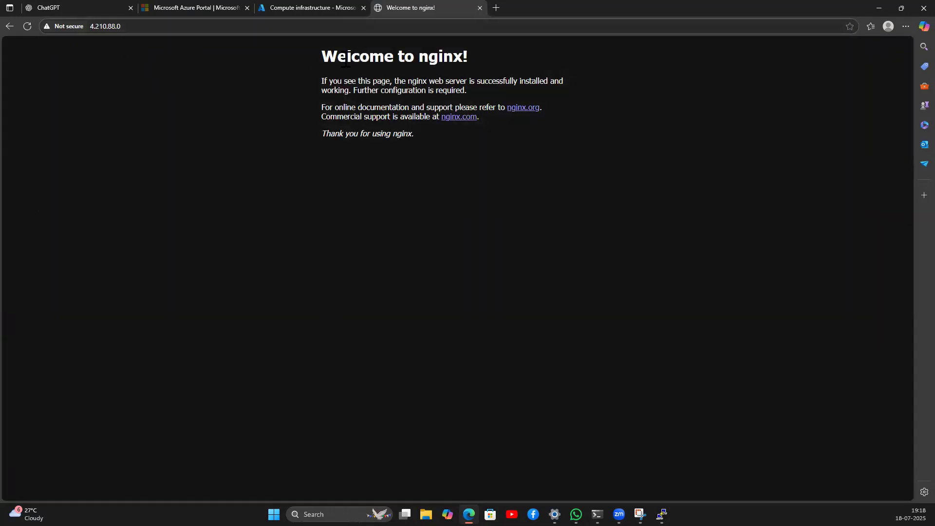
{"action": "left_click_drag", "start_coordinate": [322, 56], "coordinate": [413, 134]}
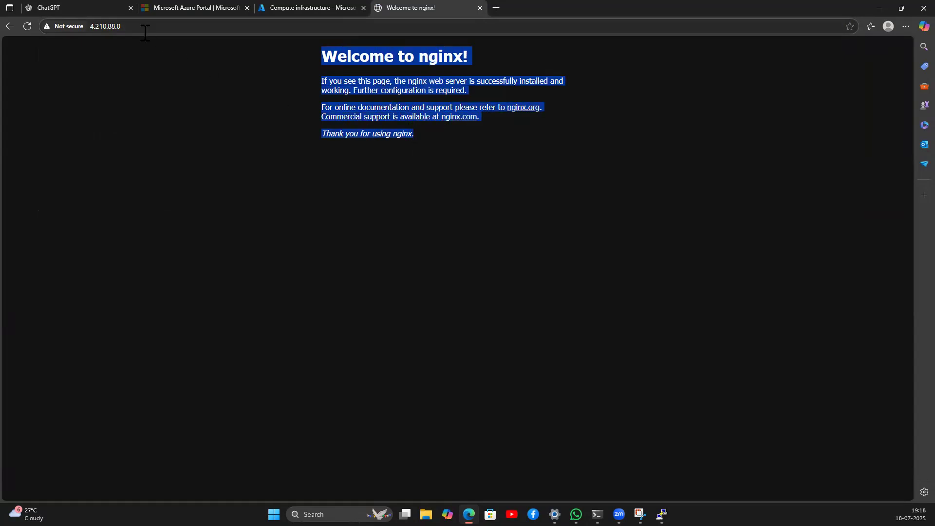
Step: Open 4.210.88.0/images/index.html and confirm it reads 'this is the file images'
{"action": "left_click", "coordinate": [145, 30]}
{"action": "left_click", "coordinate": [145, 32]}
{"action": "type", "text": "/"}
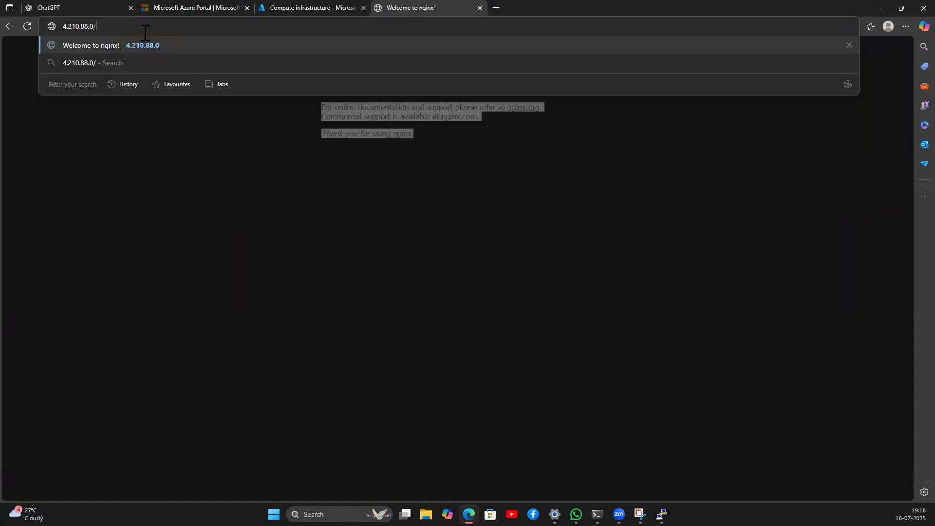
{"action": "type", "text": "images"}
{"action": "key", "text": "BackSpace"}
{"action": "key", "text": "BackSpace"}
{"action": "key", "text": "BackSpace"}
{"action": "key", "text": "BackSpace"}
{"action": "key", "text": "BackSpace"}
{"action": "type", "text": "mag"}
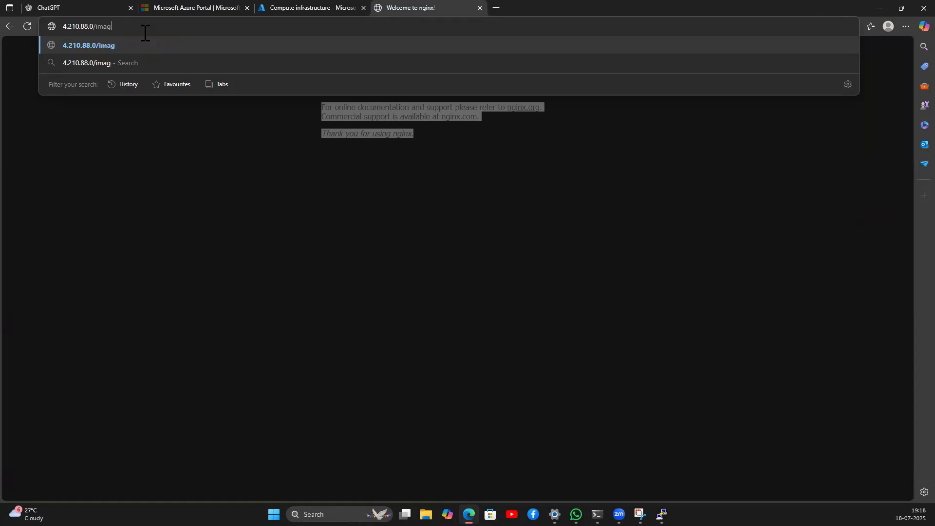
{"action": "type", "text": "es/index.html"}
{"action": "key", "text": "Return"}
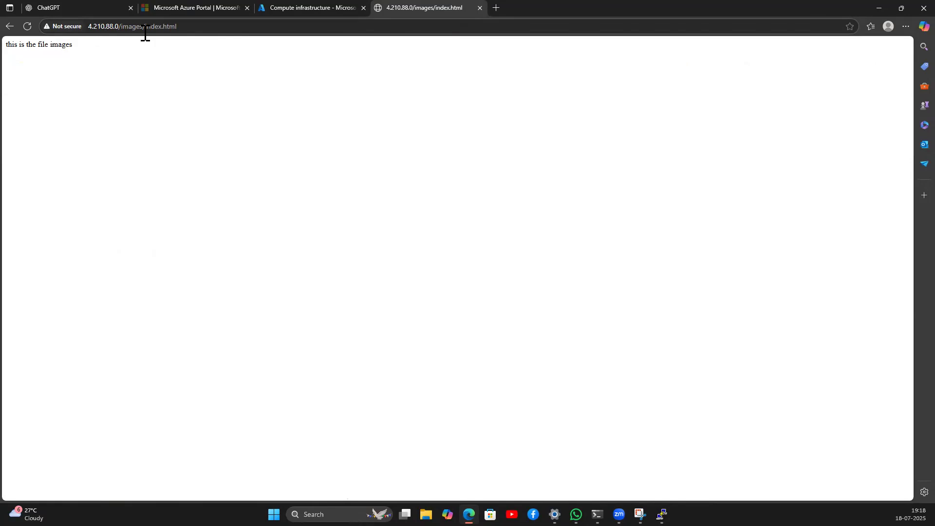
{"action": "left_click_drag", "start_coordinate": [75, 45], "coordinate": [8, 49]}
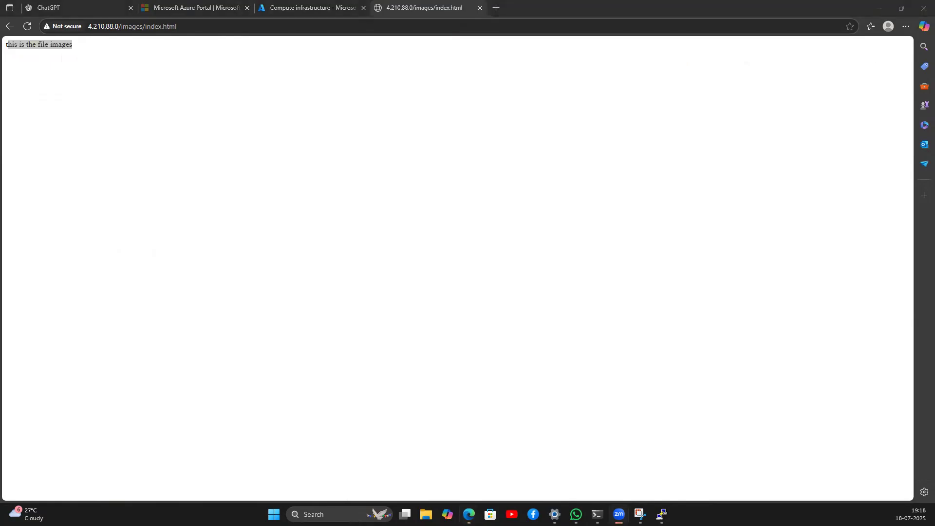
{"action": "left_click", "coordinate": [136, 90]}
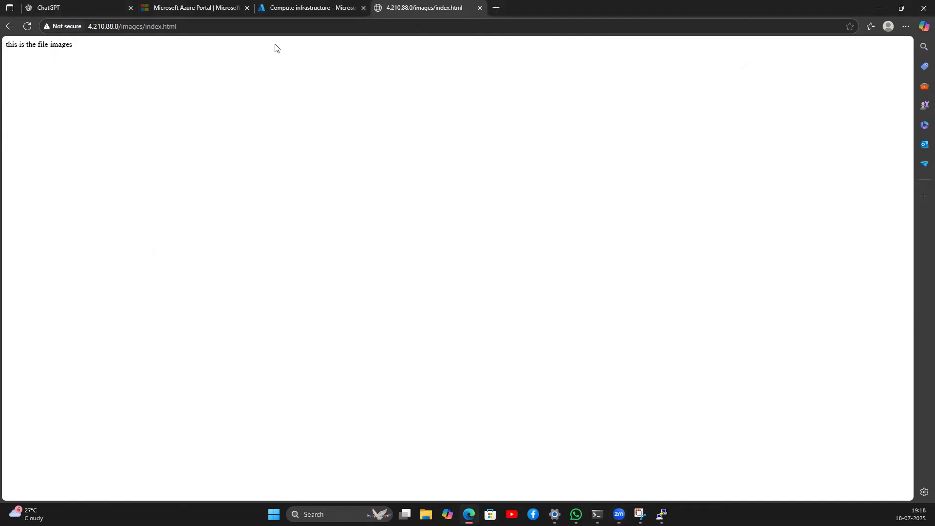
Step: On the videos server terminal, create a videos folder inside /var/www/html
{"action": "left_click", "coordinate": [662, 514]}
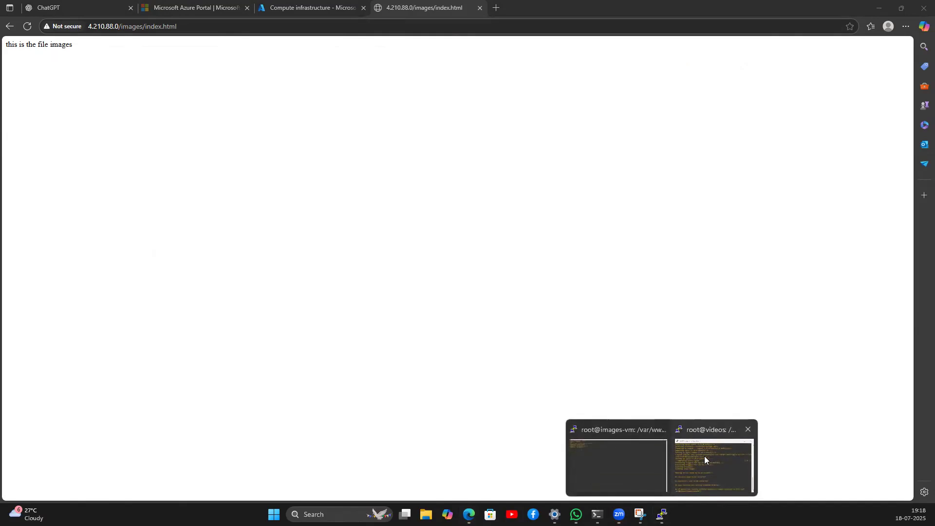
{"action": "left_click", "coordinate": [704, 456]}
{"action": "type", "text": "clear"}
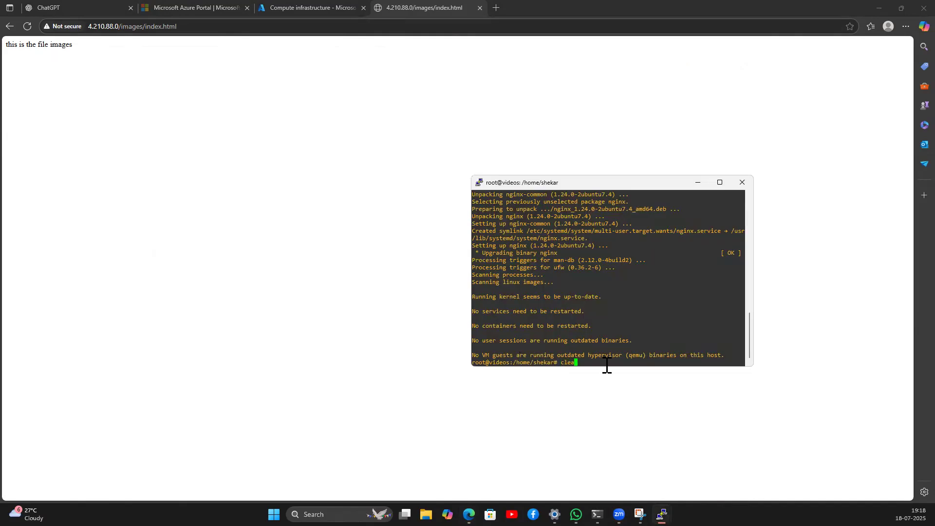
{"action": "key", "text": "Return"}
{"action": "type", "text": "cd "}
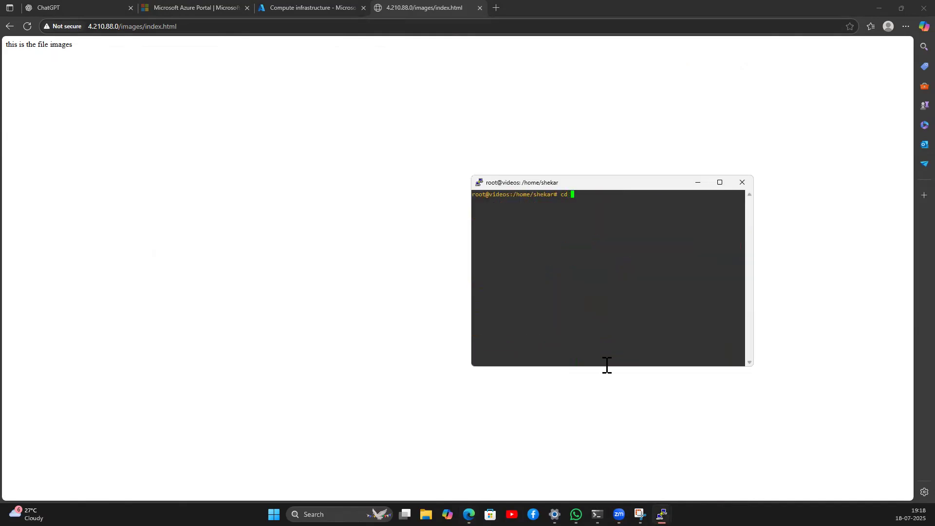
{"action": "type", "text": "/var/www/html"}
{"action": "key", "text": "Return"}
{"action": "type", "text": "clear"}
{"action": "key", "text": "Return"}
{"action": "type", "text": "mkdir videos"}
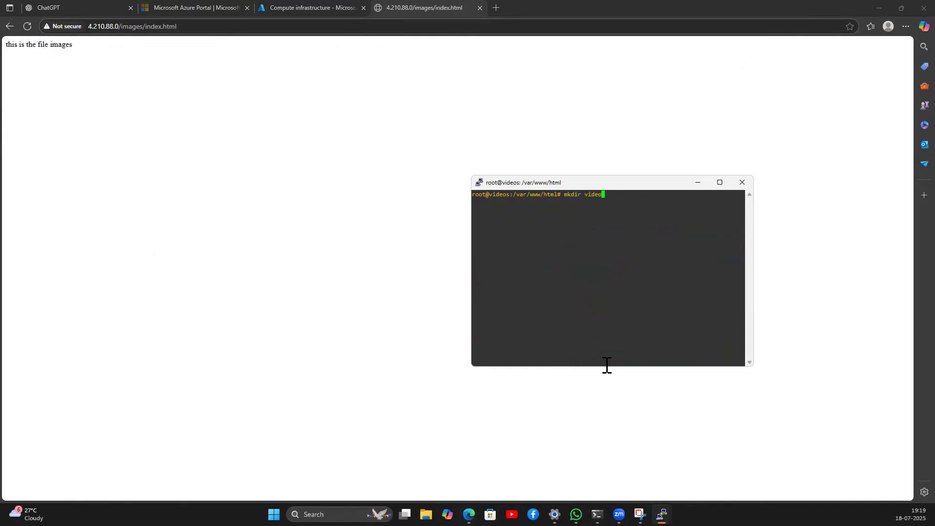
{"action": "key", "text": "Return"}
Step: In the videos folder, write index.html with 'this is the file for videos servers' and save with :wq!
{"action": "type", "text": "cd videos"}
{"action": "key", "text": "Return"}
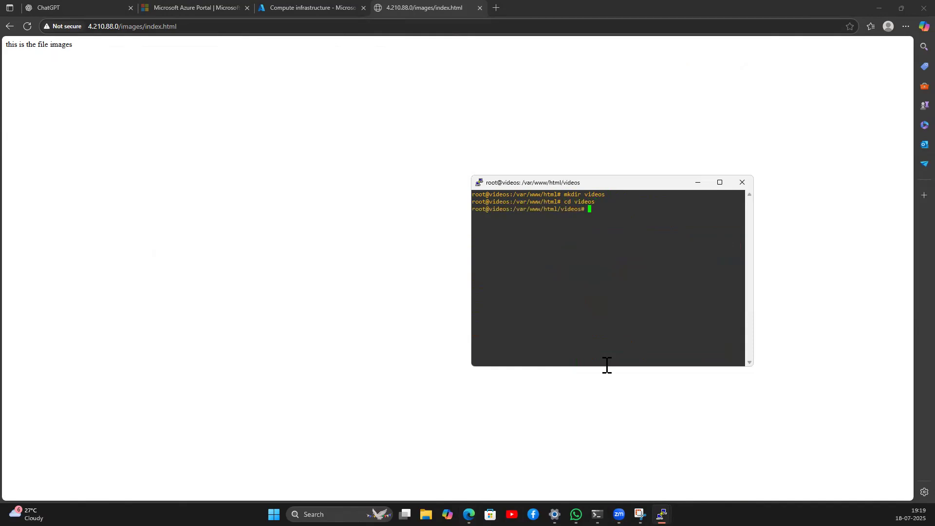
{"action": "type", "text": "vi index.html"}
{"action": "key", "text": "Return"}
{"action": "type", "text": "i"}
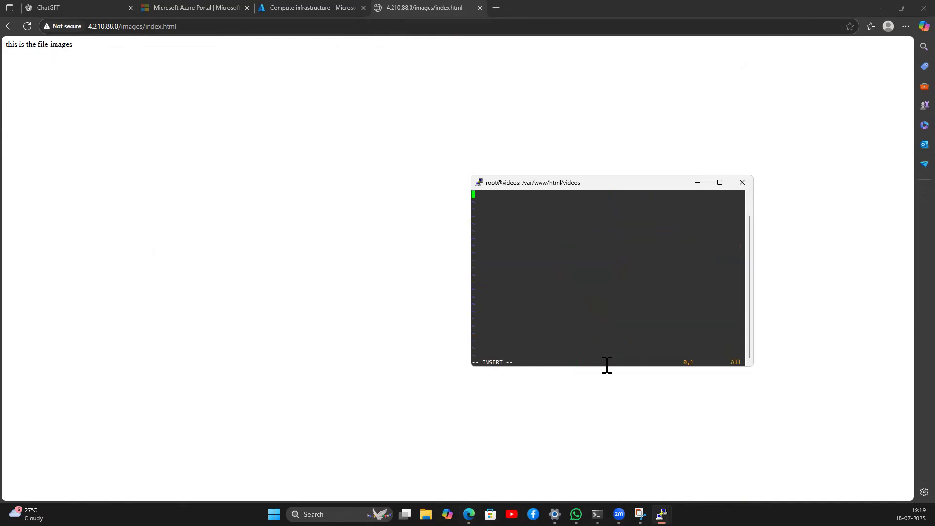
{"action": "type", "text": "this is the file for videos servers"}
{"action": "key", "text": "Escape"}
{"action": "type", "text": ":wq1"}
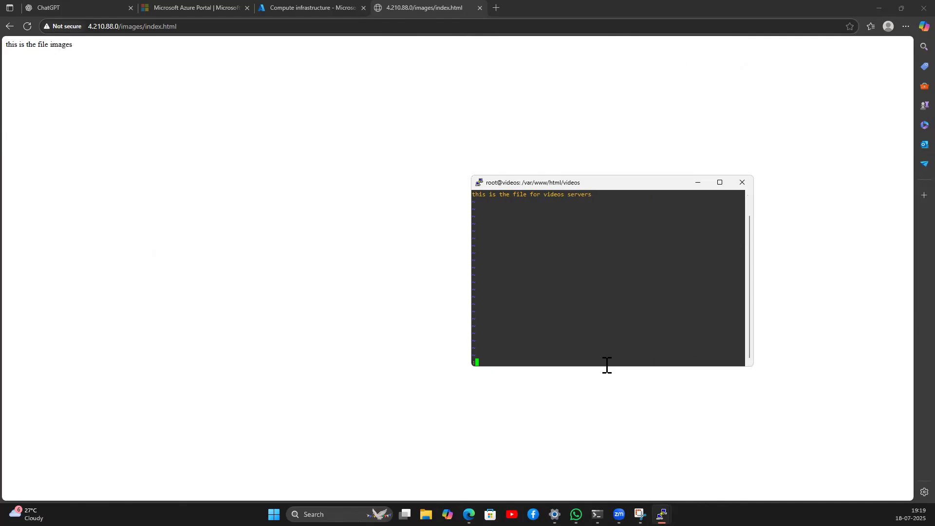
{"action": "key", "text": "Return"}
{"action": "type", "text": ":wq!"}
{"action": "key", "text": "Return"}
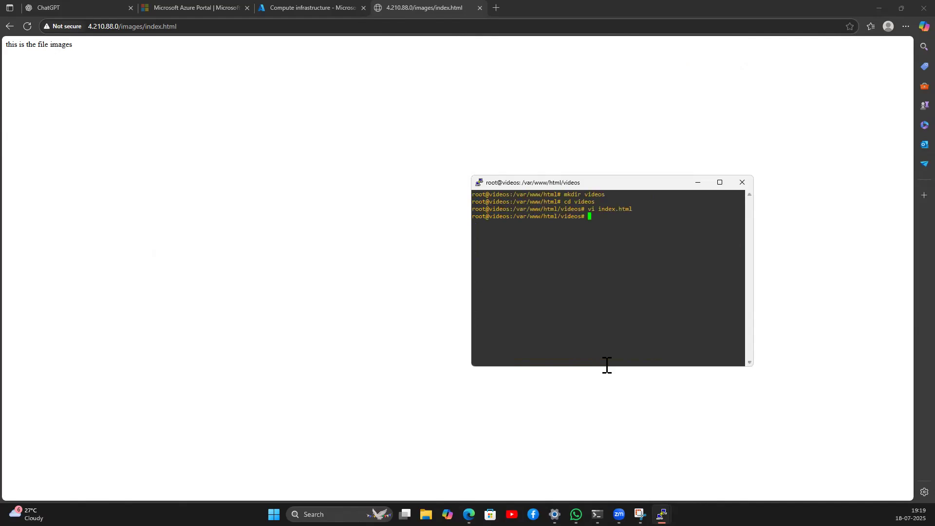
{"action": "left_click", "coordinate": [290, 8]}
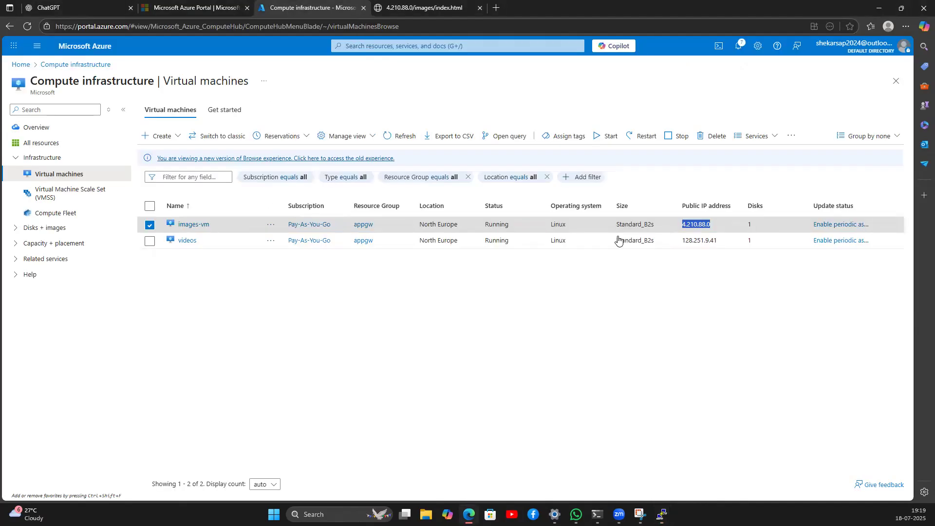
Step: Load the videos VM's public IP 128.251.9.41 in a new Edge tab
{"action": "double_click", "coordinate": [701, 241]}
{"action": "key", "text": "ctrl+c"}
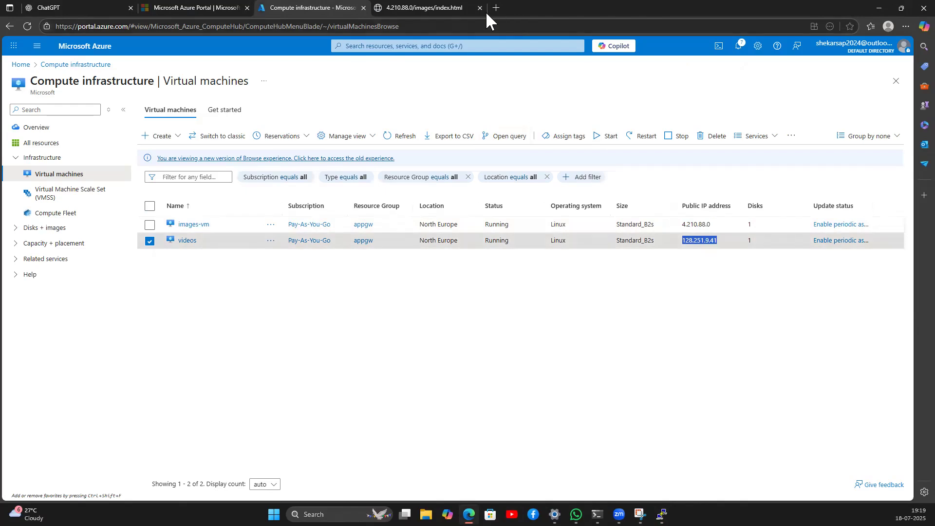
{"action": "left_click", "coordinate": [498, 9]}
{"action": "key", "text": "ctrl+v"}
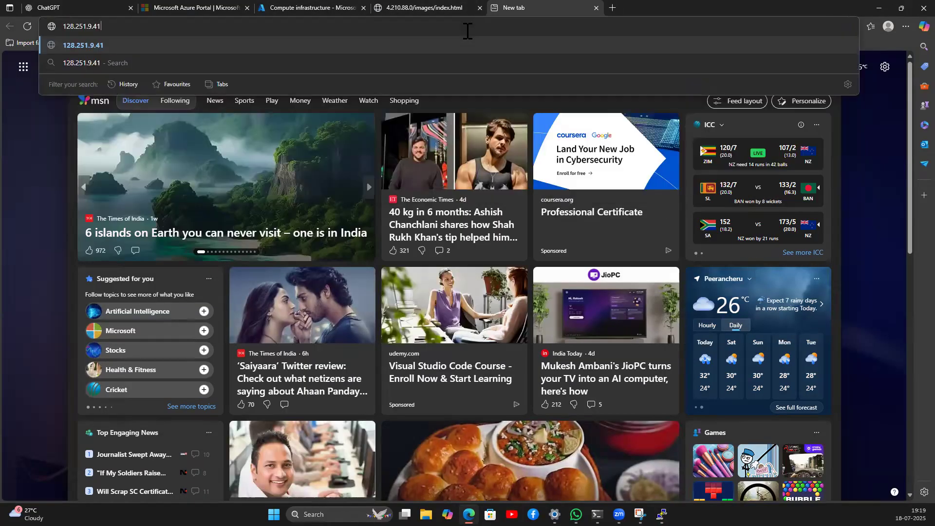
{"action": "key", "text": "Return"}
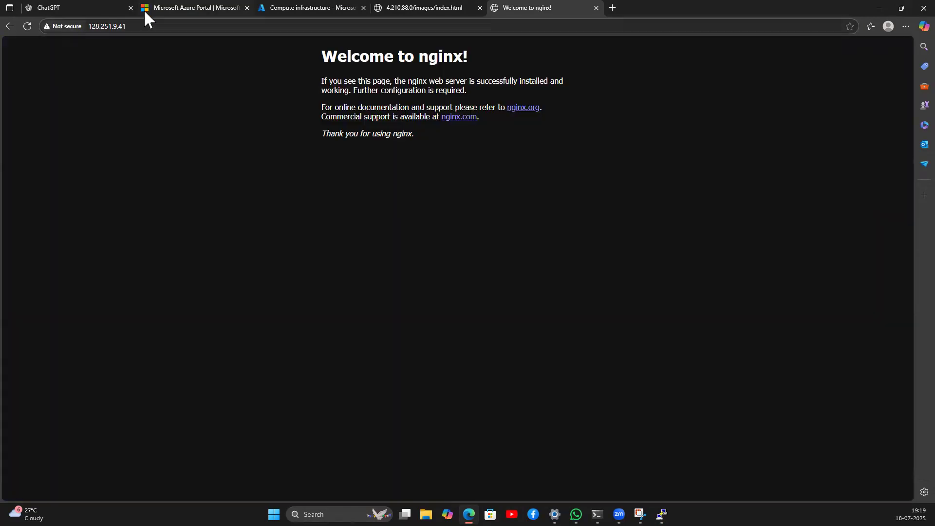
Step: Open 128.251.9.41/videos/index.html, then return to the virtual machines list
{"action": "left_click", "coordinate": [157, 28]}
{"action": "key", "text": "End"}
{"action": "type", "text": "/videos/in"}
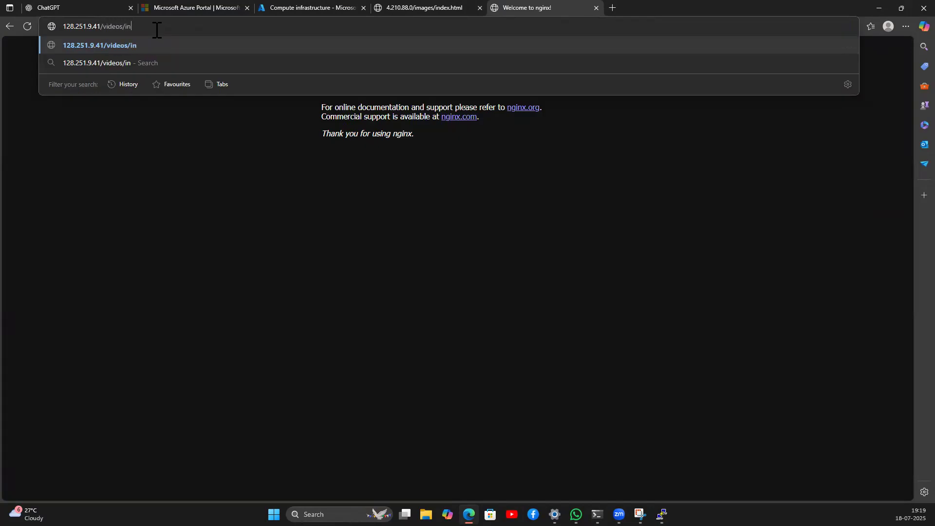
{"action": "type", "text": "dex.html"}
{"action": "key", "text": "Return"}
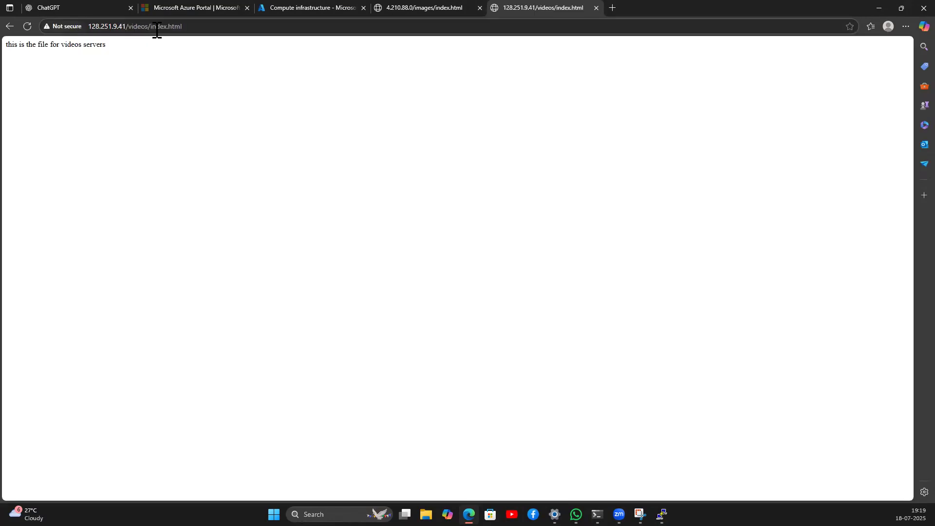
{"action": "left_click", "coordinate": [279, 8]}
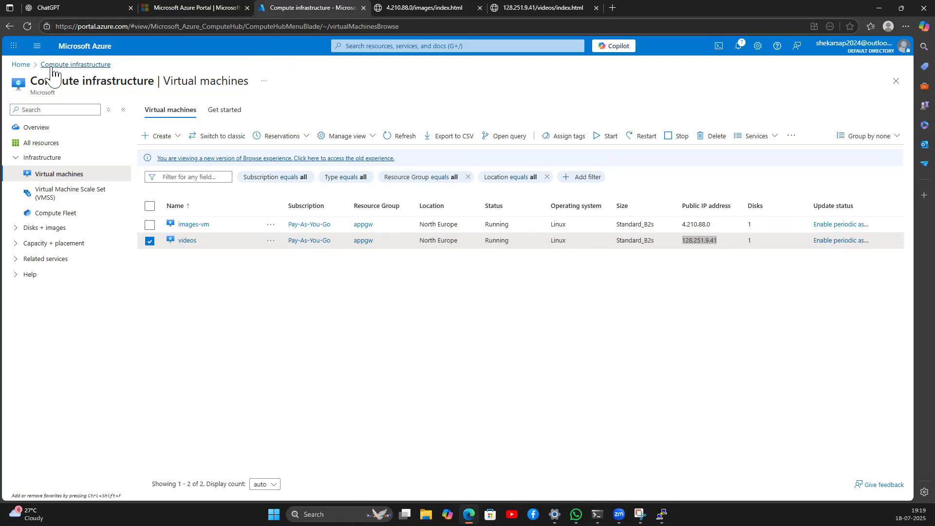
Step: Start a new application gateway with resource group appgw and name appgw
{"action": "left_click", "coordinate": [21, 64]}
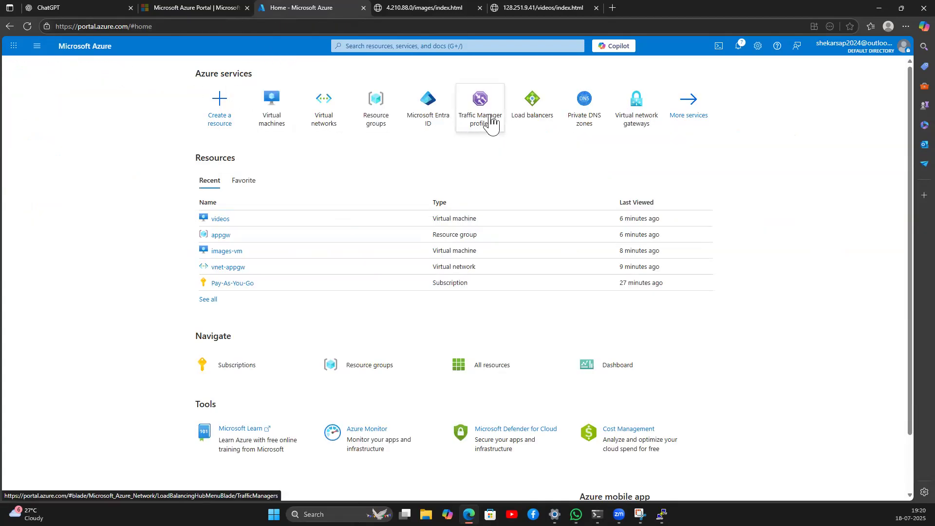
{"action": "left_click", "coordinate": [516, 115]}
{"action": "left_click", "coordinate": [57, 161]}
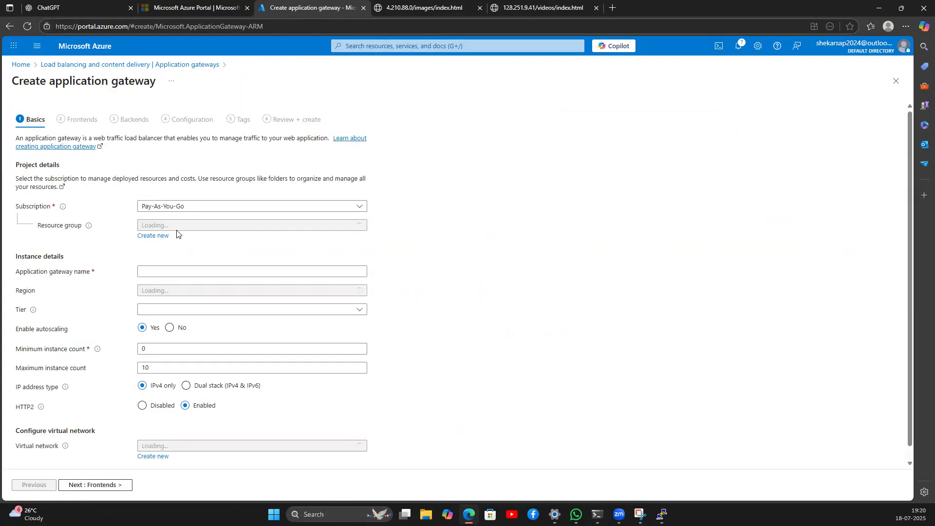
{"action": "left_click", "coordinate": [181, 225]}
{"action": "left_click", "coordinate": [182, 256]}
{"action": "left_click", "coordinate": [169, 271]}
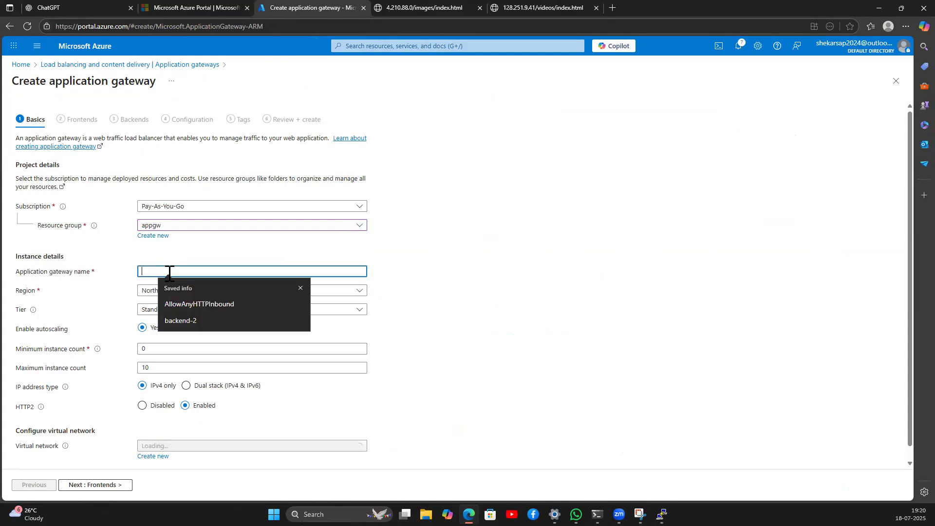
{"action": "type", "text": "appgw"}
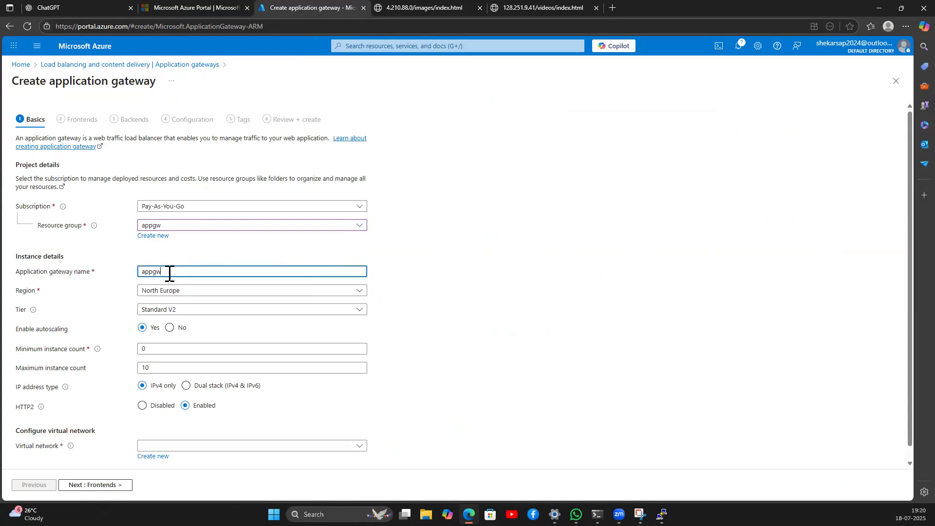
Step: Set the gateway tier to Basic
{"action": "left_click", "coordinate": [174, 310]}
{"action": "left_click", "coordinate": [171, 331]}
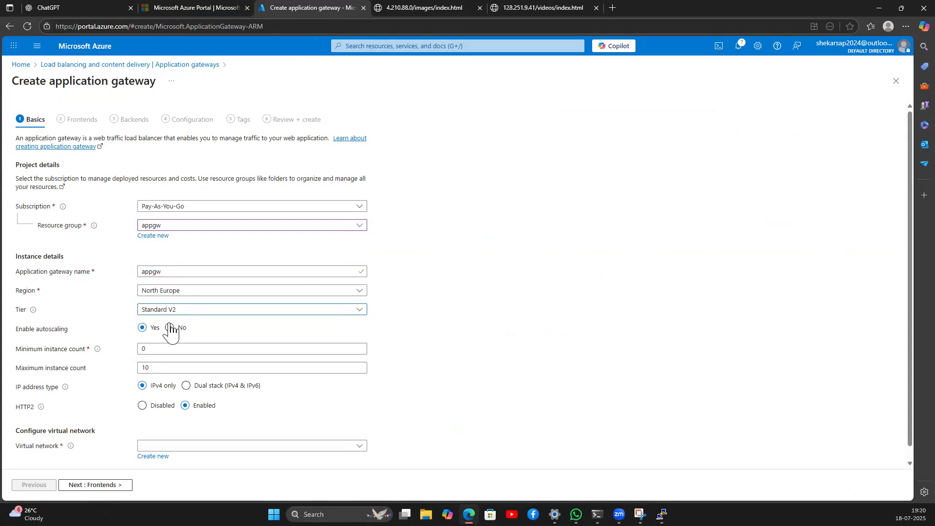
{"action": "left_click", "coordinate": [165, 311]}
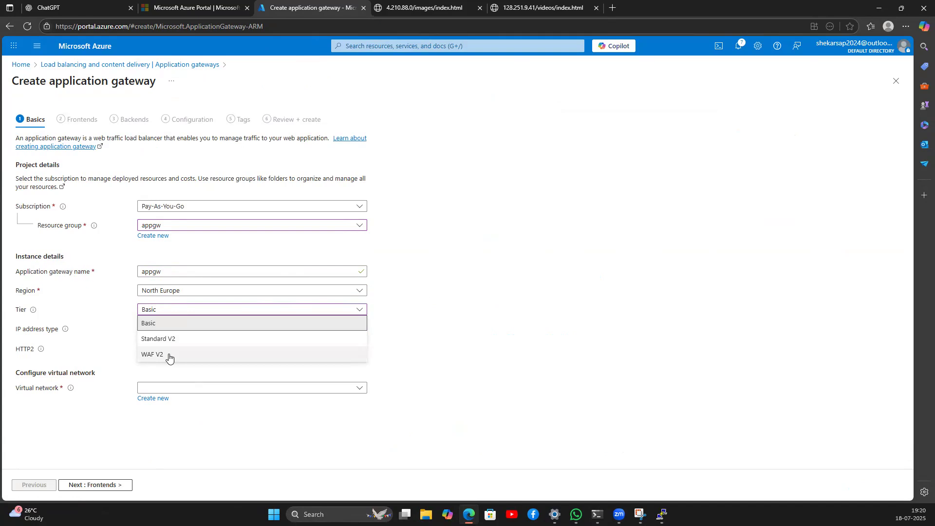
{"action": "mouse_move", "coordinate": [33, 311]}
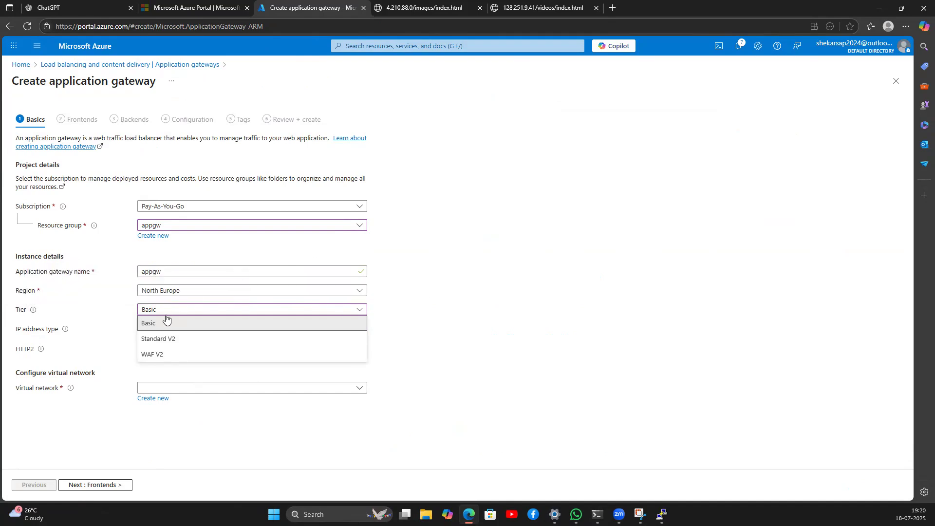
{"action": "left_click", "coordinate": [163, 339]}
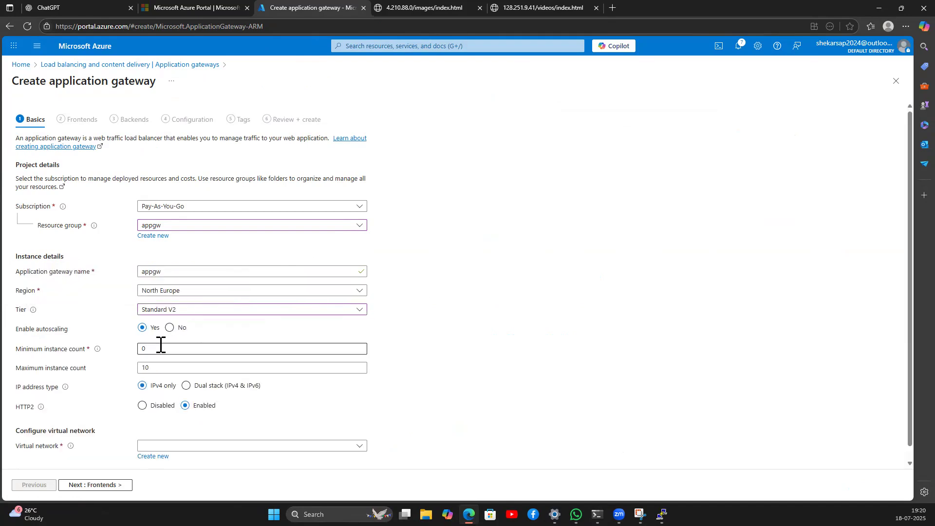
{"action": "left_click", "coordinate": [163, 310]}
{"action": "left_click", "coordinate": [178, 328]}
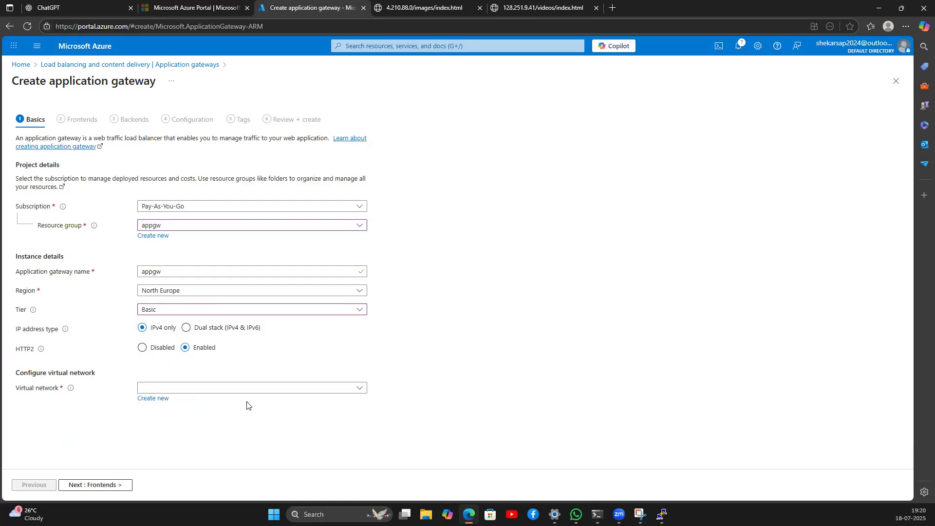
{"action": "left_click", "coordinate": [170, 312]}
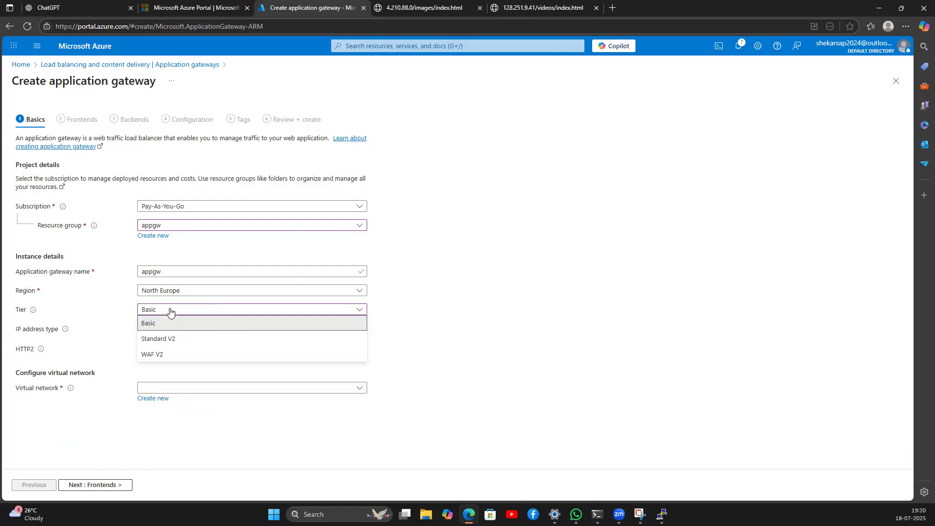
{"action": "left_click", "coordinate": [171, 340]}
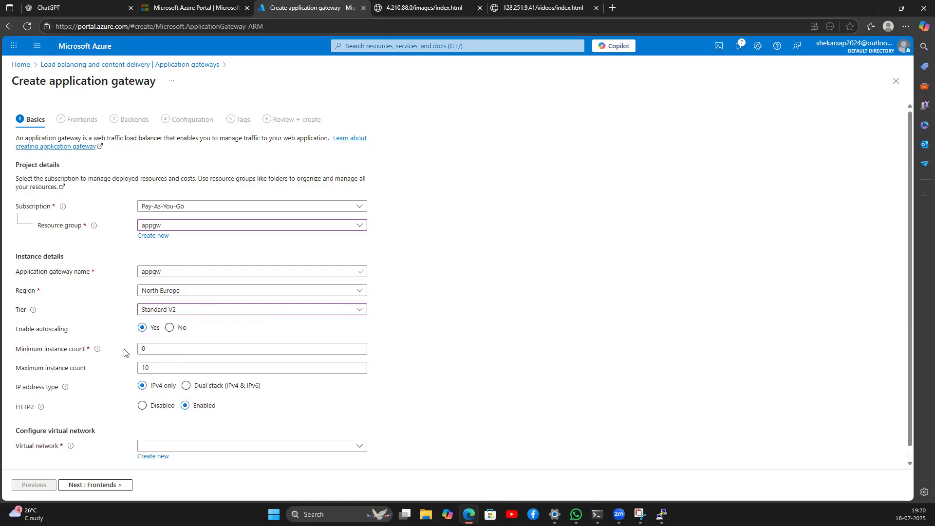
{"action": "left_click_drag", "start_coordinate": [34, 349], "coordinate": [267, 388]}
{"action": "left_click", "coordinate": [267, 388]}
{"action": "left_click", "coordinate": [172, 312]}
{"action": "left_click", "coordinate": [157, 325]}
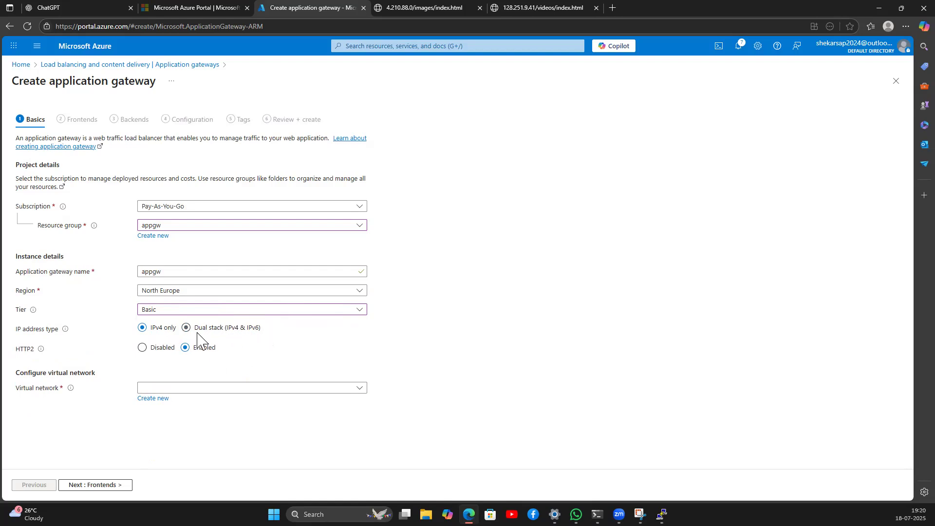
Step: Choose the vnet-appgw virtual network and continue to Frontends
{"action": "left_click", "coordinate": [175, 385]}
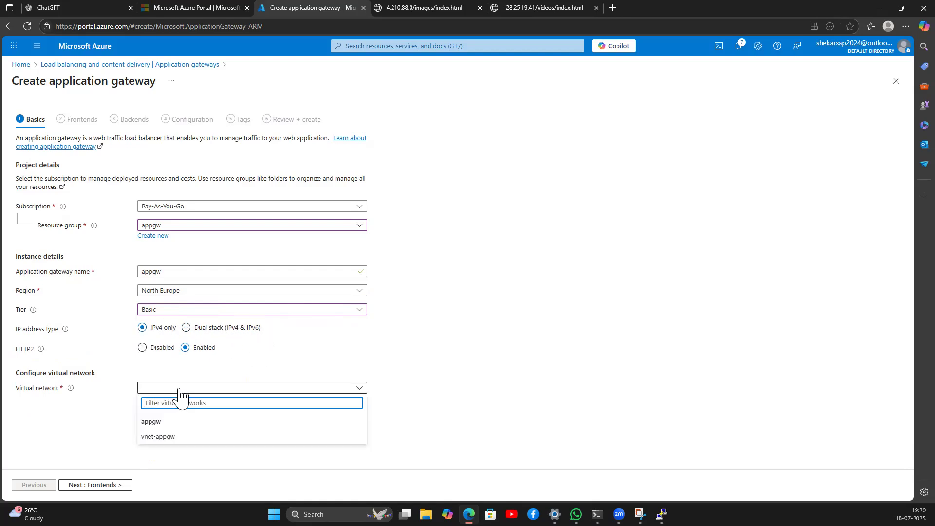
{"action": "left_click", "coordinate": [165, 440]}
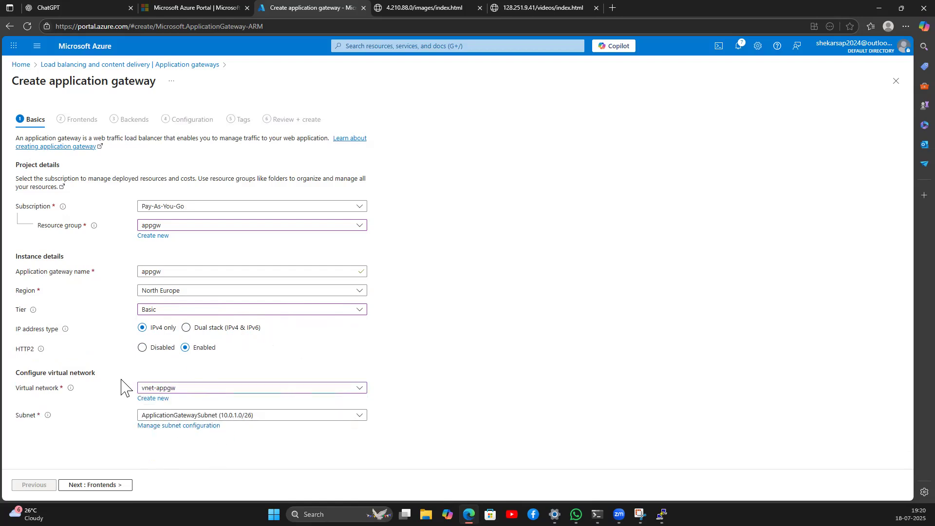
{"action": "left_click", "coordinate": [102, 485]}
Step: Add a new public IPv4 address named appgw-pip, confirm it, and go to Backends
{"action": "left_click", "coordinate": [197, 187]}
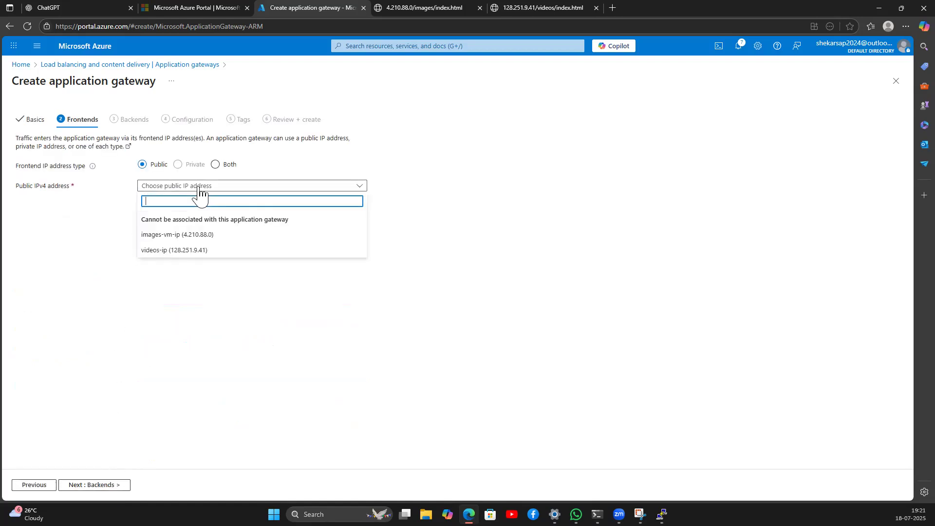
{"action": "left_click", "coordinate": [125, 198]}
{"action": "left_click", "coordinate": [149, 197]}
{"action": "left_click", "coordinate": [204, 233]}
{"action": "type", "text": "appgw-pip"}
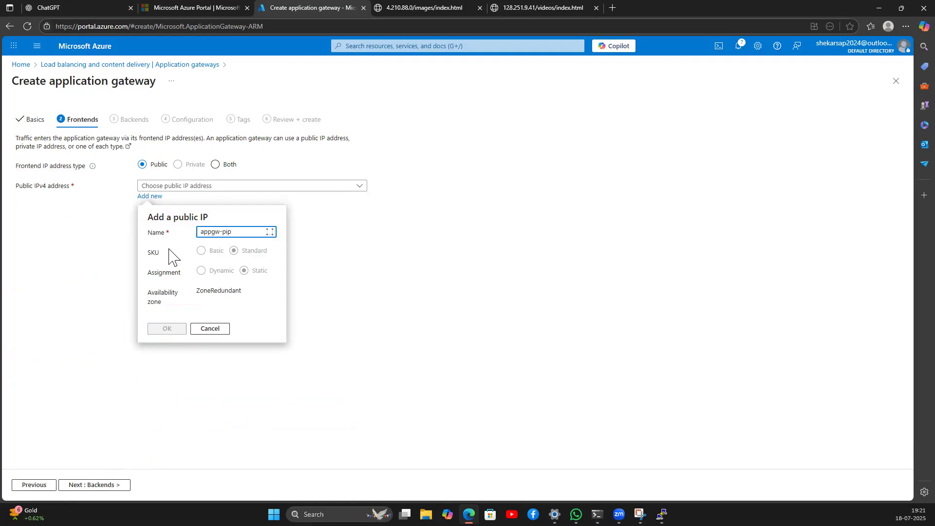
{"action": "left_click", "coordinate": [165, 330]}
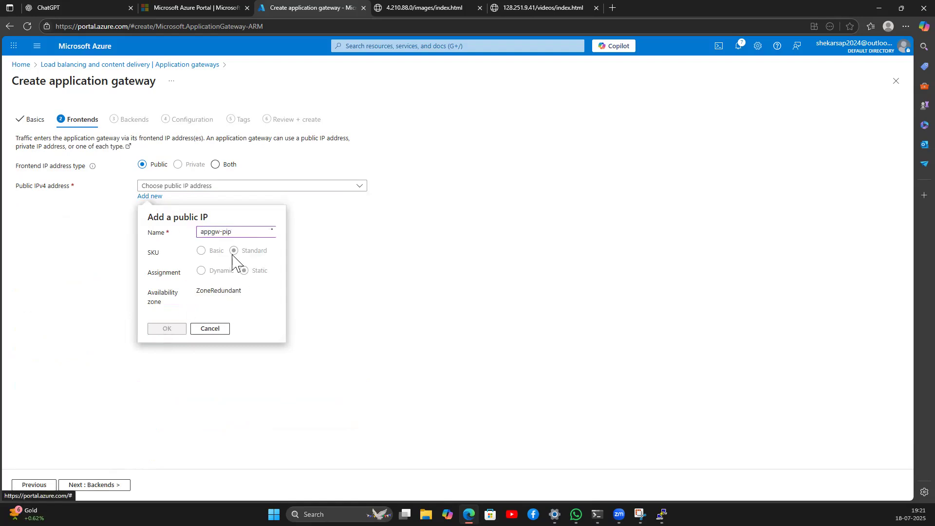
{"action": "left_click", "coordinate": [102, 485]}
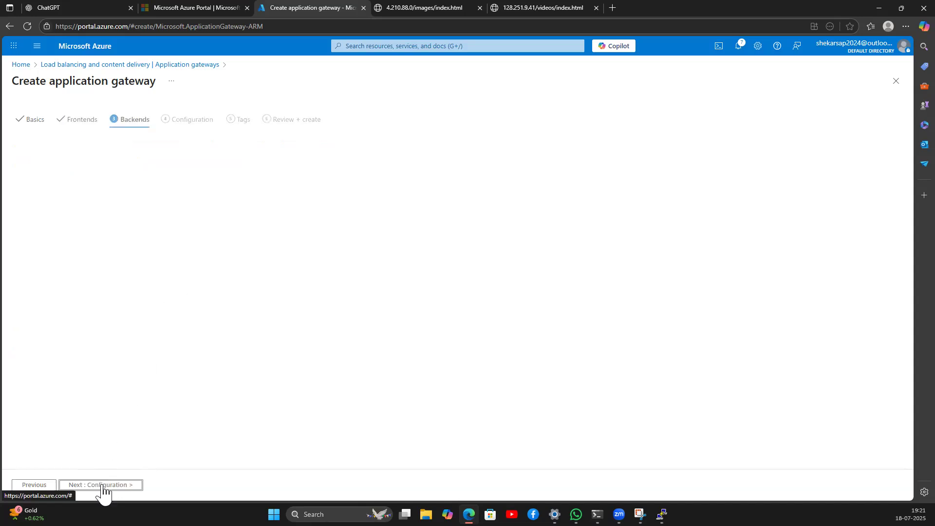
Step: Add backend pool images targeting virtual machine images-vm442
{"action": "left_click", "coordinate": [49, 202]}
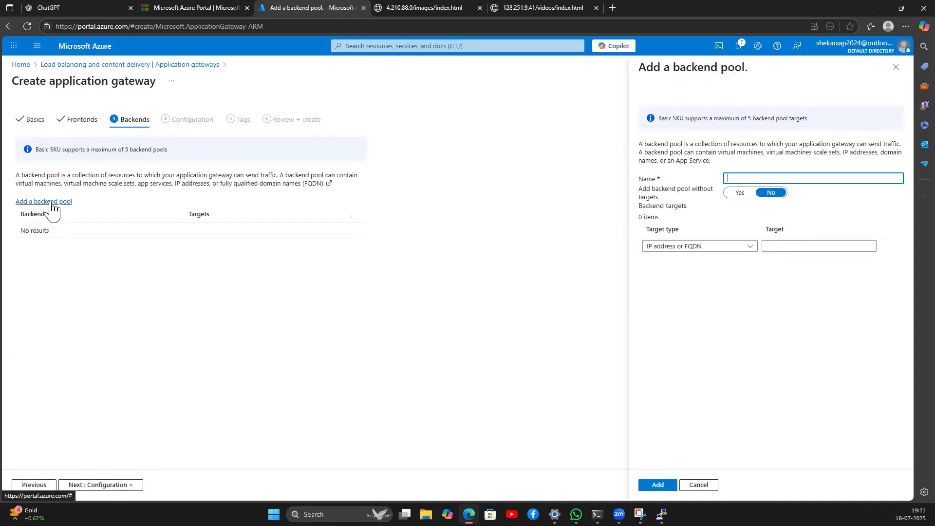
{"action": "left_click", "coordinate": [748, 177]}
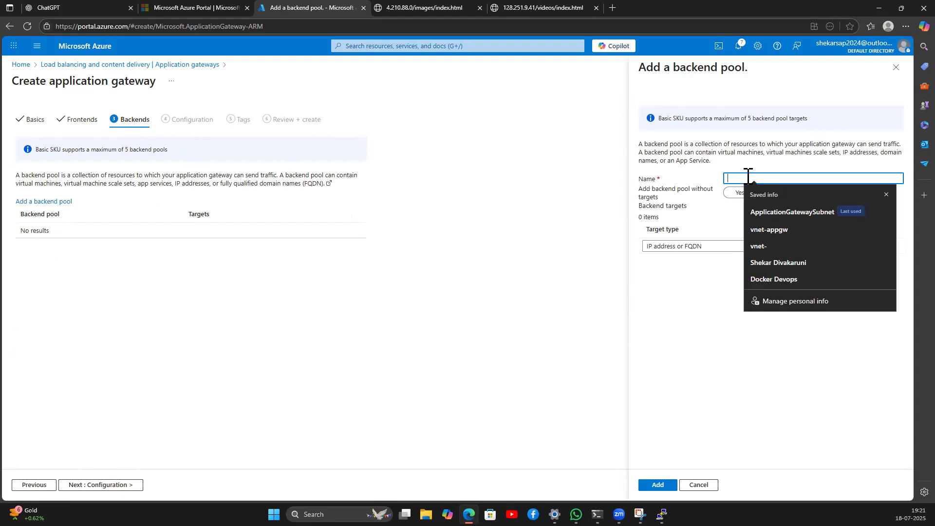
{"action": "type", "text": "ima"}
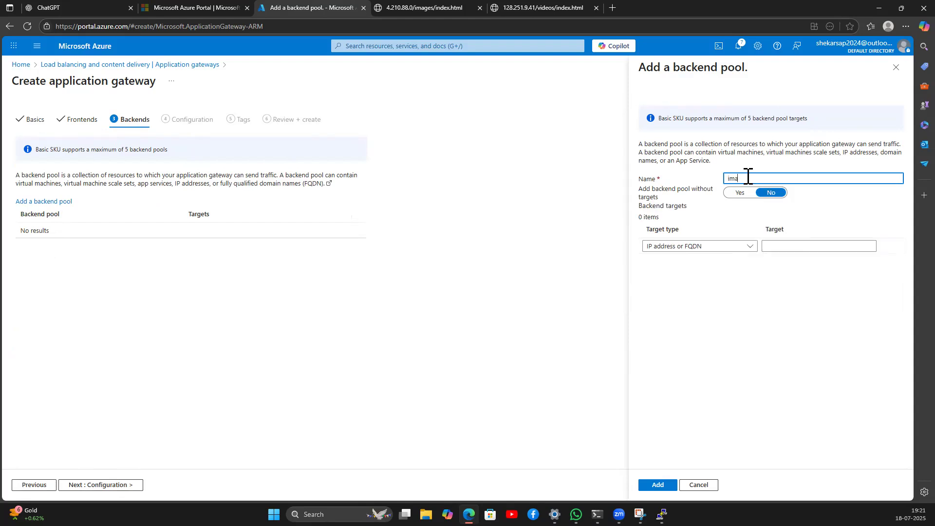
{"action": "left_click", "coordinate": [730, 247]}
{"action": "left_click", "coordinate": [678, 281]}
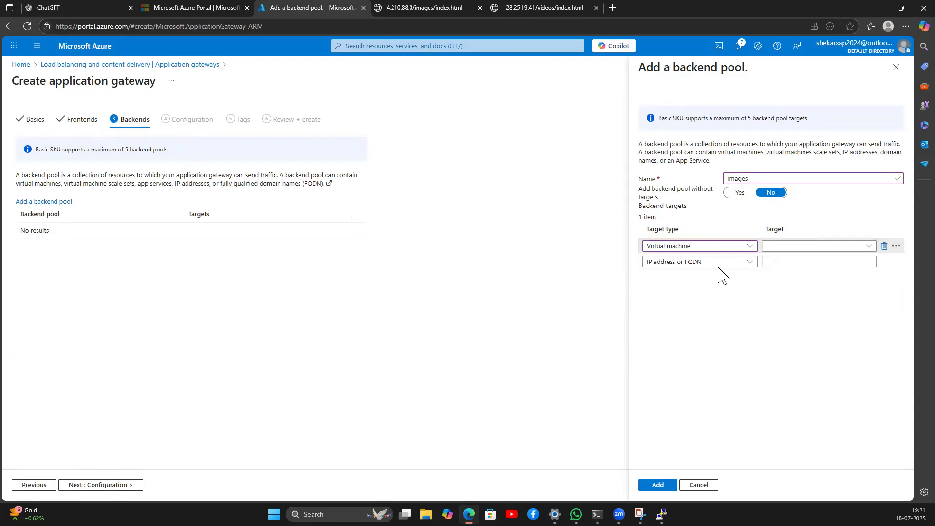
{"action": "left_click", "coordinate": [797, 246]}
{"action": "left_click", "coordinate": [792, 297]}
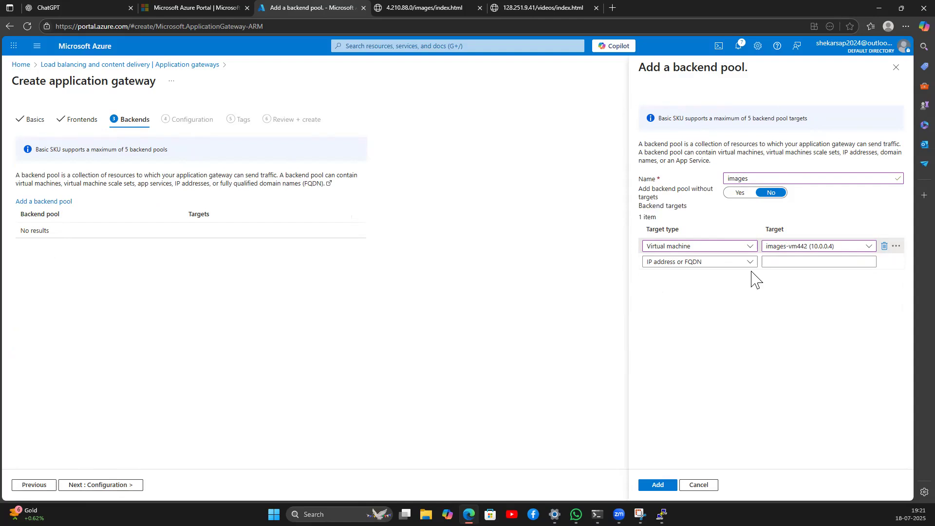
{"action": "left_click", "coordinate": [658, 485]}
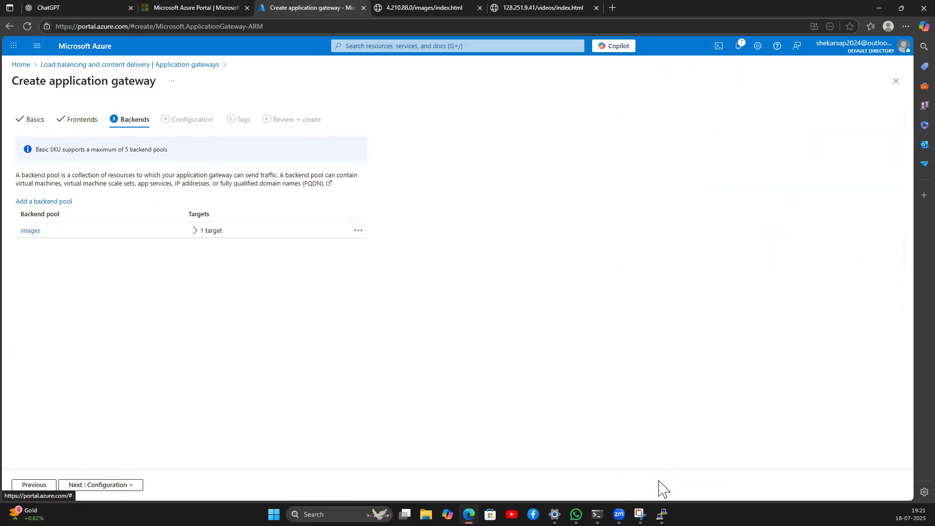
Step: Add backend pool videos targeting virtual machine videos872
{"action": "left_click", "coordinate": [44, 202]}
{"action": "left_click", "coordinate": [739, 178]}
{"action": "type", "text": "videos"}
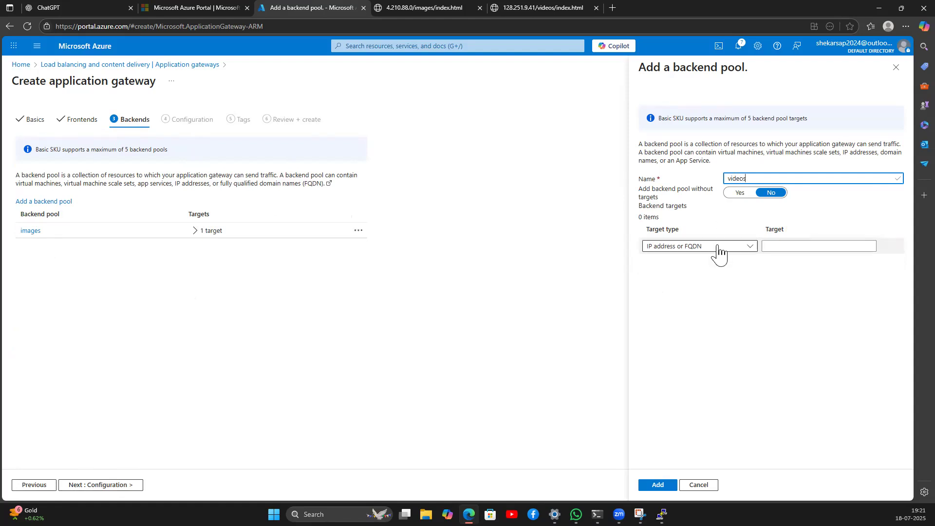
{"action": "left_click", "coordinate": [715, 248]}
{"action": "left_click", "coordinate": [682, 274]}
{"action": "left_click", "coordinate": [805, 246]}
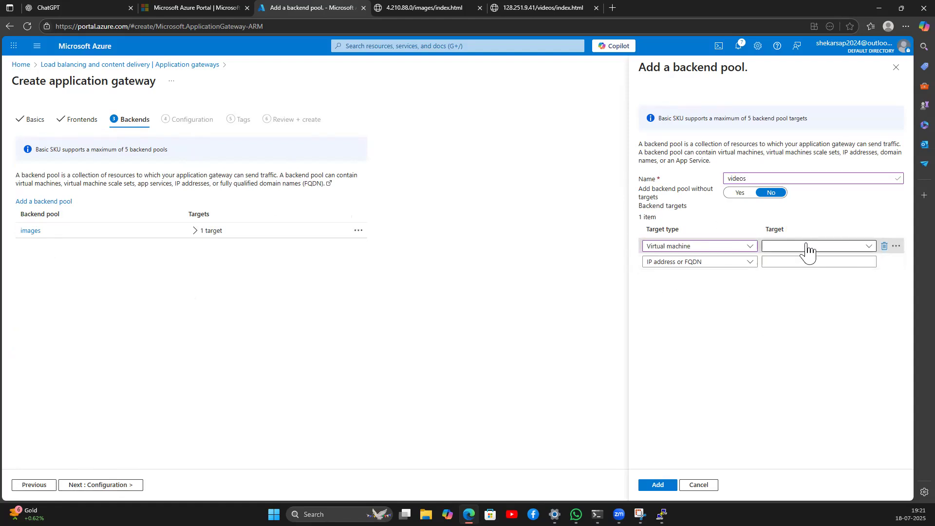
{"action": "left_click", "coordinate": [789, 326]}
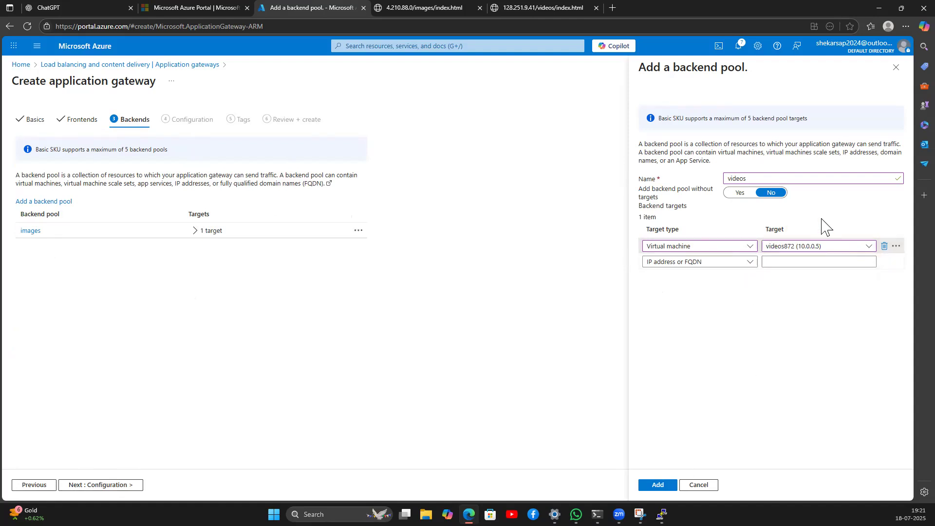
{"action": "left_click", "coordinate": [750, 247]}
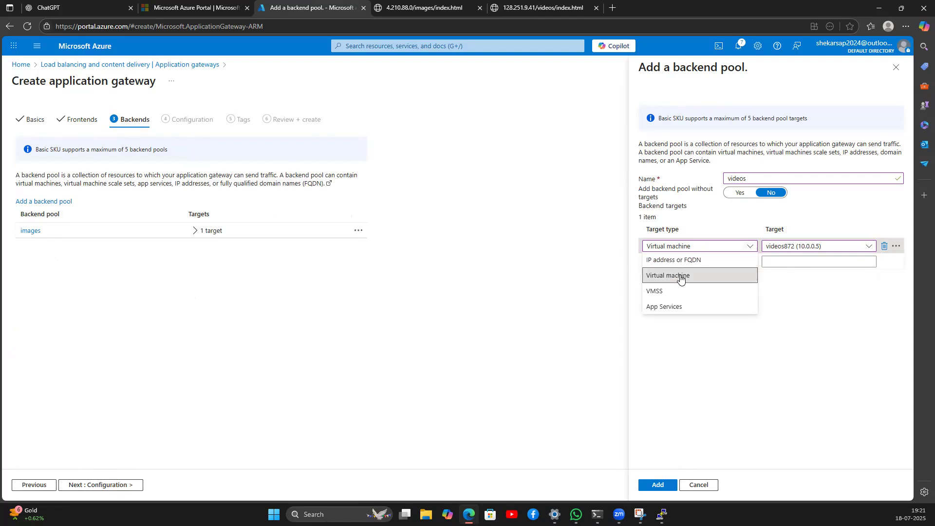
{"action": "left_click", "coordinate": [819, 249]}
{"action": "left_click", "coordinate": [821, 249]}
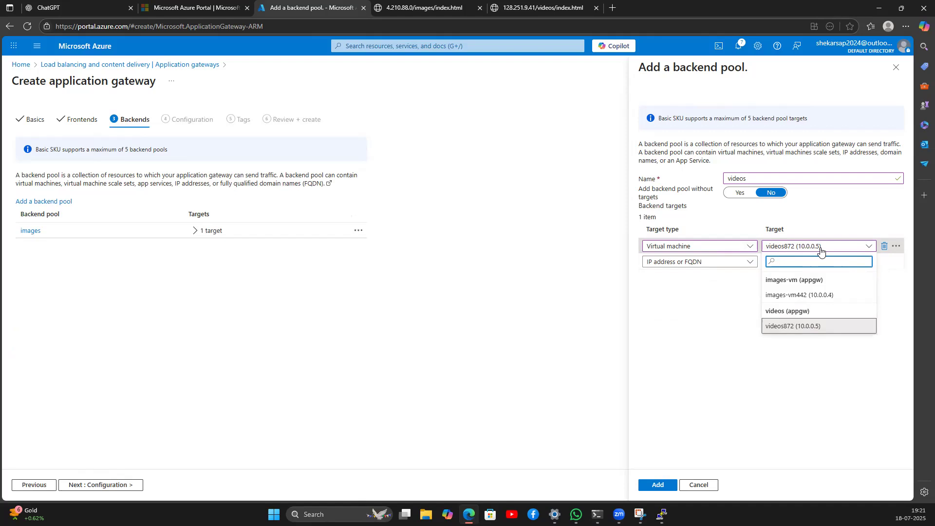
{"action": "left_click", "coordinate": [806, 327]}
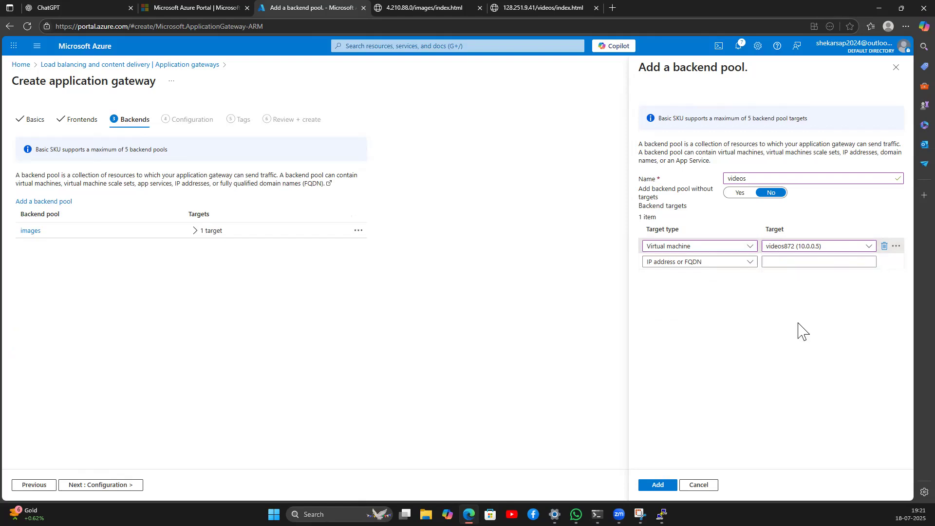
{"action": "left_click", "coordinate": [657, 485]}
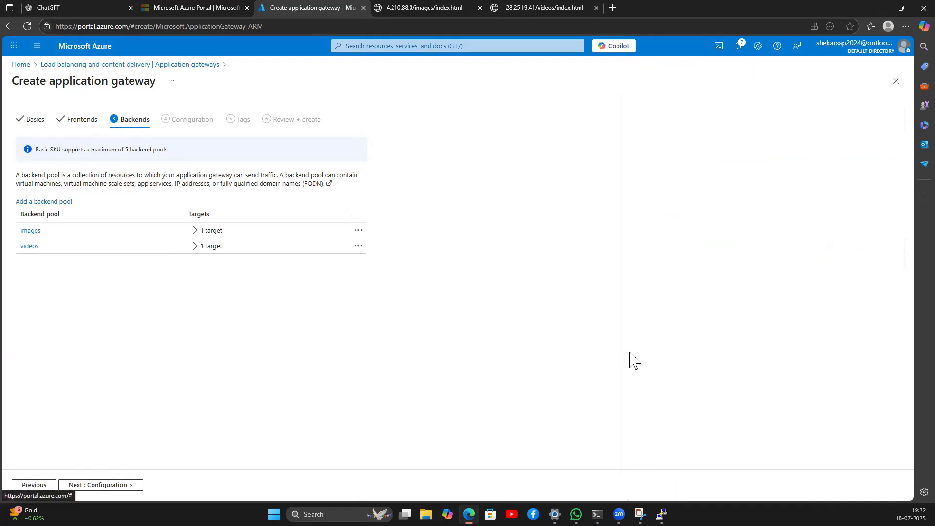
Step: On Configuration, add routing rule rule1 with priority 1 and listener name 'listener'
{"action": "left_click", "coordinate": [107, 486]}
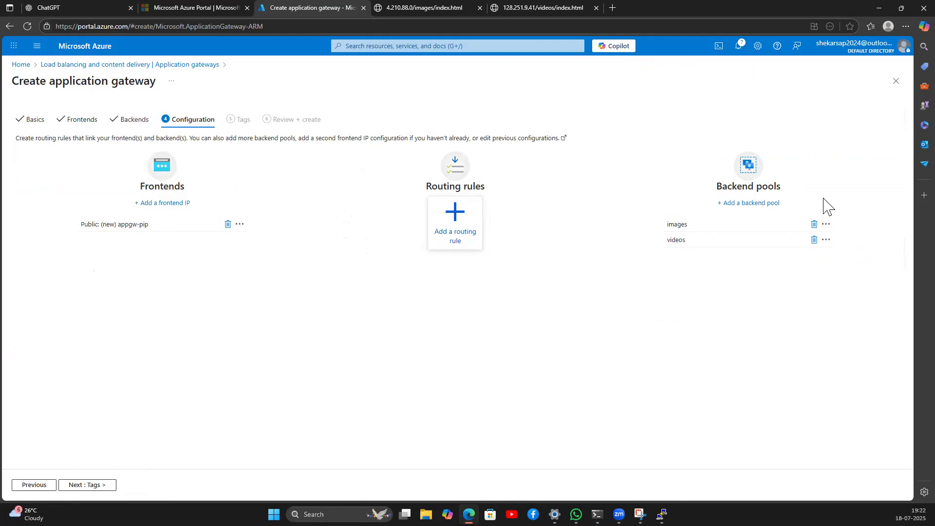
{"action": "left_click", "coordinate": [458, 217]}
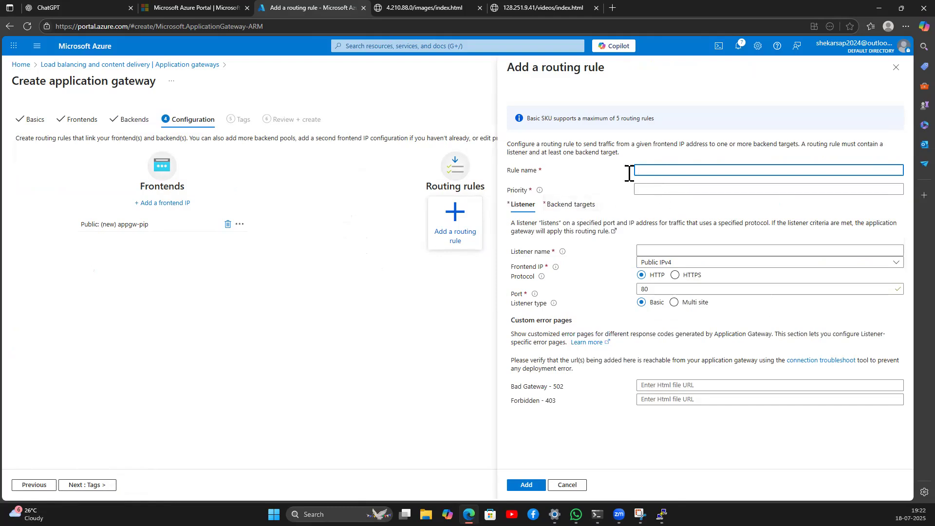
{"action": "left_click", "coordinate": [678, 168]}
{"action": "type", "text": "rule1"}
{"action": "left_click", "coordinate": [667, 190]}
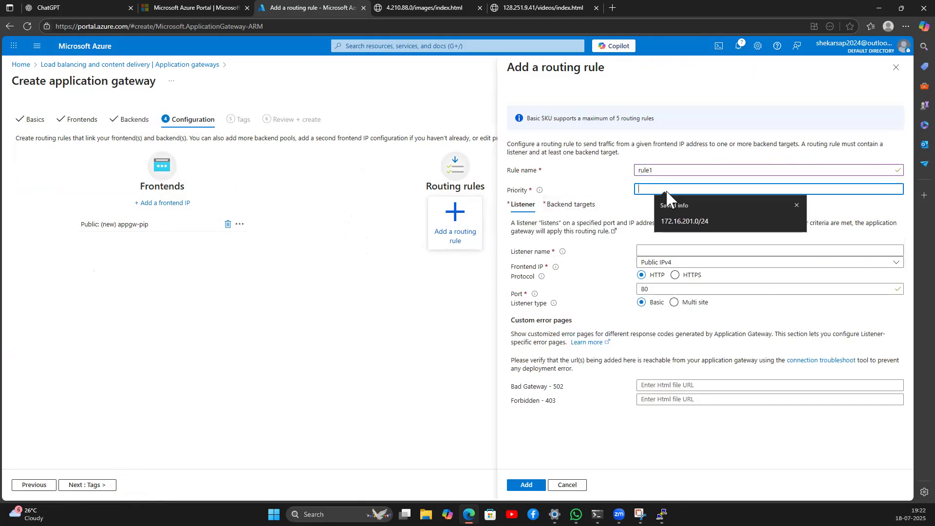
{"action": "type", "text": "1"}
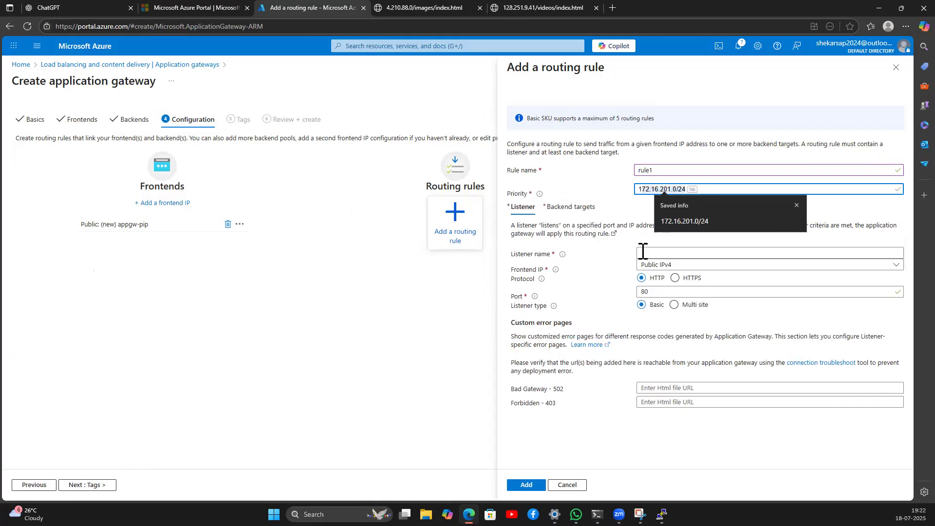
{"action": "left_click", "coordinate": [650, 253]}
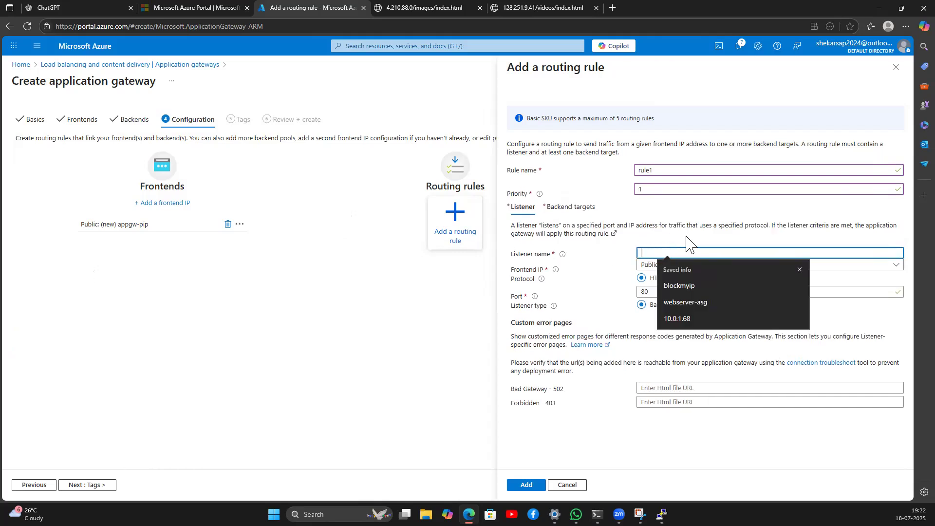
{"action": "type", "text": "listener"}
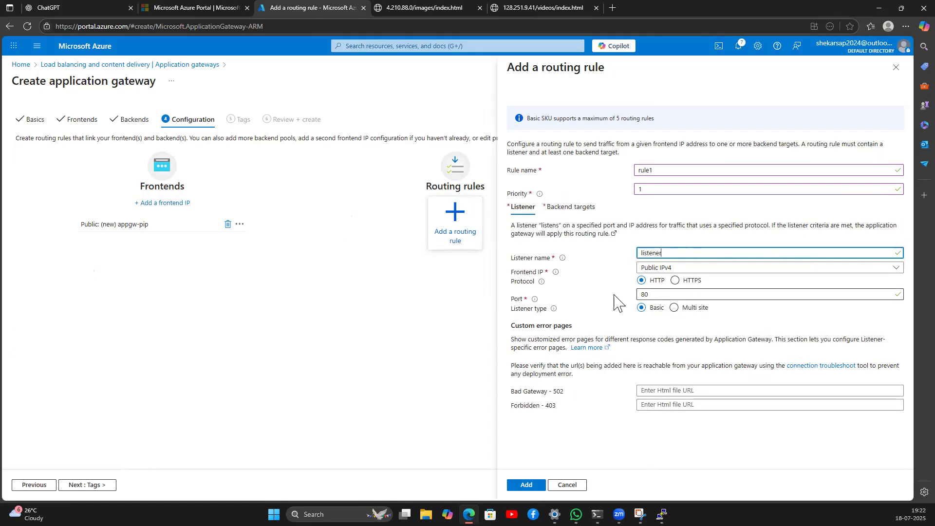
{"action": "left_click", "coordinate": [569, 209]}
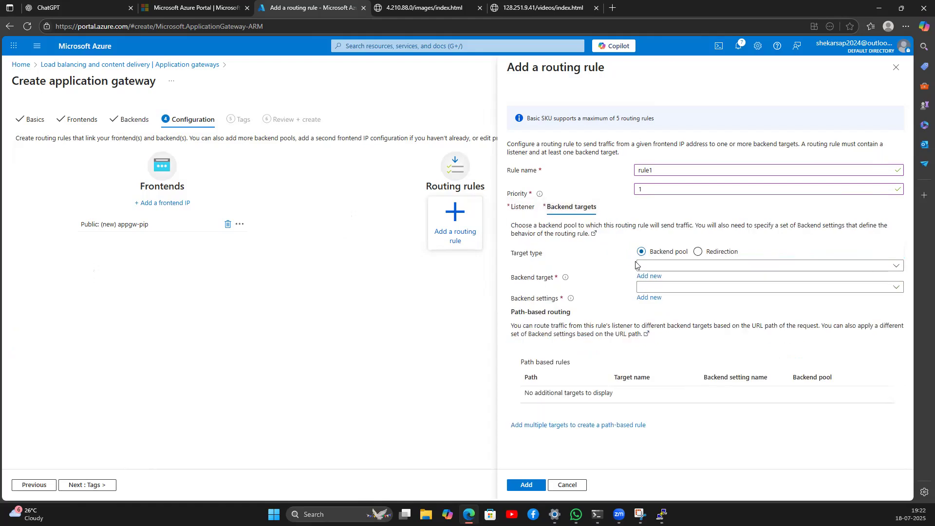
Step: Set rule1's backend target to the images pool and start new backend settings
{"action": "left_click", "coordinate": [674, 267]}
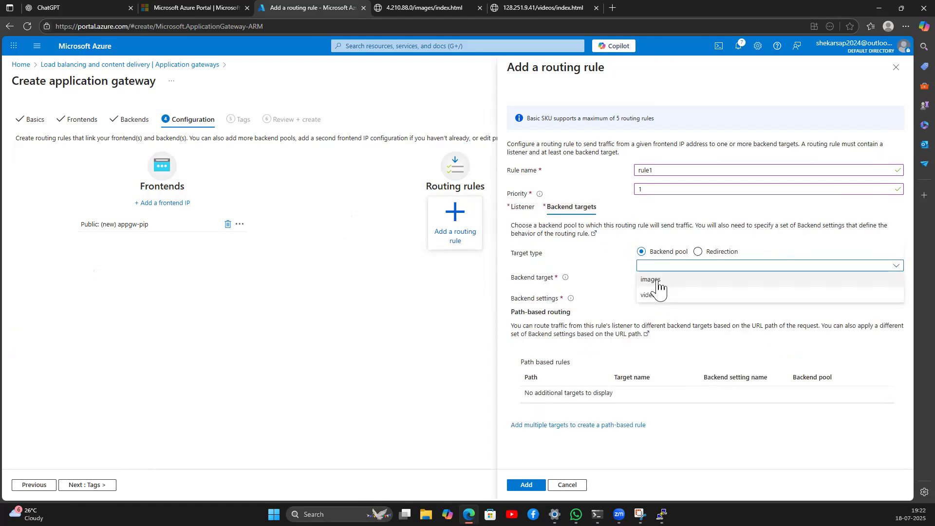
{"action": "left_click", "coordinate": [653, 280]}
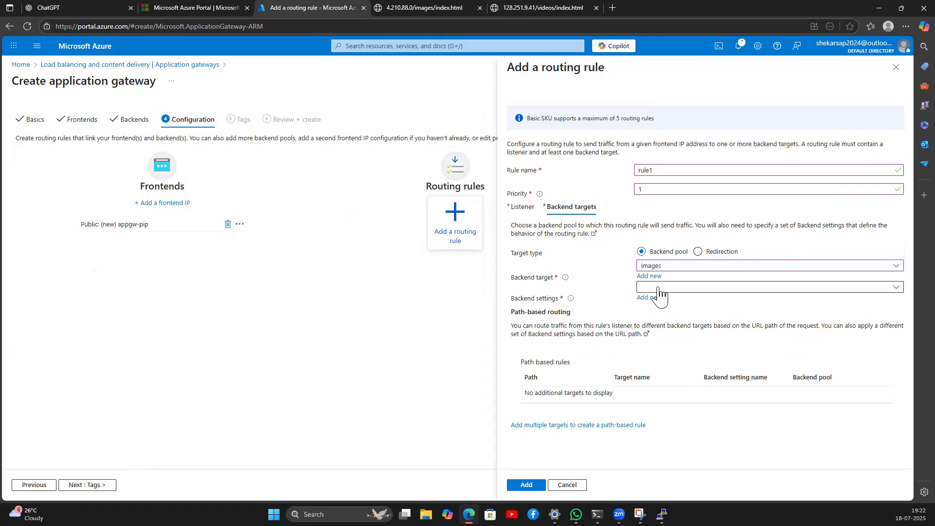
{"action": "left_click", "coordinate": [688, 288]}
{"action": "left_click", "coordinate": [688, 288]}
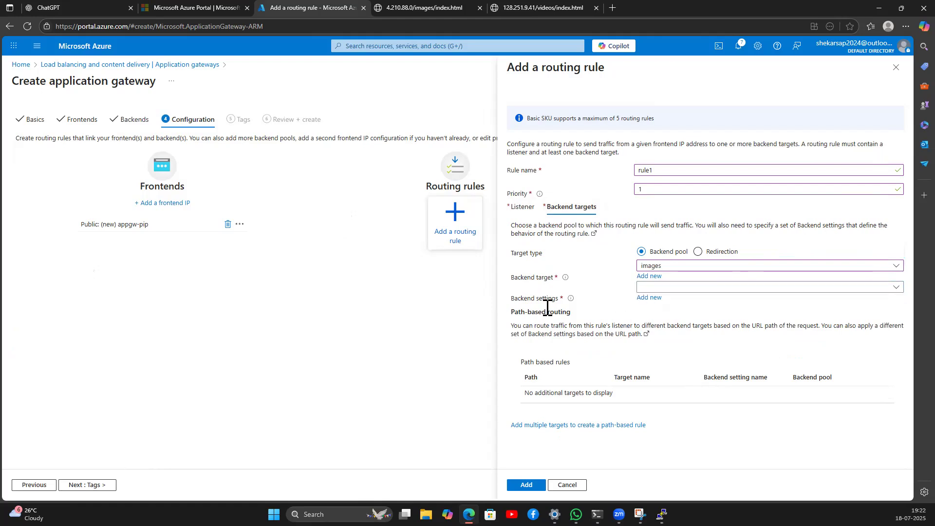
{"action": "left_click", "coordinate": [650, 299]}
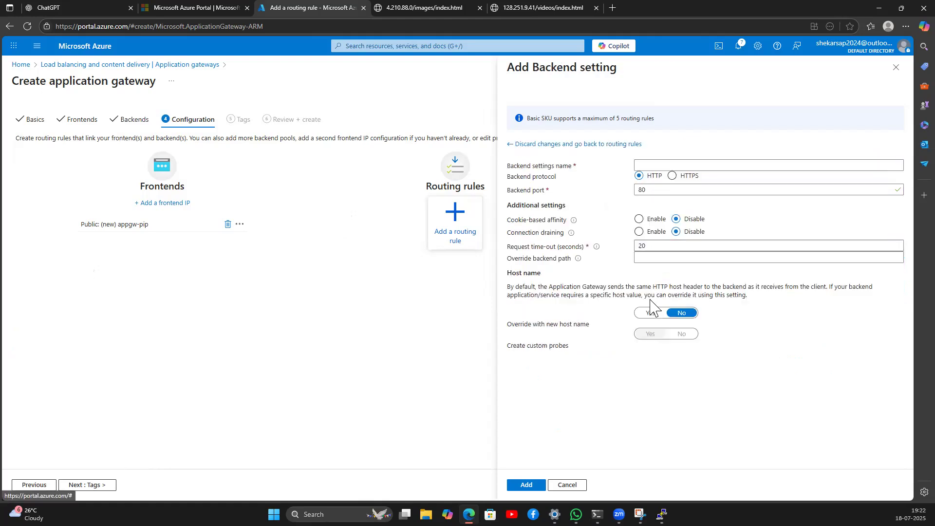
Step: Name the backend setting bkend, leaving HTTP port 80, affinity and draining at defaults
{"action": "left_click", "coordinate": [657, 165]}
{"action": "type", "text": "bkend"}
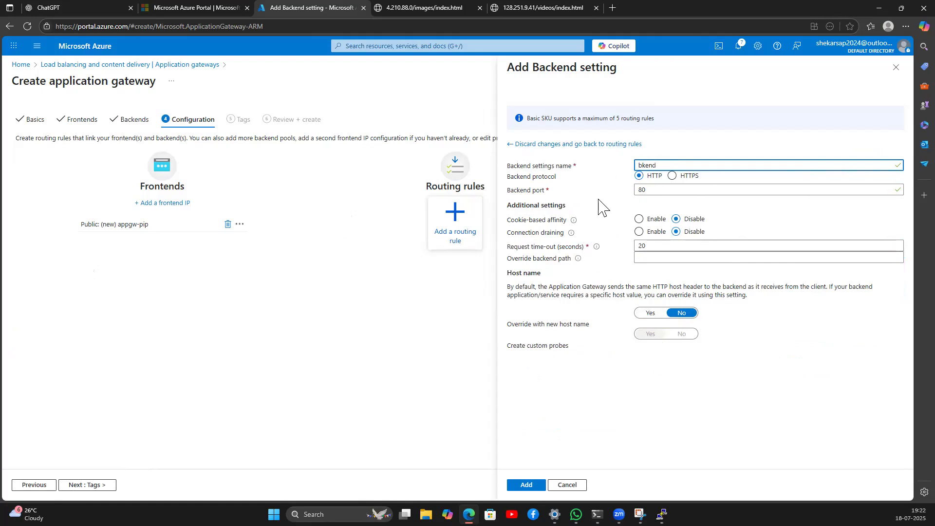
{"action": "left_click_drag", "start_coordinate": [514, 177], "coordinate": [566, 191]}
{"action": "left_click", "coordinate": [515, 222]}
{"action": "left_click_drag", "start_coordinate": [515, 224], "coordinate": [570, 224]}
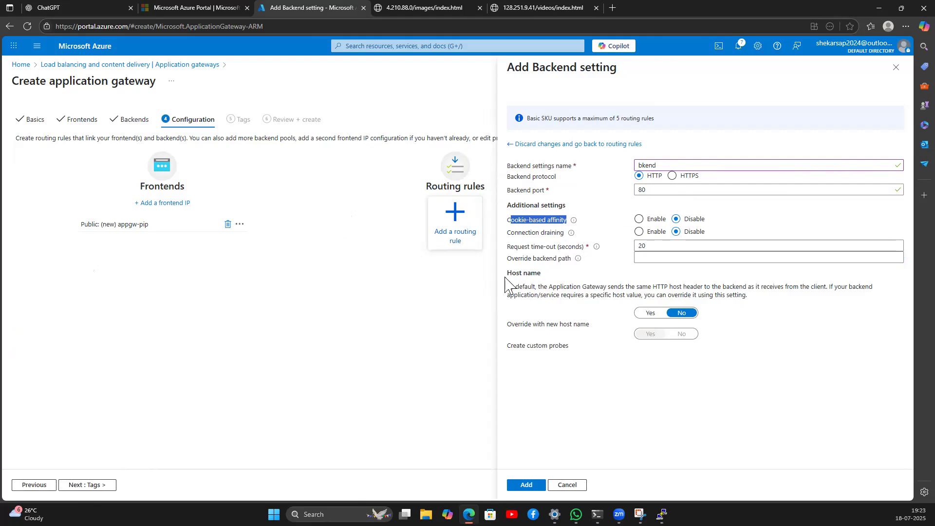
{"action": "left_click_drag", "start_coordinate": [508, 233], "coordinate": [565, 238]}
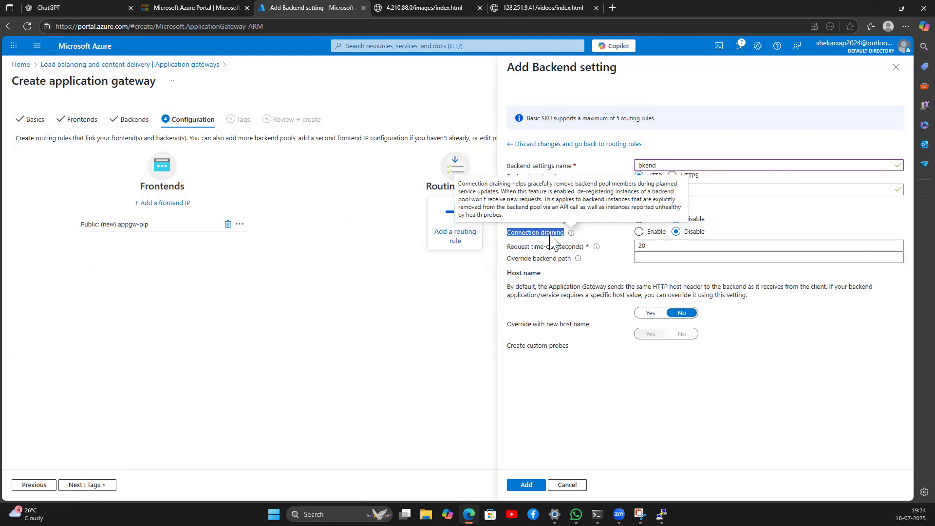
Step: Point out the request time-out and host name options, then save the bkend backend setting
{"action": "left_click_drag", "start_coordinate": [508, 247], "coordinate": [584, 247]}
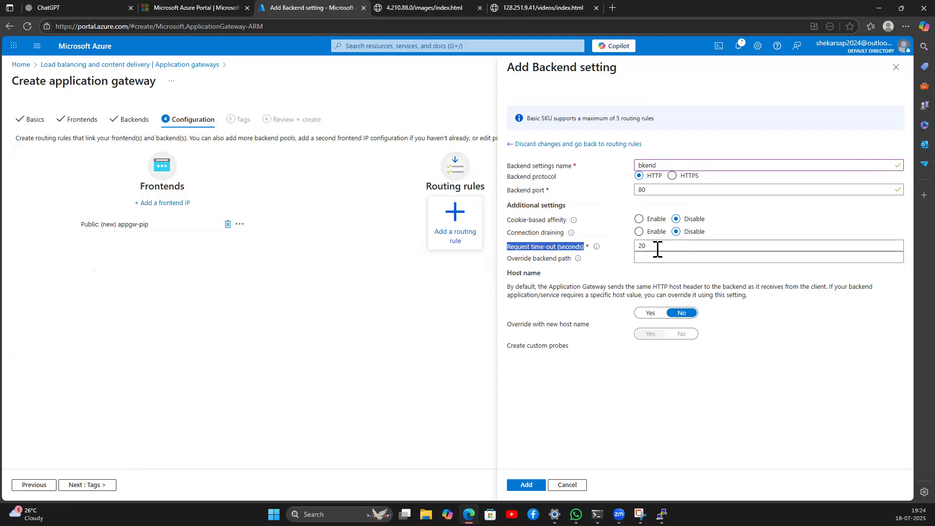
{"action": "left_click_drag", "start_coordinate": [511, 272], "coordinate": [540, 273]}
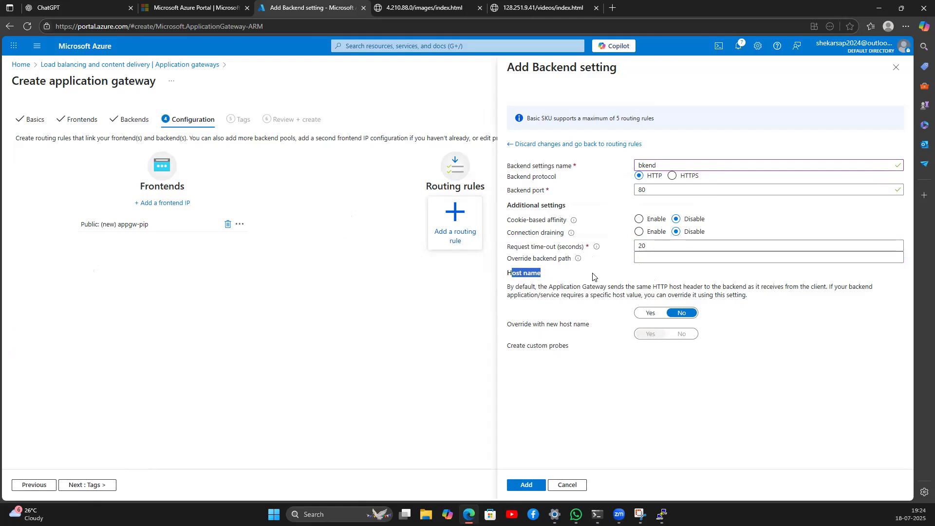
{"action": "mouse_move", "coordinate": [597, 247]}
{"action": "left_click", "coordinate": [526, 486]}
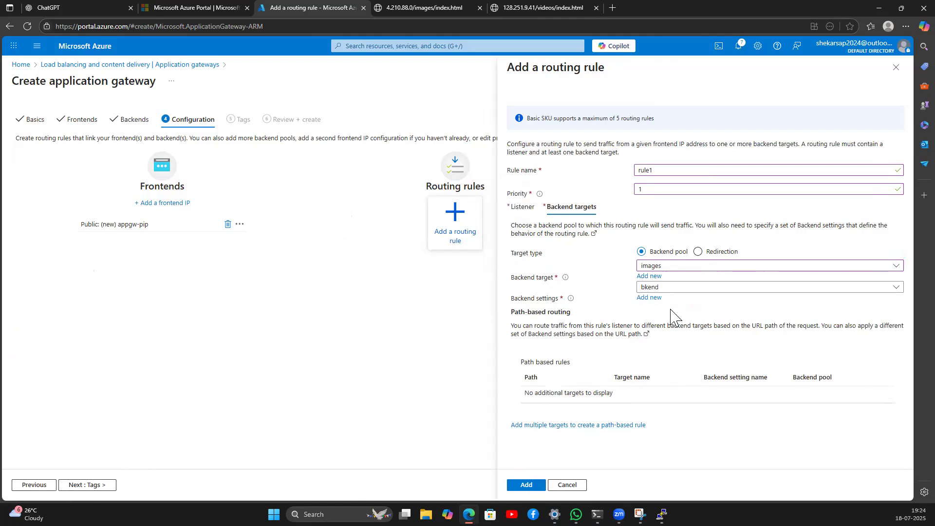
Step: Add a path rule '/iamges/*' with target name images, bkend settings and the images pool
{"action": "left_click", "coordinate": [564, 426]}
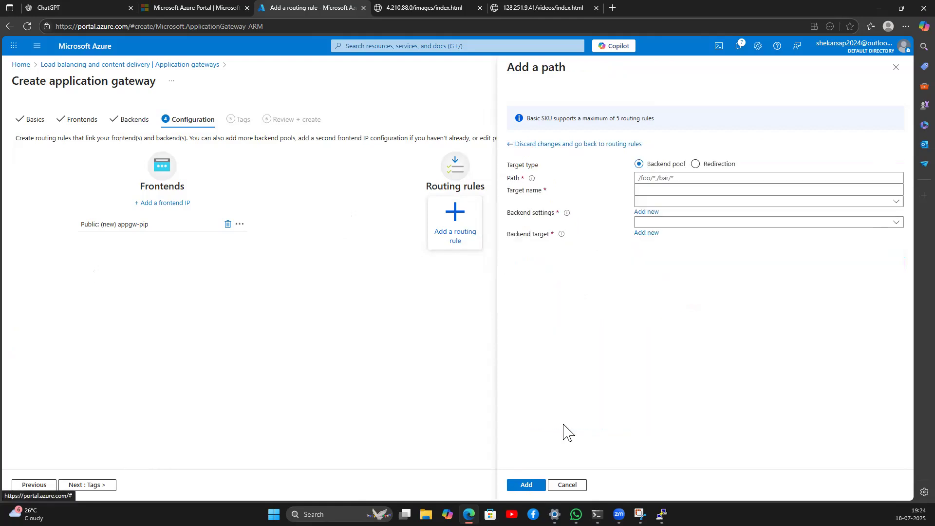
{"action": "left_click", "coordinate": [651, 179]}
{"action": "type", "text": "/iamges"}
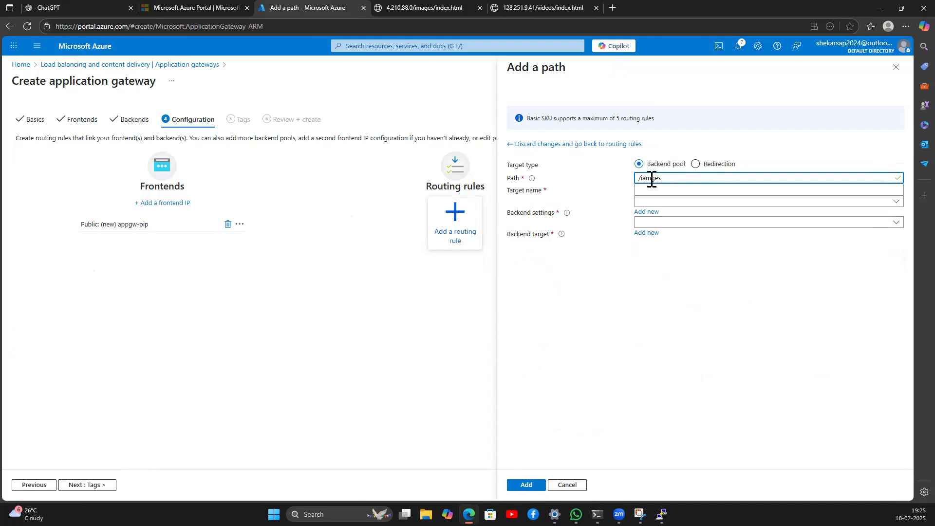
{"action": "type", "text": "/*"}
{"action": "left_click", "coordinate": [660, 189]}
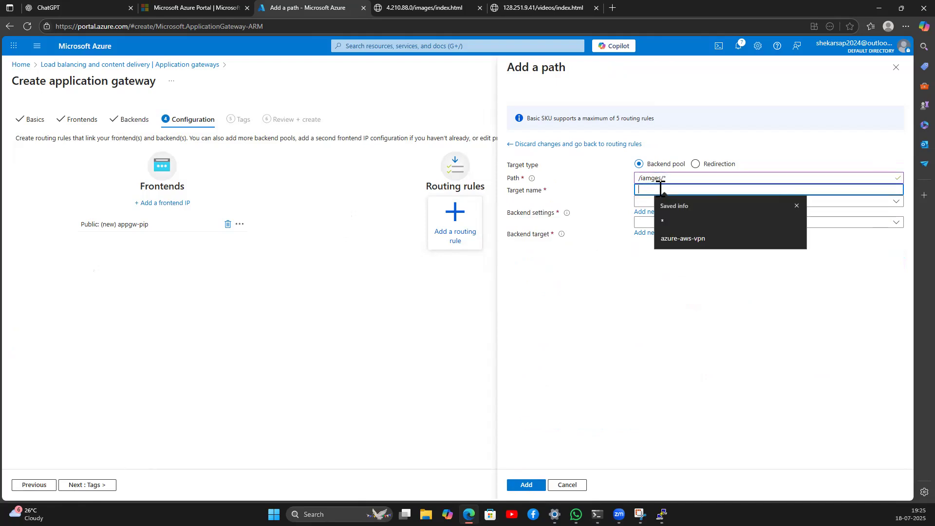
{"action": "type", "text": "images"}
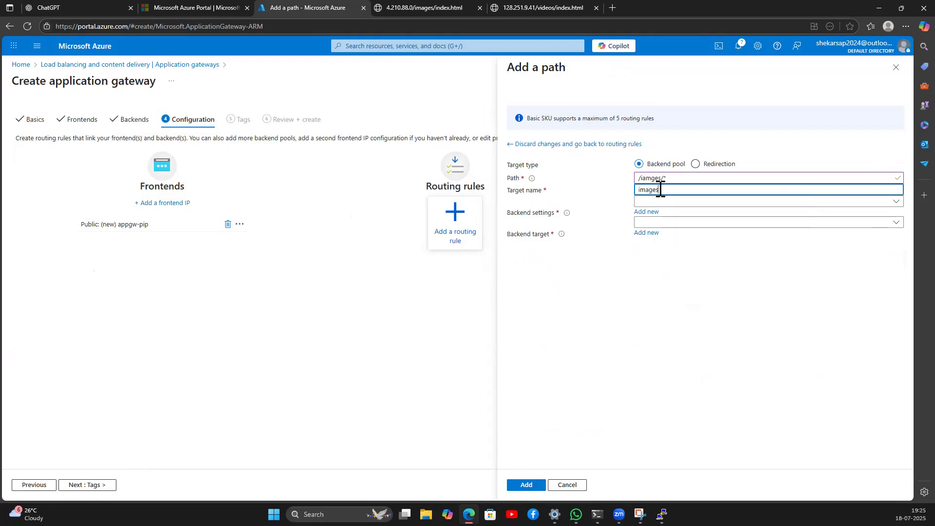
{"action": "left_click", "coordinate": [657, 202]}
{"action": "left_click", "coordinate": [657, 219]}
{"action": "left_click", "coordinate": [678, 223]}
{"action": "left_click", "coordinate": [663, 239]}
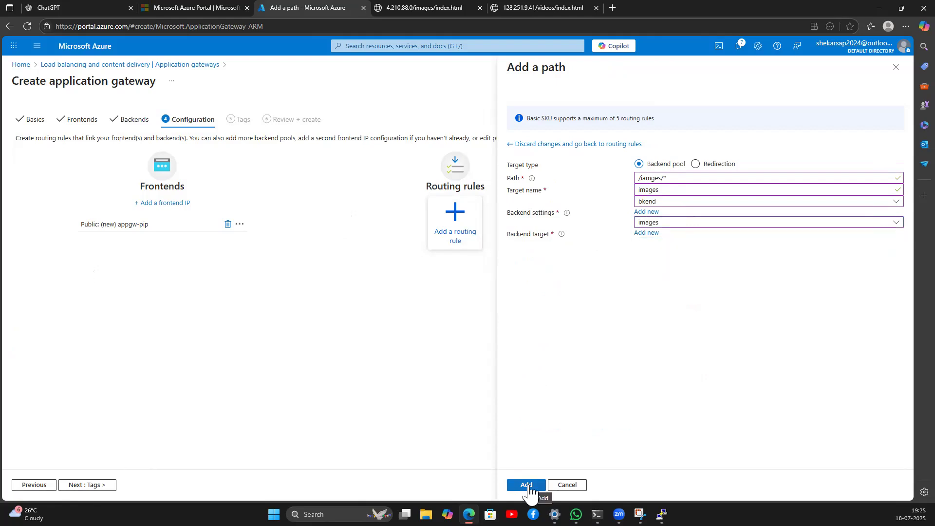
Step: Correct the path spelling to /images/* and confirm the path rule
{"action": "left_click", "coordinate": [648, 179]}
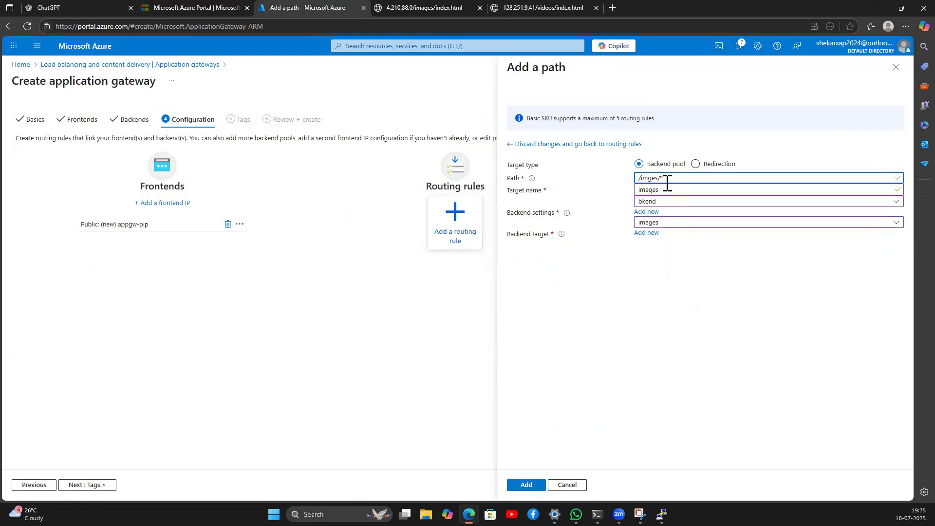
{"action": "left_click", "coordinate": [673, 142]}
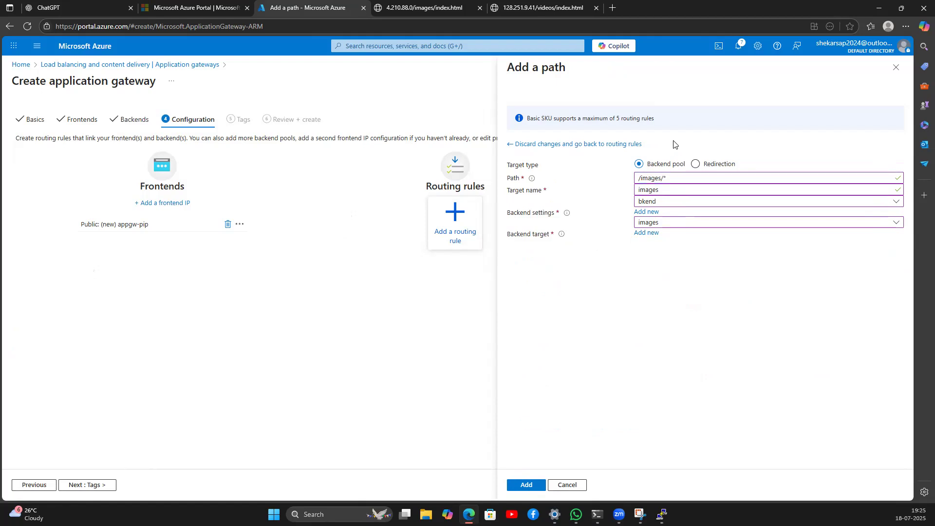
{"action": "double_click", "coordinate": [668, 178]}
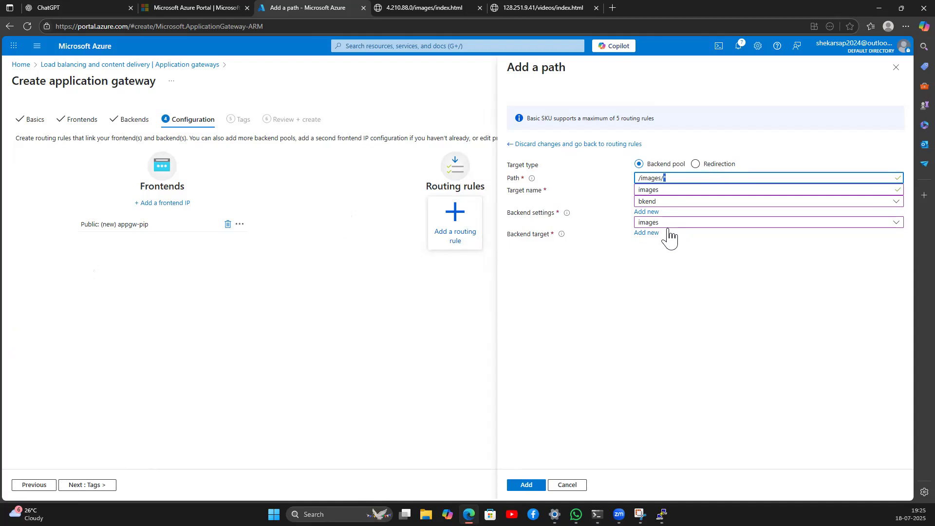
{"action": "left_click", "coordinate": [652, 299]}
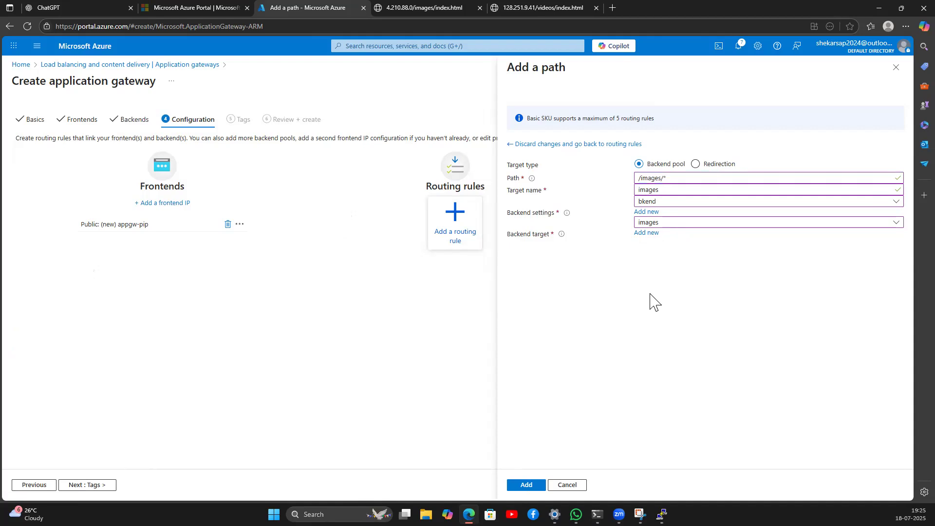
{"action": "left_click", "coordinate": [671, 178]}
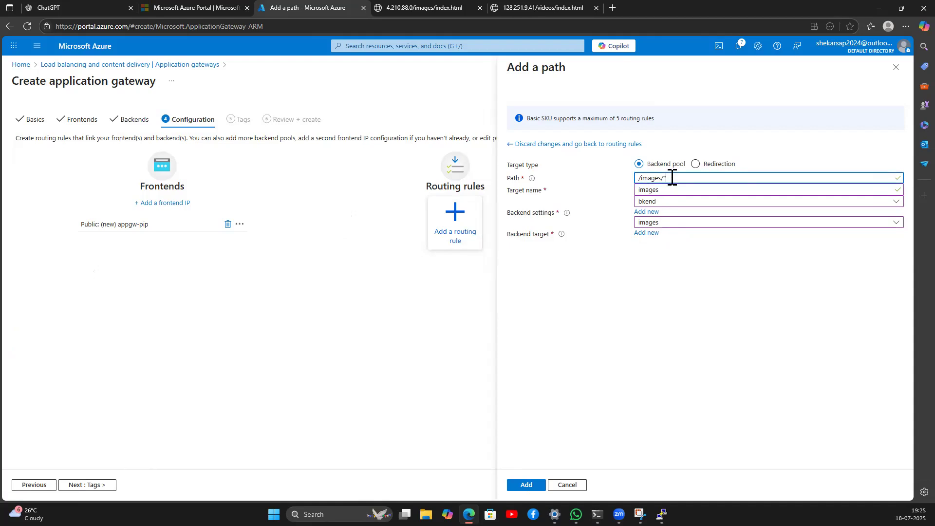
{"action": "double_click", "coordinate": [666, 178]}
{"action": "left_click_drag", "start_coordinate": [668, 231], "coordinate": [631, 229]}
{"action": "left_click", "coordinate": [651, 323]}
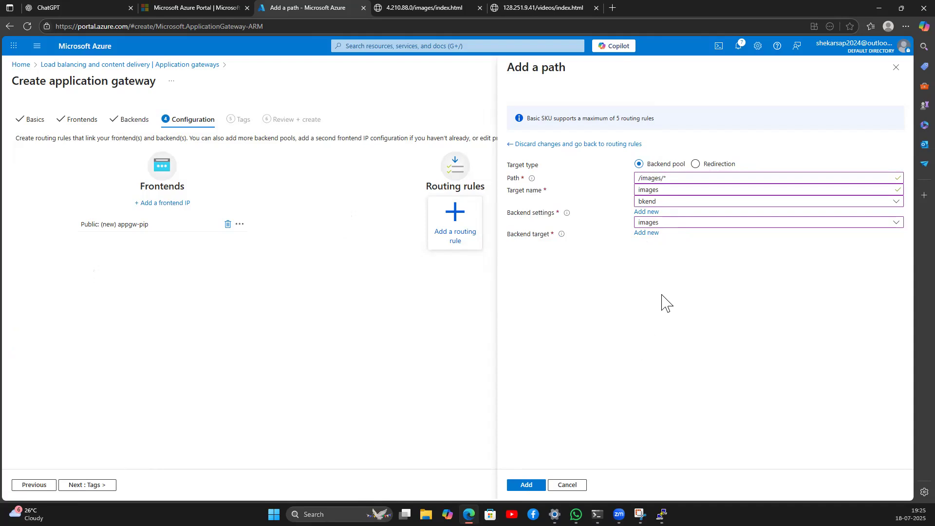
{"action": "left_click", "coordinate": [530, 488]}
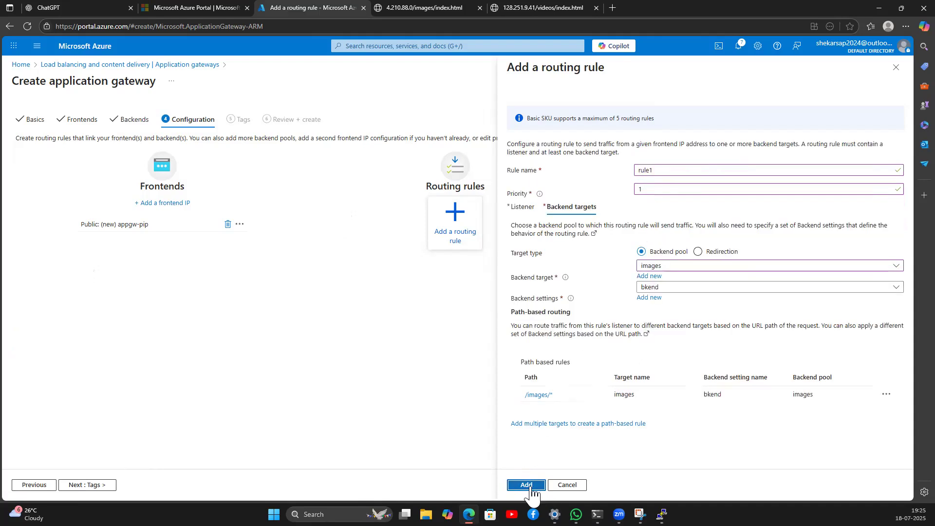
Step: Add a /videos path rule with target name videos, bkend settings and the videos pool, then save rule1
{"action": "left_click", "coordinate": [546, 424]}
{"action": "left_click", "coordinate": [654, 177]}
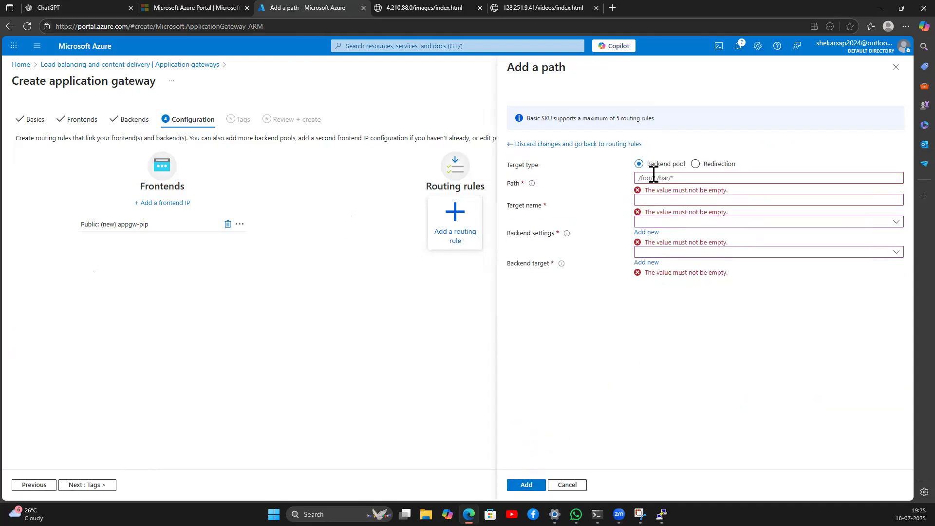
{"action": "type", "text": "/videoss/*"}
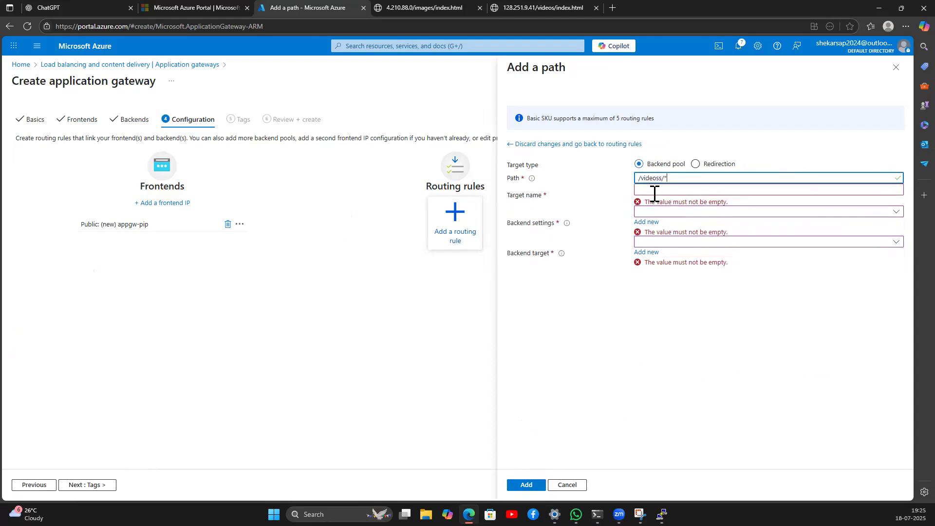
{"action": "left_click", "coordinate": [654, 193]}
{"action": "type", "text": "videos"}
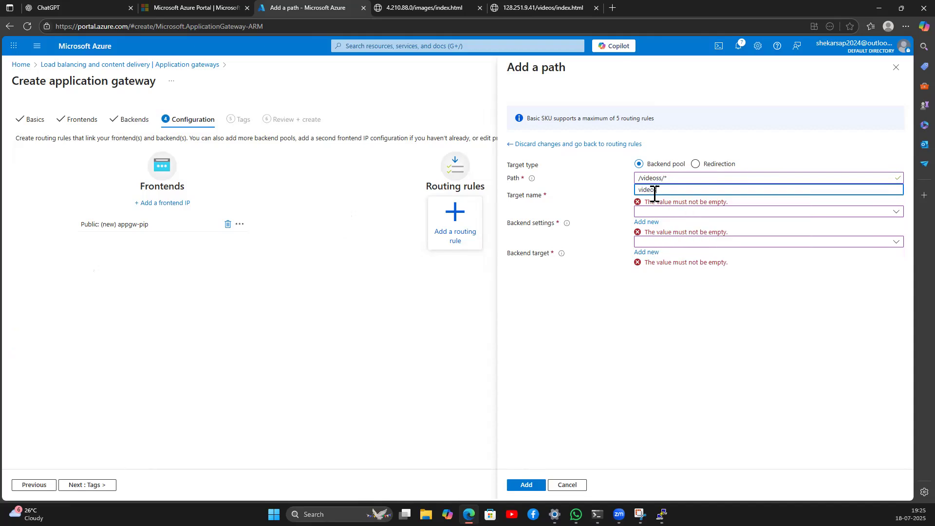
{"action": "left_click", "coordinate": [652, 202]}
{"action": "left_click", "coordinate": [652, 215]}
{"action": "left_click", "coordinate": [656, 222]}
{"action": "left_click", "coordinate": [658, 250]}
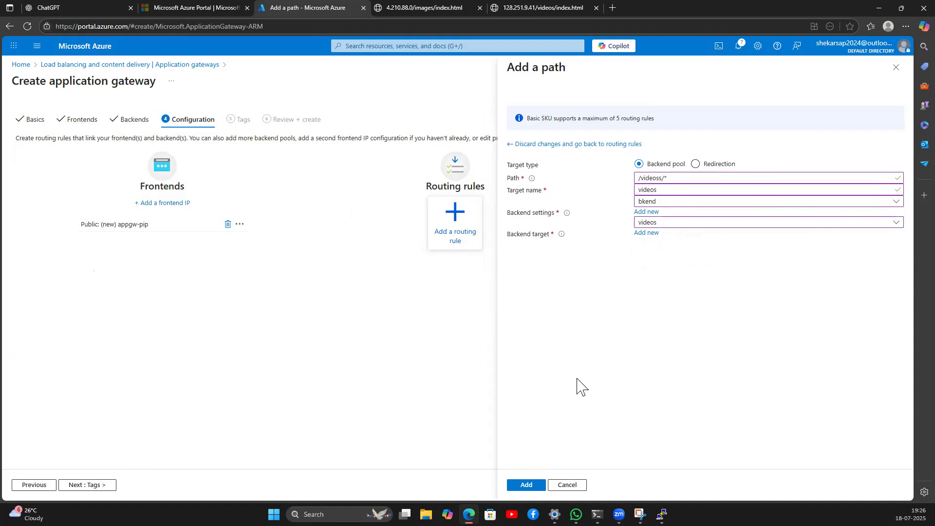
{"action": "left_click", "coordinate": [533, 488]}
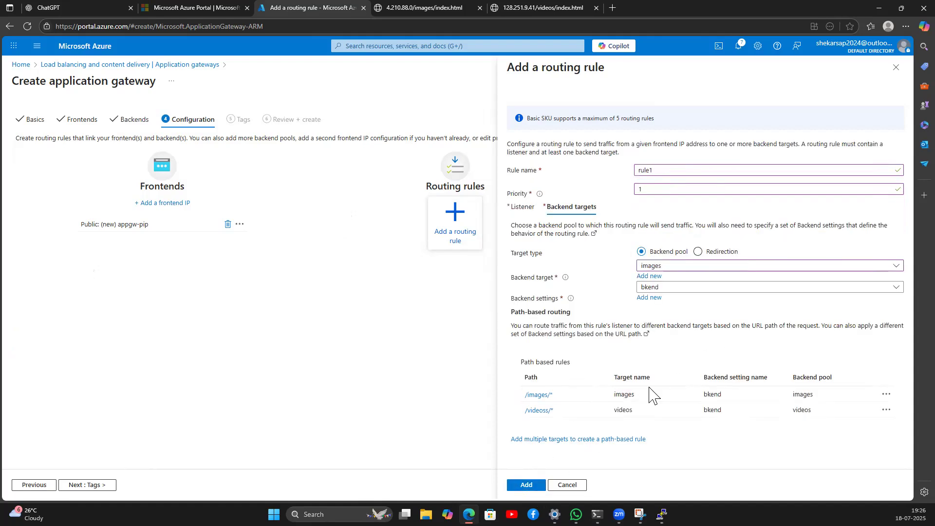
{"action": "left_click", "coordinate": [527, 485]}
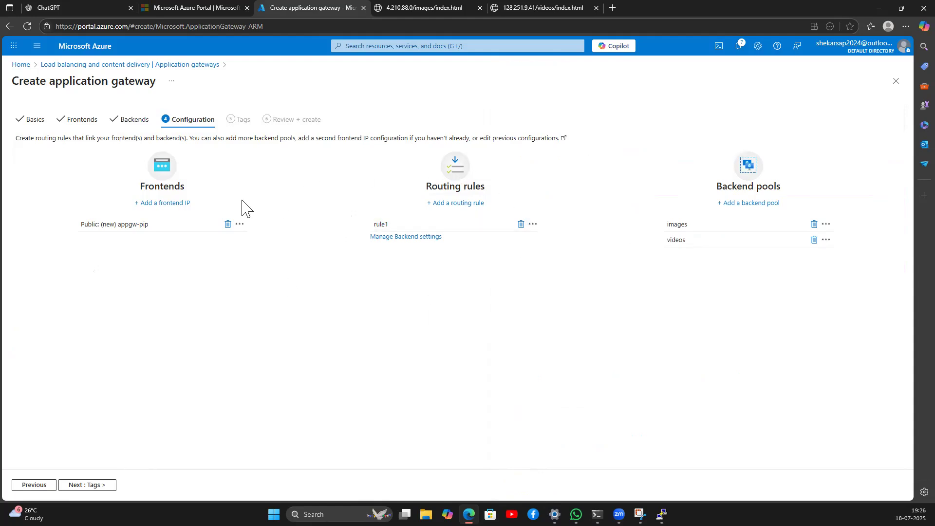
Step: Advance through Tags to Review + create, wait for Validation passed, then return to Configuration
{"action": "left_click", "coordinate": [96, 487]}
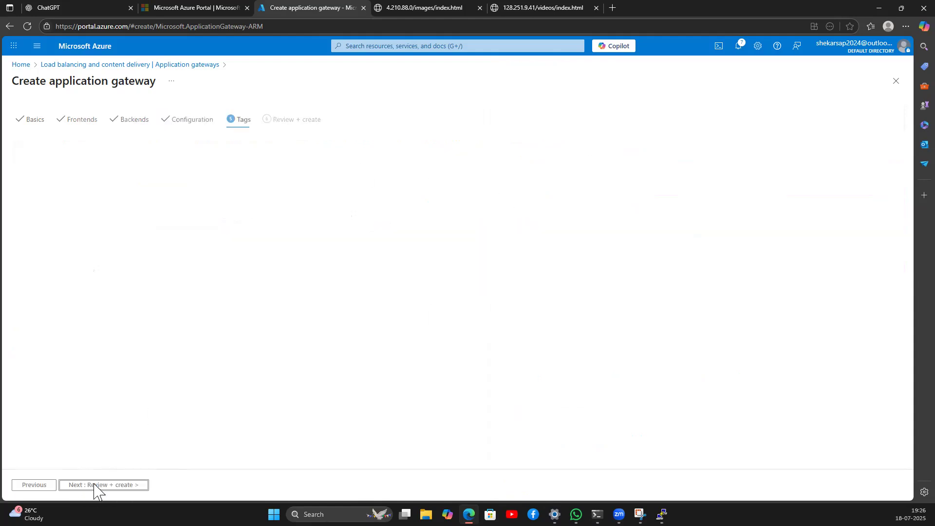
{"action": "left_click", "coordinate": [96, 487]}
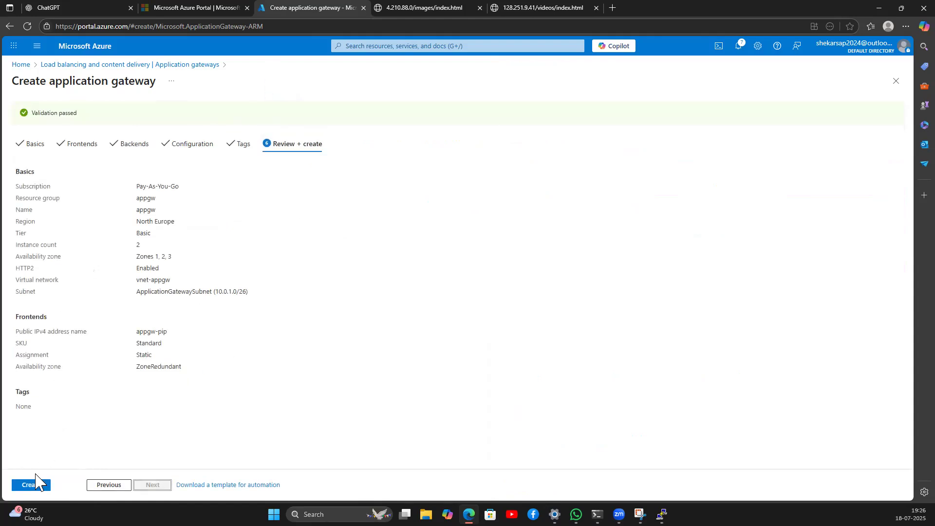
{"action": "left_click", "coordinate": [111, 486]}
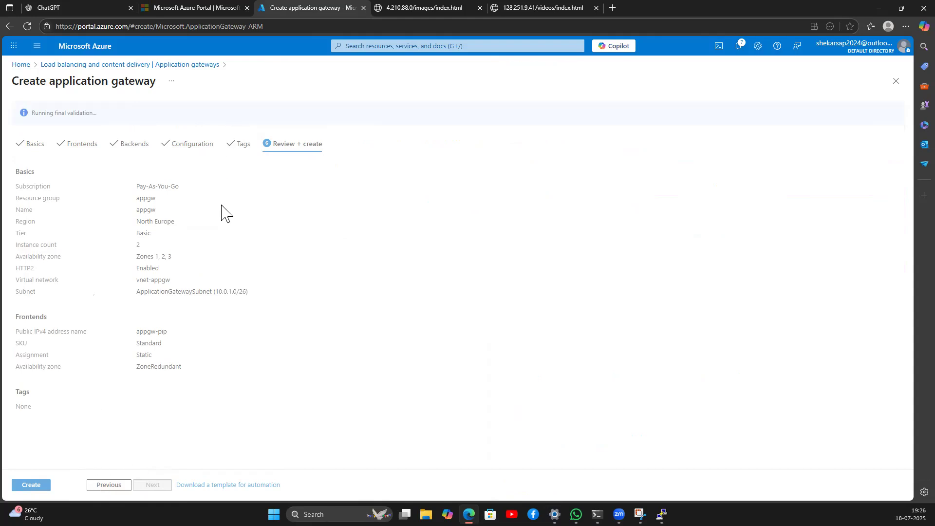
{"action": "left_click", "coordinate": [202, 142]}
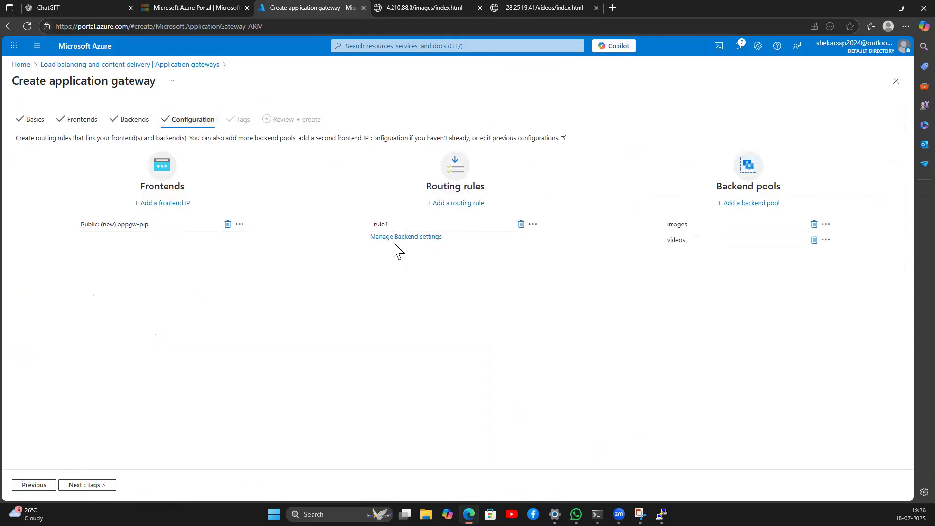
Step: Fix the misspelt videos path in rule1's backend targets and save the updated routing rule
{"action": "left_click", "coordinate": [381, 225]}
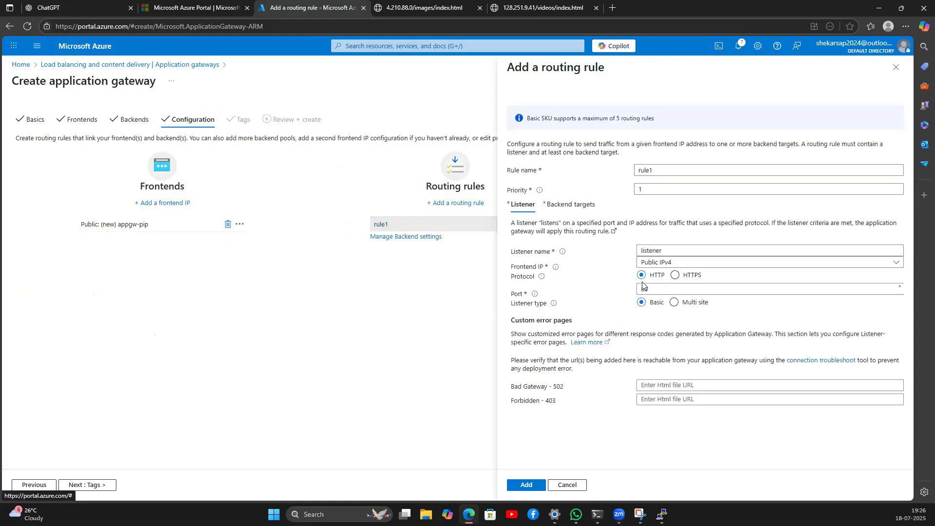
{"action": "left_click", "coordinate": [560, 207]}
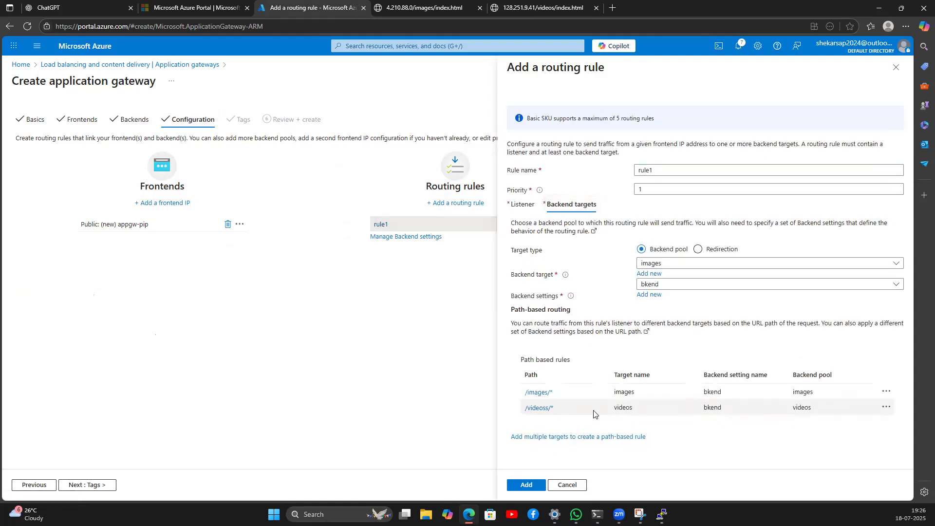
{"action": "left_click", "coordinate": [545, 412]}
{"action": "left_click", "coordinate": [674, 178]}
{"action": "left_click", "coordinate": [665, 267]}
{"action": "left_click", "coordinate": [526, 485]}
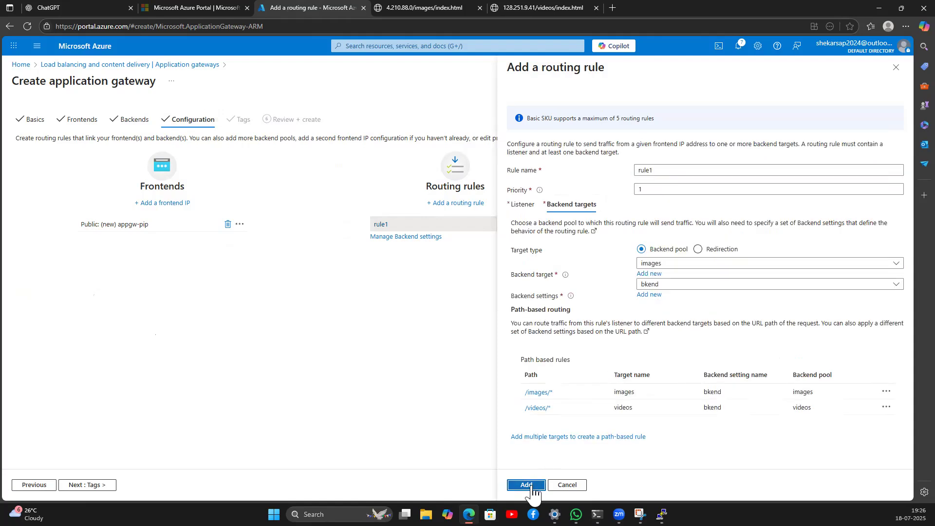
{"action": "left_click", "coordinate": [532, 485]}
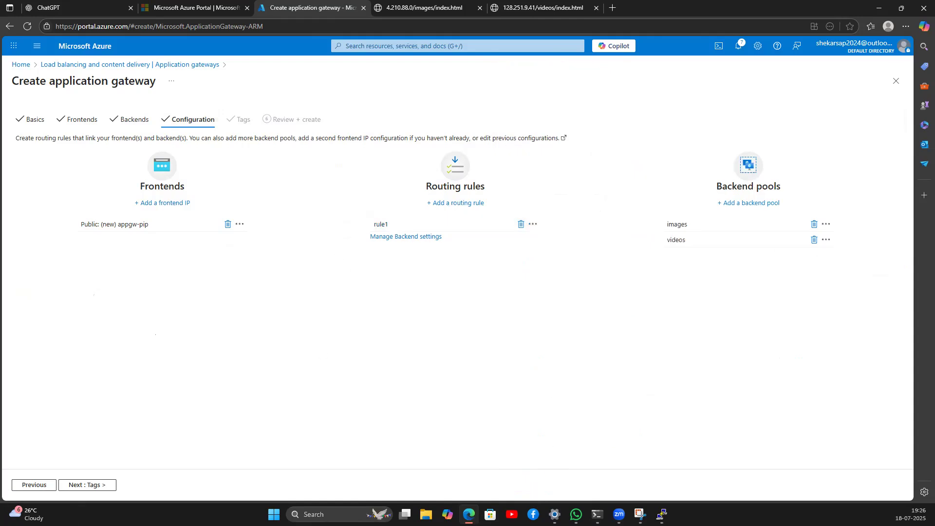
Step: Move through Tags to Review + create and submit the appgw application gateway for creation
{"action": "left_click", "coordinate": [82, 486]}
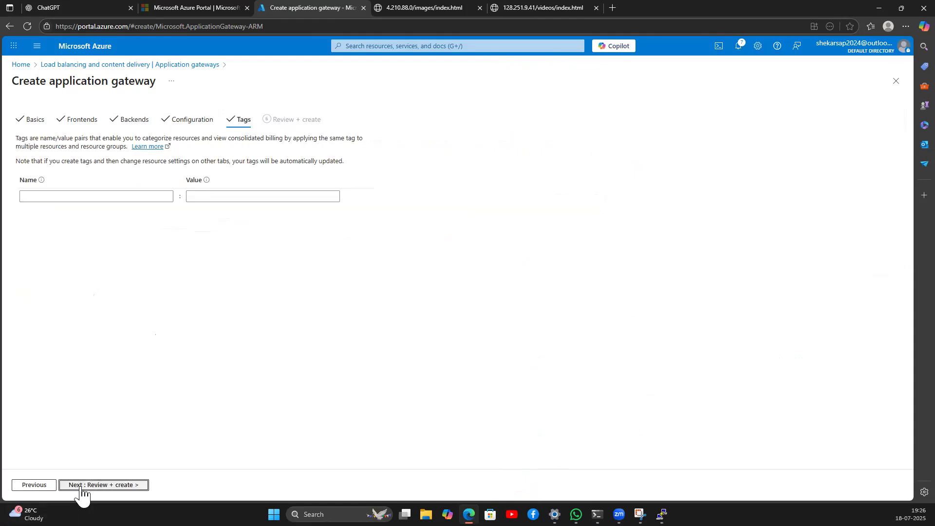
{"action": "left_click", "coordinate": [104, 486]}
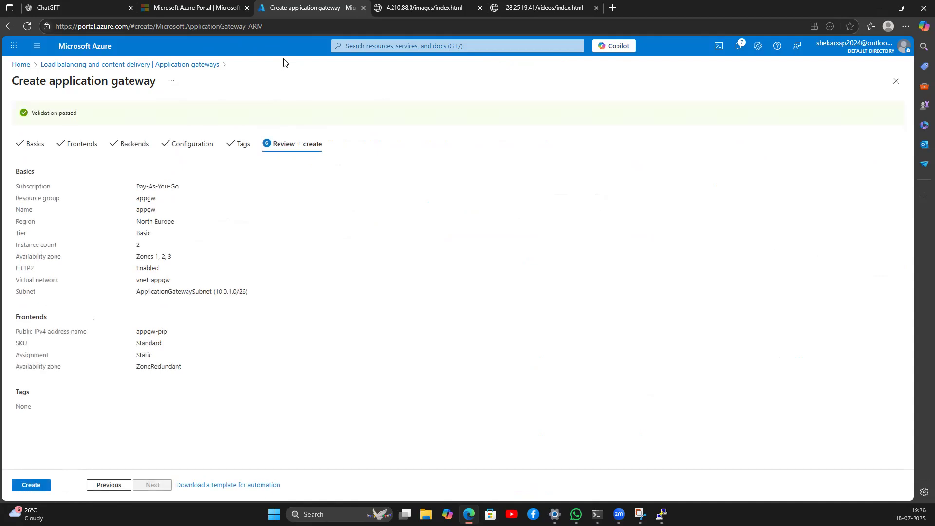
{"action": "left_click", "coordinate": [23, 488]}
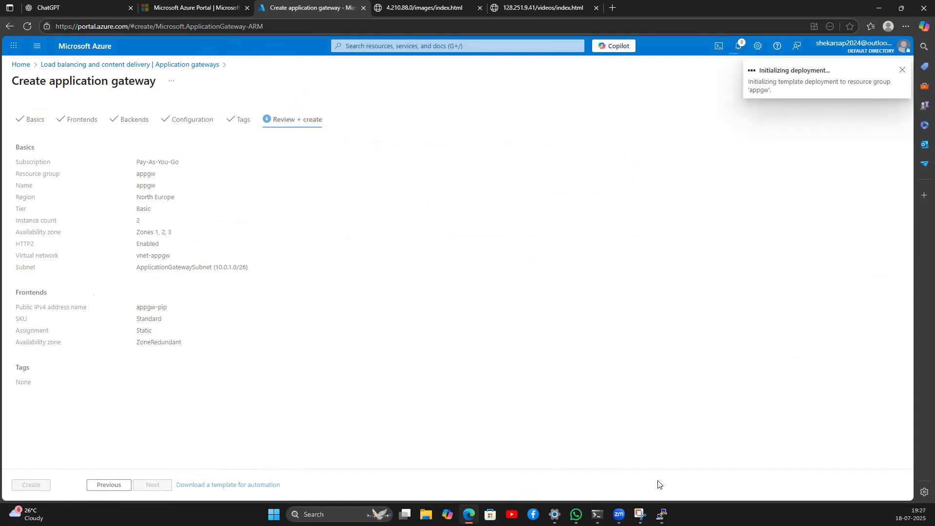
{"action": "left_click", "coordinate": [640, 514]}
Step: Erase the old labels, NW circle, VM label and App/LB/Rules sketch from the whiteboard
{"action": "mouse_move", "coordinate": [401, 121]}
{"action": "left_mouse_down"}
{"action": "mouse_move", "coordinate": [496, 156]}
{"action": "mouse_move", "coordinate": [254, 163]}
{"action": "mouse_move", "coordinate": [223, 153]}
{"action": "mouse_move", "coordinate": [211, 182]}
{"action": "left_mouse_up"}
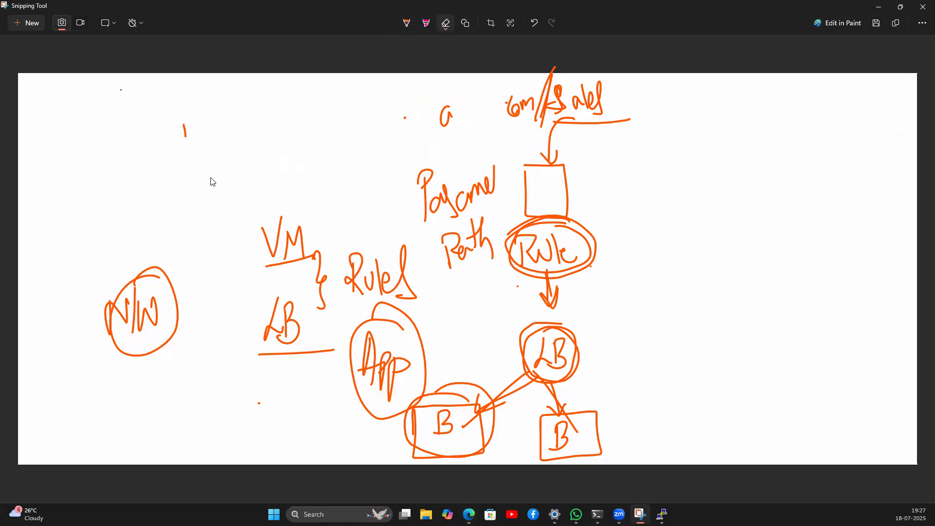
{"action": "mouse_move", "coordinate": [108, 333]}
{"action": "left_mouse_down"}
{"action": "mouse_move", "coordinate": [96, 286]}
{"action": "mouse_move", "coordinate": [317, 218]}
{"action": "left_mouse_up"}
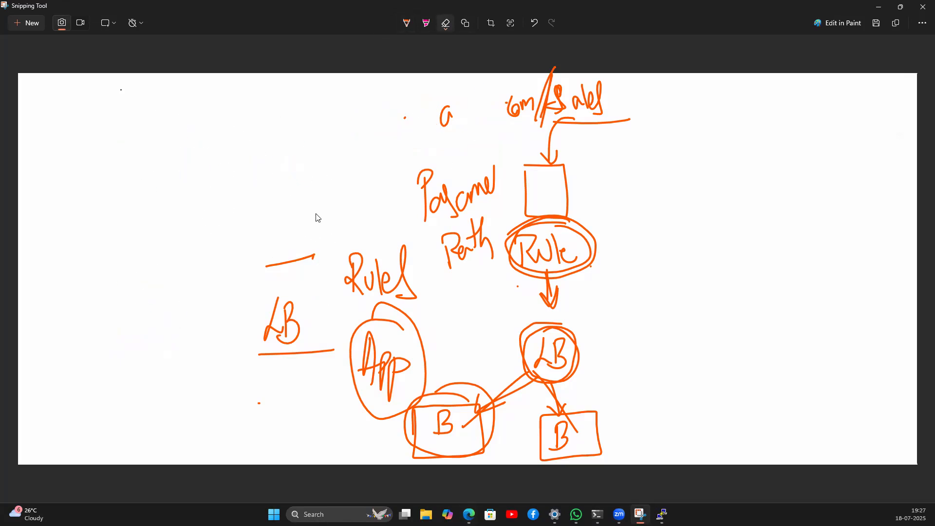
{"action": "mouse_move", "coordinate": [291, 266]}
{"action": "left_mouse_down"}
{"action": "mouse_move", "coordinate": [257, 317]}
{"action": "mouse_move", "coordinate": [336, 352]}
{"action": "mouse_move", "coordinate": [323, 296]}
{"action": "mouse_move", "coordinate": [417, 193]}
{"action": "mouse_move", "coordinate": [438, 185]}
{"action": "mouse_move", "coordinate": [410, 103]}
{"action": "mouse_move", "coordinate": [636, 140]}
{"action": "mouse_move", "coordinate": [515, 208]}
{"action": "mouse_move", "coordinate": [475, 347]}
{"action": "mouse_move", "coordinate": [587, 370]}
{"action": "mouse_move", "coordinate": [482, 425]}
{"action": "mouse_move", "coordinate": [455, 419]}
{"action": "mouse_move", "coordinate": [583, 407]}
{"action": "mouse_move", "coordinate": [379, 355]}
{"action": "mouse_move", "coordinate": [246, 391]}
{"action": "left_mouse_up"}
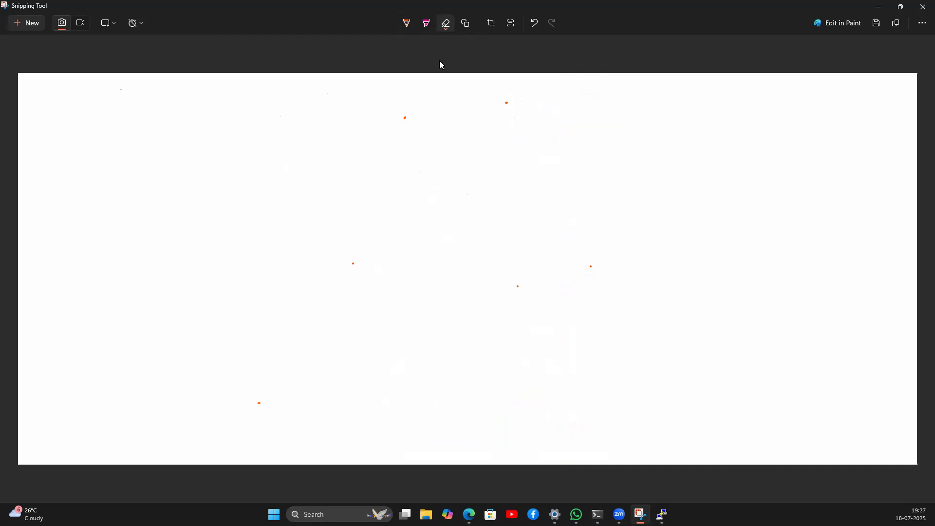
Step: Write 'App' with the pen at the top-left of the blank whiteboard
{"action": "left_click", "coordinate": [408, 27]}
{"action": "mouse_move", "coordinate": [73, 137]}
{"action": "left_mouse_down"}
{"action": "mouse_move", "coordinate": [87, 139]}
{"action": "mouse_move", "coordinate": [92, 121]}
{"action": "left_mouse_up"}
{"action": "mouse_move", "coordinate": [94, 153]}
{"action": "left_mouse_down"}
{"action": "mouse_move", "coordinate": [95, 128]}
{"action": "mouse_move", "coordinate": [113, 121]}
{"action": "left_mouse_up"}
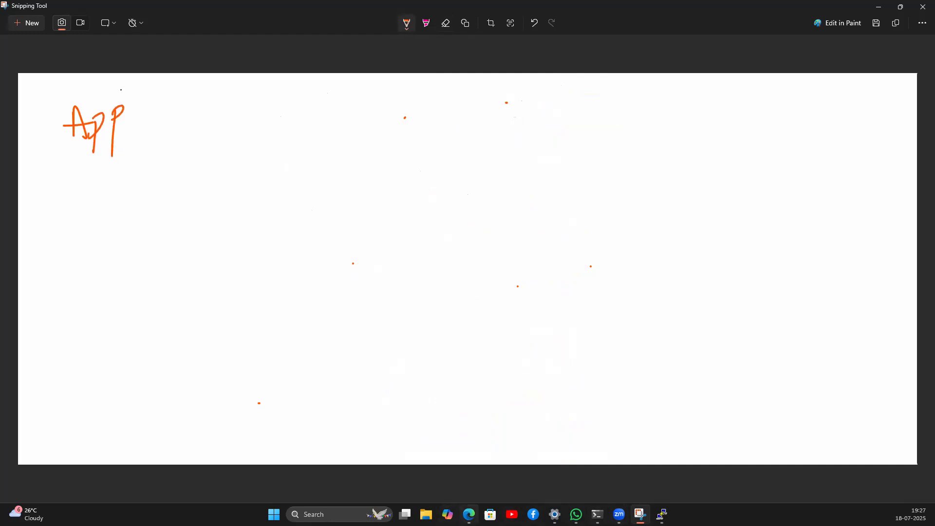
{"action": "left_click", "coordinate": [469, 514]}
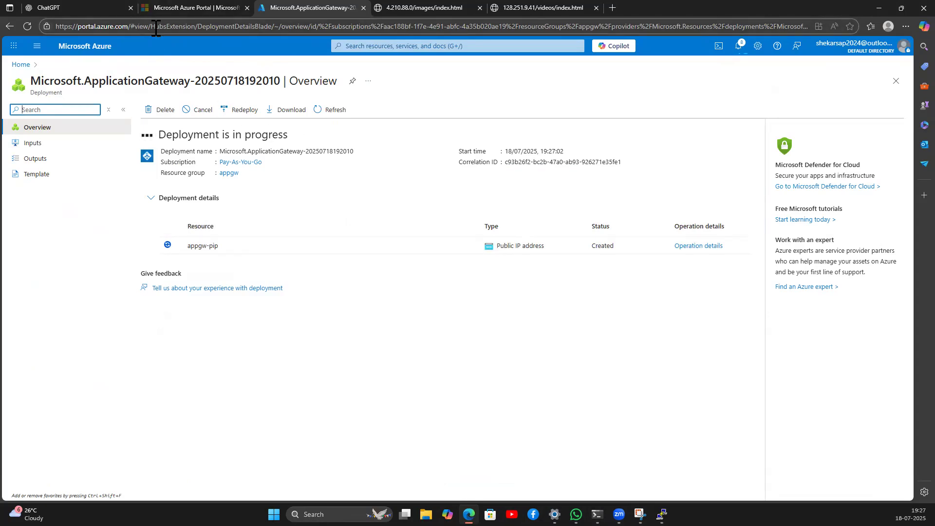
Step: Go to portal Home, highlight '#home' in the URL, and open the videos VM
{"action": "left_click", "coordinate": [80, 46]}
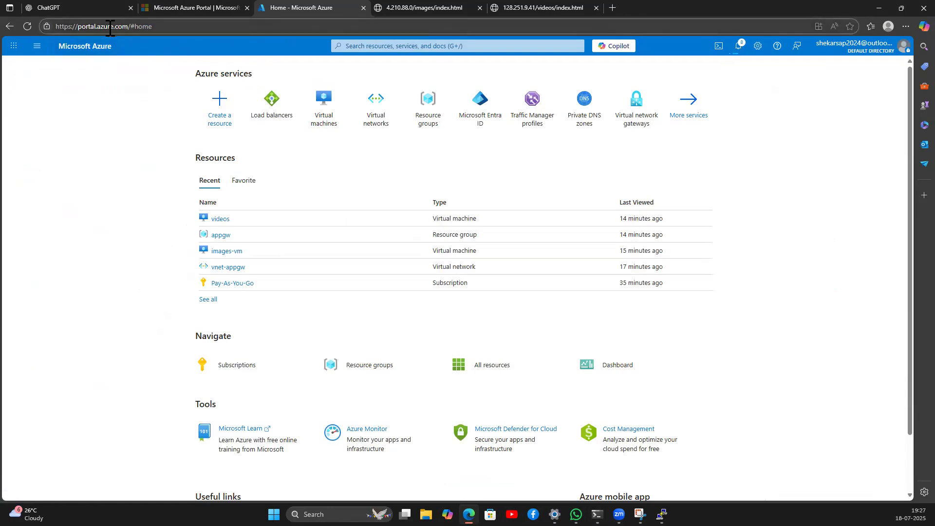
{"action": "left_click_drag", "start_coordinate": [82, 28], "coordinate": [160, 29]}
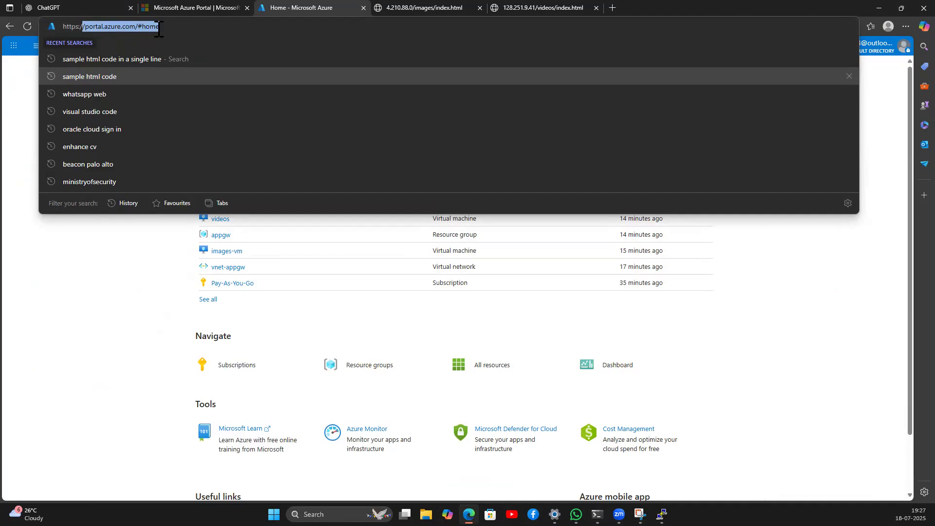
{"action": "left_click", "coordinate": [146, 27]}
{"action": "left_click_drag", "start_coordinate": [140, 30], "coordinate": [160, 28]}
{"action": "left_click", "coordinate": [106, 288]}
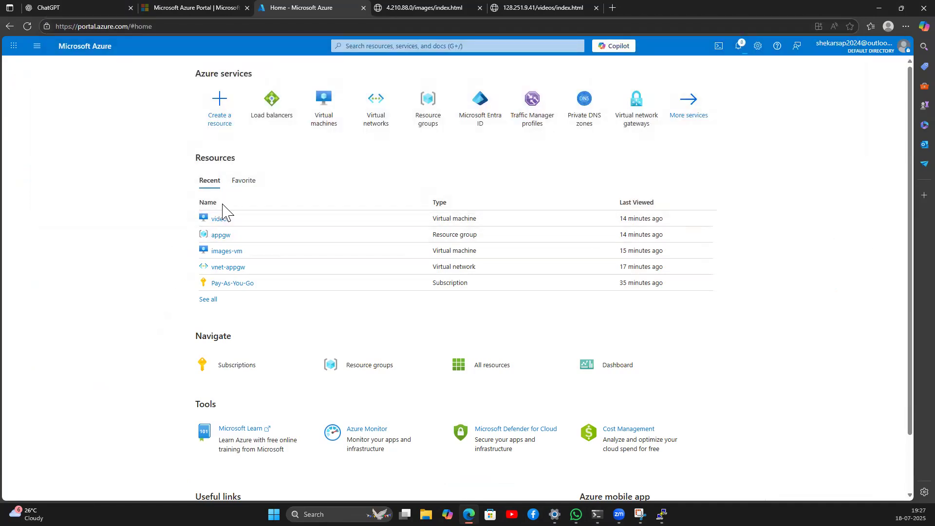
{"action": "left_click", "coordinate": [217, 221]}
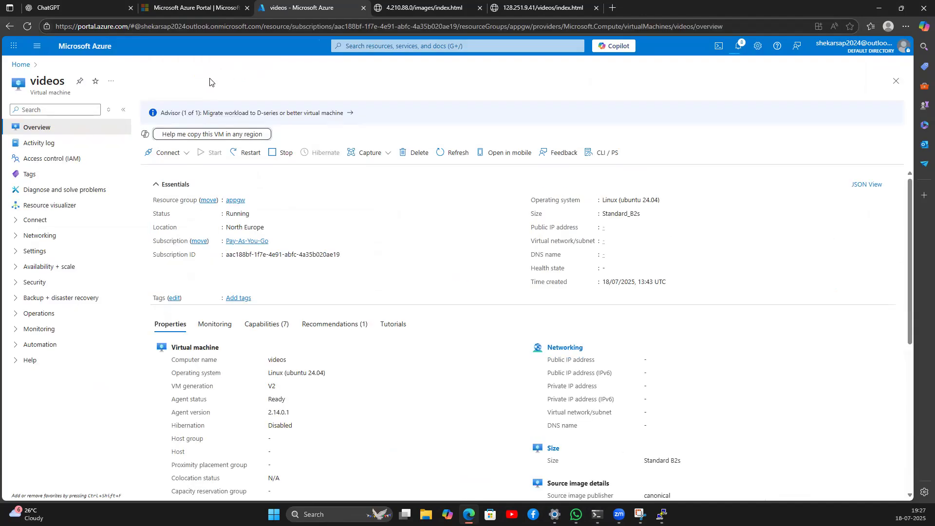
Step: Highlight the videos VM's resource path in the URL, then open its Security > Identity page
{"action": "left_click_drag", "start_coordinate": [133, 30], "coordinate": [514, 29]}
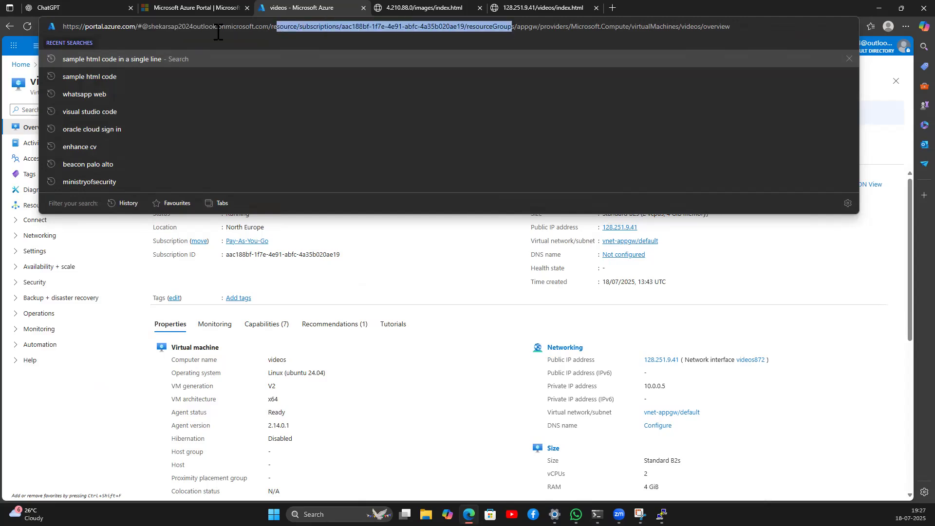
{"action": "left_click", "coordinate": [159, 28]}
{"action": "left_click_drag", "start_coordinate": [140, 27], "coordinate": [743, 30]}
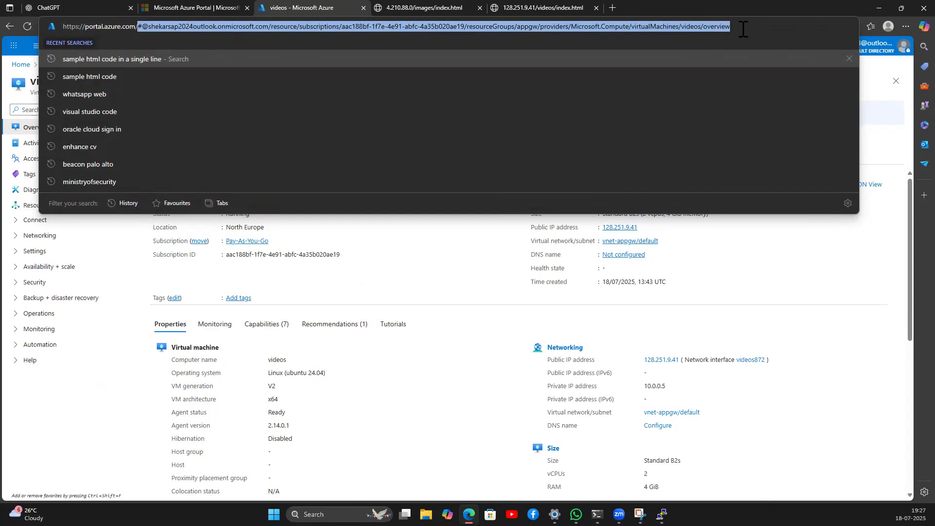
{"action": "left_click", "coordinate": [112, 397]}
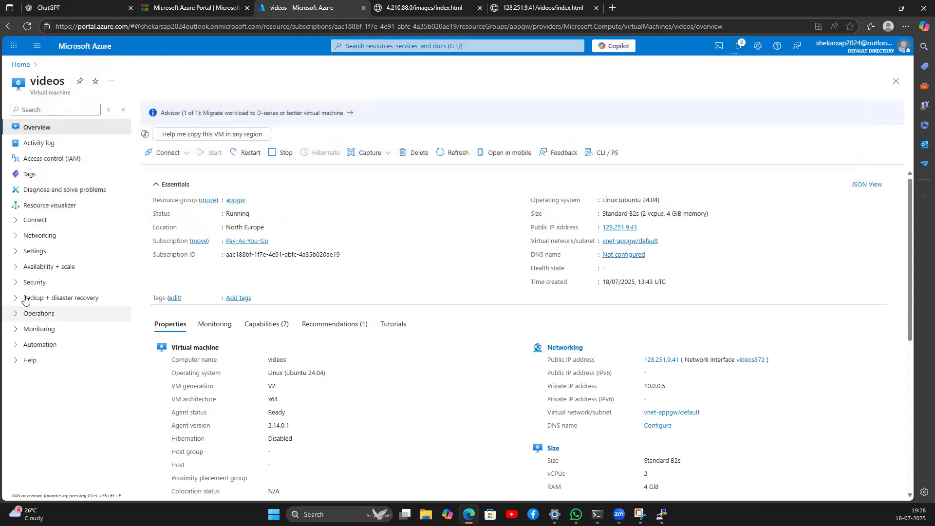
{"action": "left_click", "coordinate": [39, 286]}
{"action": "left_click", "coordinate": [42, 298]}
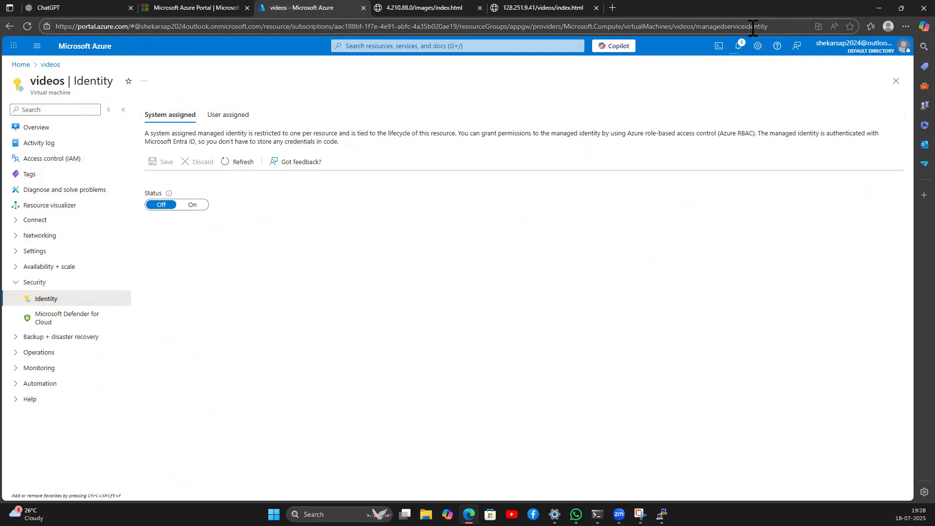
{"action": "left_click_drag", "start_coordinate": [769, 26], "coordinate": [56, 31]}
{"action": "left_click", "coordinate": [456, 293]}
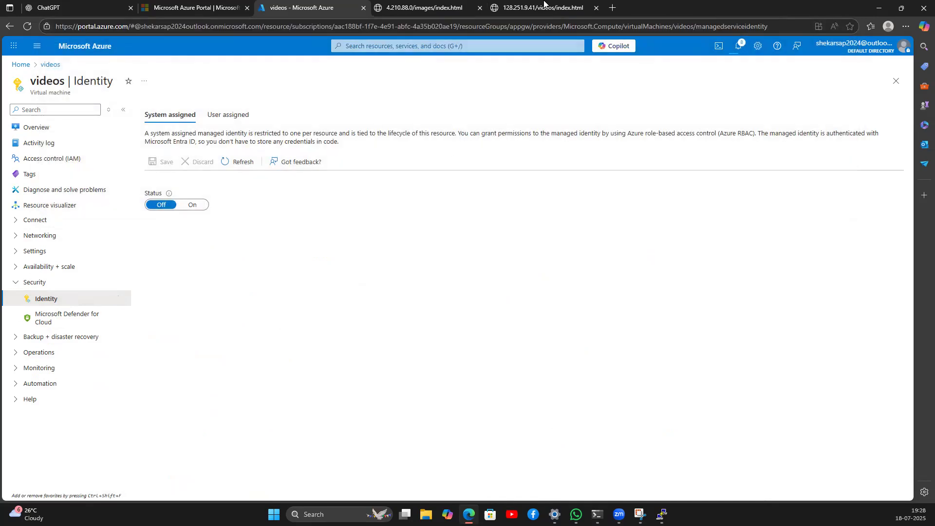
Step: List Application gateways under Load balancers and check notifications for the appgw deployment status
{"action": "left_click", "coordinate": [21, 64]}
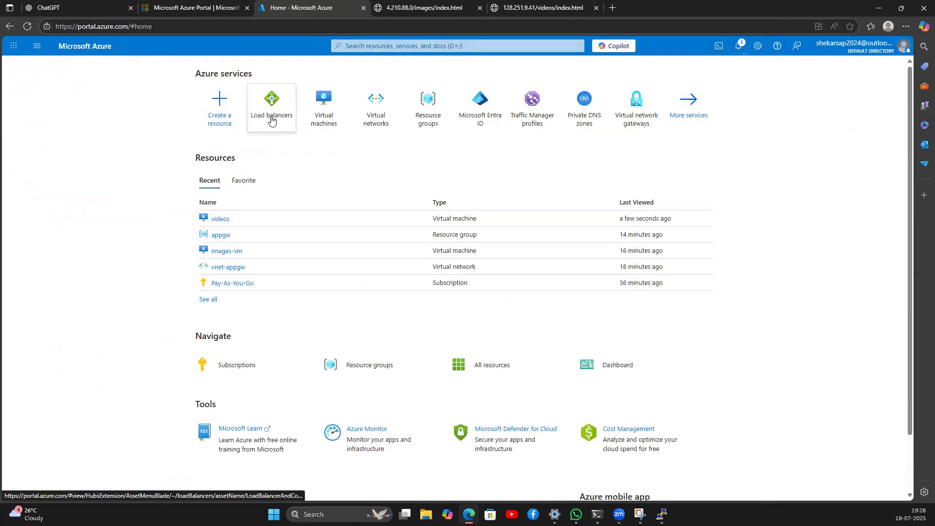
{"action": "left_click", "coordinate": [286, 129]}
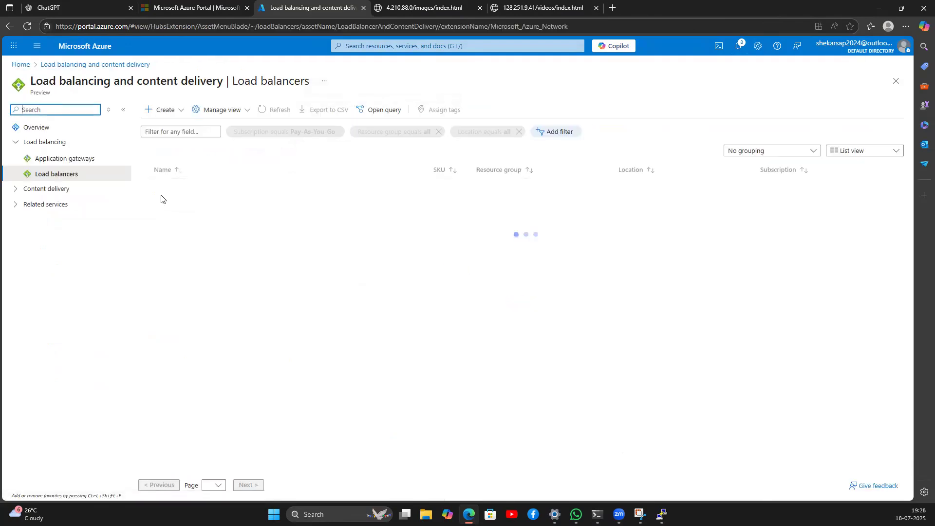
{"action": "left_click", "coordinate": [75, 160]}
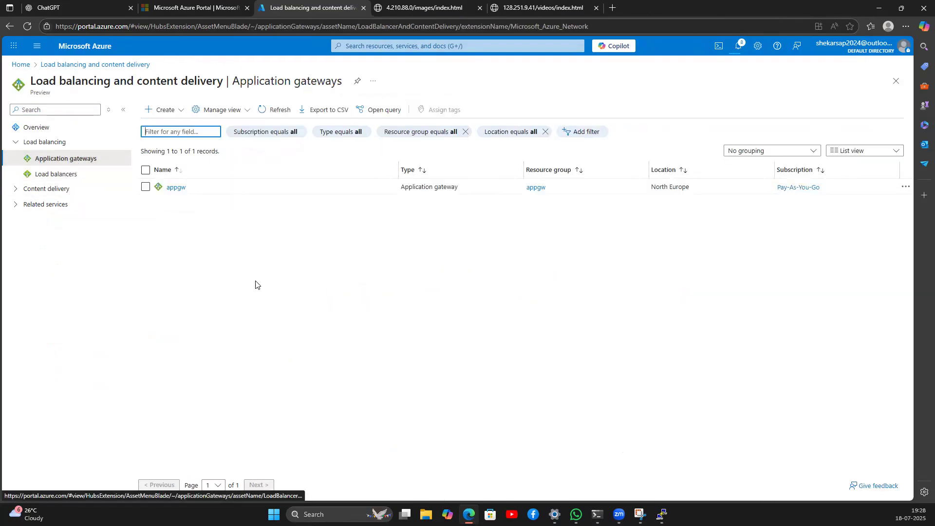
{"action": "left_click", "coordinate": [741, 48]}
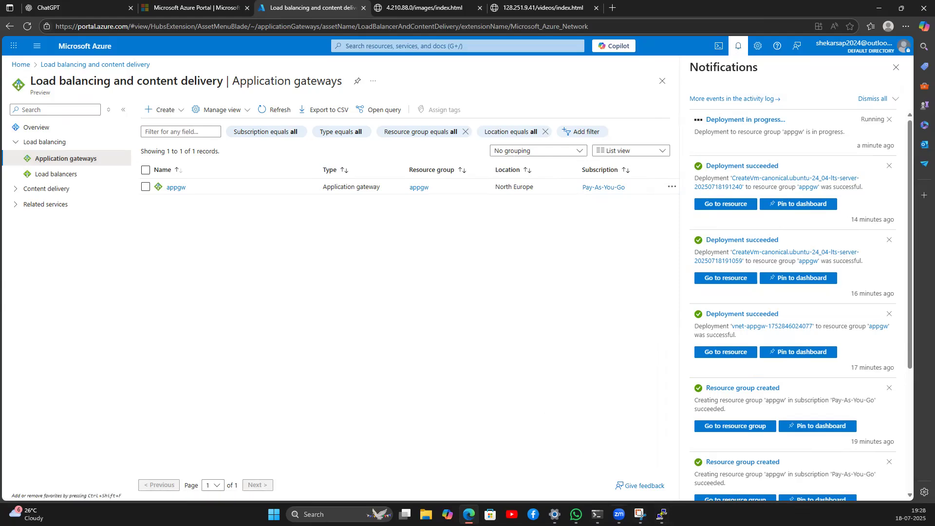
{"action": "left_click", "coordinate": [640, 514]}
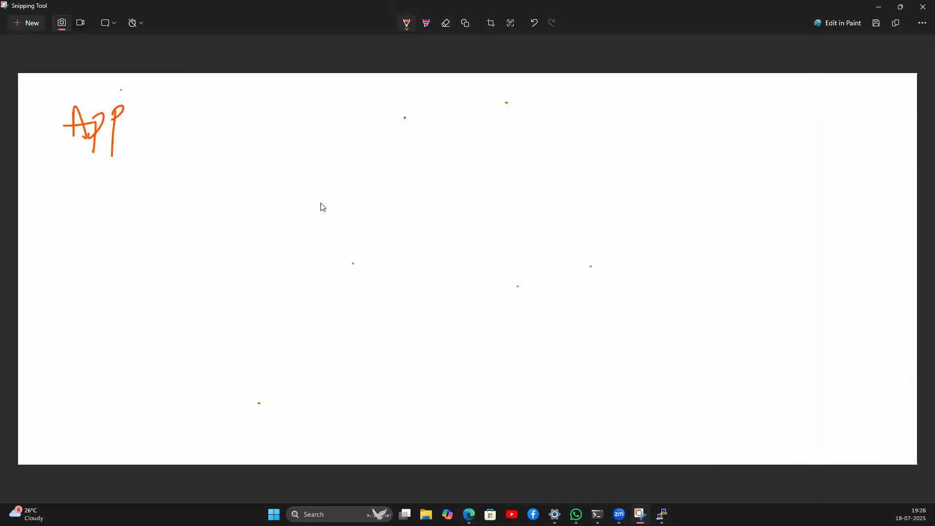
Step: Write /image/index.html with an arrow to 'image', and /image/default.html beneath it
{"action": "left_click_drag", "start_coordinate": [354, 154], "coordinate": [336, 205]}
{"action": "mouse_move", "coordinate": [354, 174]}
{"action": "left_mouse_down"}
{"action": "mouse_move", "coordinate": [367, 196]}
{"action": "mouse_move", "coordinate": [388, 181]}
{"action": "mouse_move", "coordinate": [423, 204]}
{"action": "mouse_move", "coordinate": [472, 182]}
{"action": "mouse_move", "coordinate": [482, 209]}
{"action": "left_mouse_up"}
{"action": "left_click_drag", "start_coordinate": [508, 164], "coordinate": [517, 184]}
{"action": "mouse_move", "coordinate": [522, 169]}
{"action": "left_mouse_down"}
{"action": "mouse_move", "coordinate": [524, 187]}
{"action": "mouse_move", "coordinate": [554, 184]}
{"action": "left_mouse_up"}
{"action": "mouse_move", "coordinate": [559, 151]}
{"action": "left_mouse_down"}
{"action": "mouse_move", "coordinate": [560, 178]}
{"action": "mouse_move", "coordinate": [666, 149]}
{"action": "mouse_move", "coordinate": [668, 163]}
{"action": "left_mouse_up"}
{"action": "mouse_move", "coordinate": [682, 152]}
{"action": "left_mouse_down"}
{"action": "mouse_move", "coordinate": [681, 160]}
{"action": "mouse_move", "coordinate": [685, 131]}
{"action": "mouse_move", "coordinate": [712, 161]}
{"action": "mouse_move", "coordinate": [729, 151]}
{"action": "mouse_move", "coordinate": [737, 174]}
{"action": "mouse_move", "coordinate": [749, 148]}
{"action": "left_mouse_up"}
{"action": "left_click_drag", "start_coordinate": [351, 221], "coordinate": [339, 266]}
{"action": "mouse_move", "coordinate": [354, 249]}
{"action": "left_mouse_down"}
{"action": "mouse_move", "coordinate": [353, 269]}
{"action": "mouse_move", "coordinate": [431, 235]}
{"action": "mouse_move", "coordinate": [436, 266]}
{"action": "left_mouse_up"}
{"action": "mouse_move", "coordinate": [462, 229]}
{"action": "left_mouse_down"}
{"action": "mouse_move", "coordinate": [490, 229]}
{"action": "mouse_move", "coordinate": [518, 209]}
{"action": "mouse_move", "coordinate": [555, 227]}
{"action": "mouse_move", "coordinate": [574, 209]}
{"action": "mouse_move", "coordinate": [587, 229]}
{"action": "mouse_move", "coordinate": [681, 195]}
{"action": "left_mouse_up"}
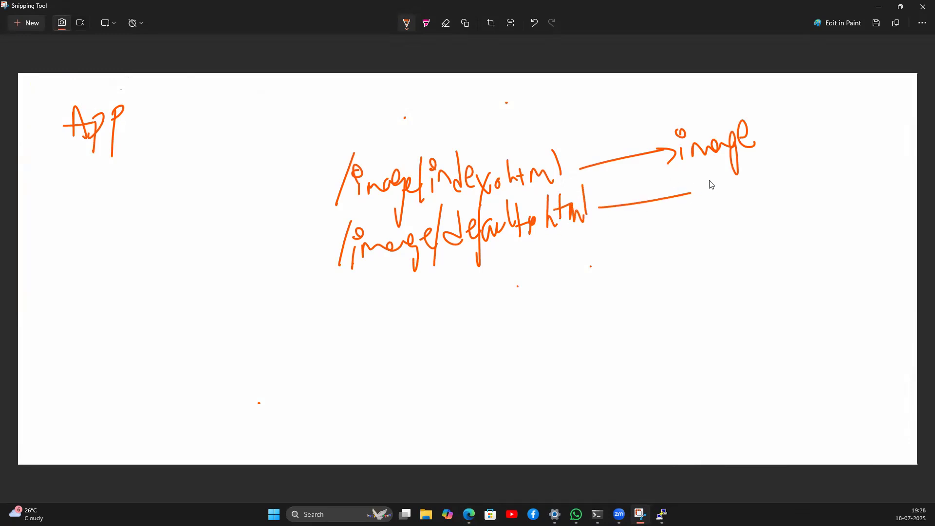
Step: Circle both /image paths, write '/image/*' below them, and circle 'image'
{"action": "mouse_move", "coordinate": [444, 149]}
{"action": "left_mouse_down"}
{"action": "mouse_move", "coordinate": [331, 161]}
{"action": "mouse_move", "coordinate": [458, 277]}
{"action": "mouse_move", "coordinate": [617, 194]}
{"action": "mouse_move", "coordinate": [382, 151]}
{"action": "left_mouse_up"}
{"action": "mouse_move", "coordinate": [428, 283]}
{"action": "left_mouse_down"}
{"action": "mouse_move", "coordinate": [413, 324]}
{"action": "mouse_move", "coordinate": [461, 321]}
{"action": "mouse_move", "coordinate": [485, 307]}
{"action": "mouse_move", "coordinate": [497, 320]}
{"action": "left_mouse_up"}
{"action": "left_click_drag", "start_coordinate": [503, 283], "coordinate": [496, 332]}
{"action": "left_click_drag", "start_coordinate": [514, 298], "coordinate": [533, 298]}
{"action": "mouse_move", "coordinate": [528, 292]}
{"action": "left_mouse_down"}
{"action": "mouse_move", "coordinate": [522, 315]}
{"action": "mouse_move", "coordinate": [532, 305]}
{"action": "left_mouse_up"}
{"action": "left_click_drag", "start_coordinate": [530, 291], "coordinate": [516, 311]}
{"action": "mouse_move", "coordinate": [422, 147]}
{"action": "left_mouse_down"}
{"action": "mouse_move", "coordinate": [421, 200]}
{"action": "mouse_move", "coordinate": [658, 189]}
{"action": "left_mouse_up"}
{"action": "mouse_move", "coordinate": [699, 115]}
{"action": "left_mouse_down"}
{"action": "mouse_move", "coordinate": [688, 173]}
{"action": "mouse_move", "coordinate": [742, 106]}
{"action": "mouse_move", "coordinate": [675, 113]}
{"action": "left_mouse_up"}
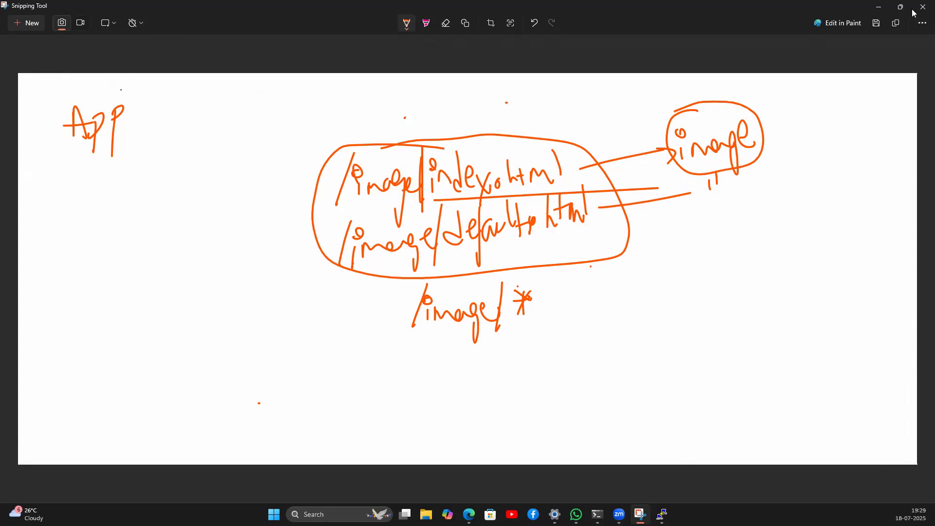
{"action": "left_click", "coordinate": [879, 7]}
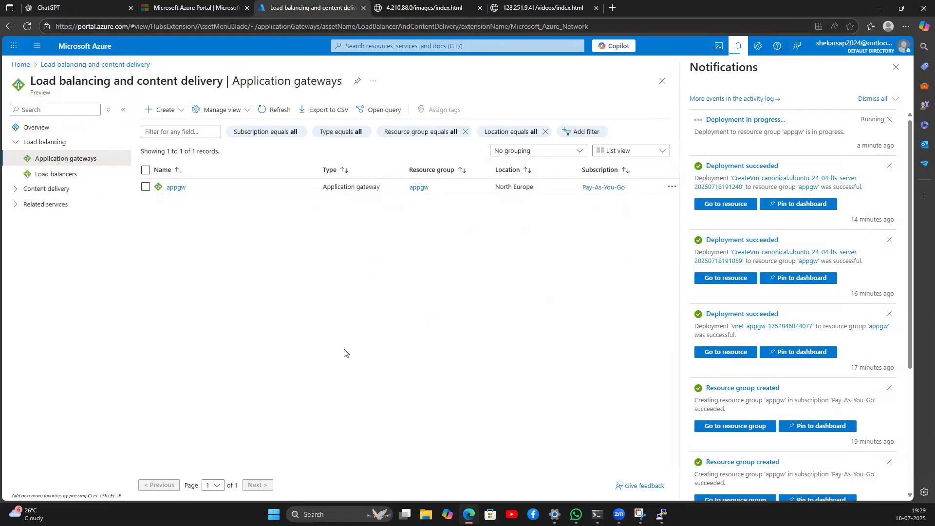
Step: Write NE over a left App label and a second label extended to 'Appgw'
{"action": "left_click", "coordinate": [640, 514]}
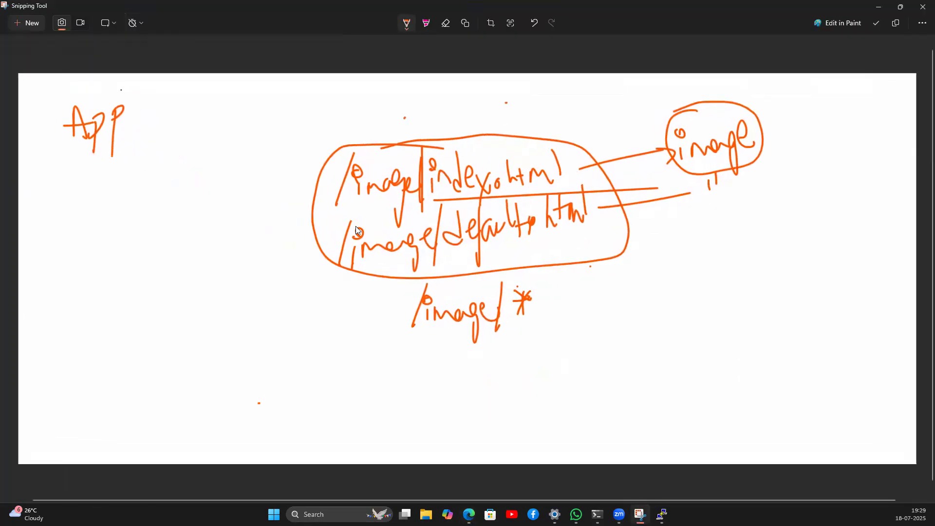
{"action": "mouse_move", "coordinate": [41, 274]}
{"action": "left_mouse_down"}
{"action": "mouse_move", "coordinate": [66, 292]}
{"action": "mouse_move", "coordinate": [73, 259]}
{"action": "mouse_move", "coordinate": [96, 271]}
{"action": "left_mouse_up"}
{"action": "mouse_move", "coordinate": [56, 227]}
{"action": "left_mouse_down"}
{"action": "mouse_move", "coordinate": [70, 202]}
{"action": "mouse_move", "coordinate": [78, 225]}
{"action": "mouse_move", "coordinate": [85, 188]}
{"action": "left_mouse_up"}
{"action": "mouse_move", "coordinate": [211, 173]}
{"action": "left_mouse_down"}
{"action": "mouse_move", "coordinate": [211, 205]}
{"action": "mouse_move", "coordinate": [217, 171]}
{"action": "left_mouse_up"}
{"action": "left_click_drag", "start_coordinate": [193, 219], "coordinate": [226, 203]}
{"action": "mouse_move", "coordinate": [203, 268]}
{"action": "left_mouse_down"}
{"action": "mouse_move", "coordinate": [213, 228]}
{"action": "mouse_move", "coordinate": [215, 259]}
{"action": "left_mouse_up"}
{"action": "mouse_move", "coordinate": [195, 258]}
{"action": "left_mouse_down"}
{"action": "mouse_move", "coordinate": [230, 242]}
{"action": "mouse_move", "coordinate": [232, 225]}
{"action": "left_mouse_up"}
{"action": "mouse_move", "coordinate": [237, 262]}
{"action": "left_mouse_down"}
{"action": "mouse_move", "coordinate": [236, 233]}
{"action": "mouse_move", "coordinate": [250, 280]}
{"action": "left_mouse_up"}
{"action": "left_click_drag", "start_coordinate": [261, 241], "coordinate": [278, 215]}
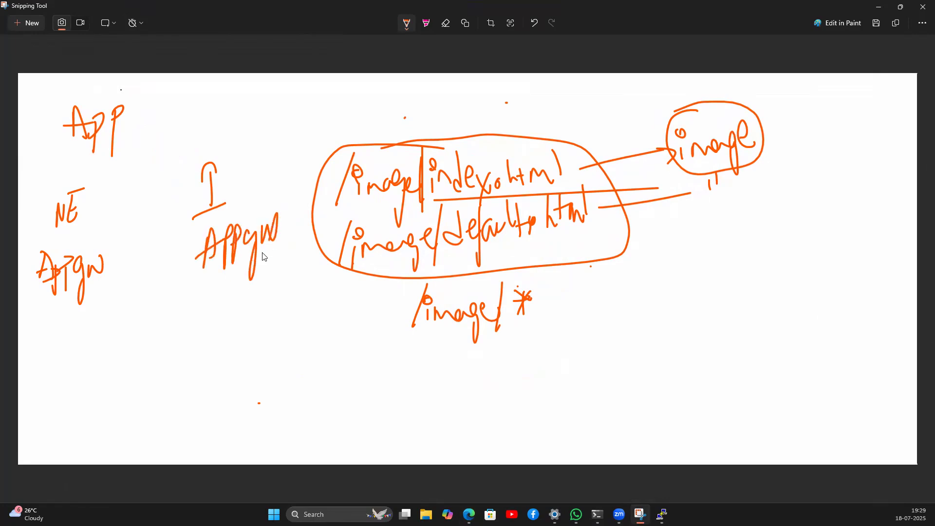
Step: Bracket the two Appgw labels, write and underline 'Traffic' beneath, and circle both labels
{"action": "mouse_move", "coordinate": [102, 302]}
{"action": "left_mouse_down"}
{"action": "mouse_move", "coordinate": [156, 320]}
{"action": "mouse_move", "coordinate": [223, 292]}
{"action": "mouse_move", "coordinate": [222, 277]}
{"action": "left_mouse_up"}
{"action": "left_click_drag", "start_coordinate": [161, 317], "coordinate": [151, 342]}
{"action": "mouse_move", "coordinate": [139, 345]}
{"action": "left_mouse_down"}
{"action": "mouse_move", "coordinate": [154, 341]}
{"action": "mouse_move", "coordinate": [188, 378]}
{"action": "left_mouse_up"}
{"action": "left_click_drag", "start_coordinate": [191, 336], "coordinate": [194, 377]}
{"action": "mouse_move", "coordinate": [200, 351]}
{"action": "left_mouse_down"}
{"action": "mouse_move", "coordinate": [201, 361]}
{"action": "mouse_move", "coordinate": [201, 336]}
{"action": "left_mouse_up"}
{"action": "left_click_drag", "start_coordinate": [213, 347], "coordinate": [216, 361]}
{"action": "left_click_drag", "start_coordinate": [136, 388], "coordinate": [213, 382]}
{"action": "mouse_move", "coordinate": [64, 241]}
{"action": "left_mouse_down"}
{"action": "mouse_move", "coordinate": [52, 298]}
{"action": "mouse_move", "coordinate": [65, 240]}
{"action": "left_mouse_up"}
{"action": "mouse_move", "coordinate": [228, 221]}
{"action": "left_mouse_down"}
{"action": "mouse_move", "coordinate": [227, 272]}
{"action": "mouse_move", "coordinate": [243, 212]}
{"action": "left_mouse_up"}
{"action": "left_click_drag", "start_coordinate": [231, 408], "coordinate": [343, 392]}
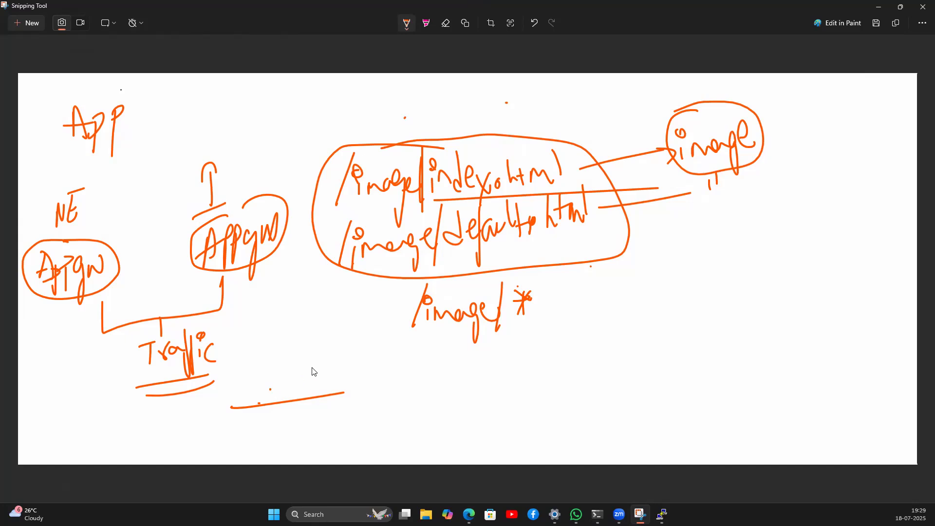
{"action": "left_click", "coordinate": [878, 7]}
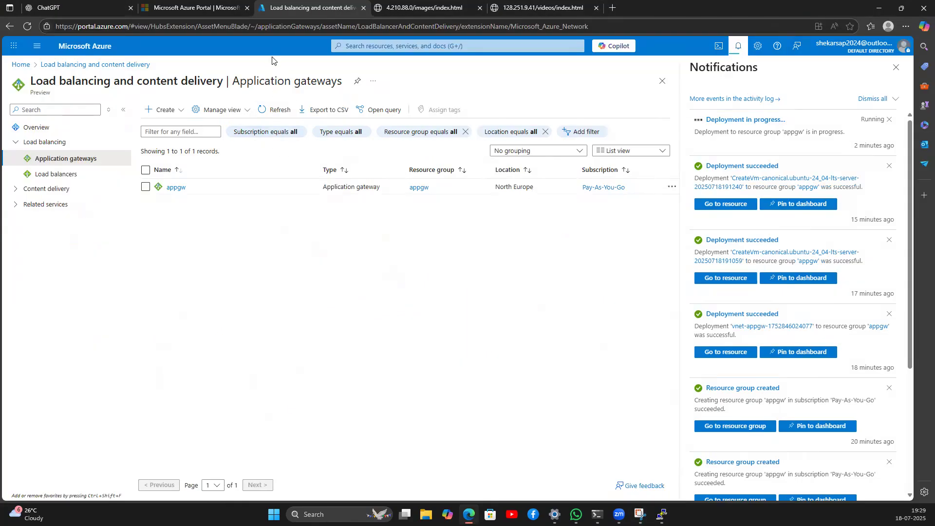
Step: Draw brackets under the /image/* note and a connector arrow, starting to write 'Cname'
{"action": "left_click", "coordinate": [548, 458]}
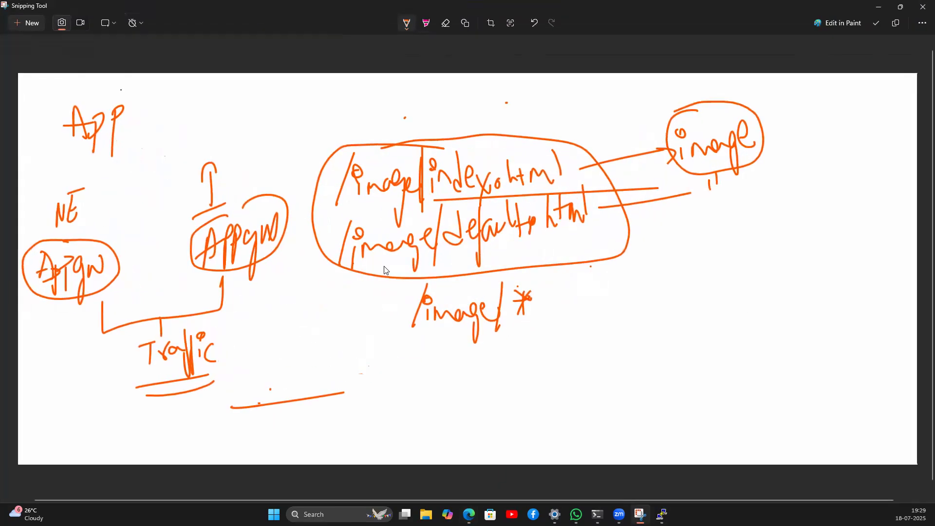
{"action": "mouse_move", "coordinate": [366, 368]}
{"action": "left_mouse_down"}
{"action": "mouse_move", "coordinate": [378, 413]}
{"action": "mouse_move", "coordinate": [401, 405]}
{"action": "left_mouse_up"}
{"action": "left_click_drag", "start_coordinate": [552, 350], "coordinate": [541, 392]}
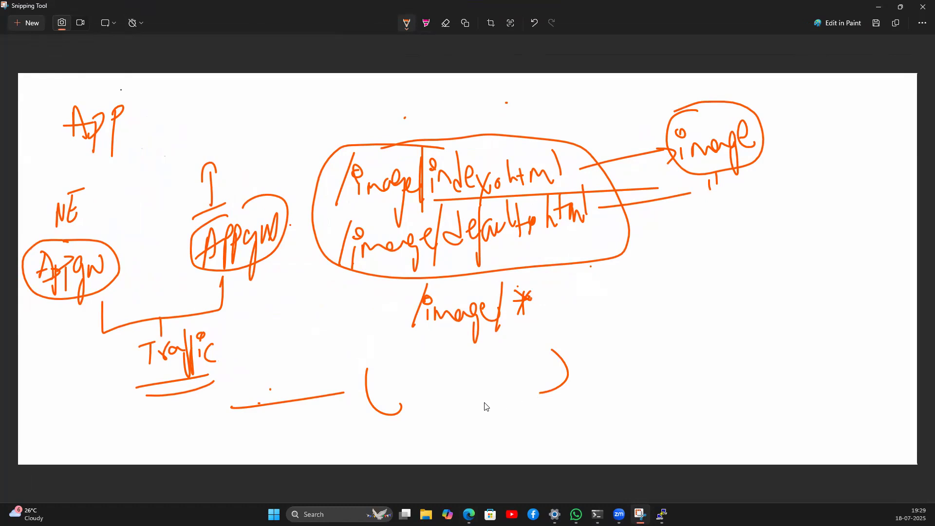
{"action": "mouse_move", "coordinate": [468, 385]}
{"action": "left_mouse_down"}
{"action": "mouse_move", "coordinate": [468, 427]}
{"action": "mouse_move", "coordinate": [586, 410]}
{"action": "left_mouse_up"}
{"action": "left_click_drag", "start_coordinate": [462, 393], "coordinate": [492, 390]}
{"action": "mouse_move", "coordinate": [609, 393]}
{"action": "left_mouse_down"}
{"action": "mouse_move", "coordinate": [591, 417]}
{"action": "mouse_move", "coordinate": [690, 411]}
{"action": "left_mouse_up"}
Step: Add brackets after 'Cname', write and box 'domain', then glance at Azure and return to the sketch
{"action": "left_click_drag", "start_coordinate": [716, 367], "coordinate": [741, 408]}
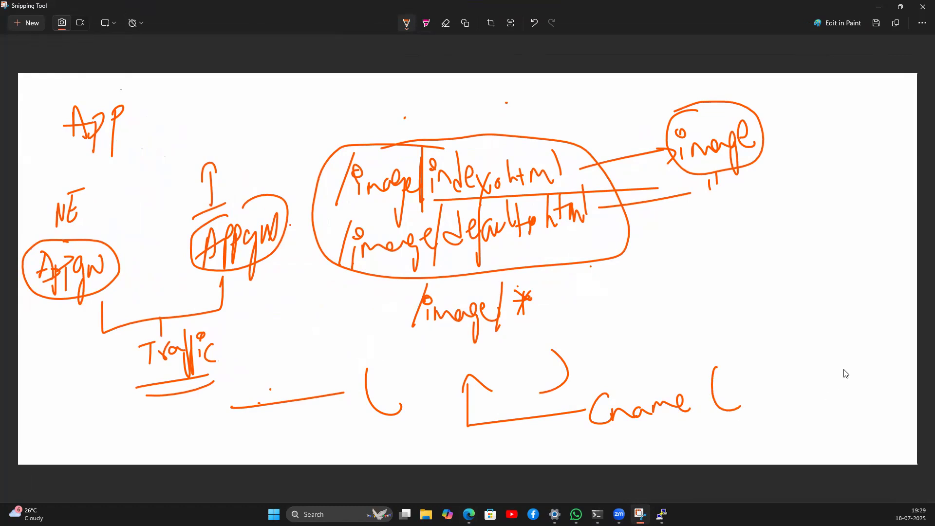
{"action": "left_click_drag", "start_coordinate": [888, 349], "coordinate": [892, 395]}
{"action": "mouse_move", "coordinate": [774, 290]}
{"action": "left_mouse_down"}
{"action": "mouse_move", "coordinate": [775, 322]}
{"action": "mouse_move", "coordinate": [839, 312]}
{"action": "left_mouse_up"}
{"action": "left_click_drag", "start_coordinate": [831, 286], "coordinate": [831, 293]}
{"action": "mouse_move", "coordinate": [839, 308]}
{"action": "left_mouse_down"}
{"action": "mouse_move", "coordinate": [850, 298]}
{"action": "mouse_move", "coordinate": [860, 315]}
{"action": "left_mouse_up"}
{"action": "mouse_move", "coordinate": [860, 315]}
{"action": "left_mouse_down"}
{"action": "mouse_move", "coordinate": [764, 346]}
{"action": "mouse_move", "coordinate": [736, 282]}
{"action": "mouse_move", "coordinate": [844, 272]}
{"action": "mouse_move", "coordinate": [860, 316]}
{"action": "left_mouse_up"}
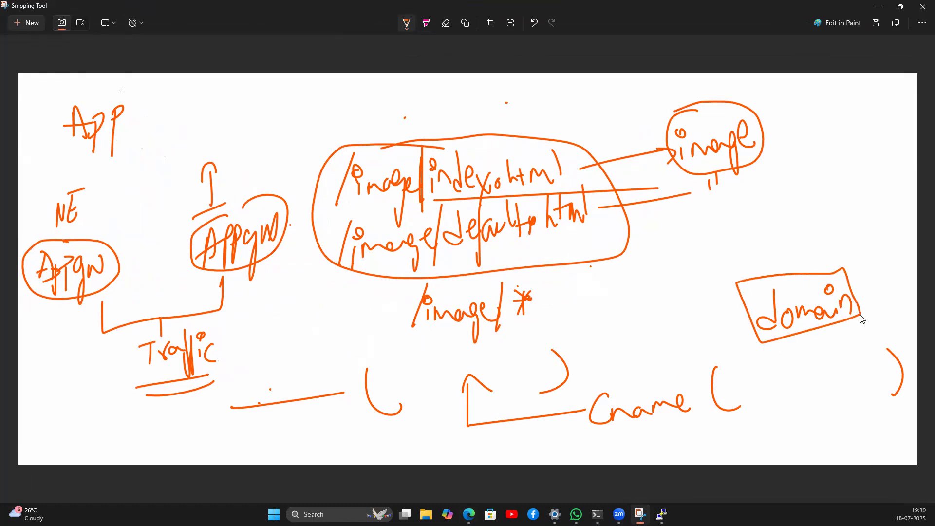
{"action": "left_click", "coordinate": [872, 10]}
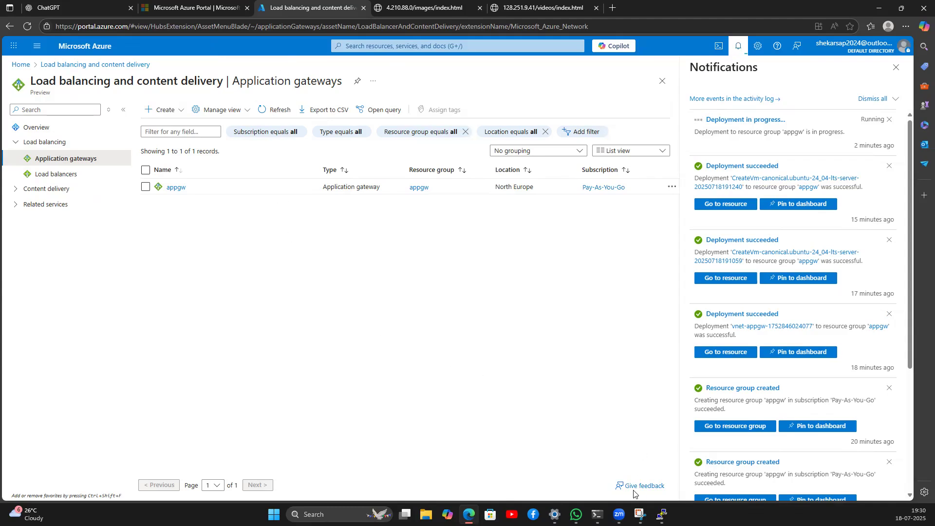
{"action": "left_click", "coordinate": [640, 515]}
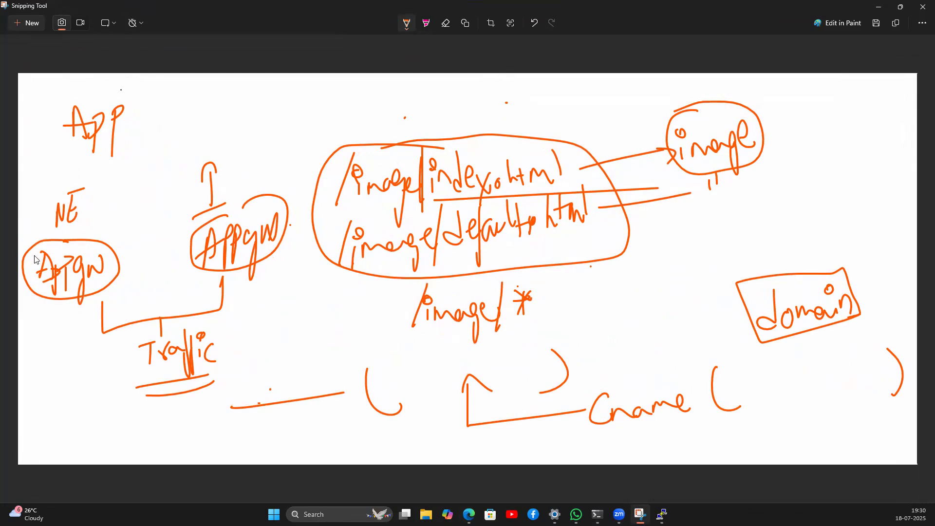
Step: Cross out the left Appgw oval and sketch an arrow toward the right Appgw
{"action": "left_click_drag", "start_coordinate": [39, 239], "coordinate": [88, 297]}
{"action": "left_click_drag", "start_coordinate": [94, 224], "coordinate": [32, 351]}
{"action": "mouse_move", "coordinate": [173, 217]}
{"action": "left_mouse_down"}
{"action": "mouse_move", "coordinate": [187, 253]}
{"action": "mouse_move", "coordinate": [175, 258]}
{"action": "left_mouse_up"}
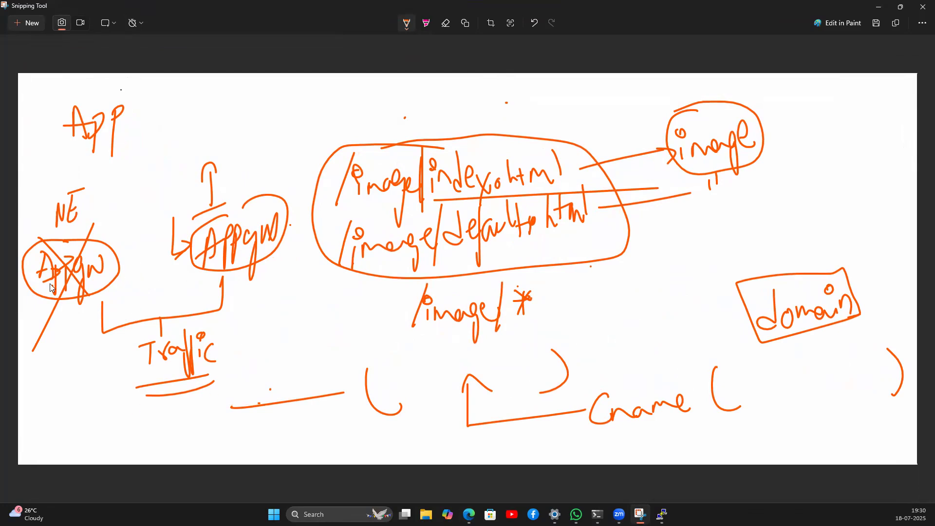
{"action": "left_click_drag", "start_coordinate": [38, 232], "coordinate": [97, 296]}
{"action": "left_click_drag", "start_coordinate": [95, 226], "coordinate": [48, 340]}
Step: Route the traffic line into the right Appgw oval, then return to Azure with notifications closed
{"action": "mouse_move", "coordinate": [186, 311]}
{"action": "left_mouse_down"}
{"action": "mouse_move", "coordinate": [214, 287]}
{"action": "mouse_move", "coordinate": [212, 274]}
{"action": "left_mouse_up"}
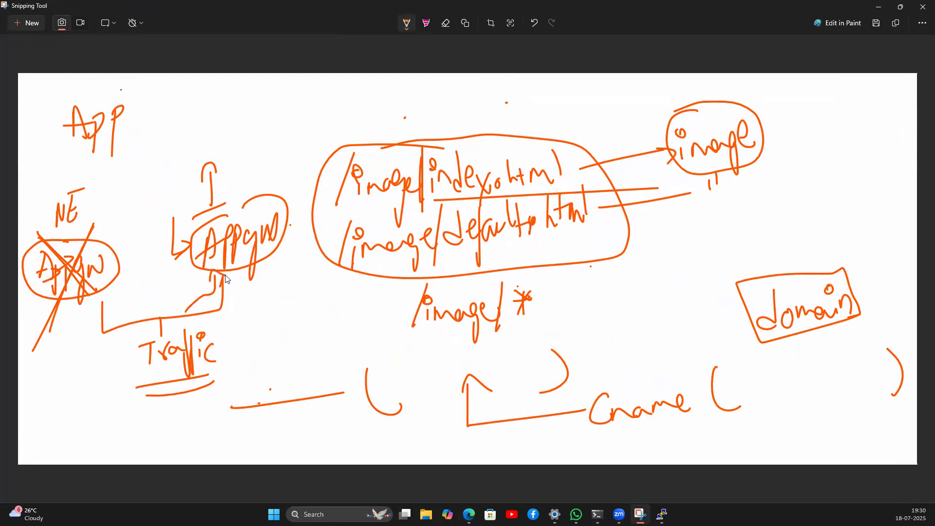
{"action": "left_click", "coordinate": [287, 342]}
{"action": "mouse_move", "coordinate": [144, 305]}
{"action": "left_mouse_down"}
{"action": "mouse_move", "coordinate": [198, 292]}
{"action": "mouse_move", "coordinate": [214, 257]}
{"action": "left_mouse_up"}
{"action": "left_click", "coordinate": [264, 323]}
{"action": "left_click", "coordinate": [878, 7]}
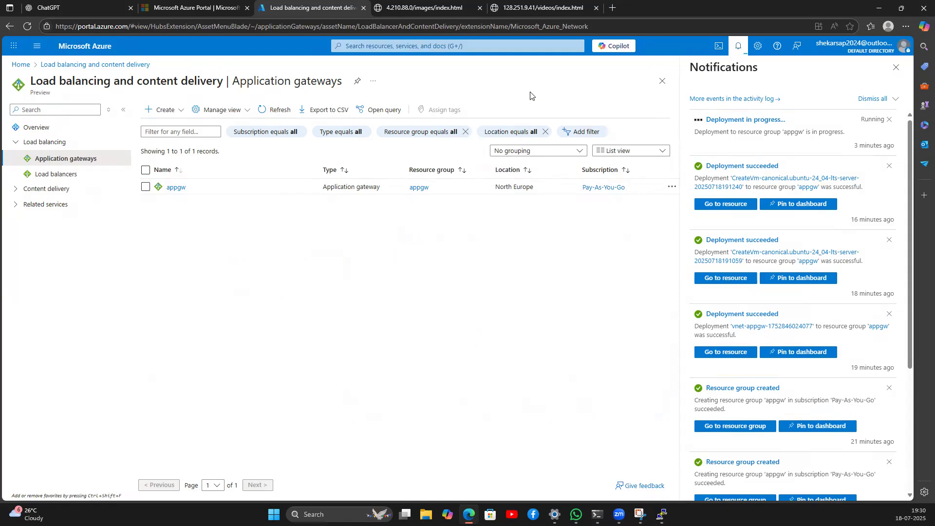
{"action": "left_click", "coordinate": [896, 67]}
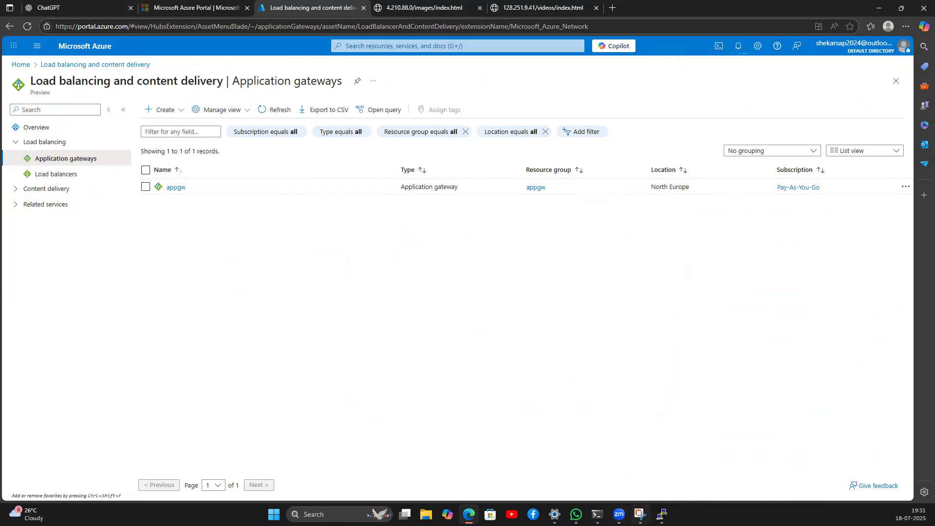
Step: Write 'Produ → DR' above the diagram sketch
{"action": "left_click", "coordinate": [639, 514]}
{"action": "mouse_move", "coordinate": [235, 104]}
{"action": "left_mouse_down"}
{"action": "mouse_move", "coordinate": [230, 138]}
{"action": "mouse_move", "coordinate": [256, 136]}
{"action": "left_mouse_up"}
{"action": "left_click_drag", "start_coordinate": [261, 120], "coordinate": [264, 118]}
{"action": "left_click_drag", "start_coordinate": [274, 103], "coordinate": [278, 123]}
{"action": "left_click_drag", "start_coordinate": [283, 113], "coordinate": [357, 106]}
{"action": "left_click_drag", "start_coordinate": [353, 91], "coordinate": [347, 119]}
{"action": "left_click_drag", "start_coordinate": [380, 95], "coordinate": [375, 114]}
{"action": "mouse_move", "coordinate": [407, 81]}
{"action": "left_mouse_down"}
{"action": "mouse_move", "coordinate": [405, 114]}
{"action": "mouse_move", "coordinate": [397, 102]}
{"action": "left_mouse_up"}
{"action": "left_click_drag", "start_coordinate": [397, 101], "coordinate": [432, 114]}
Step: Underline the note, link Appgw to the path box, then check Azure's deployment notifications
{"action": "mouse_move", "coordinate": [237, 145]}
{"action": "left_mouse_down"}
{"action": "mouse_move", "coordinate": [306, 136]}
{"action": "mouse_move", "coordinate": [265, 172]}
{"action": "mouse_move", "coordinate": [294, 174]}
{"action": "left_mouse_up"}
{"action": "mouse_move", "coordinate": [388, 126]}
{"action": "left_mouse_down"}
{"action": "mouse_move", "coordinate": [389, 146]}
{"action": "mouse_move", "coordinate": [407, 146]}
{"action": "left_mouse_up"}
{"action": "left_click_drag", "start_coordinate": [422, 149], "coordinate": [383, 156]}
{"action": "left_click_drag", "start_coordinate": [258, 197], "coordinate": [329, 187]}
{"action": "left_click", "coordinate": [879, 6]}
{"action": "left_click", "coordinate": [738, 45]}
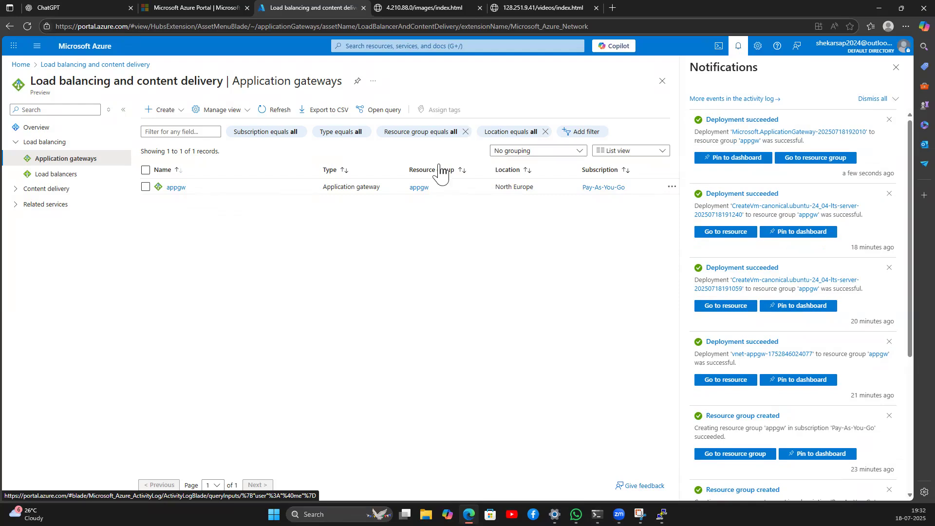
Step: Open appgw's frontend IP configuration and select its public IP 4.245.160.73
{"action": "left_click", "coordinate": [176, 188]}
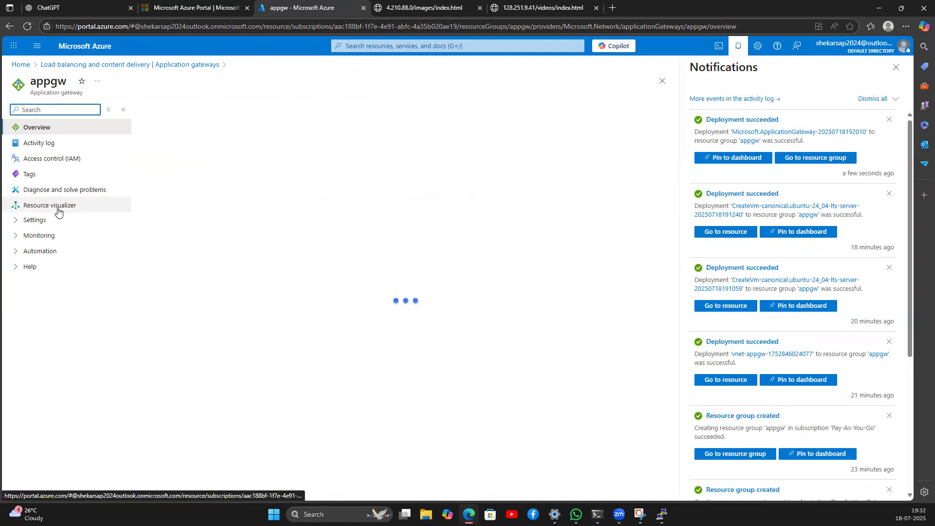
{"action": "left_click", "coordinate": [39, 220]}
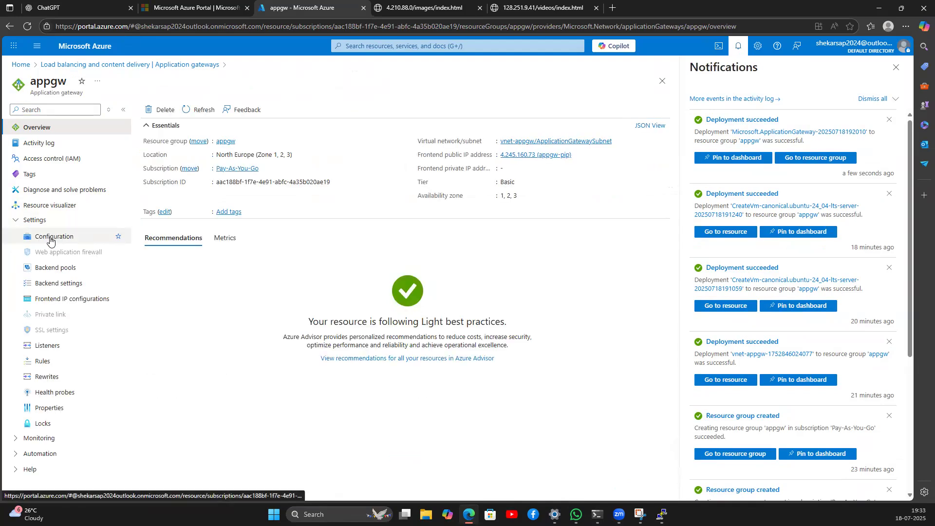
{"action": "left_click", "coordinate": [69, 299]}
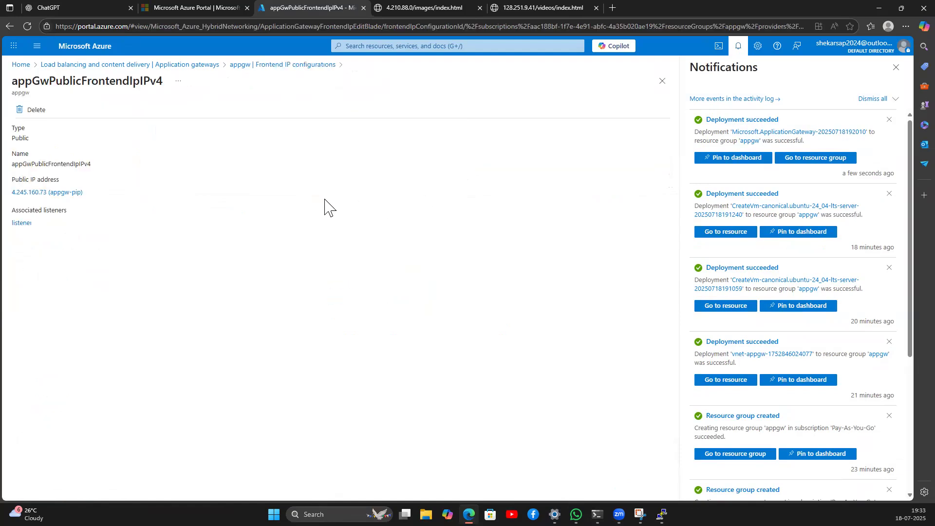
{"action": "left_click_drag", "start_coordinate": [11, 193], "coordinate": [47, 194]}
{"action": "key", "text": "ctrl+c"}
Step: Load 4.245.160.73/images/index.html to confirm the gateway serves the images page
{"action": "left_click", "coordinate": [424, 8]}
{"action": "double_click", "coordinate": [88, 24]}
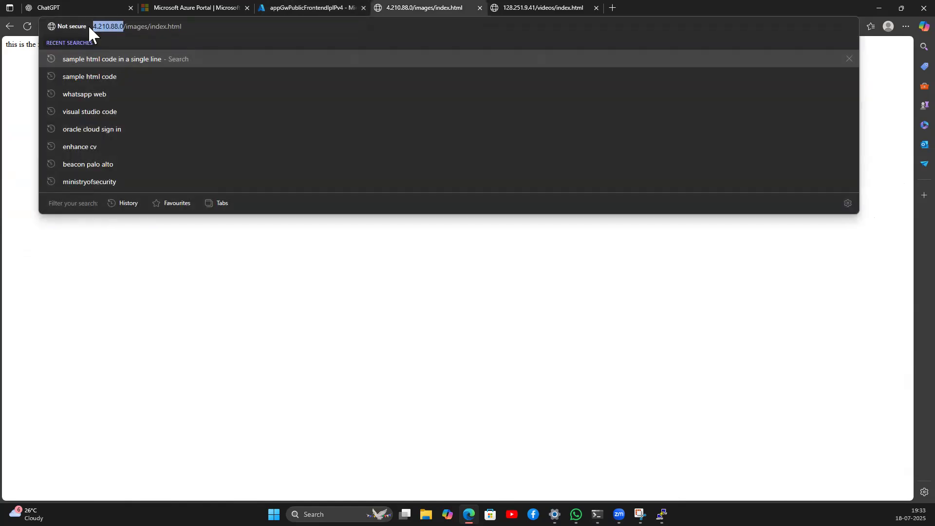
{"action": "key", "text": "ctrl+v"}
{"action": "key", "text": "Return"}
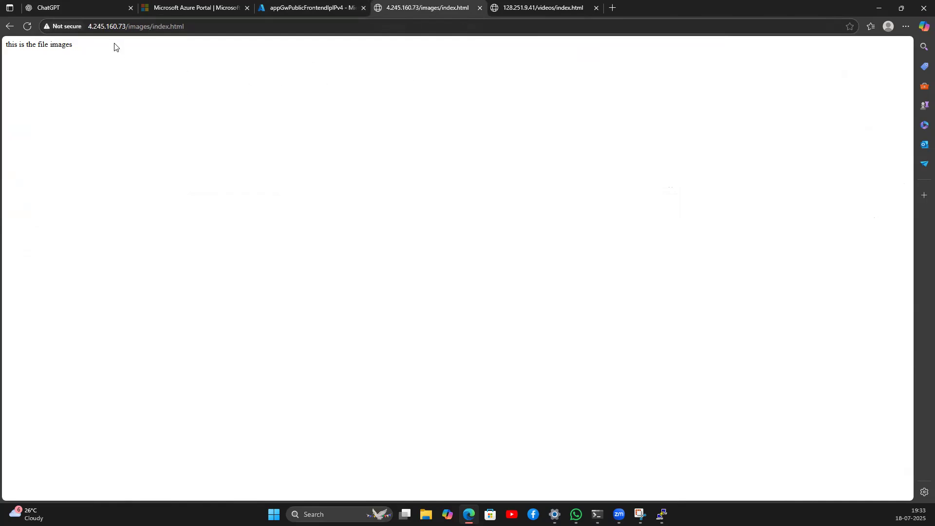
Step: Load the gateway root over http and confirm the nginx welcome page appears
{"action": "left_click", "coordinate": [126, 26]}
{"action": "key", "text": "shift+End"}
{"action": "key", "text": "BackSpace"}
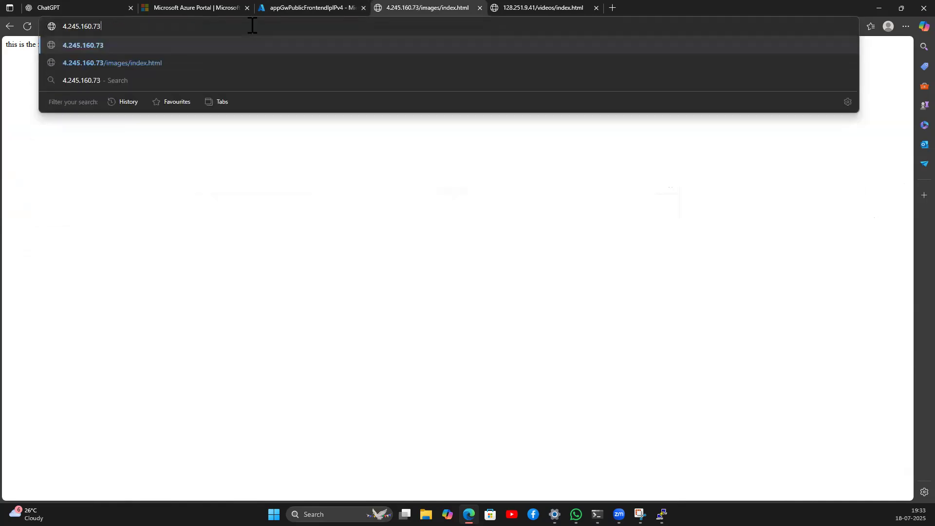
{"action": "key", "text": "Return"}
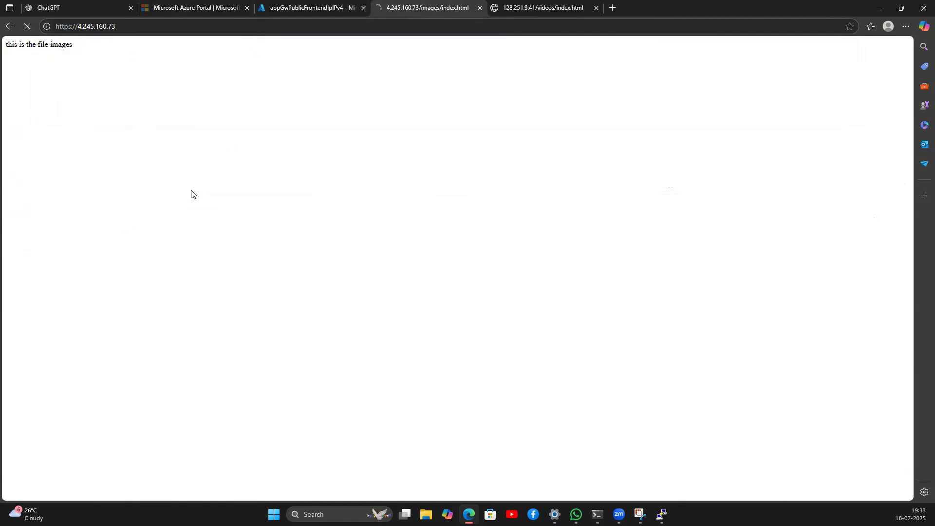
{"action": "left_click", "coordinate": [75, 27]}
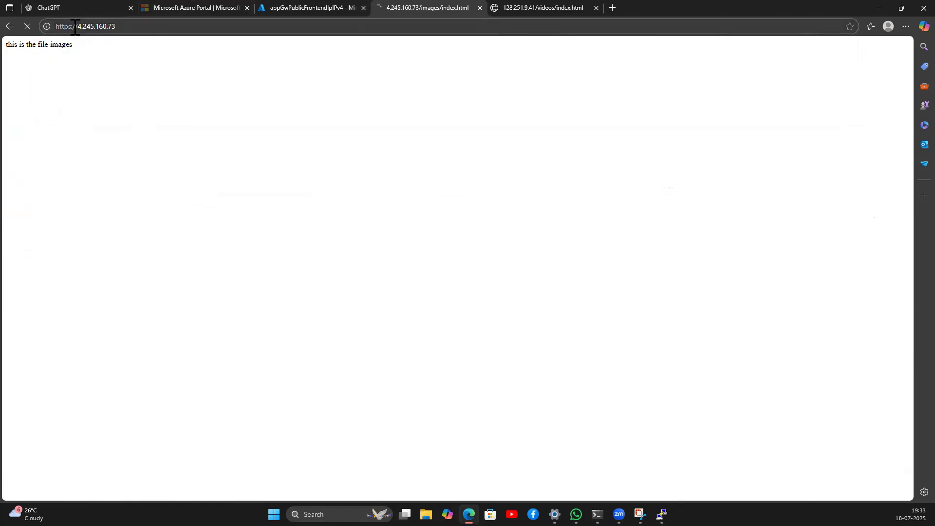
{"action": "left_click", "coordinate": [77, 26]}
{"action": "key", "text": "BackSpace"}
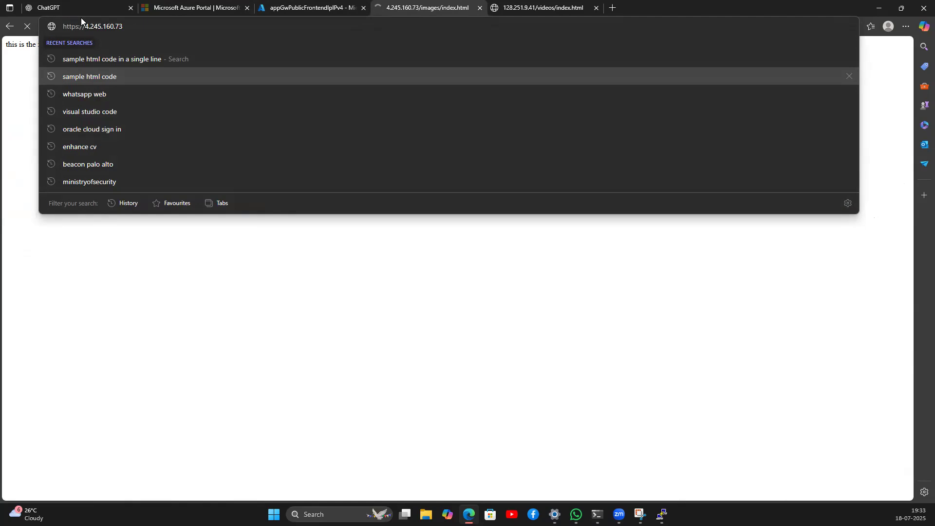
{"action": "key", "text": "Return"}
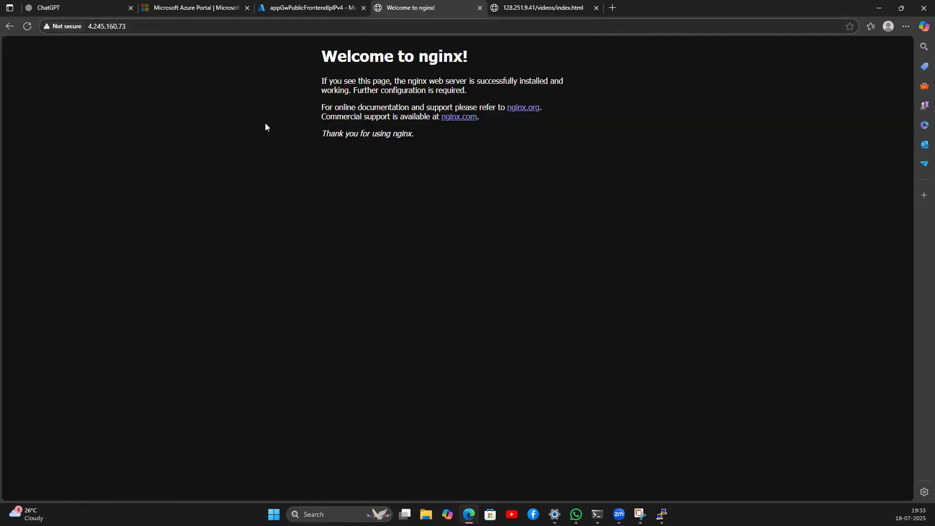
{"action": "left_click", "coordinate": [132, 28]}
{"action": "left_click", "coordinate": [374, 195]}
{"action": "left_click_drag", "start_coordinate": [320, 57], "coordinate": [427, 133]}
{"action": "left_click", "coordinate": [253, 244]}
Step: Append /videos/index.html to load the videos page through the gateway, then minimize Edge
{"action": "left_click", "coordinate": [139, 27]}
{"action": "left_click", "coordinate": [139, 27]}
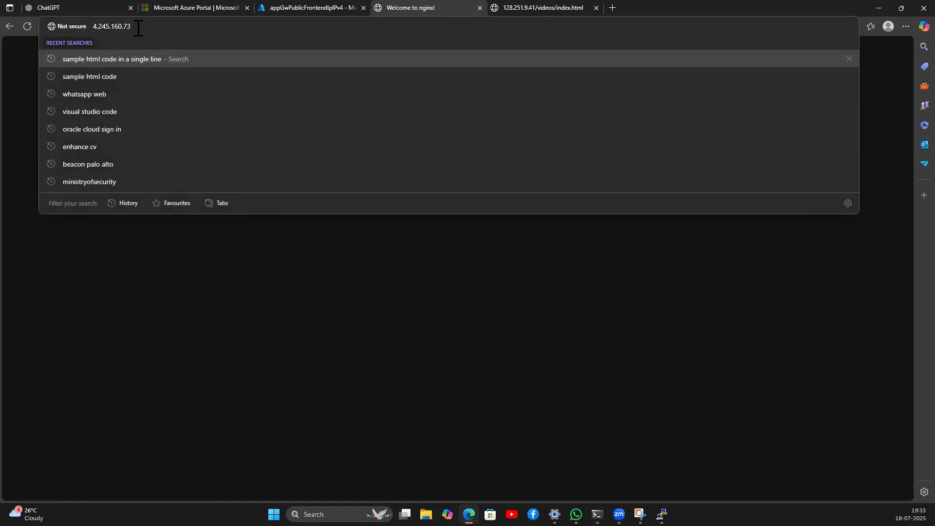
{"action": "type", "text": "/videos/ind"}
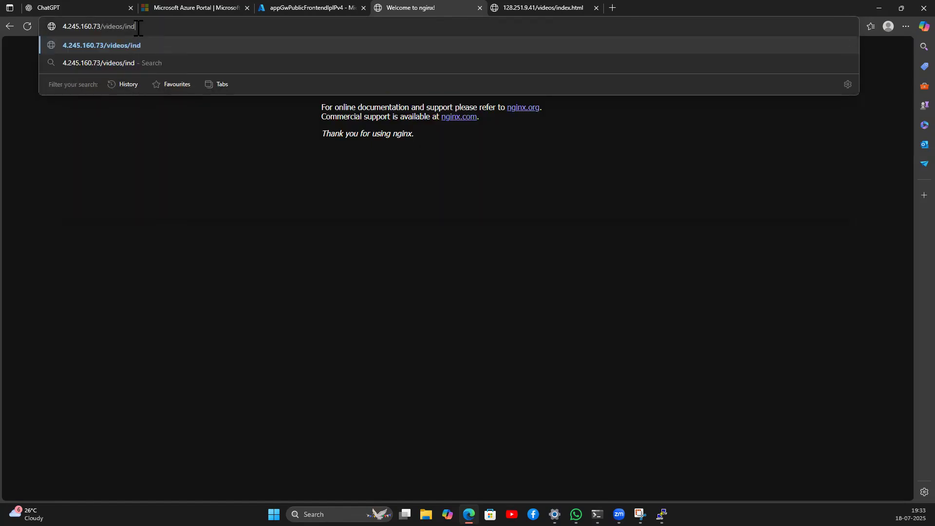
{"action": "type", "text": "ex.html"}
{"action": "key", "text": "Return"}
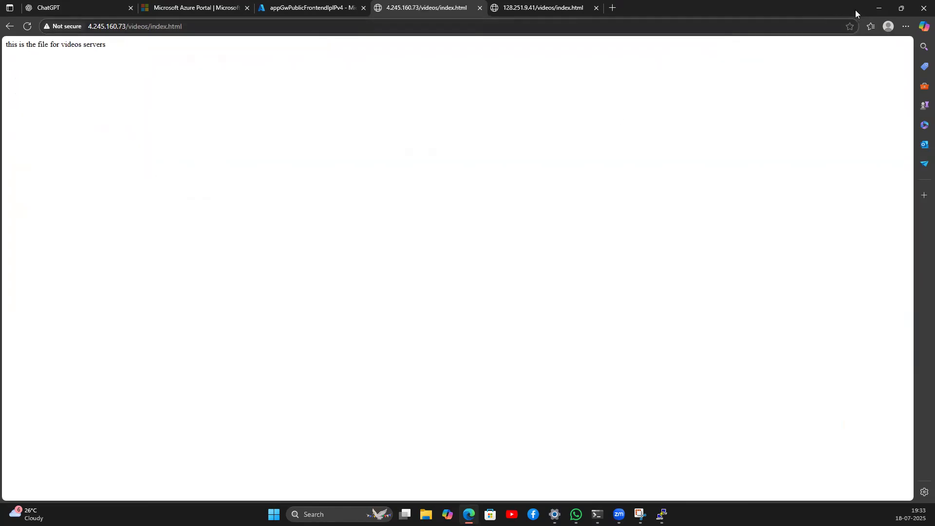
{"action": "left_click", "coordinate": [887, 8]}
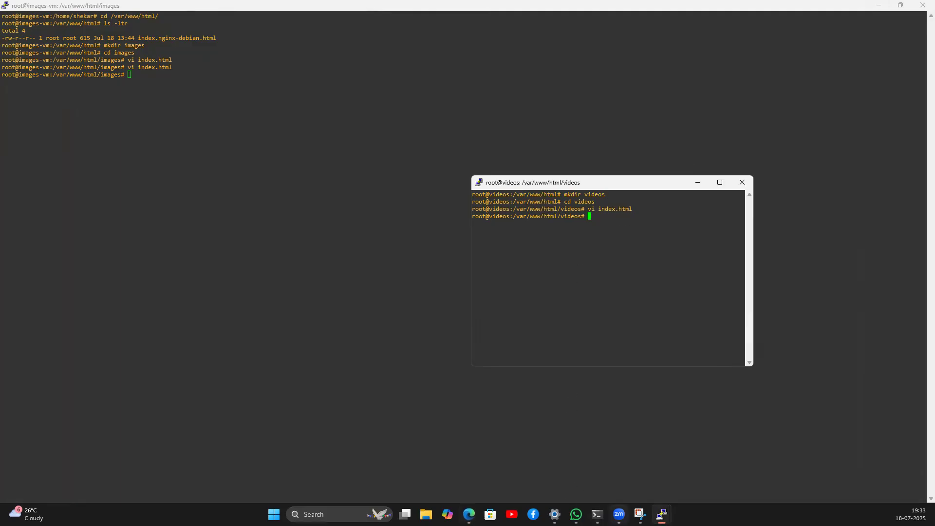
Step: Erase the Produ, DR, arrow, path ellipse, Traffic and left-side strokes from the whiteboard
{"action": "left_click", "coordinate": [640, 515]}
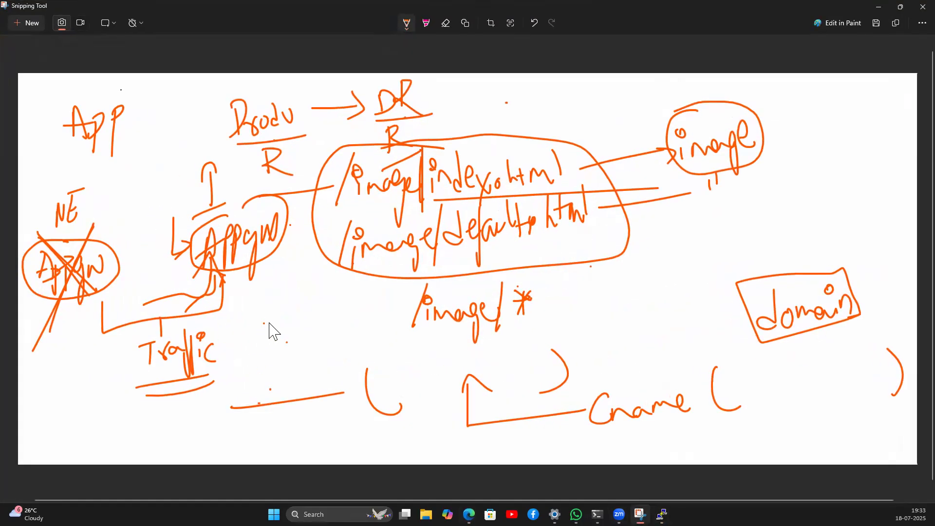
{"action": "left_click", "coordinate": [446, 23]}
{"action": "mouse_move", "coordinate": [301, 113]}
{"action": "left_mouse_down"}
{"action": "mouse_move", "coordinate": [219, 111]}
{"action": "mouse_move", "coordinate": [246, 127]}
{"action": "left_mouse_up"}
{"action": "mouse_move", "coordinate": [347, 106]}
{"action": "left_mouse_down"}
{"action": "mouse_move", "coordinate": [448, 118]}
{"action": "mouse_move", "coordinate": [387, 129]}
{"action": "mouse_move", "coordinate": [415, 152]}
{"action": "mouse_move", "coordinate": [205, 214]}
{"action": "mouse_move", "coordinate": [92, 150]}
{"action": "mouse_move", "coordinate": [125, 115]}
{"action": "mouse_move", "coordinate": [78, 195]}
{"action": "mouse_move", "coordinate": [92, 285]}
{"action": "mouse_move", "coordinate": [19, 291]}
{"action": "left_mouse_up"}
{"action": "left_click_drag", "start_coordinate": [58, 250], "coordinate": [74, 243]}
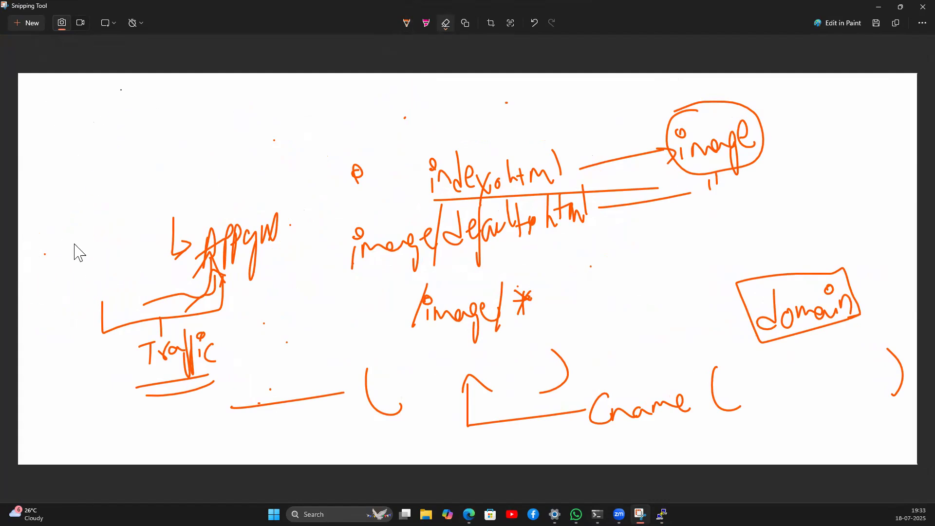
{"action": "mouse_move", "coordinate": [77, 331]}
{"action": "left_mouse_down"}
{"action": "mouse_move", "coordinate": [176, 299]}
{"action": "mouse_move", "coordinate": [163, 359]}
{"action": "mouse_move", "coordinate": [202, 385]}
{"action": "mouse_move", "coordinate": [171, 392]}
{"action": "mouse_move", "coordinate": [211, 330]}
{"action": "mouse_move", "coordinate": [168, 328]}
{"action": "mouse_move", "coordinate": [155, 338]}
{"action": "mouse_move", "coordinate": [190, 261]}
{"action": "mouse_move", "coordinate": [374, 202]}
{"action": "mouse_move", "coordinate": [417, 210]}
{"action": "mouse_move", "coordinate": [489, 161]}
{"action": "mouse_move", "coordinate": [591, 155]}
{"action": "mouse_move", "coordinate": [443, 219]}
{"action": "mouse_move", "coordinate": [339, 237]}
{"action": "mouse_move", "coordinate": [271, 417]}
{"action": "mouse_move", "coordinate": [481, 301]}
{"action": "mouse_move", "coordinate": [536, 304]}
{"action": "mouse_move", "coordinate": [467, 302]}
{"action": "mouse_move", "coordinate": [511, 215]}
{"action": "mouse_move", "coordinate": [455, 255]}
{"action": "mouse_move", "coordinate": [676, 139]}
{"action": "mouse_move", "coordinate": [697, 191]}
{"action": "mouse_move", "coordinate": [597, 271]}
{"action": "mouse_move", "coordinate": [554, 425]}
{"action": "mouse_move", "coordinate": [674, 413]}
{"action": "mouse_move", "coordinate": [630, 396]}
{"action": "mouse_move", "coordinate": [835, 278]}
{"action": "mouse_move", "coordinate": [756, 334]}
{"action": "mouse_move", "coordinate": [841, 299]}
{"action": "mouse_move", "coordinate": [892, 347]}
{"action": "mouse_move", "coordinate": [432, 290]}
{"action": "mouse_move", "coordinate": [492, 235]}
{"action": "mouse_move", "coordinate": [458, 156]}
{"action": "left_mouse_up"}
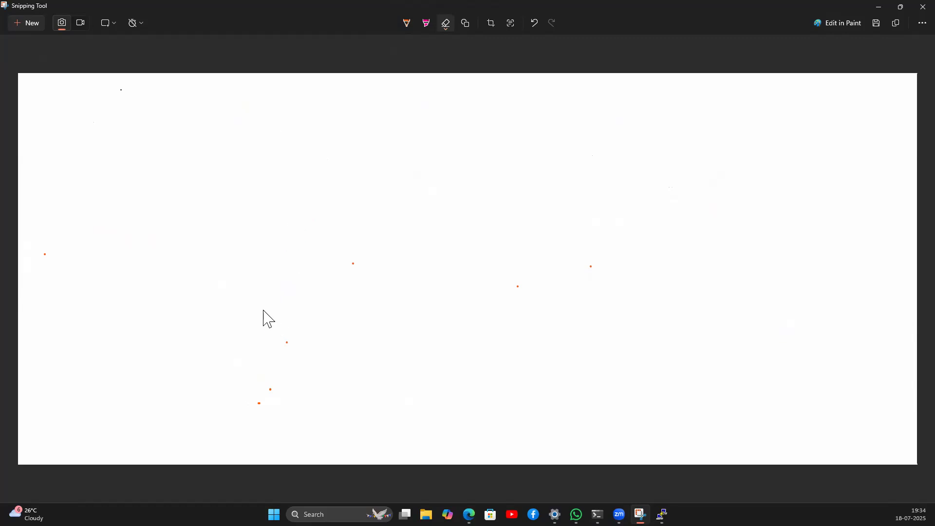
Step: Erase the four leftover orange dots and switch the pen to a thinner green stroke
{"action": "left_click_drag", "start_coordinate": [285, 354], "coordinate": [285, 334]}
{"action": "left_click_drag", "start_coordinate": [353, 265], "coordinate": [352, 251]}
{"action": "left_click_drag", "start_coordinate": [514, 305], "coordinate": [516, 281]}
{"action": "left_click_drag", "start_coordinate": [587, 284], "coordinate": [592, 261]}
{"action": "left_click", "coordinate": [408, 22]}
{"action": "left_click_drag", "start_coordinate": [361, 236], "coordinate": [350, 236]}
{"action": "left_click", "coordinate": [396, 22]}
{"action": "left_click", "coordinate": [407, 23]}
{"action": "left_click", "coordinate": [395, 121]}
Step: Handwrite 'Network Watcher → monitoring' with underlines, then return to Edge
{"action": "mouse_move", "coordinate": [56, 110]}
{"action": "left_mouse_down"}
{"action": "mouse_move", "coordinate": [67, 105]}
{"action": "mouse_move", "coordinate": [78, 127]}
{"action": "left_mouse_up"}
{"action": "left_click_drag", "start_coordinate": [85, 92], "coordinate": [86, 124]}
{"action": "mouse_move", "coordinate": [86, 110]}
{"action": "left_mouse_down"}
{"action": "mouse_move", "coordinate": [101, 110]}
{"action": "mouse_move", "coordinate": [104, 94]}
{"action": "mouse_move", "coordinate": [110, 111]}
{"action": "mouse_move", "coordinate": [127, 117]}
{"action": "left_mouse_up"}
{"action": "left_click_drag", "start_coordinate": [135, 93], "coordinate": [135, 113]}
{"action": "mouse_move", "coordinate": [60, 151]}
{"action": "left_mouse_down"}
{"action": "mouse_move", "coordinate": [151, 122]}
{"action": "mouse_move", "coordinate": [171, 104]}
{"action": "mouse_move", "coordinate": [175, 78]}
{"action": "mouse_move", "coordinate": [193, 114]}
{"action": "left_mouse_up"}
{"action": "mouse_move", "coordinate": [200, 73]}
{"action": "left_mouse_down"}
{"action": "mouse_move", "coordinate": [201, 113]}
{"action": "mouse_move", "coordinate": [254, 84]}
{"action": "left_mouse_up"}
{"action": "left_click_drag", "start_coordinate": [173, 125], "coordinate": [277, 102]}
{"action": "mouse_move", "coordinate": [111, 146]}
{"action": "left_mouse_down"}
{"action": "mouse_move", "coordinate": [112, 180]}
{"action": "mouse_move", "coordinate": [129, 149]}
{"action": "left_mouse_up"}
{"action": "mouse_move", "coordinate": [72, 210]}
{"action": "left_mouse_down"}
{"action": "mouse_move", "coordinate": [111, 213]}
{"action": "mouse_move", "coordinate": [131, 180]}
{"action": "mouse_move", "coordinate": [167, 196]}
{"action": "mouse_move", "coordinate": [179, 172]}
{"action": "mouse_move", "coordinate": [192, 183]}
{"action": "mouse_move", "coordinate": [209, 150]}
{"action": "mouse_move", "coordinate": [211, 177]}
{"action": "mouse_move", "coordinate": [228, 155]}
{"action": "mouse_move", "coordinate": [263, 150]}
{"action": "mouse_move", "coordinate": [265, 161]}
{"action": "mouse_move", "coordinate": [300, 134]}
{"action": "mouse_move", "coordinate": [304, 146]}
{"action": "mouse_move", "coordinate": [314, 124]}
{"action": "mouse_move", "coordinate": [338, 159]}
{"action": "mouse_move", "coordinate": [311, 165]}
{"action": "mouse_move", "coordinate": [324, 154]}
{"action": "left_mouse_up"}
{"action": "left_click_drag", "start_coordinate": [135, 213], "coordinate": [189, 197]}
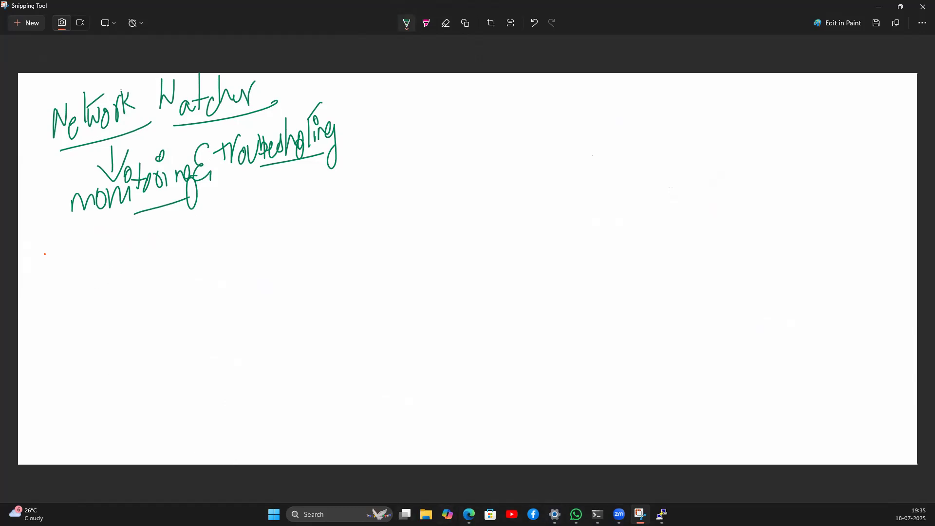
{"action": "key", "text": "alt+Tab"}
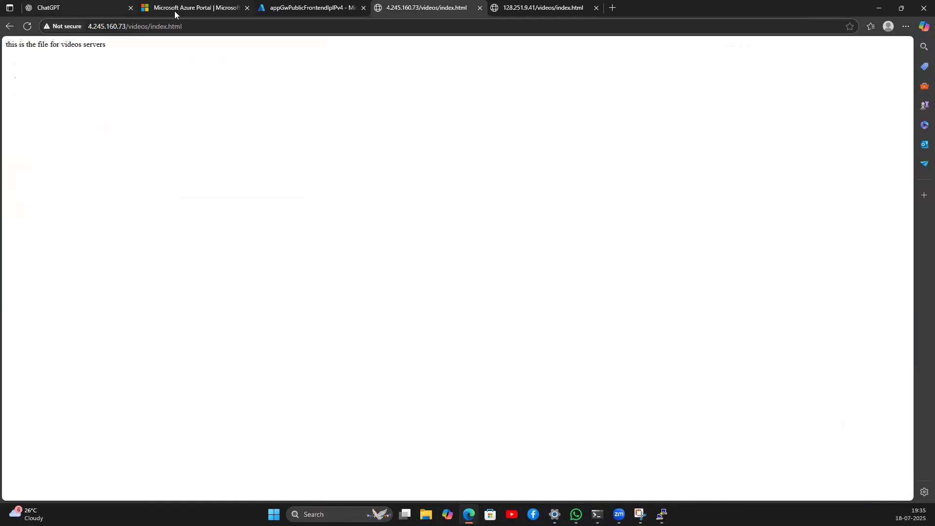
Step: Open the NetworkWatcherRG resource group showing its NetworkWatcher_northeurope resource
{"action": "left_click", "coordinate": [289, 7]}
{"action": "left_click", "coordinate": [11, 62]}
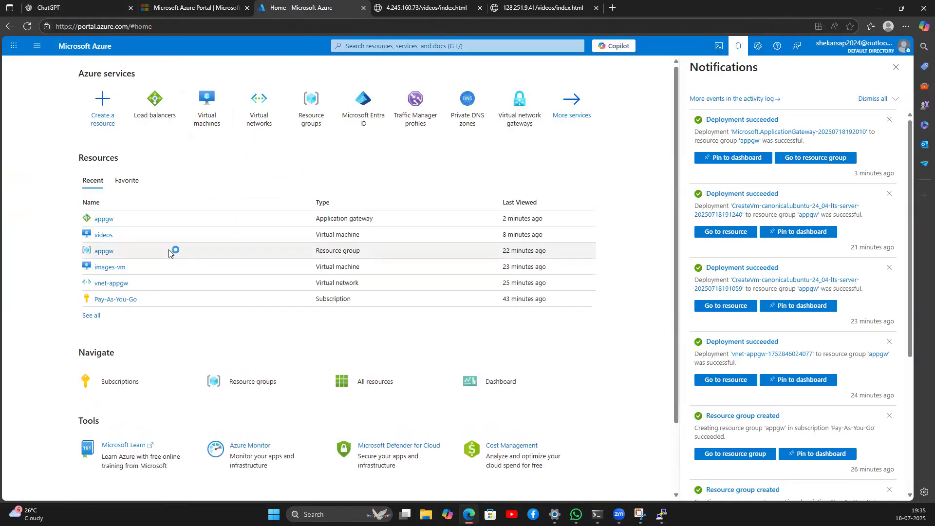
{"action": "left_click", "coordinate": [310, 112]}
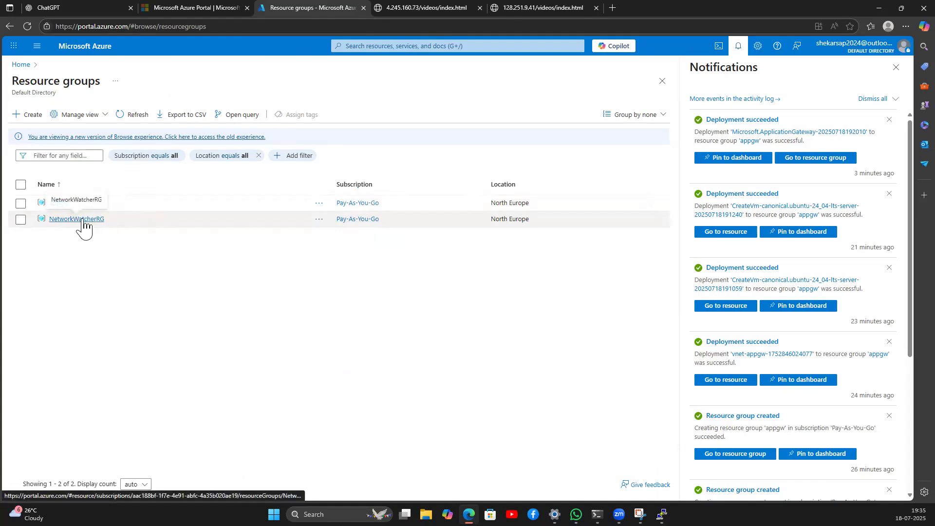
{"action": "left_click", "coordinate": [81, 222]}
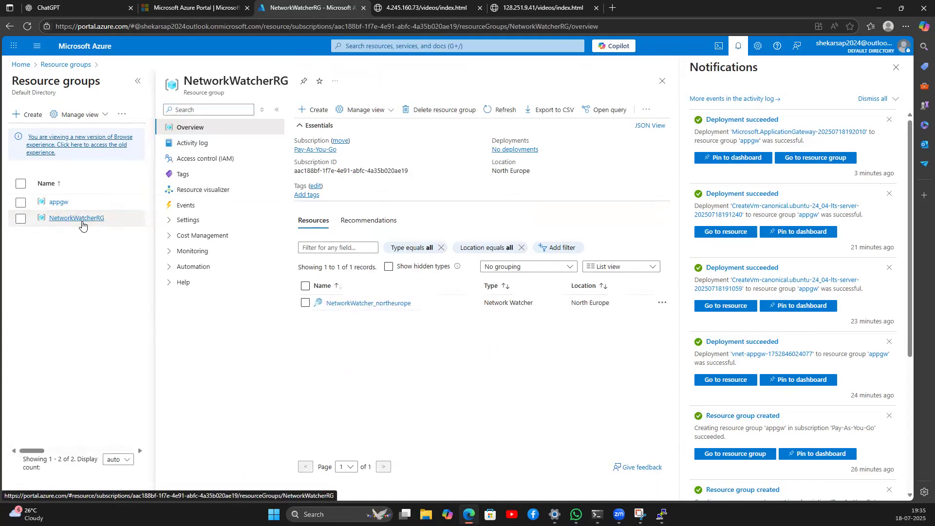
{"action": "left_click", "coordinate": [170, 222]}
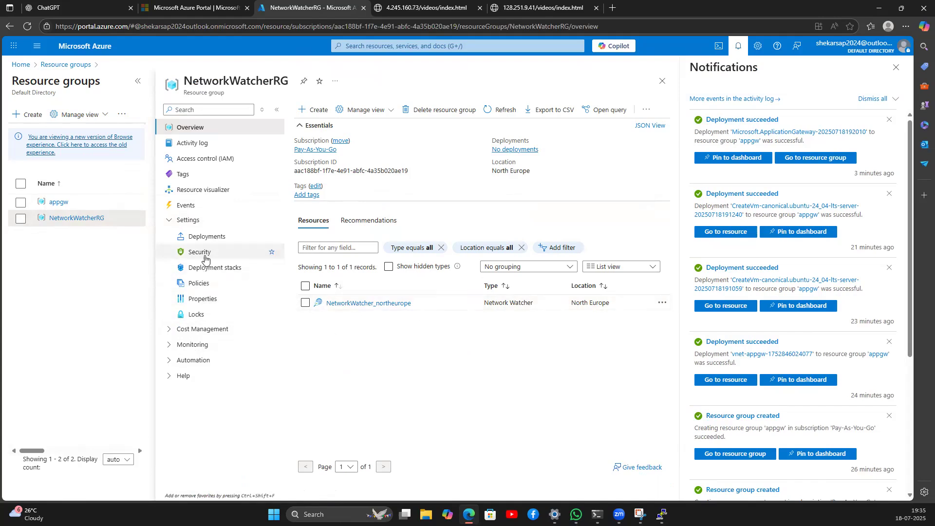
{"action": "left_click", "coordinate": [64, 67]}
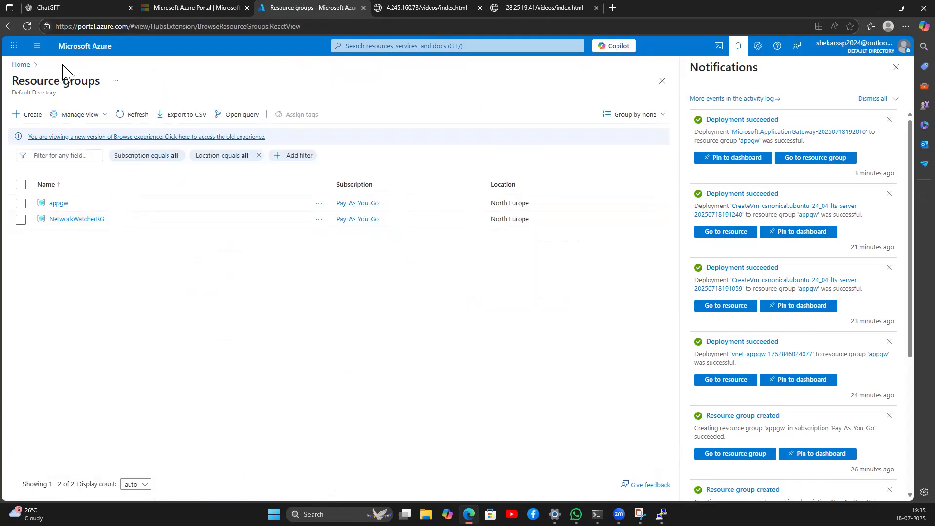
{"action": "left_click", "coordinate": [79, 219]}
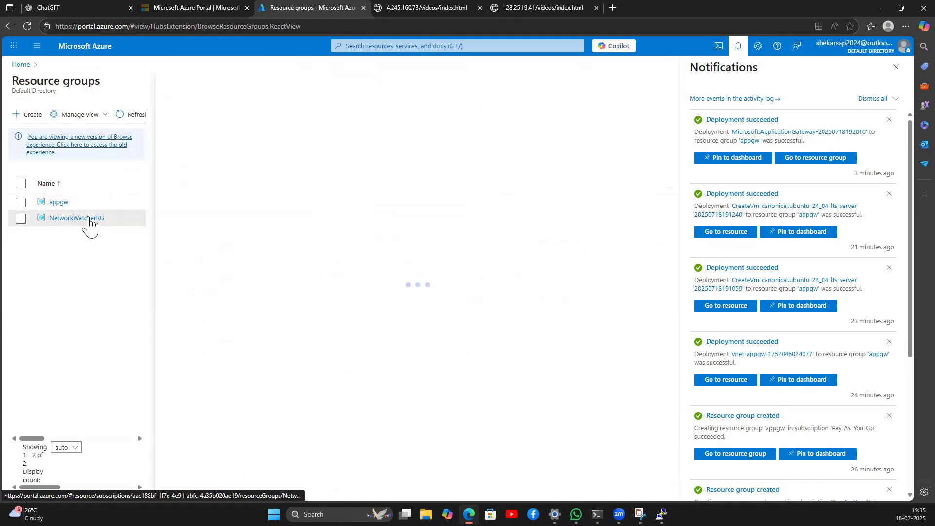
{"action": "left_click", "coordinate": [368, 47]}
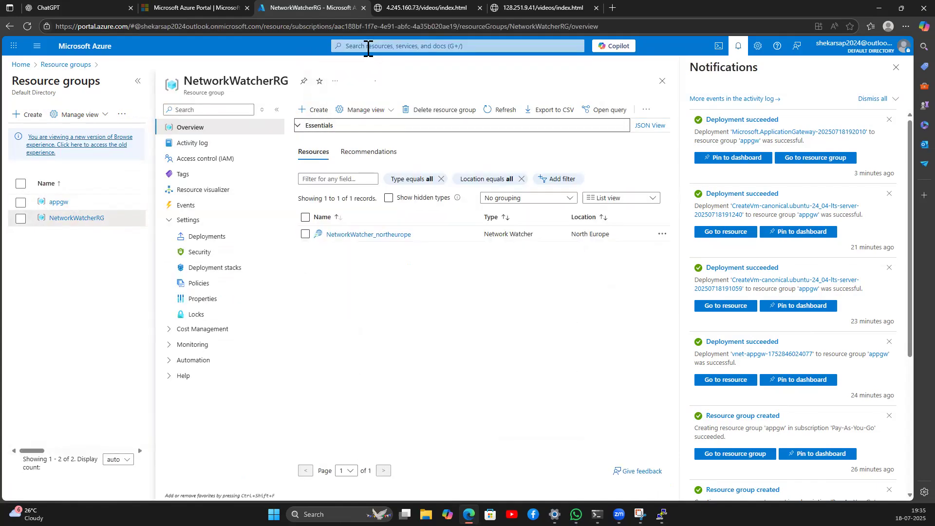
Step: Search 'network wat' and open the Network Watcher service
{"action": "left_click", "coordinate": [368, 46]}
{"action": "type", "text": "net"}
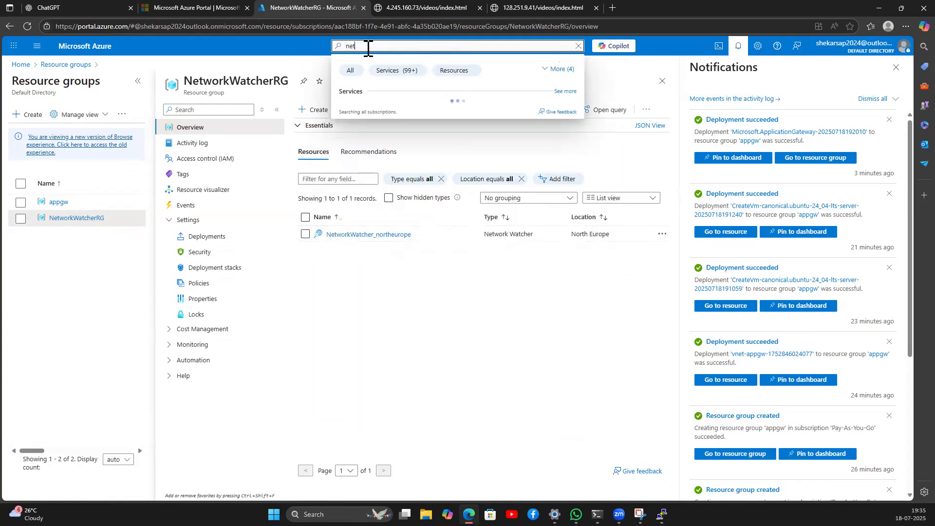
{"action": "type", "text": "work watc"}
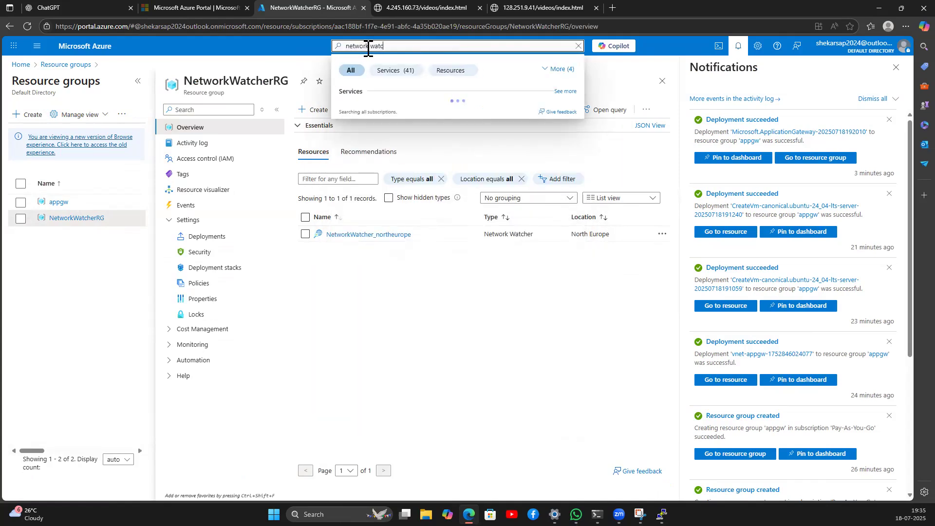
{"action": "left_click", "coordinate": [349, 111]}
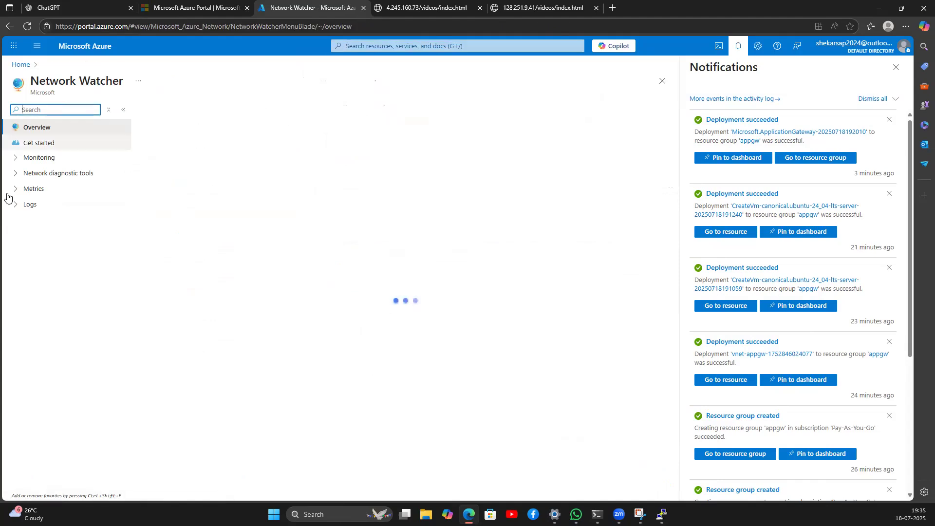
Step: Open IP flow verify and target images-vm with its images-vm442 network interface
{"action": "left_click", "coordinate": [35, 157]}
{"action": "left_click", "coordinate": [32, 220]}
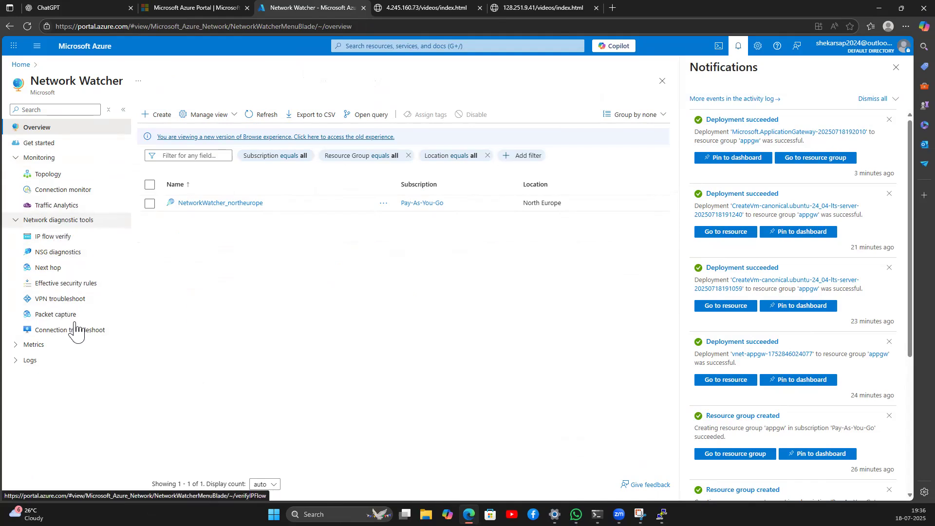
{"action": "left_click", "coordinate": [53, 237]}
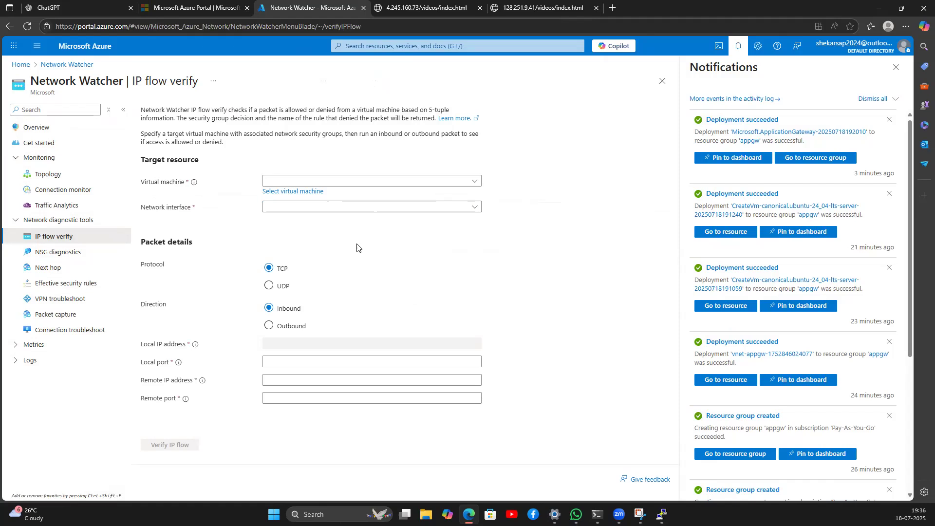
{"action": "left_click", "coordinate": [318, 192]}
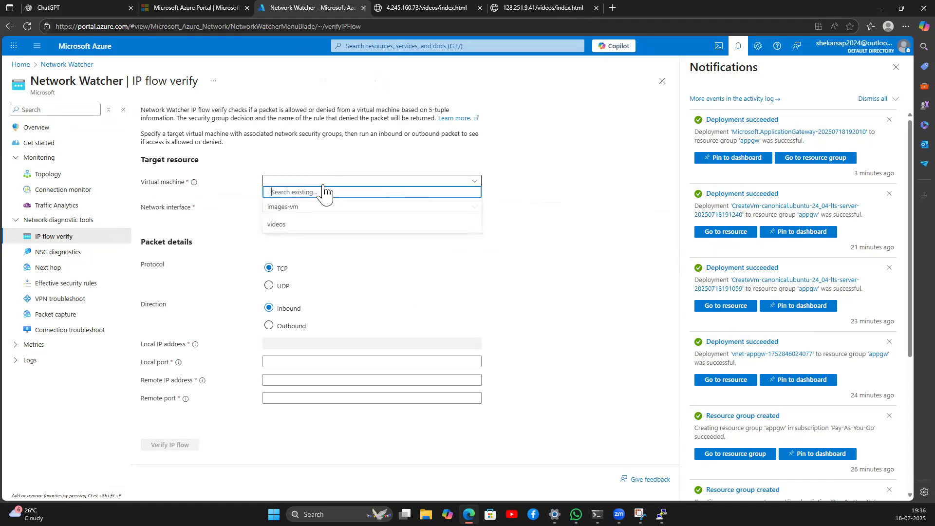
{"action": "left_click", "coordinate": [295, 210]}
{"action": "left_click", "coordinate": [294, 210]}
{"action": "left_click", "coordinate": [298, 232]}
Step: Set local port 80, remote IP 10.0.0.5 and remote port 80, then run Verify IP flow
{"action": "left_click", "coordinate": [288, 361]}
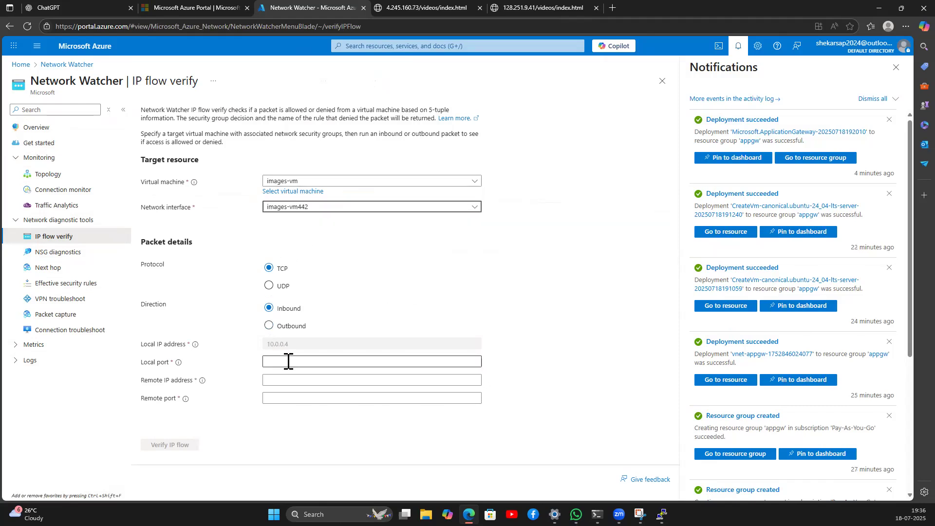
{"action": "left_click", "coordinate": [297, 392]}
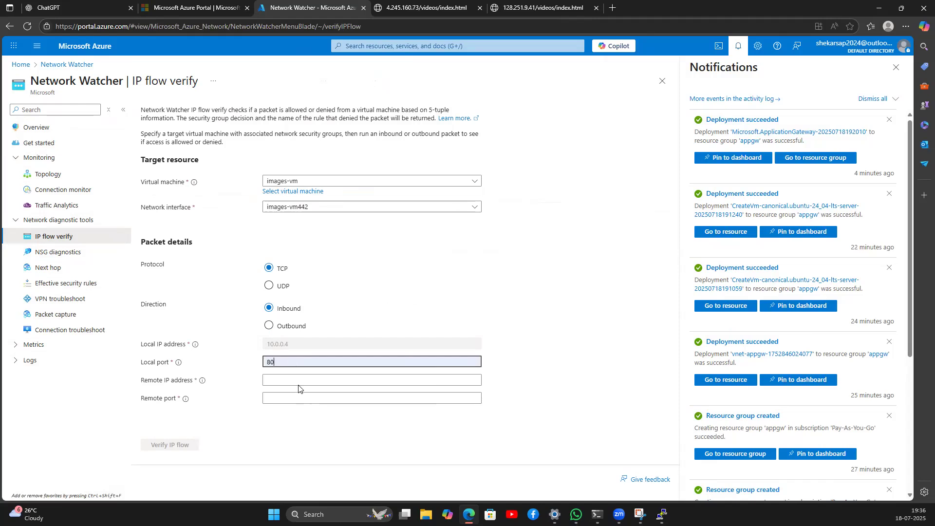
{"action": "left_click", "coordinate": [296, 380]}
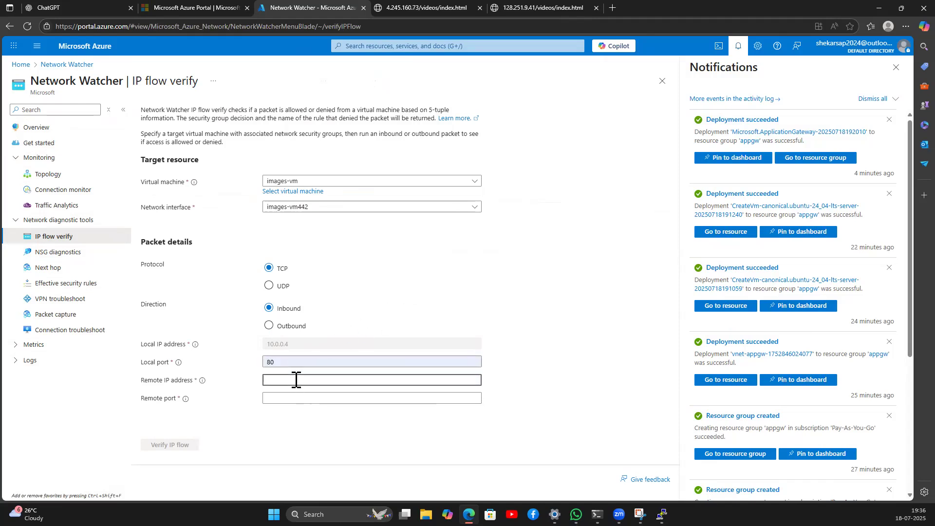
{"action": "left_click", "coordinate": [290, 346]}
{"action": "left_click", "coordinate": [281, 380]}
{"action": "type", "text": "10.0.0.5"}
{"action": "left_click", "coordinate": [292, 398]}
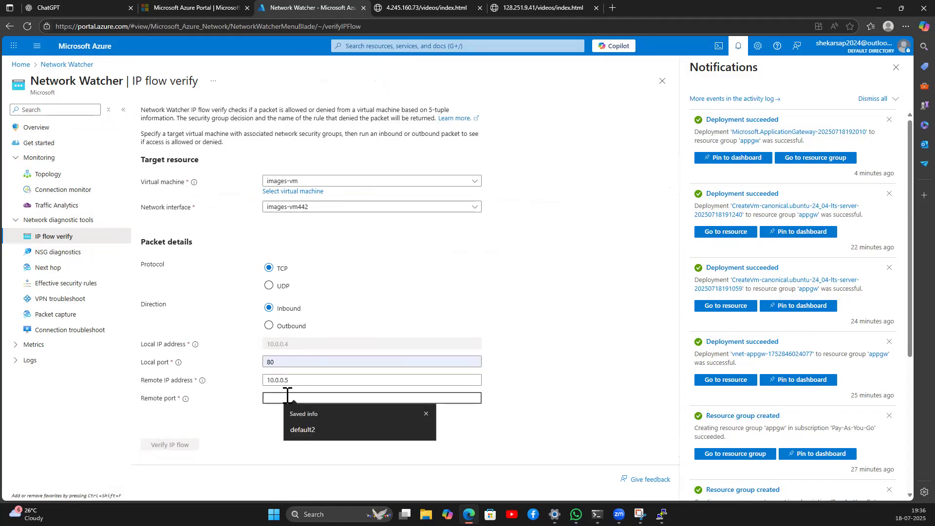
{"action": "type", "text": "80"}
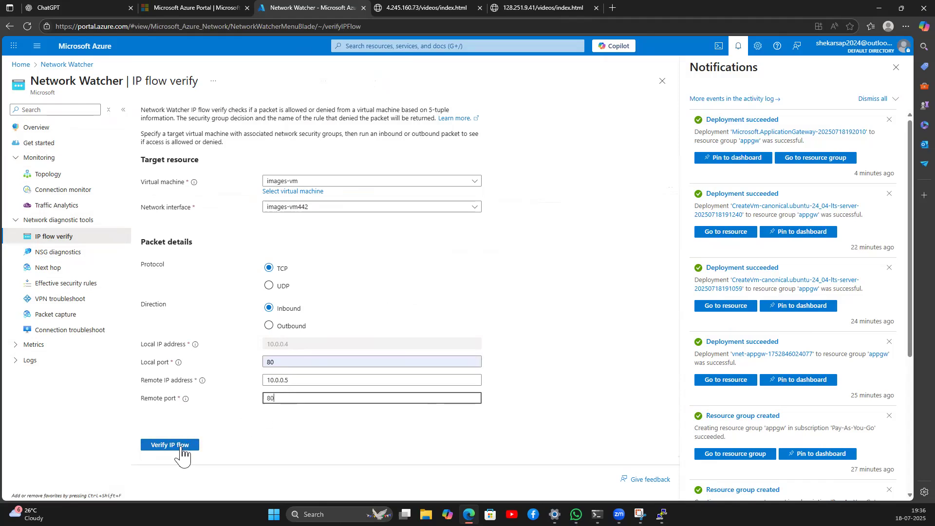
{"action": "left_click", "coordinate": [175, 445]}
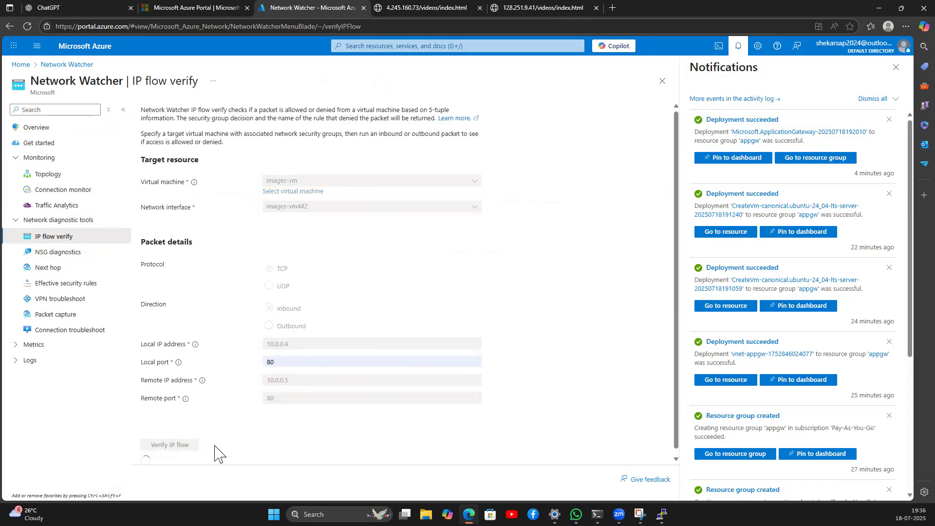
Step: Read the result: Access allowed by images-vm-nsg's HTTP rule for remote IP 10.0.0.5
{"action": "left_click", "coordinate": [896, 67]}
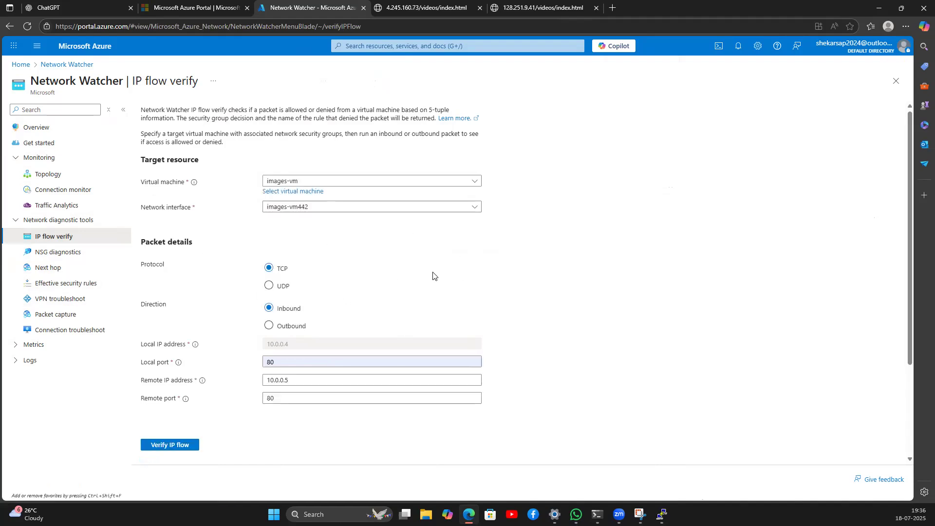
{"action": "scroll", "coordinate": [290, 378], "scroll_direction": "down", "scroll_amount": 3}
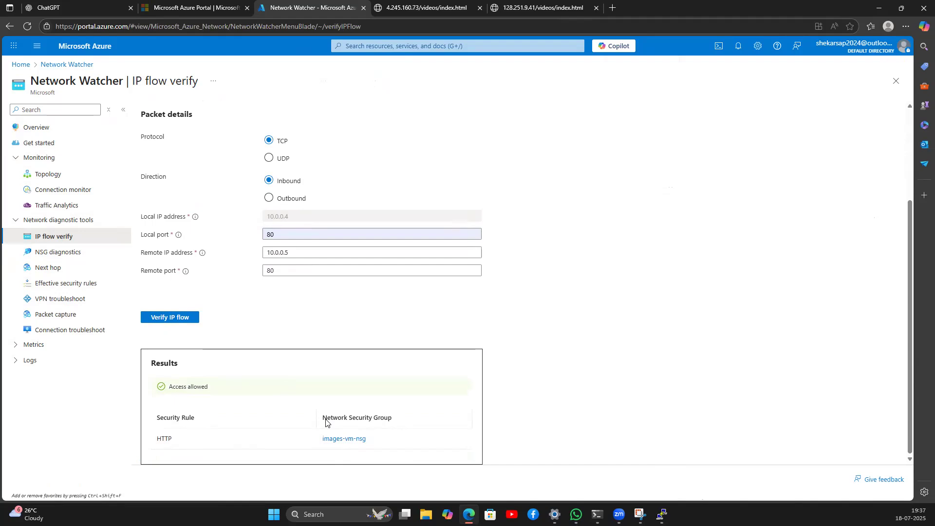
{"action": "left_click_drag", "start_coordinate": [320, 439], "coordinate": [371, 442]}
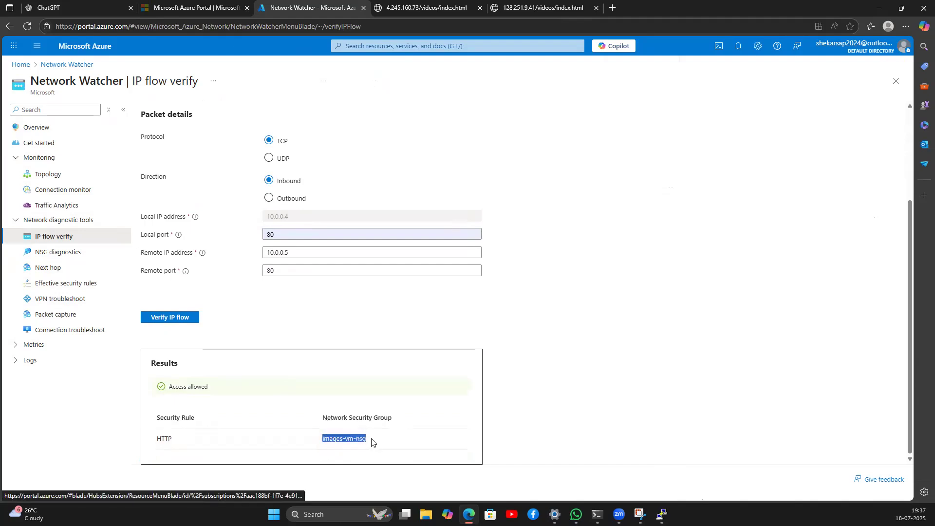
{"action": "left_click", "coordinate": [259, 315]}
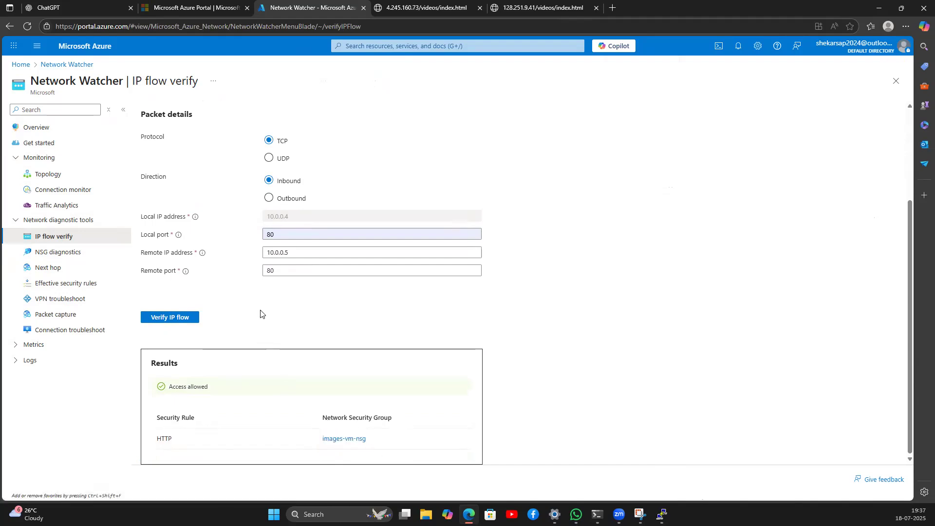
{"action": "left_click_drag", "start_coordinate": [298, 253], "coordinate": [267, 253]}
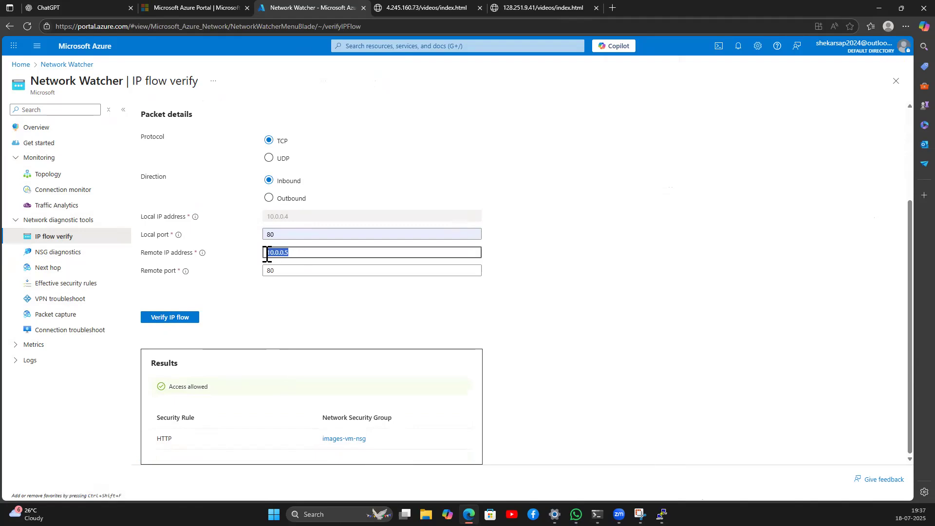
{"action": "left_click", "coordinate": [614, 7]}
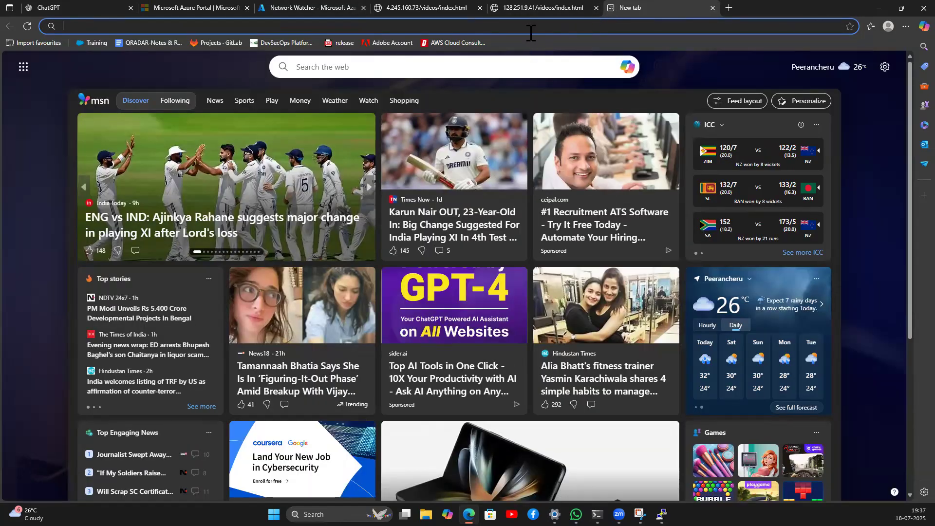
Step: Search 'what is my ip address' and open a site showing the public IPv4 address
{"action": "left_click", "coordinate": [393, 11]}
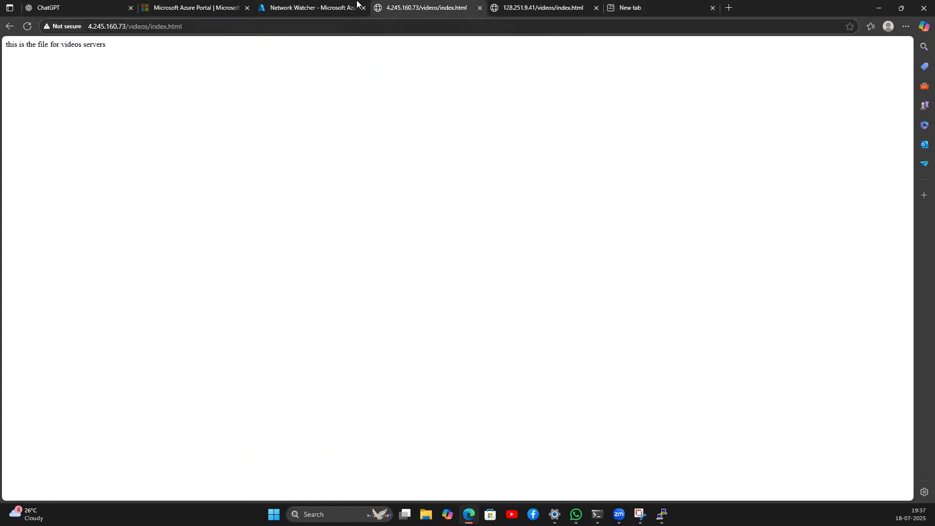
{"action": "left_click", "coordinate": [304, 11]}
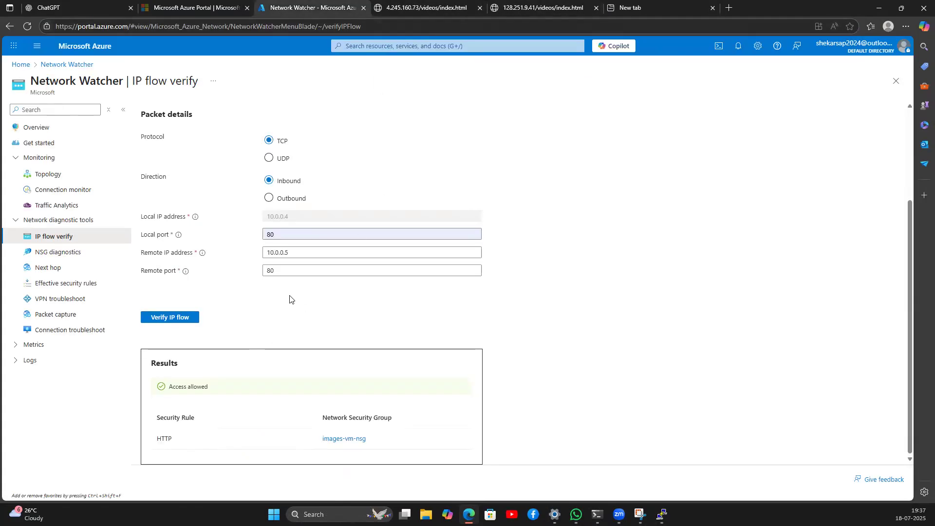
{"action": "left_click", "coordinate": [294, 254]}
{"action": "left_click_drag", "start_coordinate": [293, 253], "coordinate": [266, 255]}
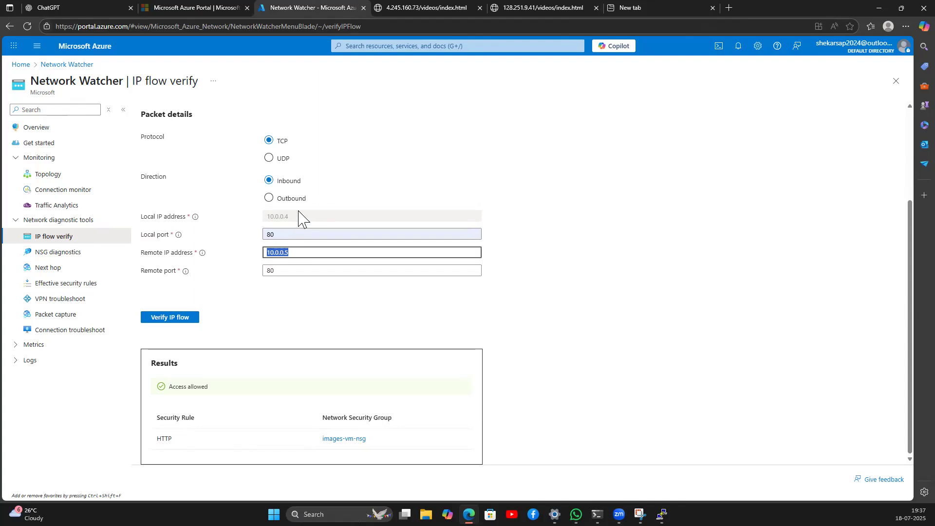
{"action": "left_click", "coordinate": [631, 9]}
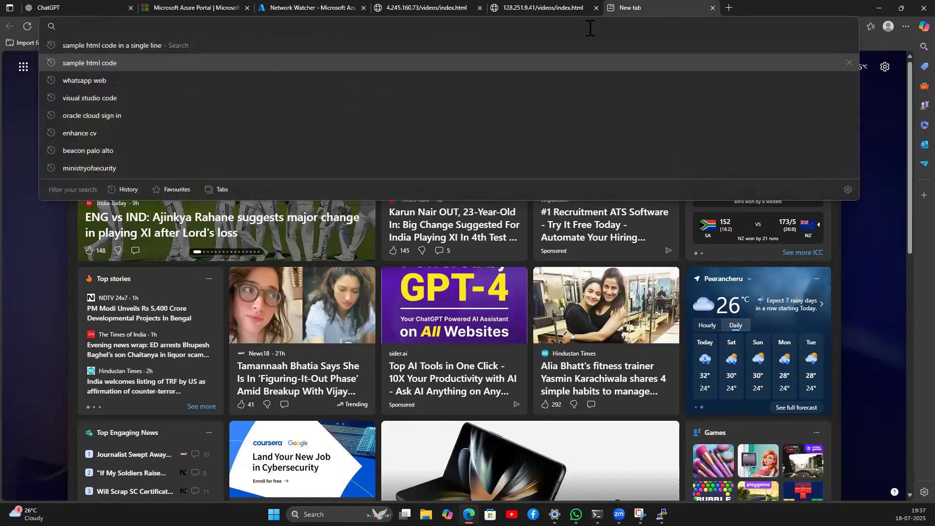
{"action": "type", "text": "whatis mu"}
{"action": "key", "text": "BackSpace"}
{"action": "key", "text": "Down"}
{"action": "key", "text": "Down"}
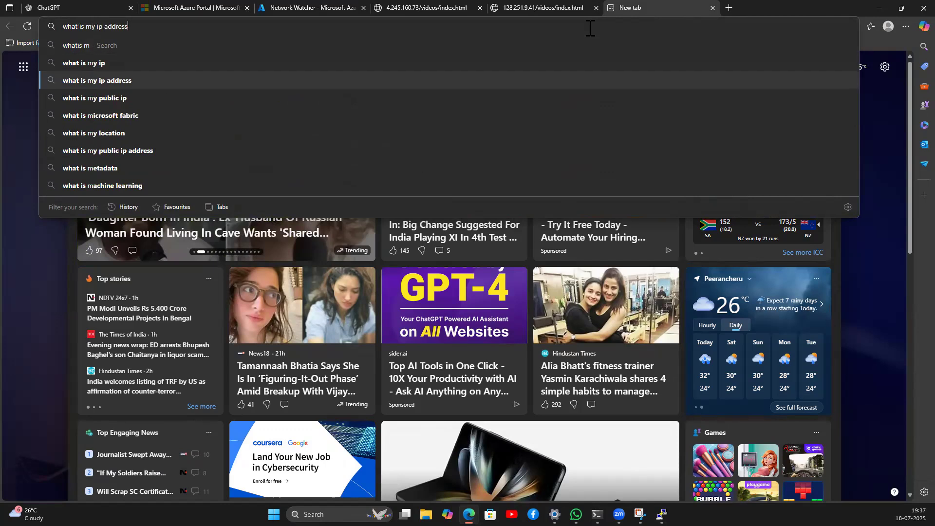
{"action": "key", "text": "Return"}
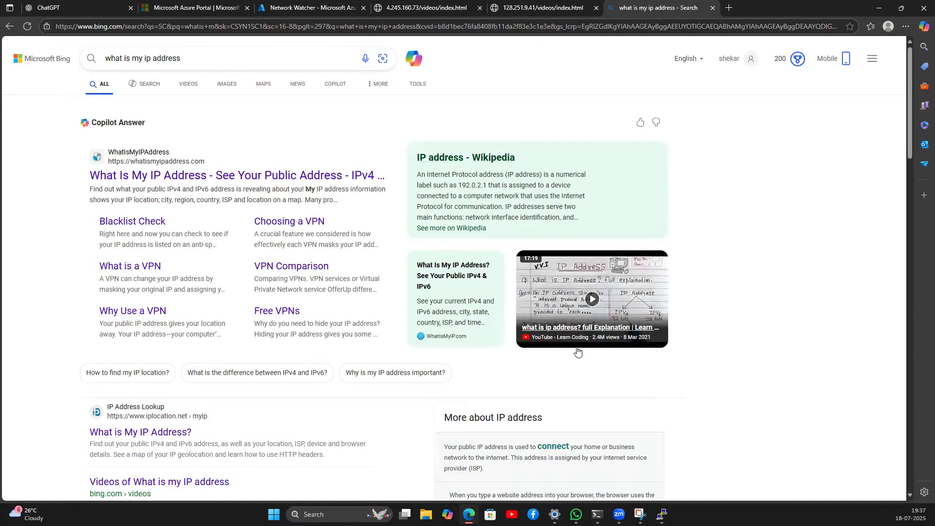
{"action": "left_click", "coordinate": [128, 433]}
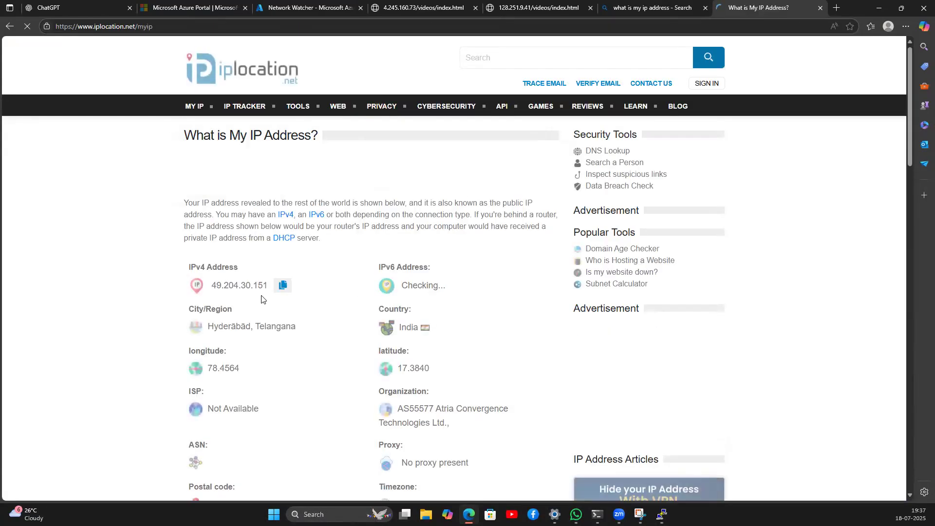
{"action": "left_click", "coordinate": [282, 286]}
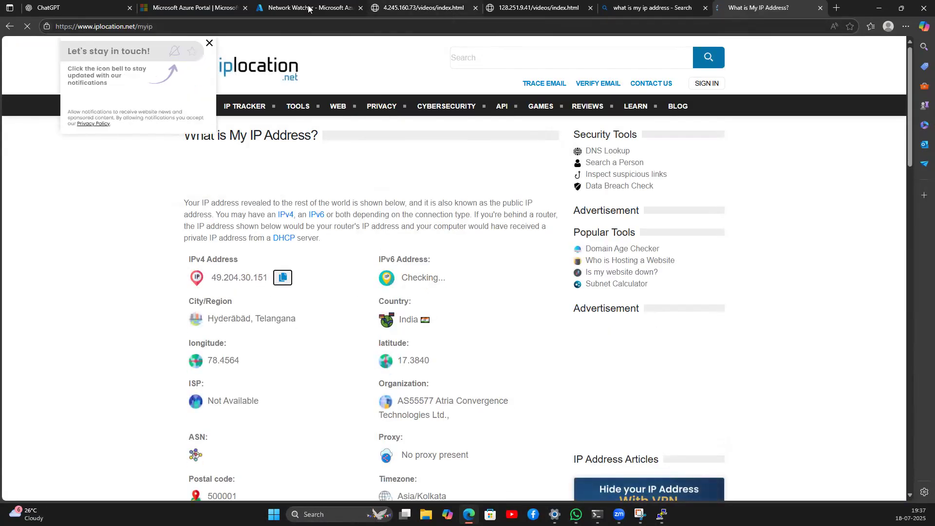
{"action": "left_click", "coordinate": [309, 8]}
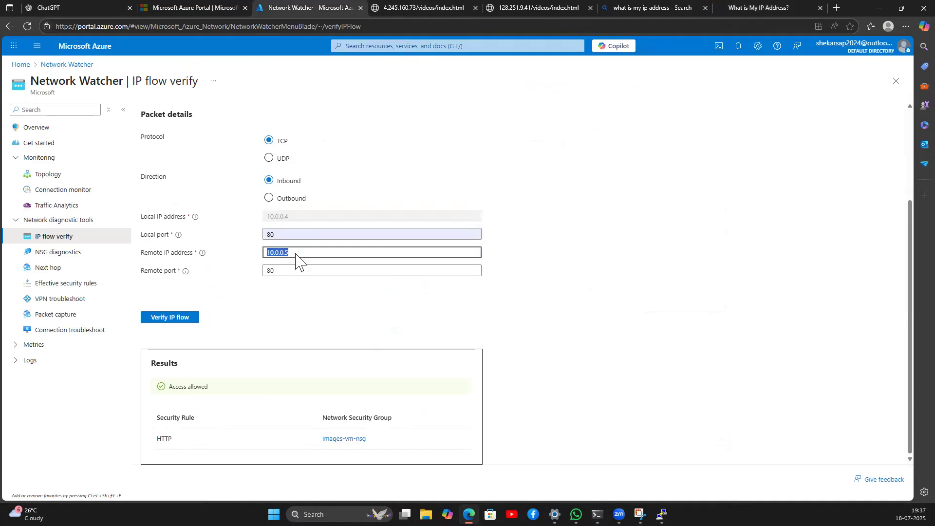
{"action": "key", "text": "BackSpace"}
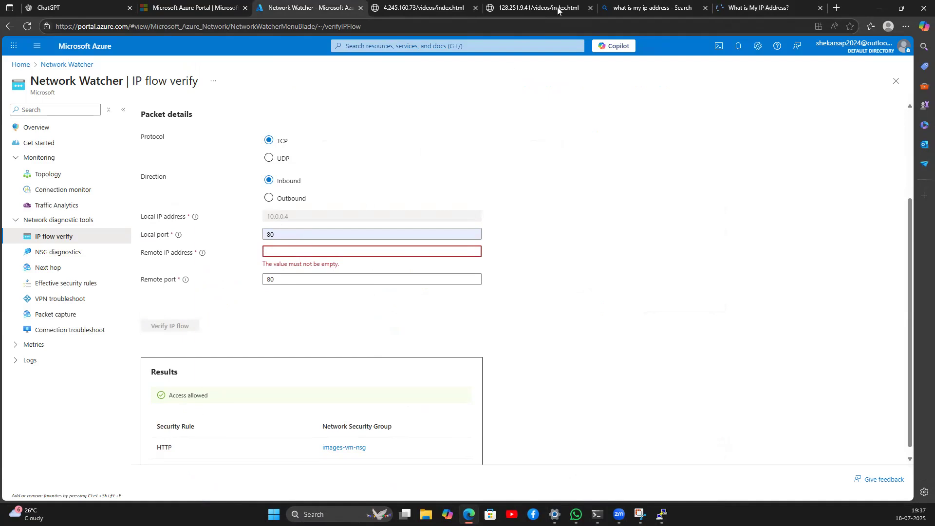
{"action": "left_click", "coordinate": [724, 9]}
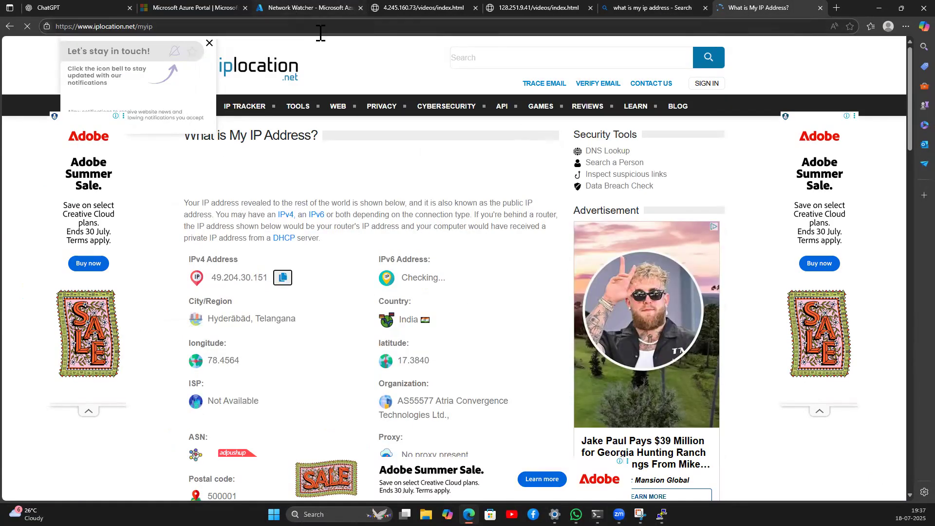
{"action": "left_click", "coordinate": [307, 8]}
{"action": "left_click", "coordinate": [731, 11]}
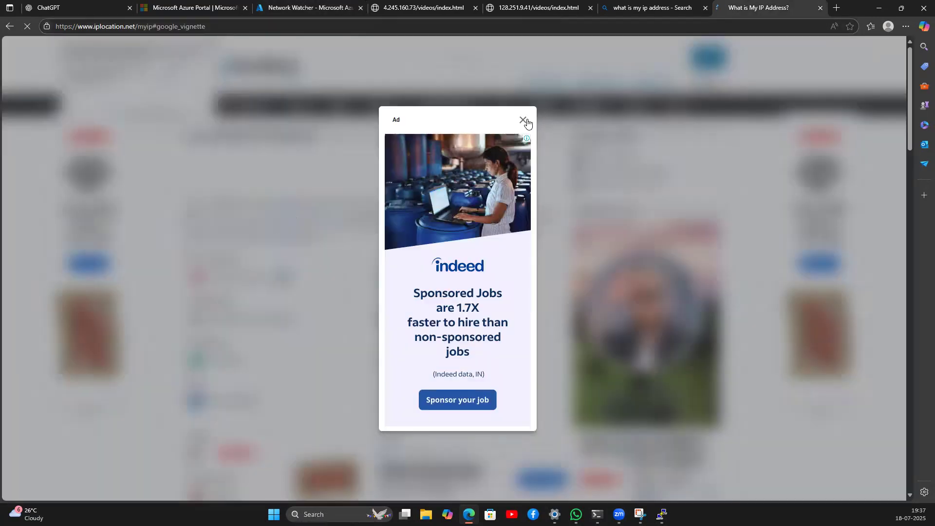
{"action": "left_click", "coordinate": [524, 120]}
{"action": "double_click", "coordinate": [223, 278]}
{"action": "key", "text": "ctrl+c"}
Step: Verify IP flow with remote IP 49.204.30.151, getting Access allowed via images-vm-nsg
{"action": "left_click", "coordinate": [307, 8]}
{"action": "key", "text": "ctrl+v"}
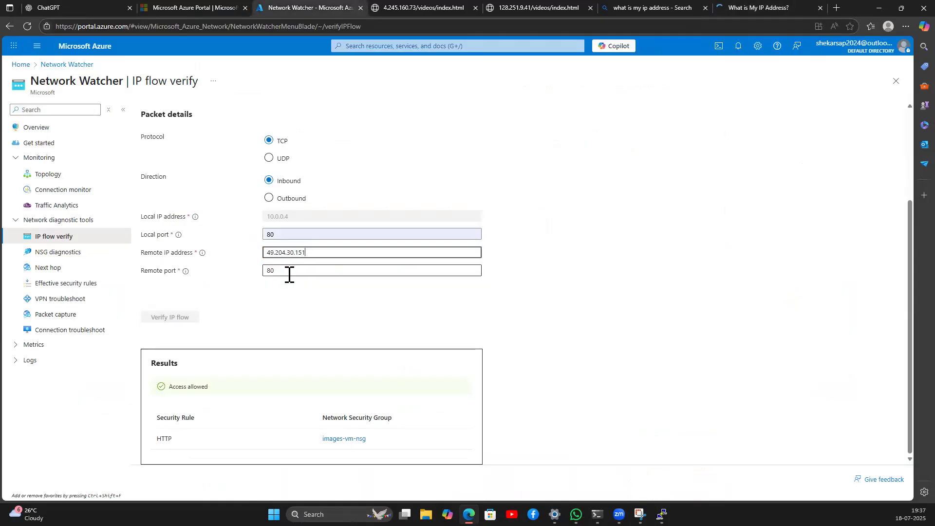
{"action": "left_click", "coordinate": [156, 319]}
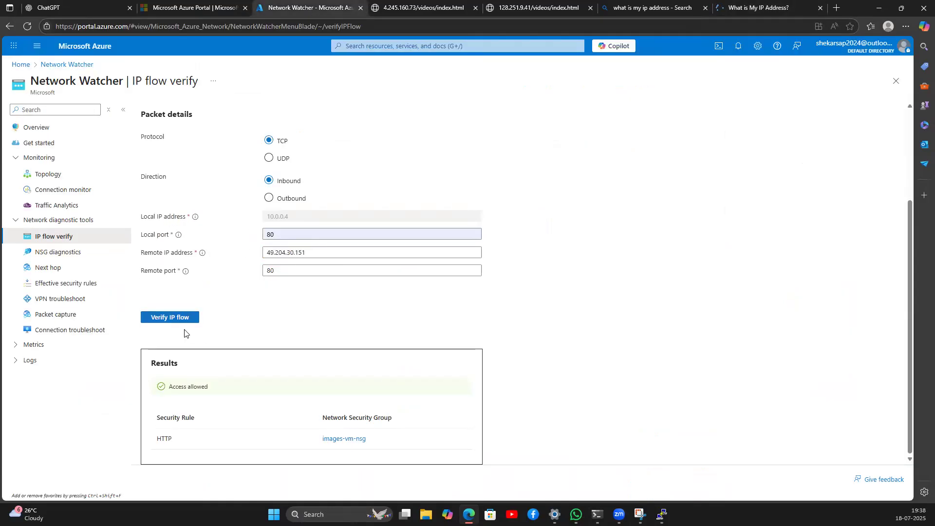
{"action": "left_click", "coordinate": [156, 319]}
{"action": "left_click_drag", "start_coordinate": [168, 386], "coordinate": [244, 388]}
{"action": "left_click", "coordinate": [367, 440]}
{"action": "left_click_drag", "start_coordinate": [366, 438], "coordinate": [282, 441]}
{"action": "left_click", "coordinate": [44, 258]}
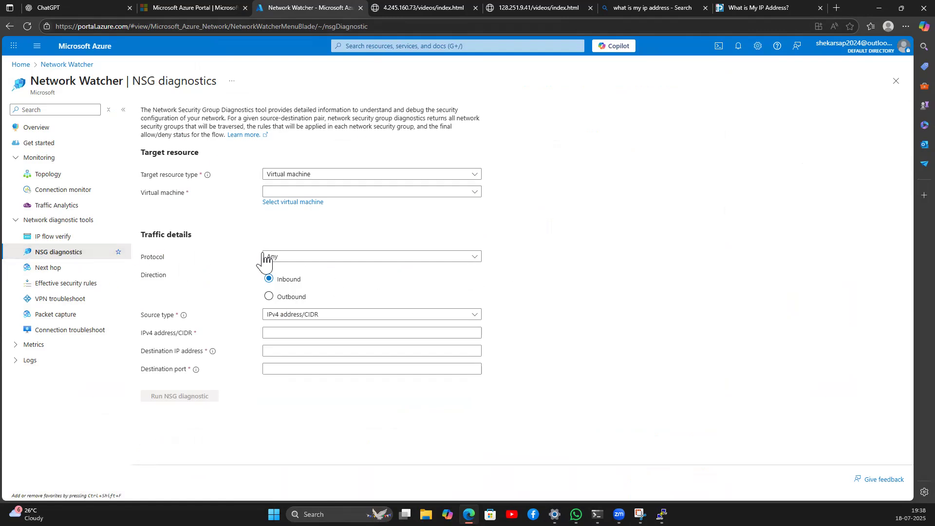
Step: Target images-vm with source IPv4 49.204.30.151, destination 4.210.88.0, destination port 80
{"action": "left_click", "coordinate": [294, 193]}
{"action": "left_click", "coordinate": [296, 240]}
{"action": "left_click", "coordinate": [287, 332]}
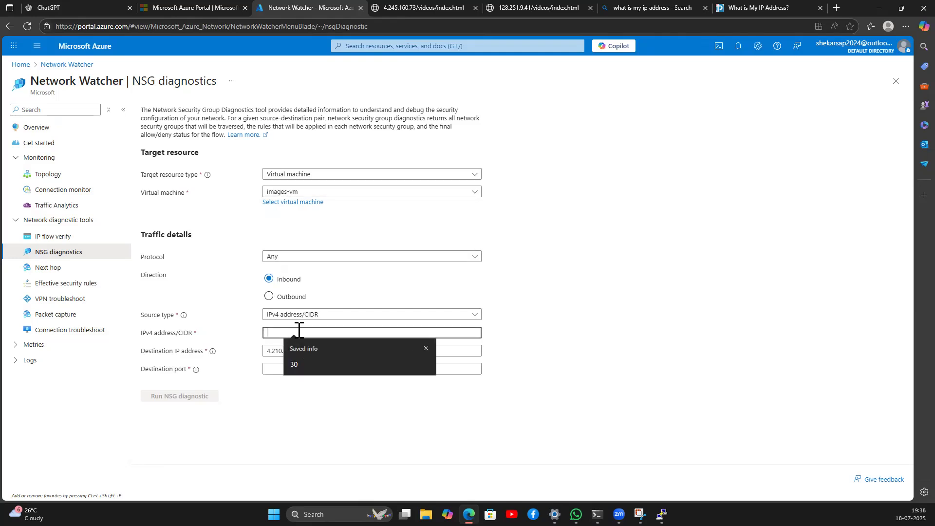
{"action": "left_click", "coordinate": [299, 315]}
{"action": "left_click", "coordinate": [298, 329]}
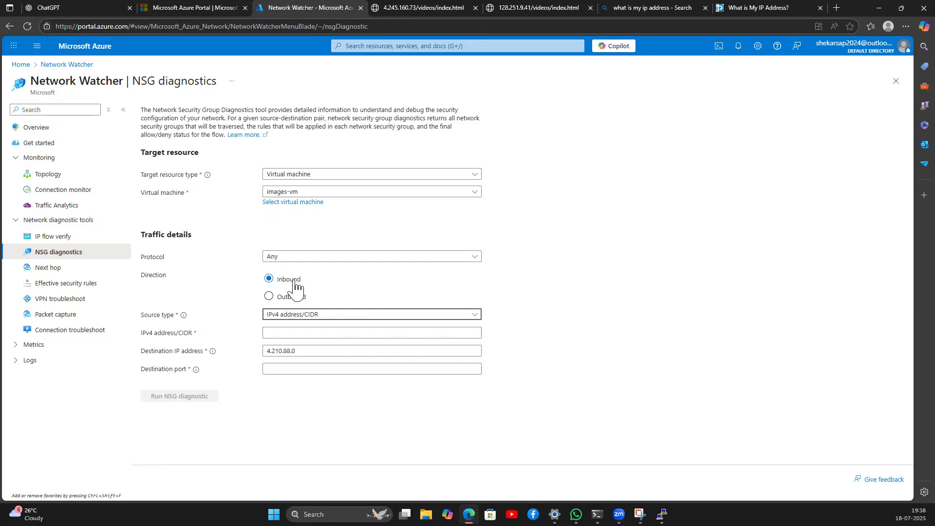
{"action": "left_click", "coordinate": [292, 334]}
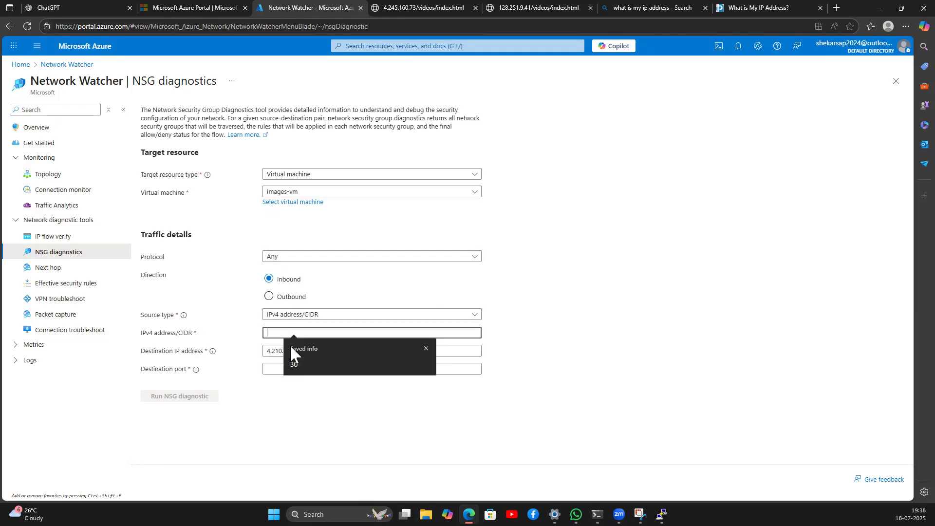
{"action": "left_click_drag", "start_coordinate": [296, 351], "coordinate": [248, 351]}
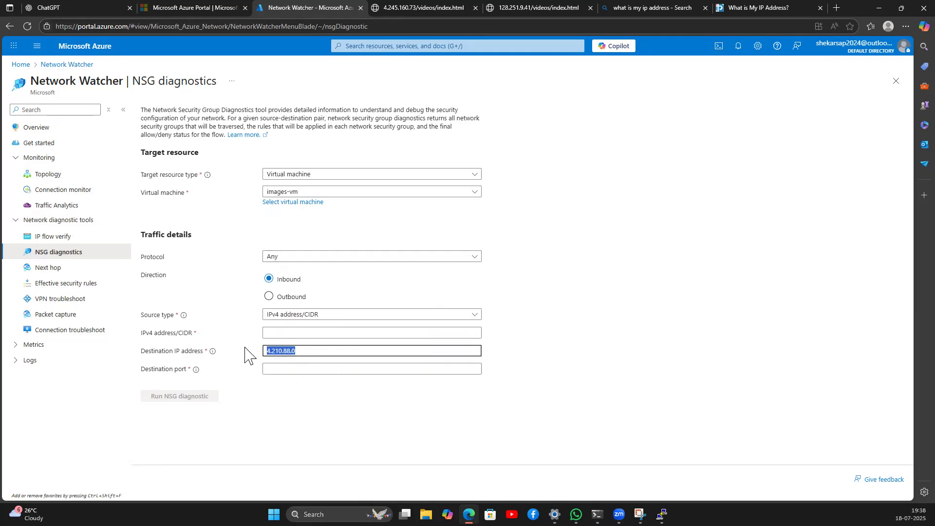
{"action": "left_click", "coordinate": [286, 333]}
{"action": "key", "text": "ctrl+v"}
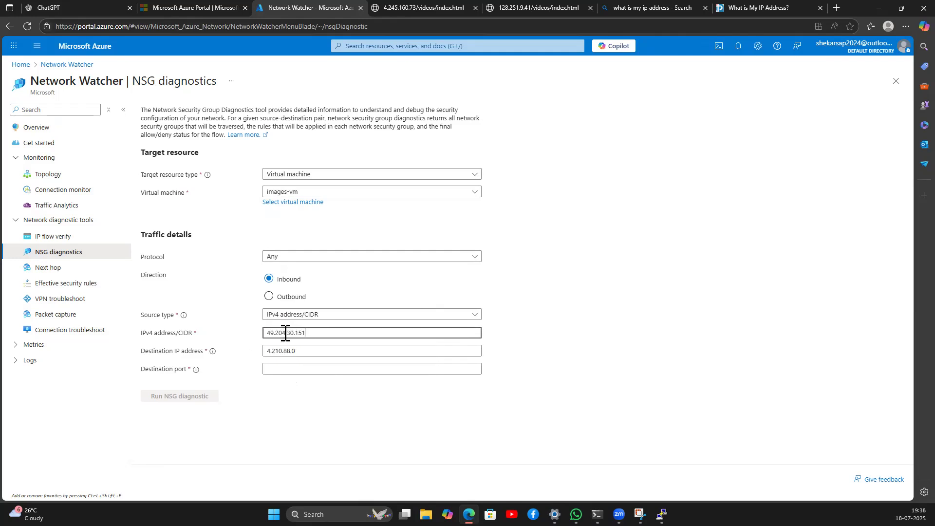
{"action": "left_click", "coordinate": [281, 368]}
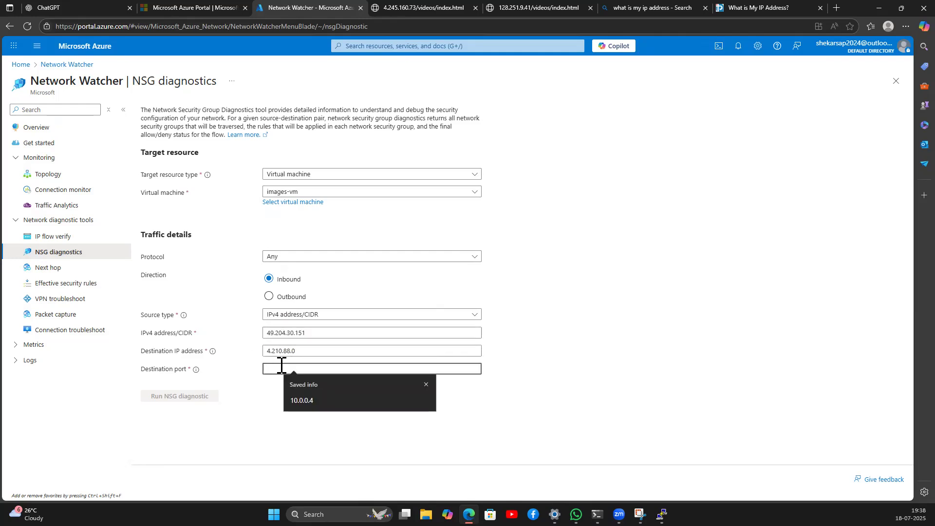
{"action": "type", "text": "80"}
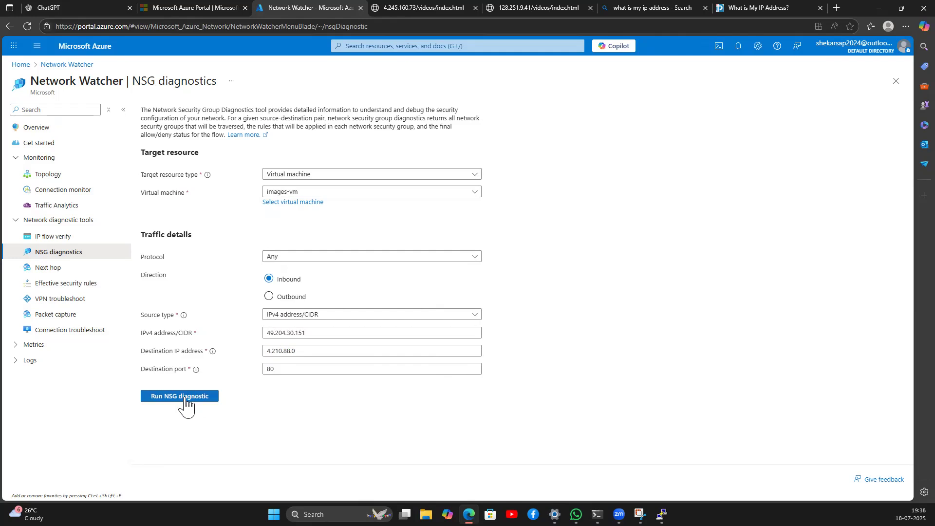
{"action": "left_click", "coordinate": [185, 400]}
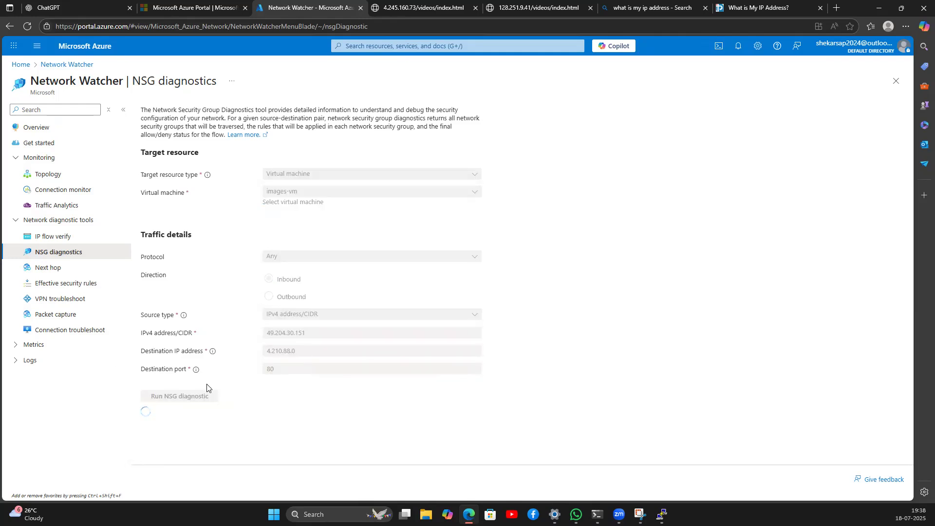
Step: Review the diagnostic result showing traffic from 49.204.30.151 Denied by images-vm-nsg
{"action": "left_click_drag", "start_coordinate": [267, 333], "coordinate": [258, 355]}
{"action": "left_click", "coordinate": [239, 363]}
{"action": "scroll", "coordinate": [239, 362], "scroll_direction": "down", "scroll_amount": 2}
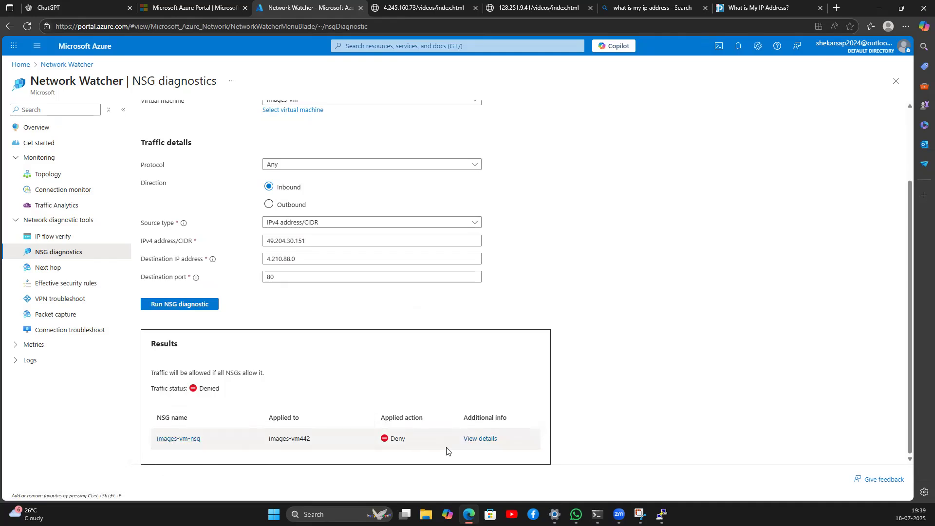
{"action": "double_click", "coordinate": [205, 390]}
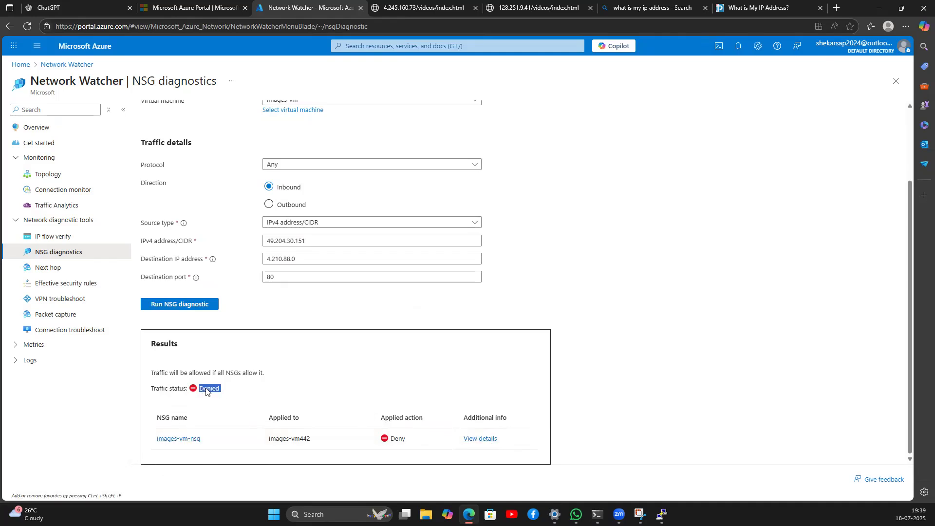
{"action": "left_click", "coordinate": [333, 309]}
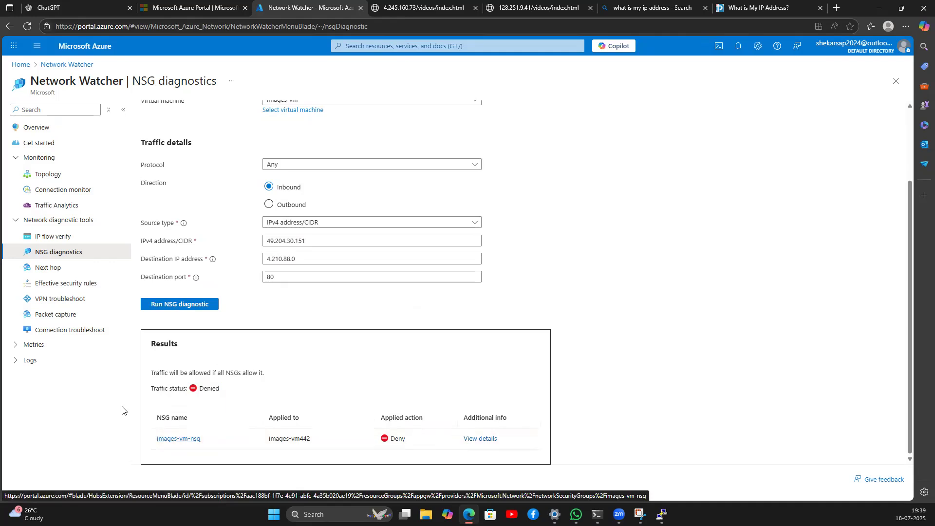
{"action": "left_click", "coordinate": [68, 267]}
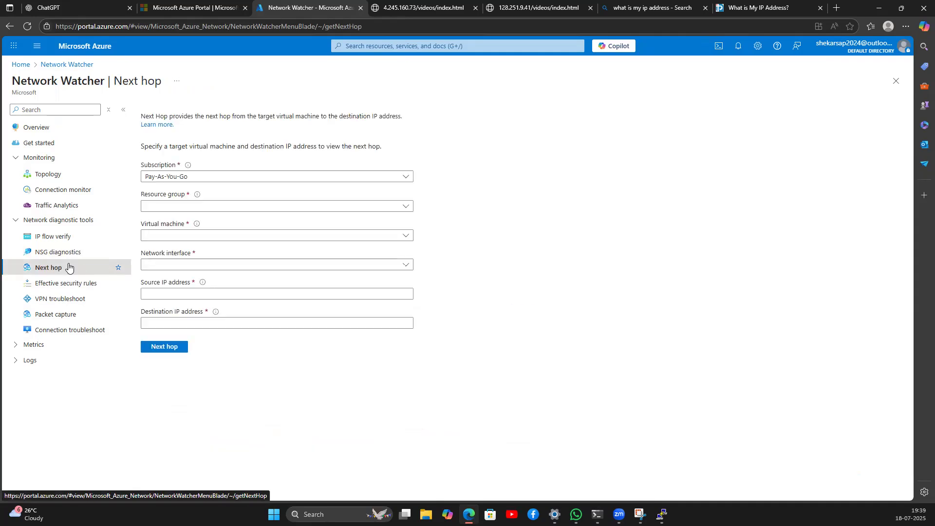
Step: On the whiteboard, draw a VM box, an internet cloud and an IGW box
{"action": "key", "text": "alt+Tab"}
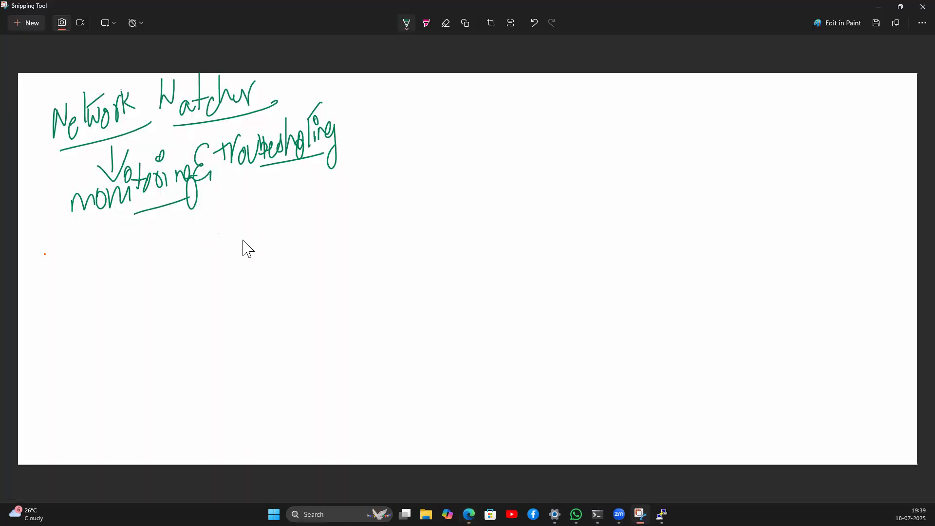
{"action": "mouse_move", "coordinate": [202, 244]}
{"action": "left_mouse_down"}
{"action": "mouse_move", "coordinate": [194, 309]}
{"action": "mouse_move", "coordinate": [261, 315]}
{"action": "mouse_move", "coordinate": [250, 244]}
{"action": "mouse_move", "coordinate": [203, 245]}
{"action": "mouse_move", "coordinate": [197, 260]}
{"action": "mouse_move", "coordinate": [225, 274]}
{"action": "left_mouse_up"}
{"action": "mouse_move", "coordinate": [227, 298]}
{"action": "left_mouse_down"}
{"action": "mouse_move", "coordinate": [230, 279]}
{"action": "mouse_move", "coordinate": [244, 298]}
{"action": "left_mouse_up"}
{"action": "mouse_move", "coordinate": [633, 131]}
{"action": "left_mouse_down"}
{"action": "mouse_move", "coordinate": [605, 209]}
{"action": "mouse_move", "coordinate": [691, 175]}
{"action": "mouse_move", "coordinate": [655, 127]}
{"action": "mouse_move", "coordinate": [609, 142]}
{"action": "left_mouse_up"}
{"action": "mouse_move", "coordinate": [403, 180]}
{"action": "left_mouse_down"}
{"action": "mouse_move", "coordinate": [395, 240]}
{"action": "mouse_move", "coordinate": [480, 172]}
{"action": "mouse_move", "coordinate": [402, 181]}
{"action": "mouse_move", "coordinate": [418, 226]}
{"action": "left_mouse_up"}
{"action": "mouse_move", "coordinate": [436, 188]}
{"action": "left_mouse_down"}
{"action": "mouse_move", "coordinate": [428, 217]}
{"action": "mouse_move", "coordinate": [435, 204]}
{"action": "left_mouse_up"}
{"action": "mouse_move", "coordinate": [447, 197]}
{"action": "left_mouse_down"}
{"action": "mouse_move", "coordinate": [447, 220]}
{"action": "mouse_move", "coordinate": [469, 180]}
{"action": "left_mouse_up"}
Step: Add an on-prem box and a VPN Express box with their labels
{"action": "mouse_move", "coordinate": [616, 315]}
{"action": "left_mouse_down"}
{"action": "mouse_move", "coordinate": [609, 442]}
{"action": "mouse_move", "coordinate": [694, 429]}
{"action": "mouse_move", "coordinate": [680, 299]}
{"action": "mouse_move", "coordinate": [617, 307]}
{"action": "left_mouse_up"}
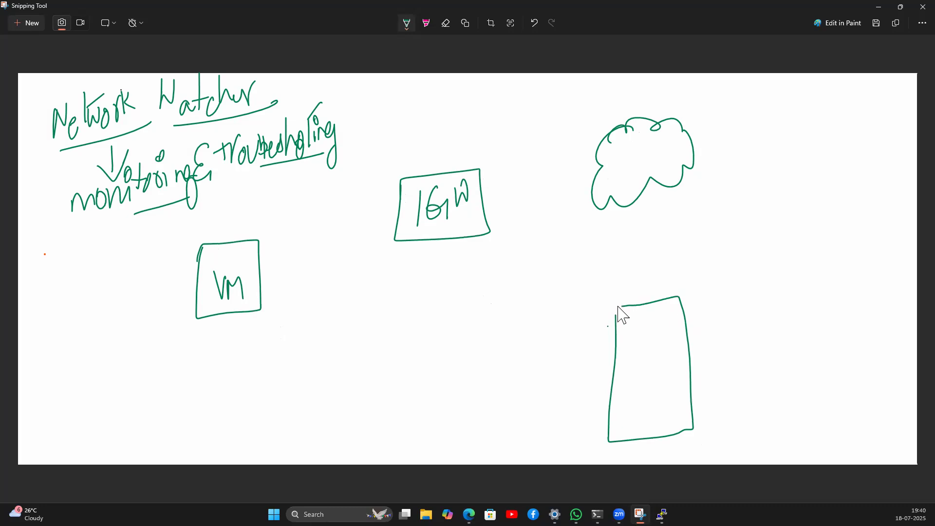
{"action": "mouse_move", "coordinate": [631, 368]}
{"action": "left_mouse_down"}
{"action": "mouse_move", "coordinate": [659, 376]}
{"action": "mouse_move", "coordinate": [683, 362]}
{"action": "mouse_move", "coordinate": [706, 367]}
{"action": "mouse_move", "coordinate": [711, 378]}
{"action": "left_mouse_up"}
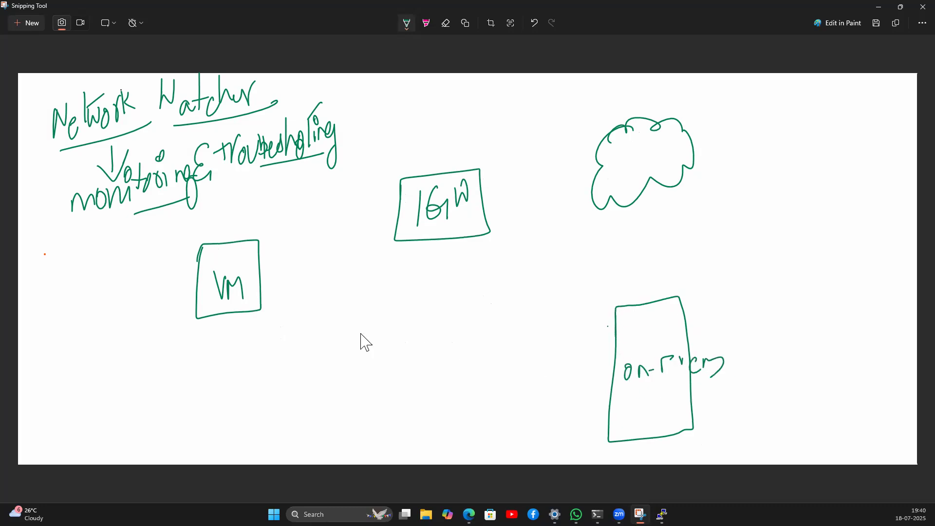
{"action": "mouse_move", "coordinate": [401, 333]}
{"action": "left_mouse_down"}
{"action": "mouse_move", "coordinate": [402, 407]}
{"action": "mouse_move", "coordinate": [472, 328]}
{"action": "mouse_move", "coordinate": [405, 330]}
{"action": "mouse_move", "coordinate": [398, 351]}
{"action": "left_mouse_up"}
{"action": "mouse_move", "coordinate": [414, 336]}
{"action": "left_mouse_down"}
{"action": "mouse_move", "coordinate": [418, 351]}
{"action": "mouse_move", "coordinate": [427, 330]}
{"action": "mouse_move", "coordinate": [428, 361]}
{"action": "mouse_move", "coordinate": [444, 368]}
{"action": "mouse_move", "coordinate": [417, 384]}
{"action": "mouse_move", "coordinate": [422, 389]}
{"action": "mouse_move", "coordinate": [439, 380]}
{"action": "mouse_move", "coordinate": [476, 387]}
{"action": "mouse_move", "coordinate": [492, 371]}
{"action": "left_mouse_up"}
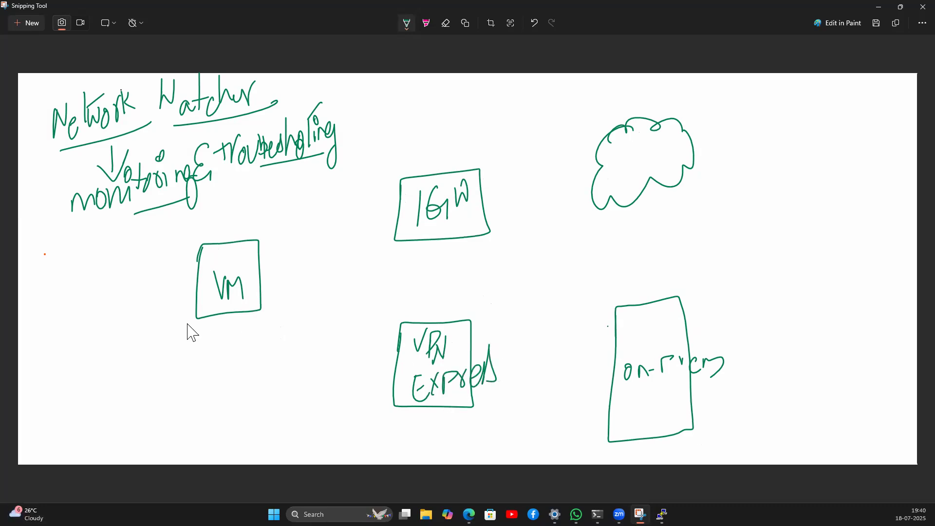
{"action": "mouse_move", "coordinate": [69, 386]}
{"action": "left_mouse_down"}
{"action": "mouse_move", "coordinate": [84, 375]}
{"action": "mouse_move", "coordinate": [150, 371]}
{"action": "mouse_move", "coordinate": [172, 381]}
{"action": "left_mouse_up"}
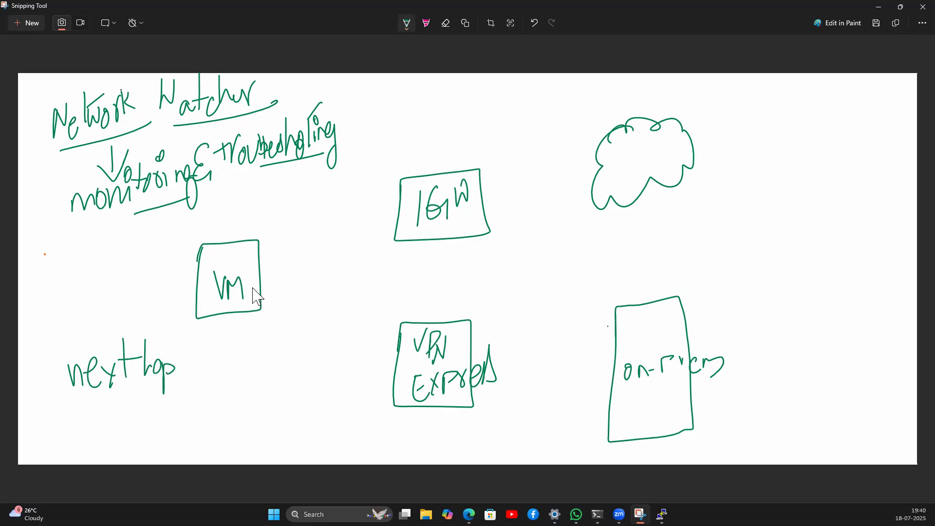
Step: Connect the VM box to IGW and IGW to the internet cloud
{"action": "left_click_drag", "start_coordinate": [620, 149], "coordinate": [641, 144]}
{"action": "left_click_drag", "start_coordinate": [625, 176], "coordinate": [664, 149]}
{"action": "left_click_drag", "start_coordinate": [259, 272], "coordinate": [400, 200]}
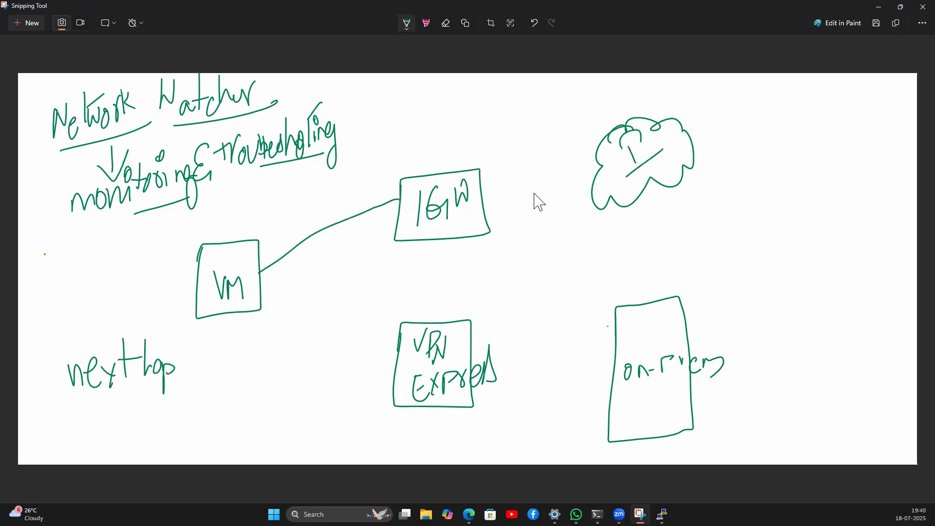
{"action": "left_click_drag", "start_coordinate": [474, 200], "coordinate": [604, 155]}
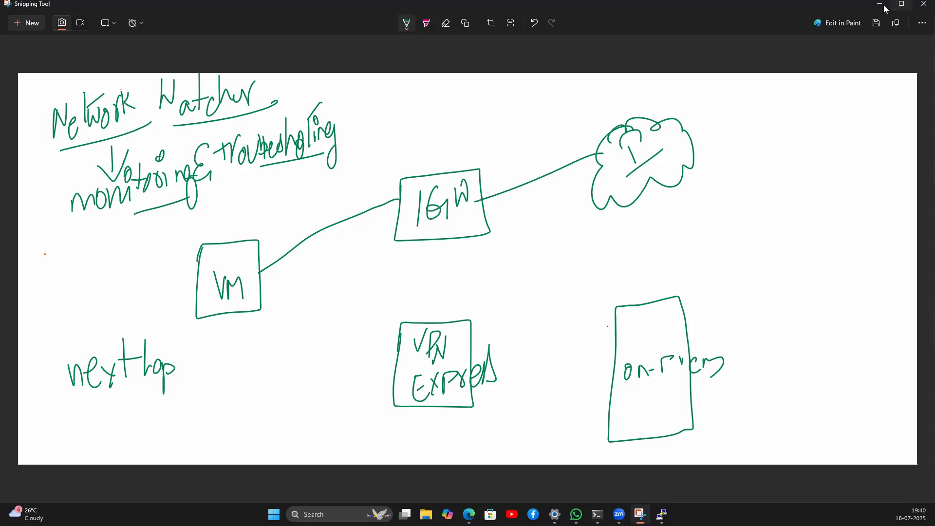
{"action": "left_click", "coordinate": [900, 7]}
Step: Check the next hop from images-vm to 49.204.30.151, which returns Internet via System Route
{"action": "left_click", "coordinate": [502, 144]}
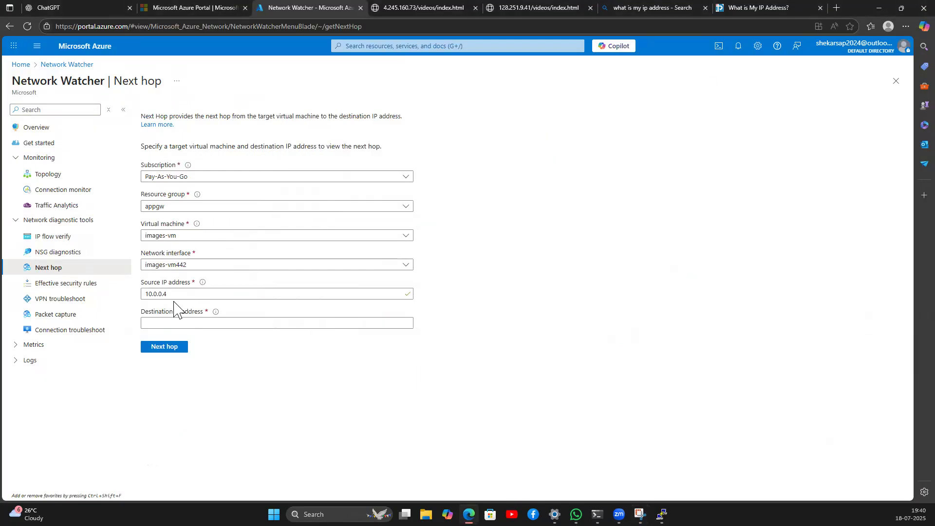
{"action": "left_click", "coordinate": [180, 323]}
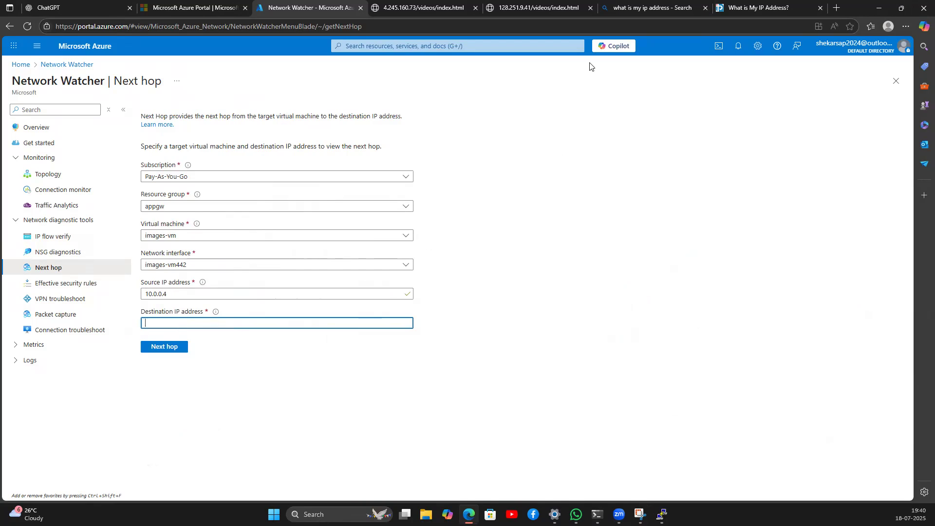
{"action": "left_click", "coordinate": [779, 8]}
{"action": "double_click", "coordinate": [221, 278]}
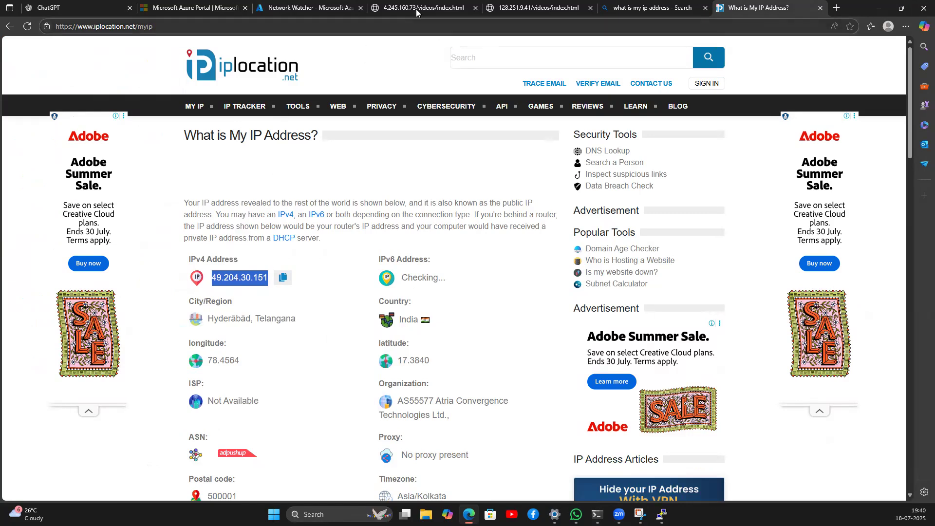
{"action": "left_click", "coordinate": [306, 8]}
{"action": "left_click", "coordinate": [185, 346]}
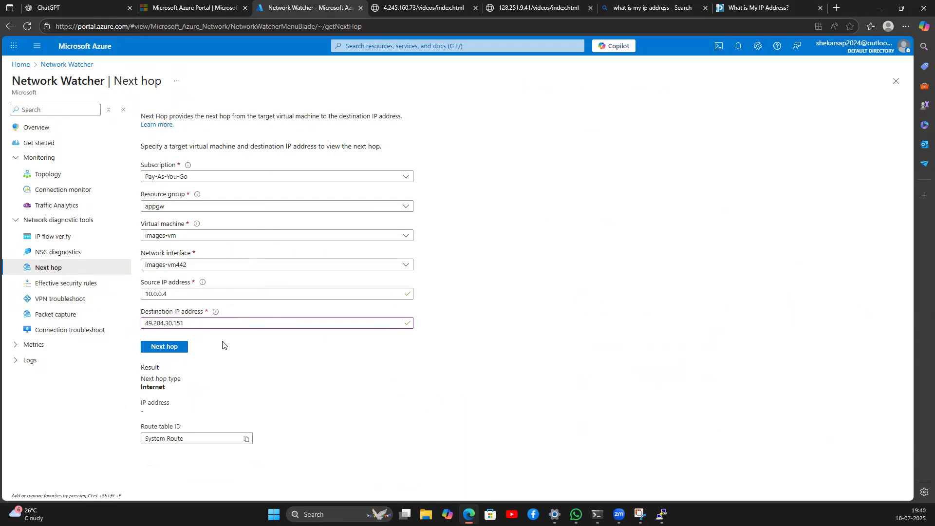
{"action": "double_click", "coordinate": [158, 388]}
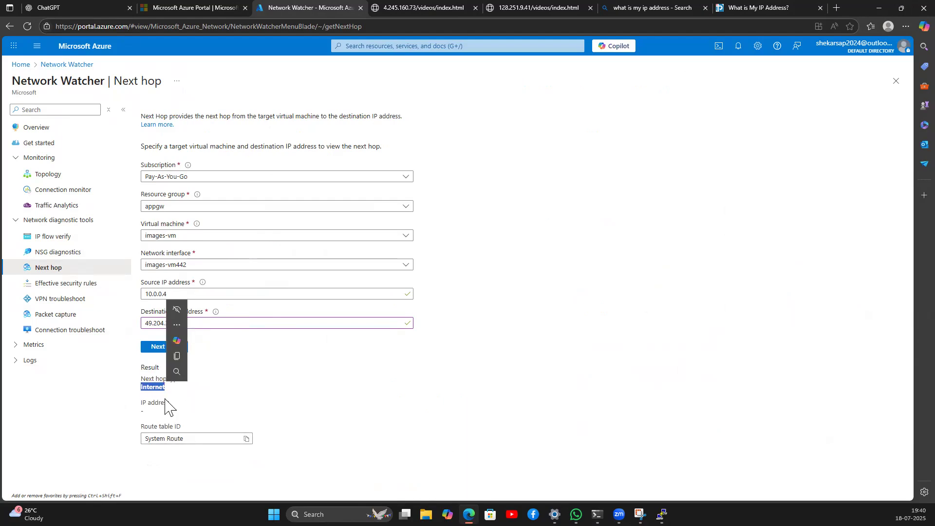
{"action": "left_click", "coordinate": [271, 361]}
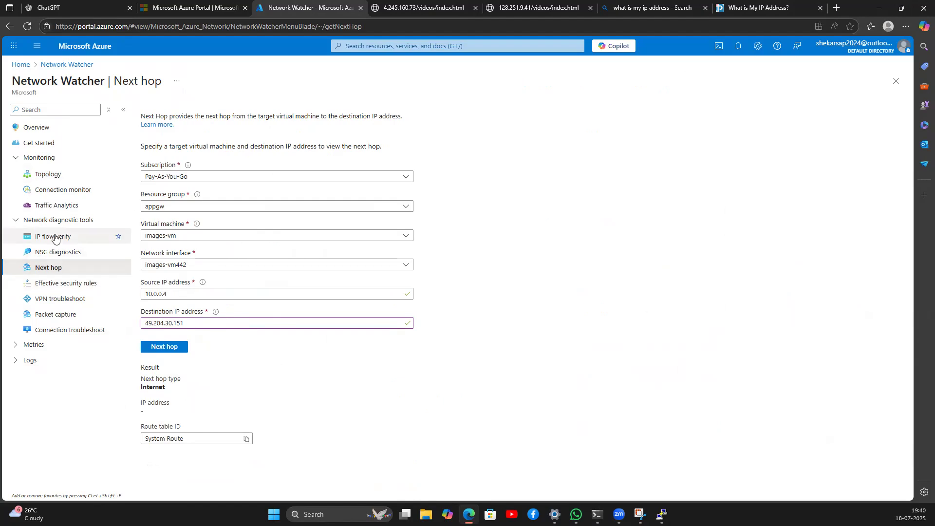
{"action": "left_click", "coordinate": [50, 284]}
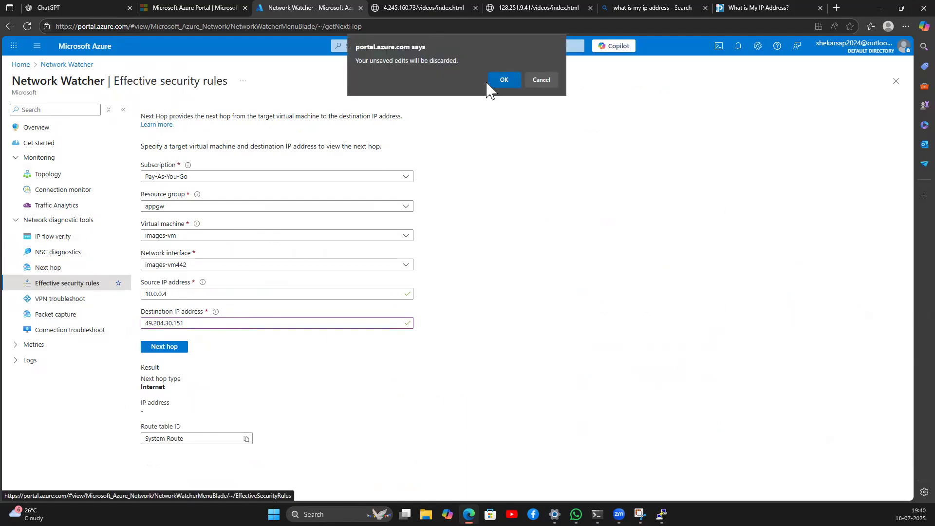
Step: Discard the next hop edits and pick images-vm for effective security rules
{"action": "left_click", "coordinate": [500, 78]}
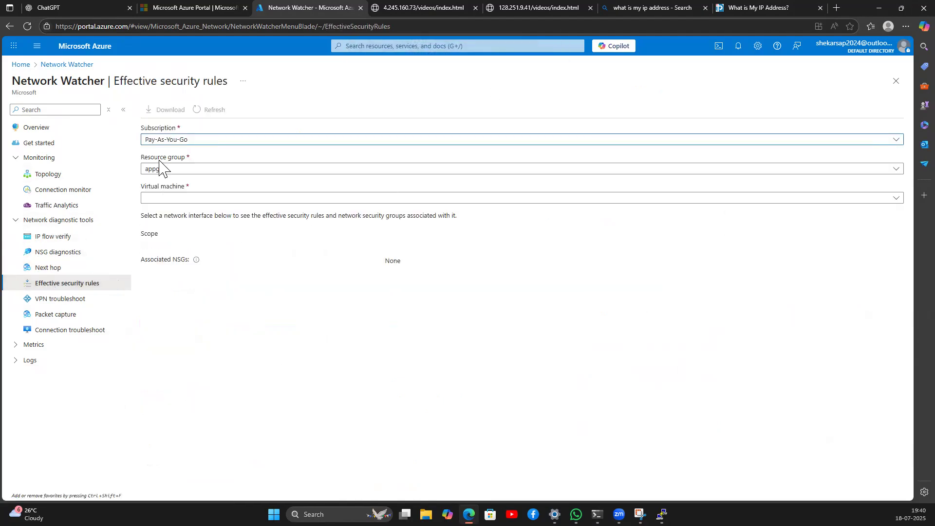
{"action": "left_click", "coordinate": [200, 198]}
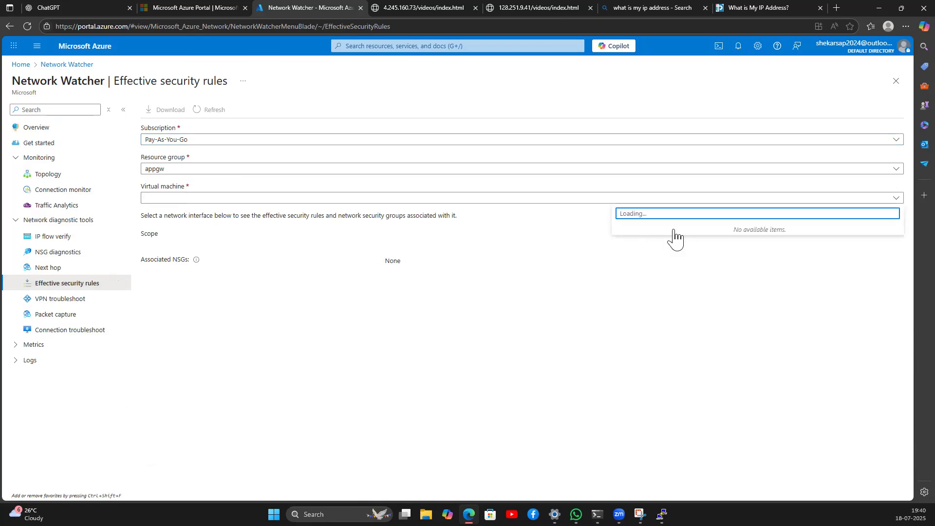
{"action": "left_click", "coordinate": [642, 234]}
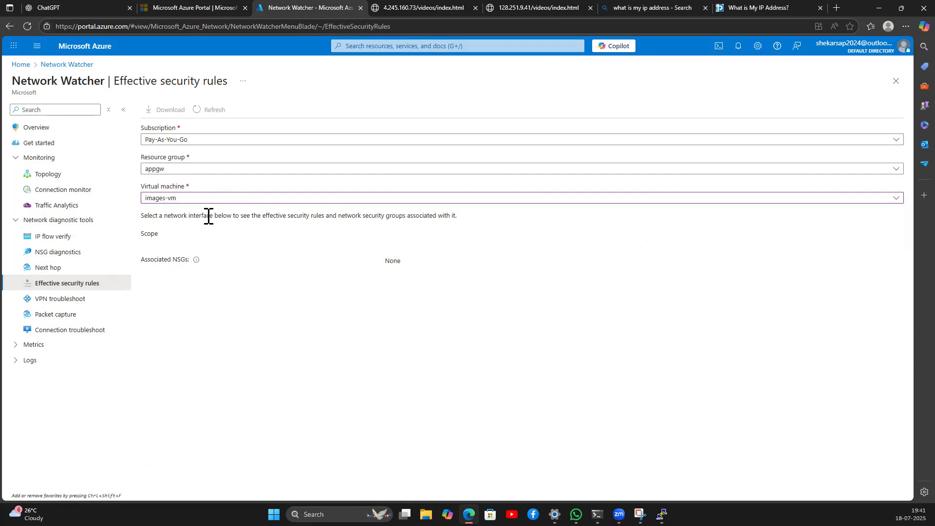
{"action": "left_click_drag", "start_coordinate": [158, 216], "coordinate": [373, 217]}
{"action": "left_click", "coordinate": [170, 237]}
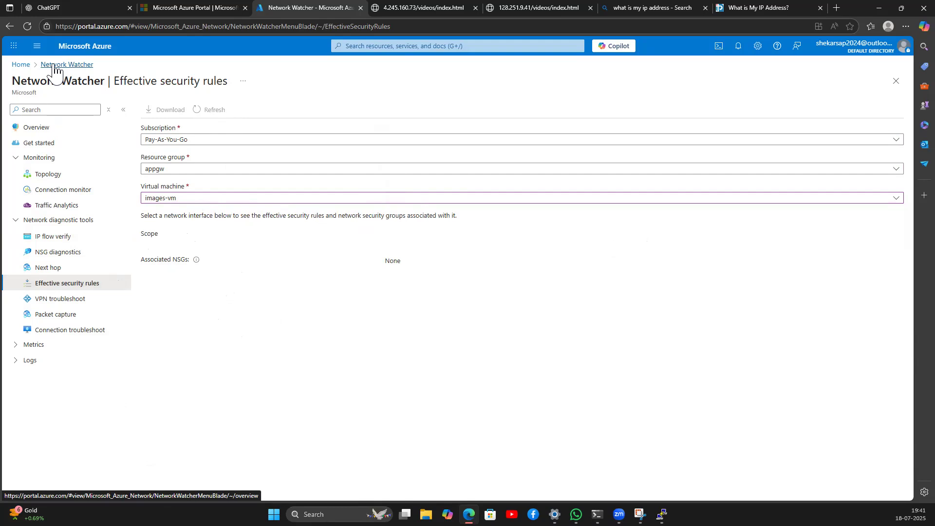
Step: Reload the page and close the three unused browser tabs
{"action": "left_click", "coordinate": [29, 26]}
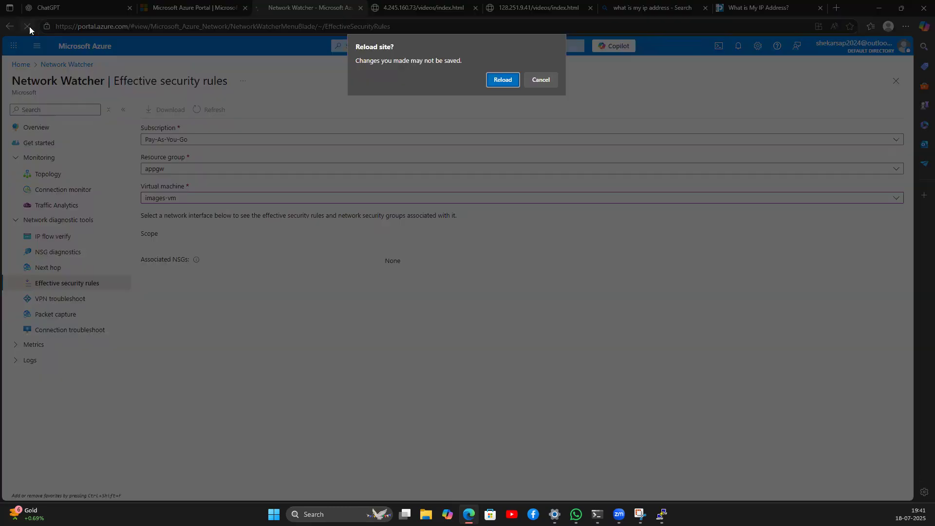
{"action": "left_click", "coordinate": [502, 81]}
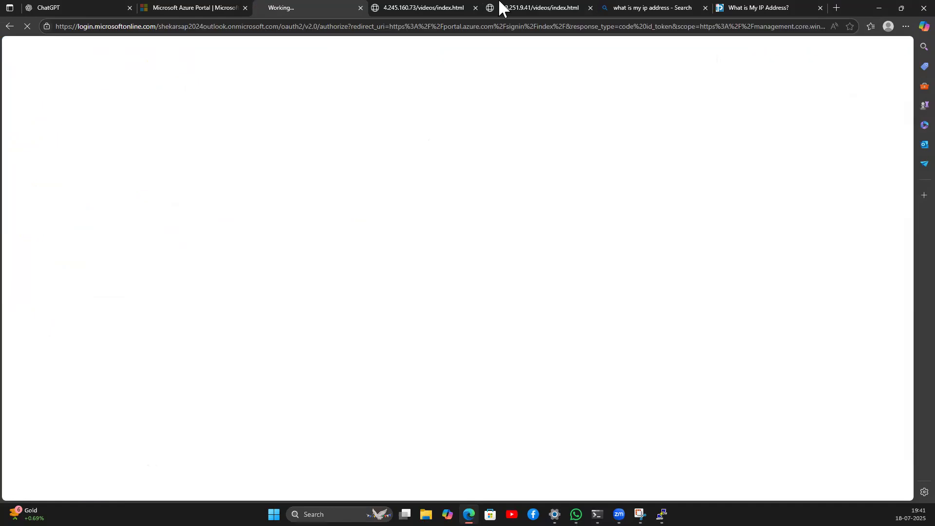
{"action": "left_click", "coordinate": [476, 7]}
{"action": "left_click", "coordinate": [476, 8]}
{"action": "left_click", "coordinate": [476, 8]}
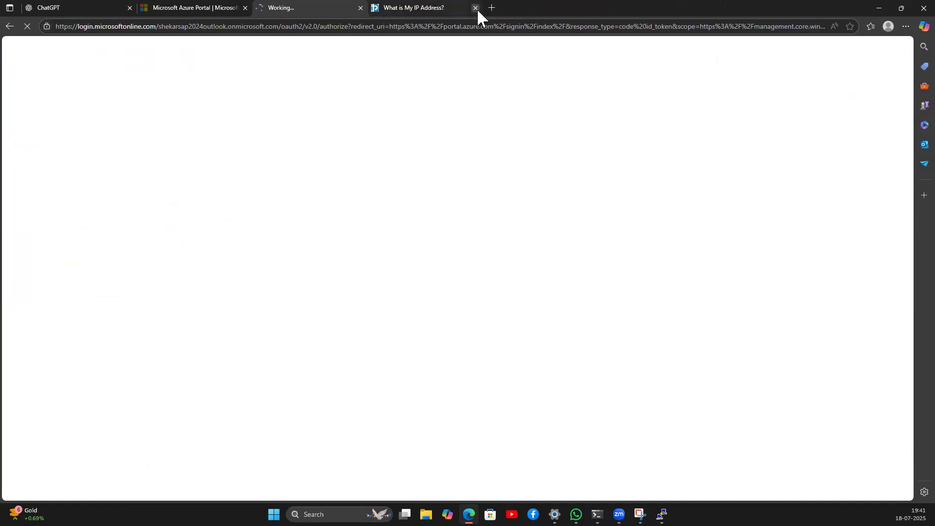
{"action": "left_click", "coordinate": [475, 7]}
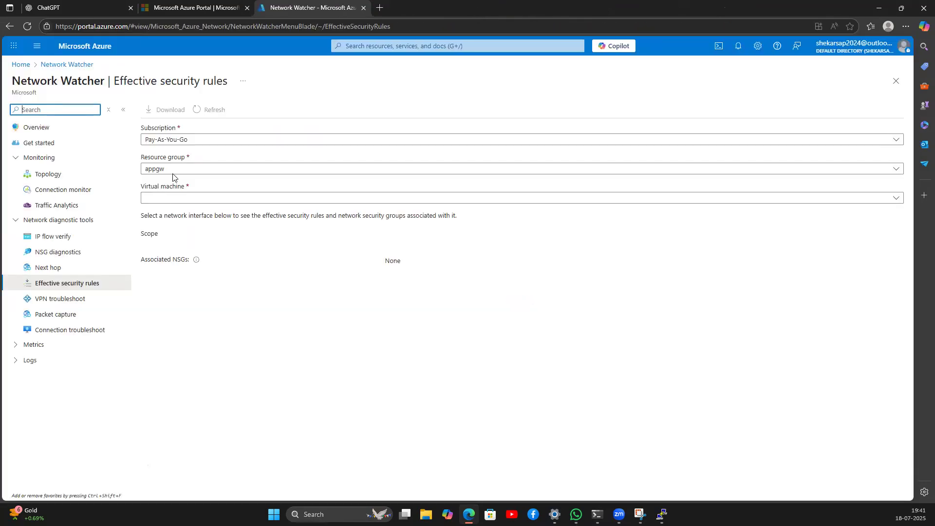
Step: Reselect images-vm to show images-vm-nsg associated with network interface images-vm442
{"action": "left_click", "coordinate": [181, 200]}
{"action": "left_click", "coordinate": [643, 234]}
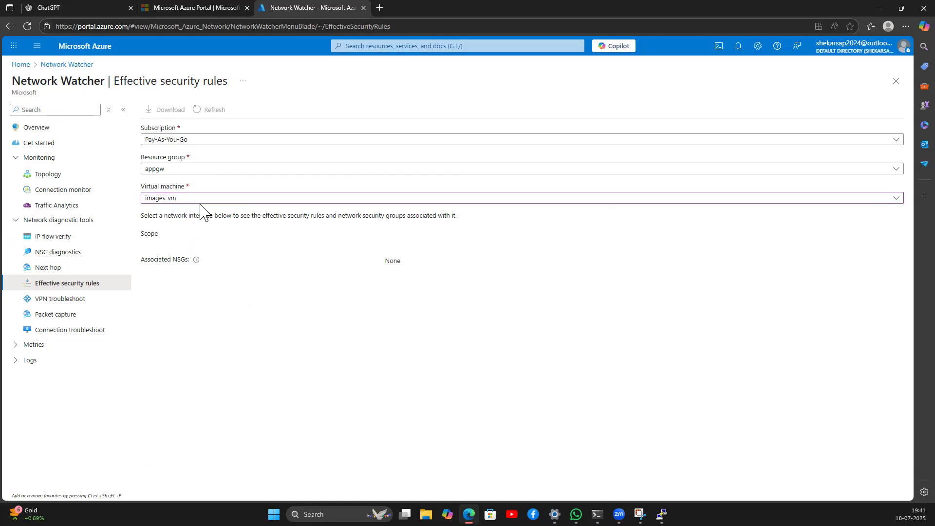
{"action": "left_click", "coordinate": [214, 197]}
{"action": "left_click", "coordinate": [631, 249]}
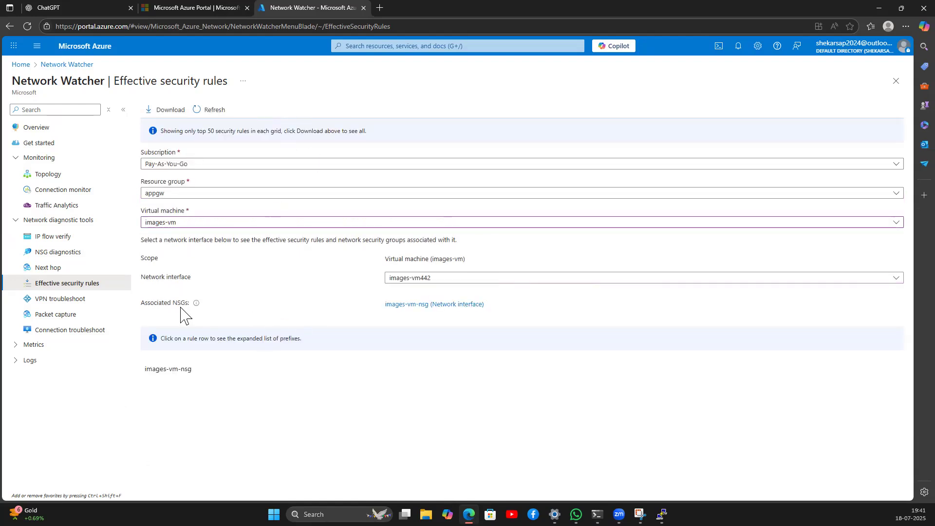
{"action": "left_click_drag", "start_coordinate": [141, 306], "coordinate": [192, 308]}
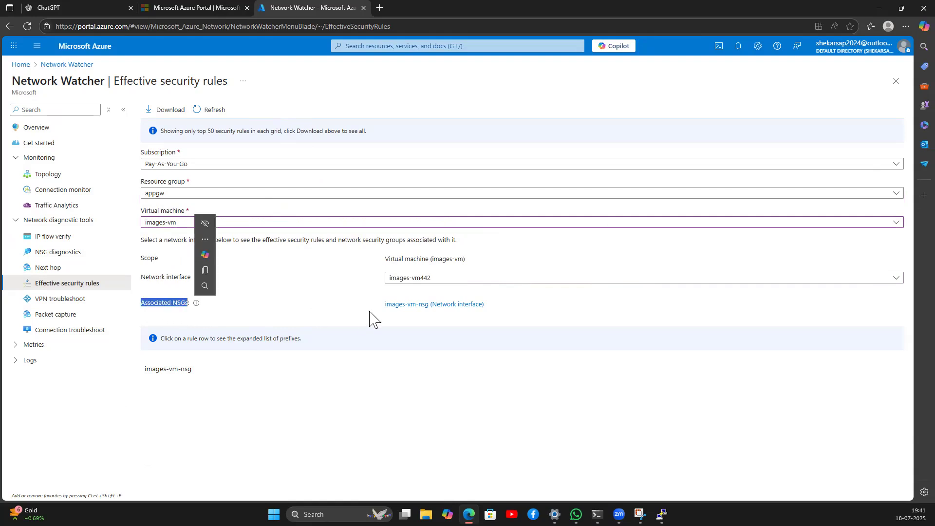
{"action": "left_click_drag", "start_coordinate": [384, 305], "coordinate": [472, 315]}
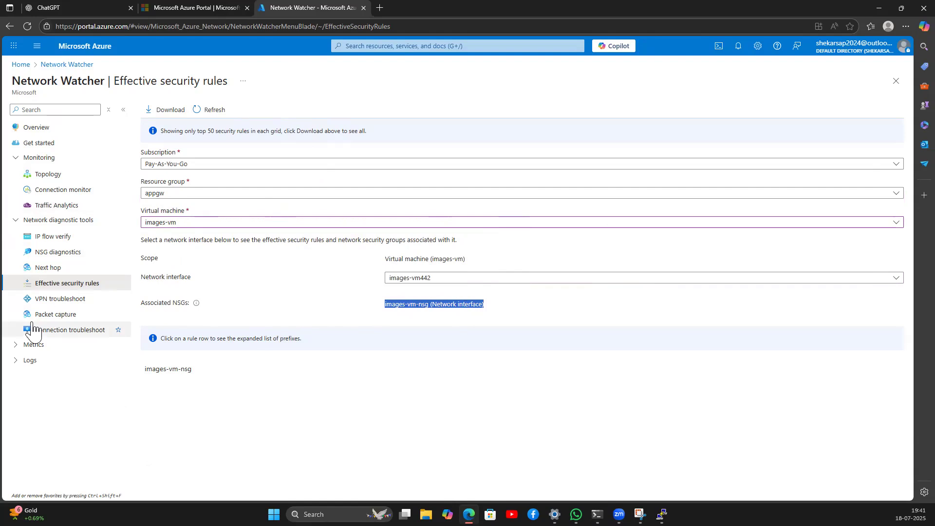
{"action": "left_click", "coordinate": [56, 317]}
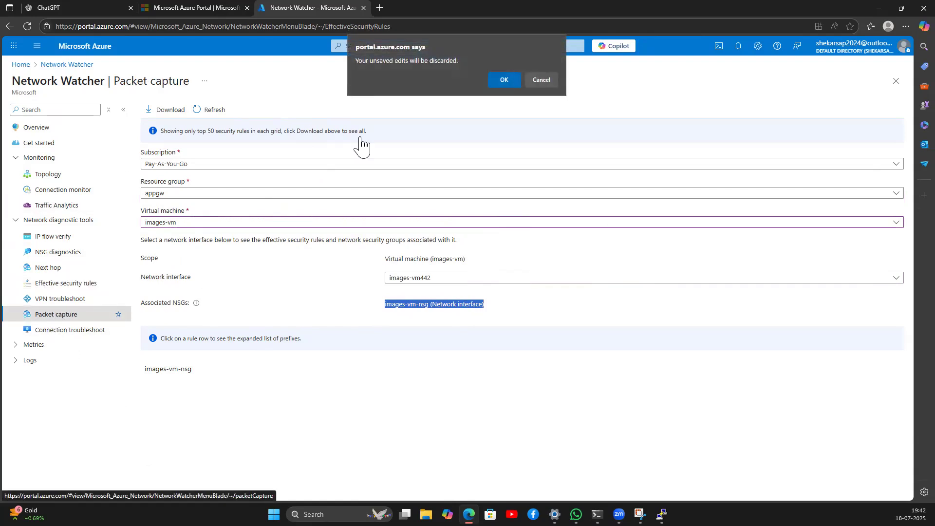
Step: Set up a packet capture for images-vm with capture location Both, then cancel it
{"action": "left_click", "coordinate": [506, 80]}
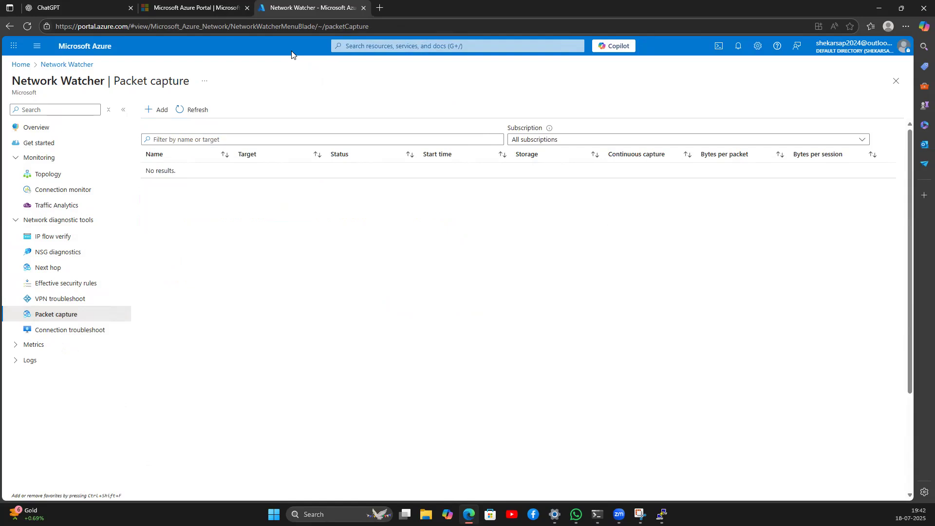
{"action": "left_click", "coordinate": [156, 111]}
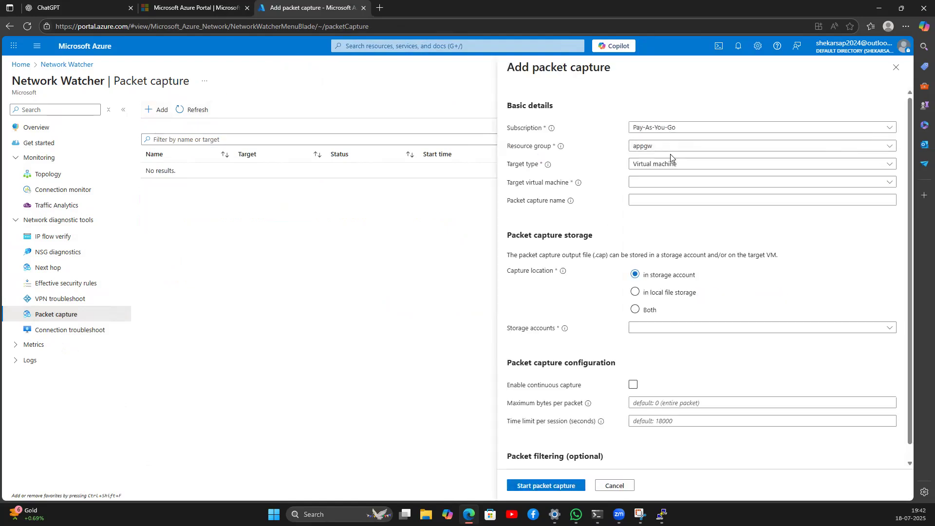
{"action": "left_click", "coordinate": [650, 184]}
{"action": "left_click", "coordinate": [655, 199]}
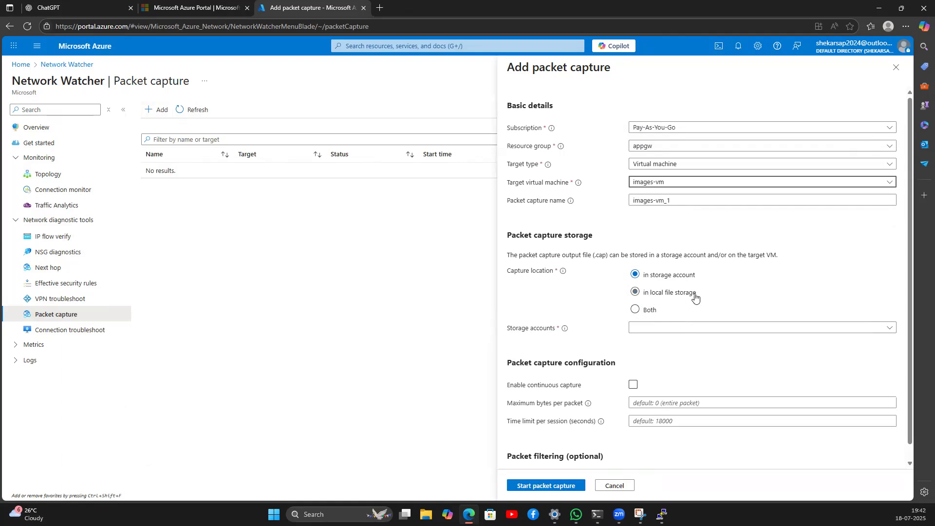
{"action": "left_click", "coordinate": [636, 310]}
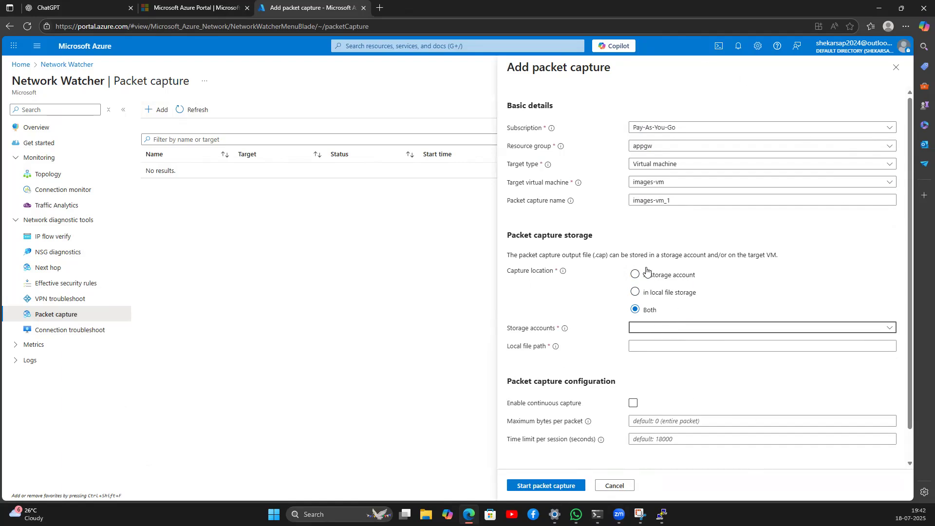
{"action": "left_click", "coordinate": [616, 486]}
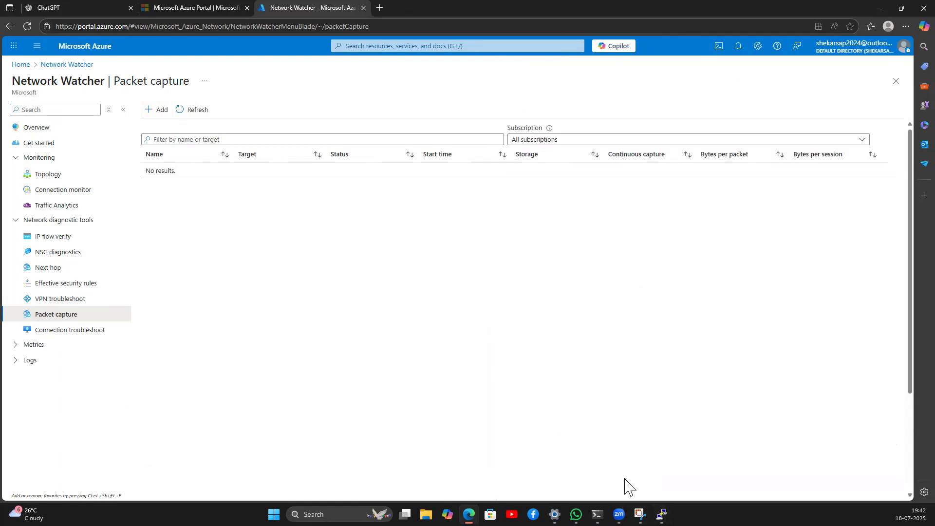
{"action": "left_click", "coordinate": [70, 331]}
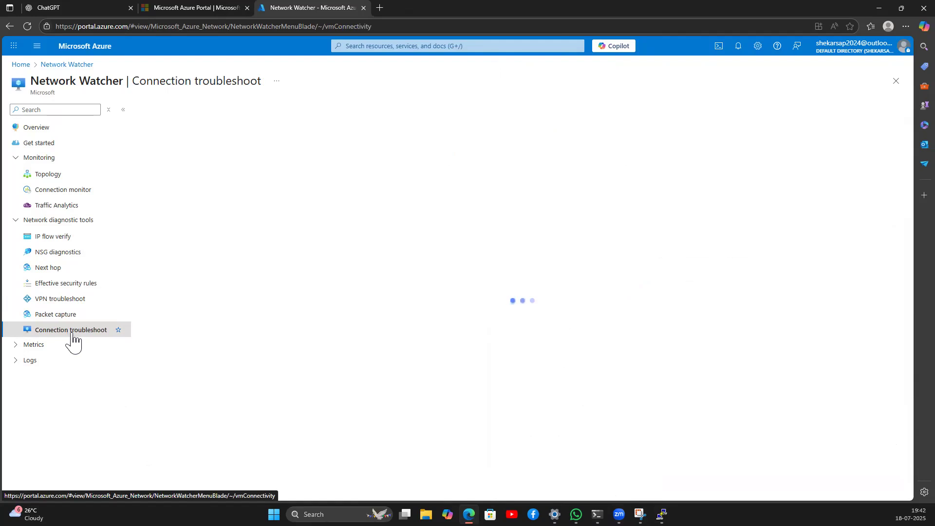
Step: Choose images-vm as the source and the videos VM as the destination
{"action": "left_click", "coordinate": [305, 199]}
{"action": "left_click", "coordinate": [298, 226]}
{"action": "left_click", "coordinate": [294, 298]}
{"action": "left_click", "coordinate": [294, 324]}
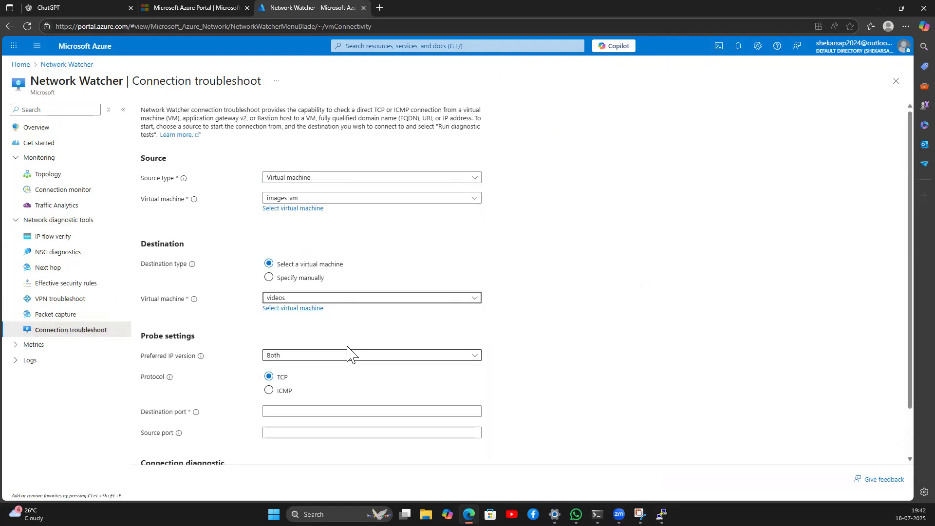
Step: Set destination and source port 80 and run all diagnostic tests
{"action": "scroll", "coordinate": [304, 339], "scroll_direction": "down", "scroll_amount": 1}
{"action": "left_click", "coordinate": [291, 357]}
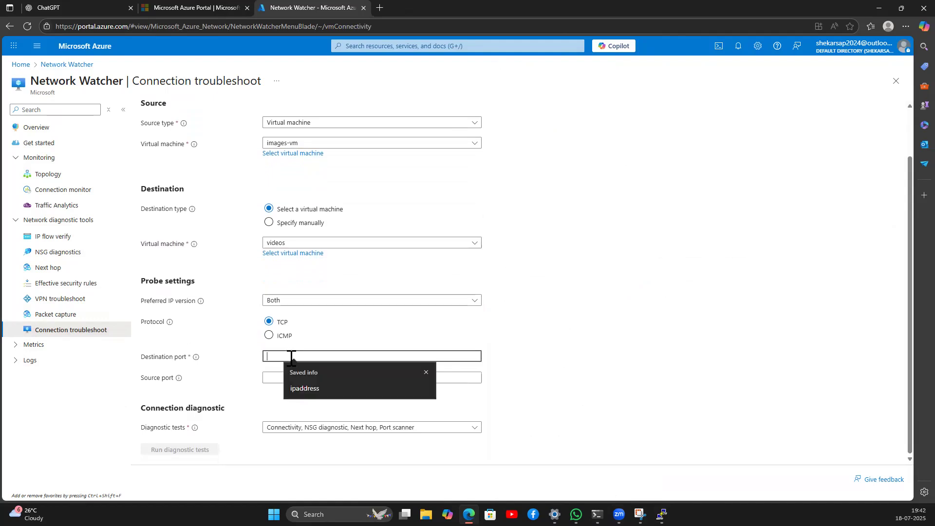
{"action": "type", "text": "80"}
{"action": "left_click", "coordinate": [279, 378]}
{"action": "left_click", "coordinate": [271, 393]}
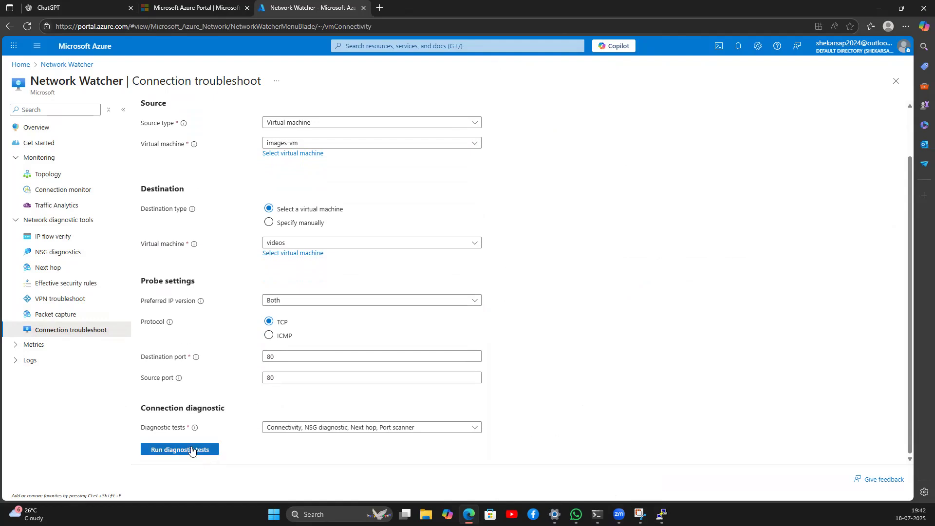
{"action": "left_click", "coordinate": [327, 428]}
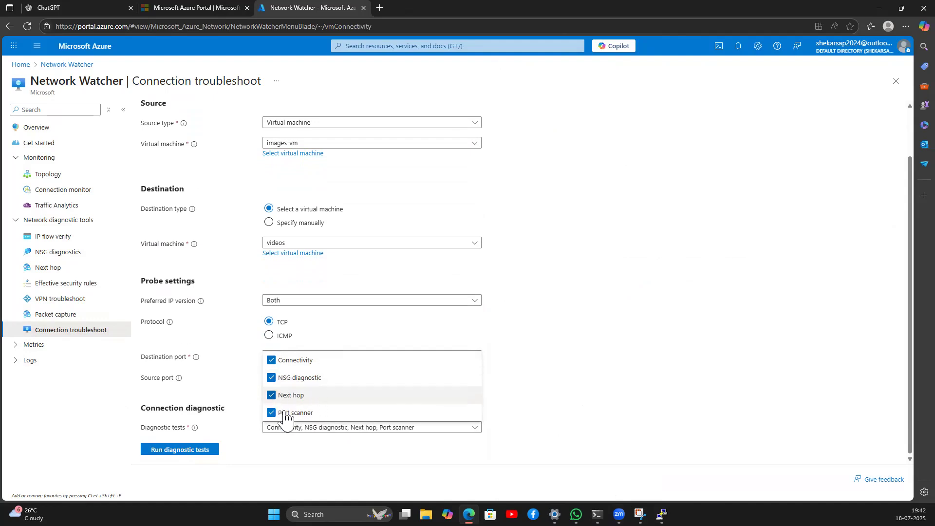
{"action": "left_click", "coordinate": [174, 453]}
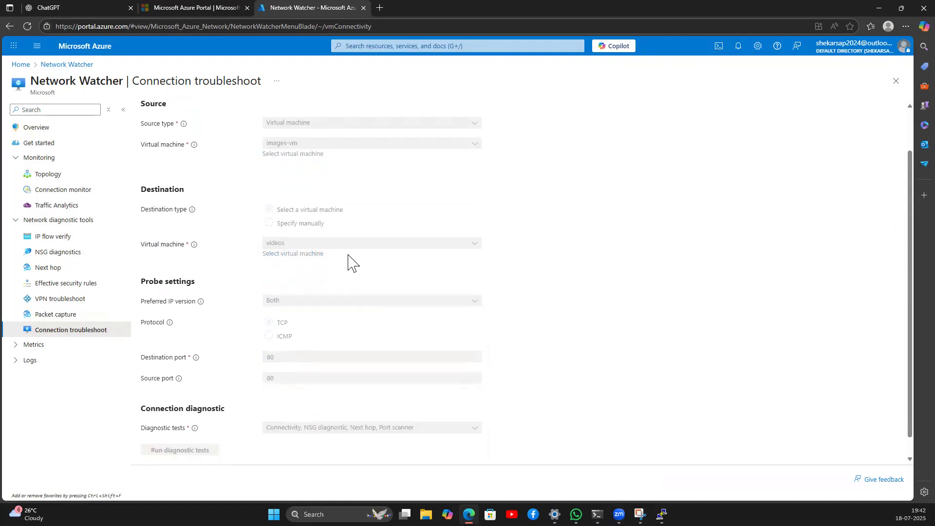
{"action": "scroll", "coordinate": [351, 261], "scroll_direction": "up", "scroll_amount": 1}
{"action": "scroll", "coordinate": [350, 261], "scroll_direction": "down", "scroll_amount": 1}
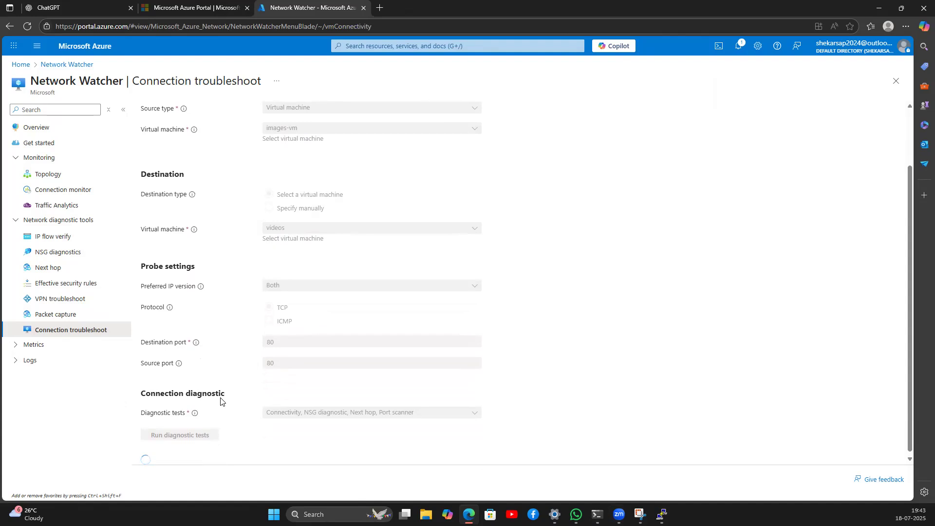
Step: Enlarge the whiteboard, erase the next hop notes, and switch to a dark green pen
{"action": "left_click", "coordinate": [640, 514]}
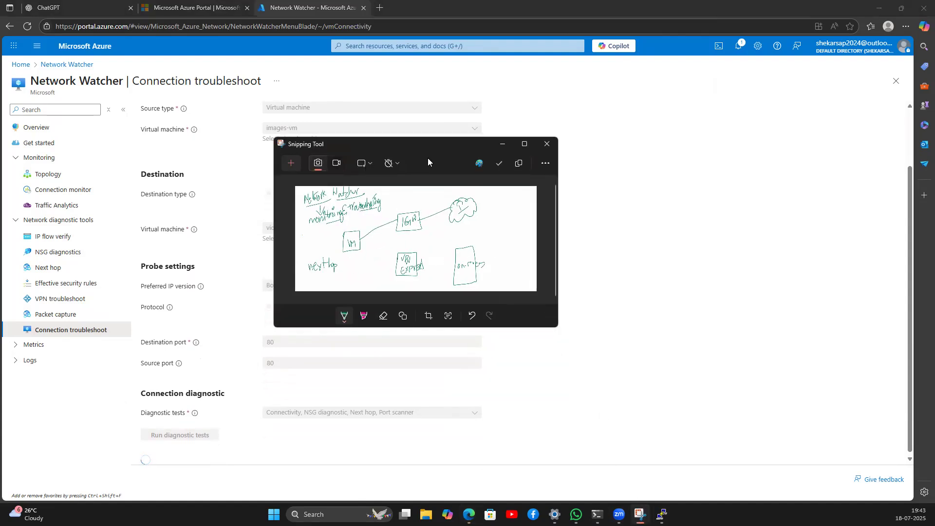
{"action": "double_click", "coordinate": [433, 147]}
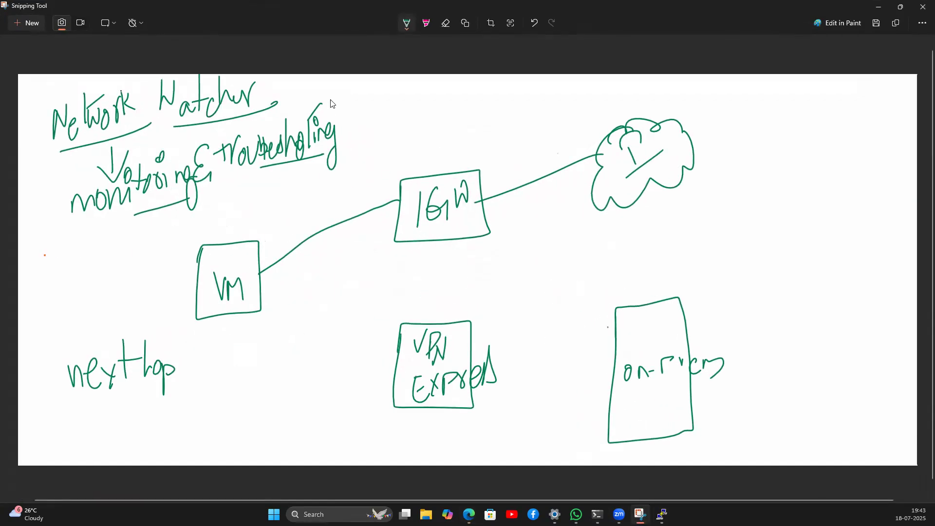
{"action": "left_click", "coordinate": [445, 27]}
{"action": "mouse_move", "coordinate": [138, 382]}
{"action": "left_mouse_down"}
{"action": "mouse_move", "coordinate": [84, 380]}
{"action": "mouse_move", "coordinate": [123, 363]}
{"action": "mouse_move", "coordinate": [244, 259]}
{"action": "mouse_move", "coordinate": [255, 274]}
{"action": "mouse_move", "coordinate": [376, 211]}
{"action": "mouse_move", "coordinate": [539, 188]}
{"action": "mouse_move", "coordinate": [669, 149]}
{"action": "mouse_move", "coordinate": [565, 190]}
{"action": "mouse_move", "coordinate": [438, 360]}
{"action": "mouse_move", "coordinate": [472, 344]}
{"action": "mouse_move", "coordinate": [454, 391]}
{"action": "mouse_move", "coordinate": [789, 319]}
{"action": "mouse_move", "coordinate": [664, 373]}
{"action": "mouse_move", "coordinate": [692, 374]}
{"action": "left_mouse_up"}
{"action": "left_click", "coordinate": [406, 27]}
{"action": "left_click", "coordinate": [406, 25]}
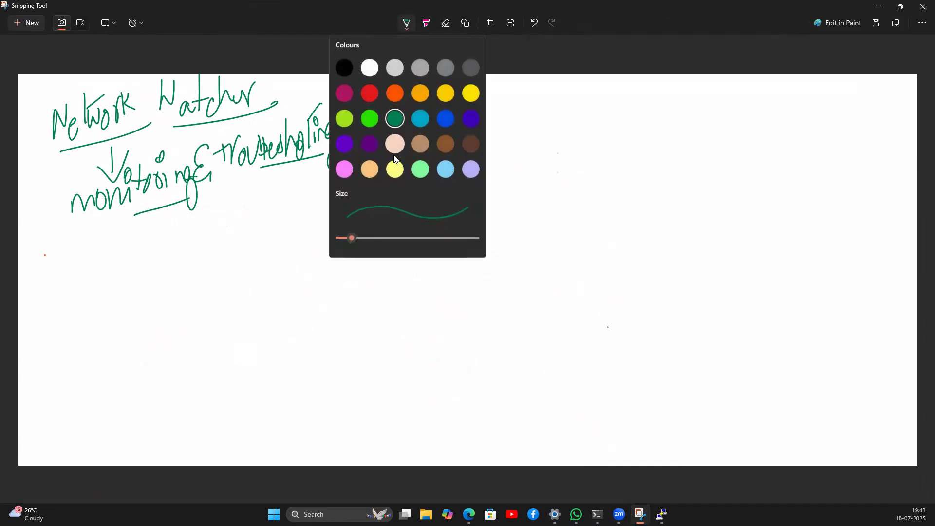
{"action": "left_click", "coordinate": [394, 121]}
Step: Sketch NSG pointing to circled VM and Subnet, with Subnet leading to a VM looping back
{"action": "mouse_move", "coordinate": [254, 339]}
{"action": "left_mouse_down"}
{"action": "mouse_move", "coordinate": [275, 315]}
{"action": "mouse_move", "coordinate": [277, 333]}
{"action": "mouse_move", "coordinate": [307, 339]}
{"action": "left_mouse_up"}
{"action": "mouse_move", "coordinate": [310, 293]}
{"action": "left_mouse_down"}
{"action": "mouse_move", "coordinate": [371, 266]}
{"action": "mouse_move", "coordinate": [388, 272]}
{"action": "mouse_move", "coordinate": [401, 252]}
{"action": "mouse_move", "coordinate": [415, 271]}
{"action": "left_mouse_up"}
{"action": "left_click_drag", "start_coordinate": [324, 330], "coordinate": [372, 361]}
{"action": "mouse_move", "coordinate": [397, 320]}
{"action": "left_mouse_down"}
{"action": "mouse_move", "coordinate": [389, 362]}
{"action": "mouse_move", "coordinate": [418, 344]}
{"action": "mouse_move", "coordinate": [463, 357]}
{"action": "mouse_move", "coordinate": [478, 325]}
{"action": "left_mouse_up"}
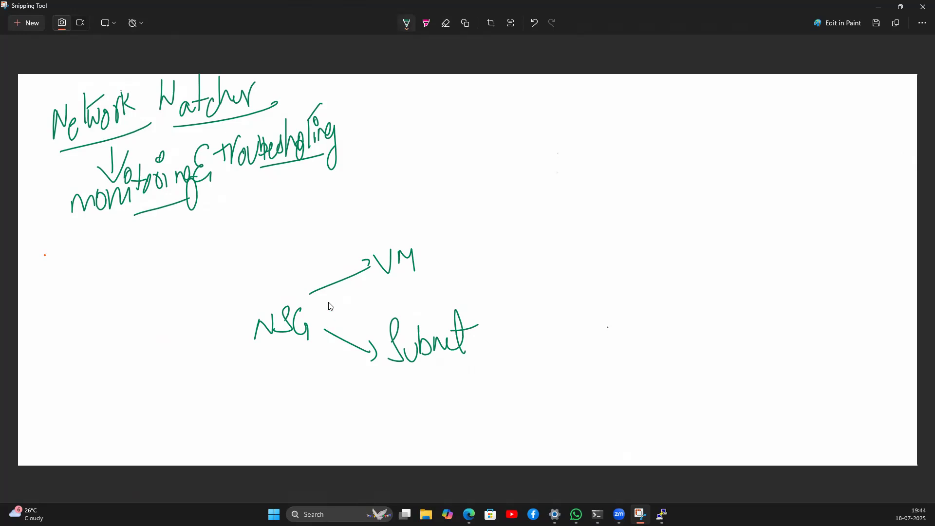
{"action": "mouse_move", "coordinate": [412, 238]}
{"action": "left_mouse_down"}
{"action": "mouse_move", "coordinate": [363, 283]}
{"action": "mouse_move", "coordinate": [402, 230]}
{"action": "mouse_move", "coordinate": [379, 238]}
{"action": "left_mouse_up"}
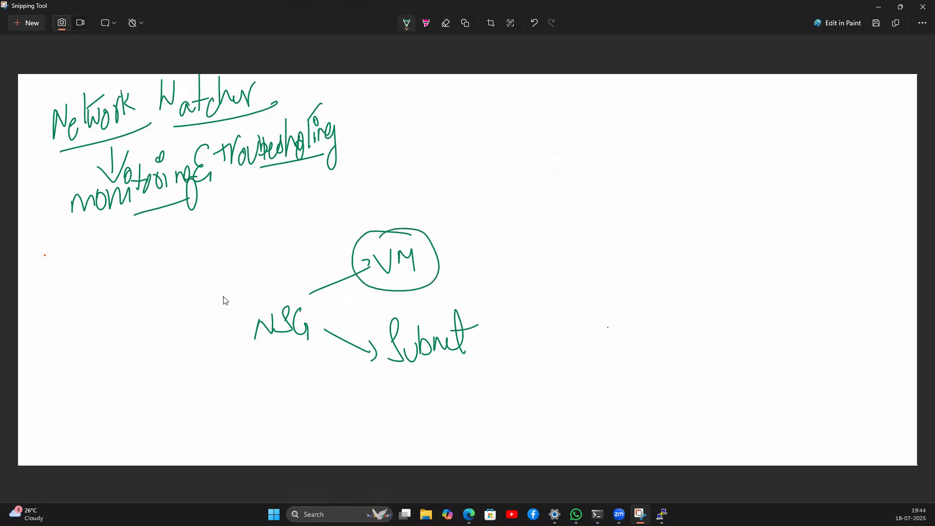
{"action": "mouse_move", "coordinate": [288, 304]}
{"action": "left_mouse_down"}
{"action": "mouse_move", "coordinate": [289, 362]}
{"action": "mouse_move", "coordinate": [269, 297]}
{"action": "mouse_move", "coordinate": [302, 293]}
{"action": "left_mouse_up"}
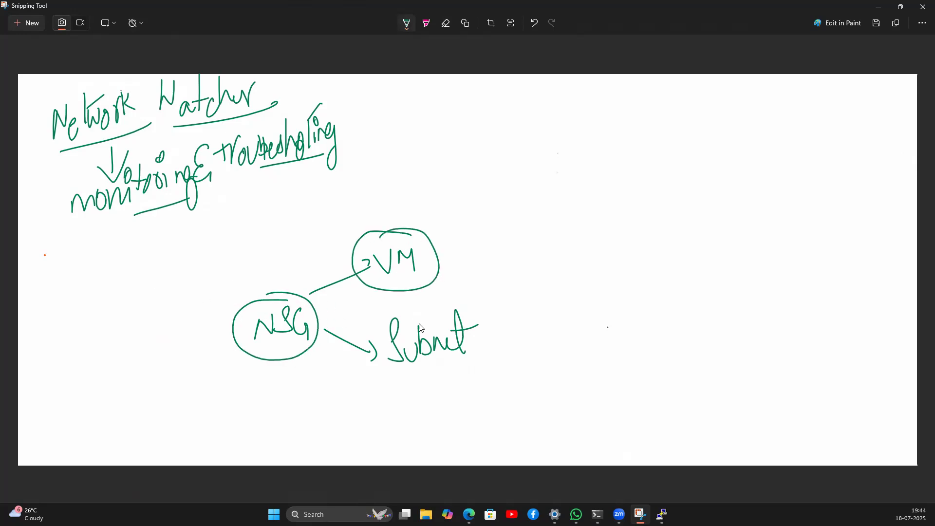
{"action": "mouse_move", "coordinate": [416, 307]}
{"action": "left_mouse_down"}
{"action": "mouse_move", "coordinate": [401, 372]}
{"action": "mouse_move", "coordinate": [493, 319]}
{"action": "mouse_move", "coordinate": [407, 305]}
{"action": "left_mouse_up"}
{"action": "mouse_move", "coordinate": [480, 338]}
{"action": "left_mouse_down"}
{"action": "mouse_move", "coordinate": [526, 351]}
{"action": "mouse_move", "coordinate": [535, 385]}
{"action": "mouse_move", "coordinate": [547, 368]}
{"action": "mouse_move", "coordinate": [544, 398]}
{"action": "mouse_move", "coordinate": [561, 411]}
{"action": "left_mouse_up"}
{"action": "mouse_move", "coordinate": [565, 396]}
{"action": "left_mouse_down"}
{"action": "mouse_move", "coordinate": [580, 382]}
{"action": "mouse_move", "coordinate": [459, 264]}
{"action": "mouse_move", "coordinate": [491, 284]}
{"action": "left_mouse_up"}
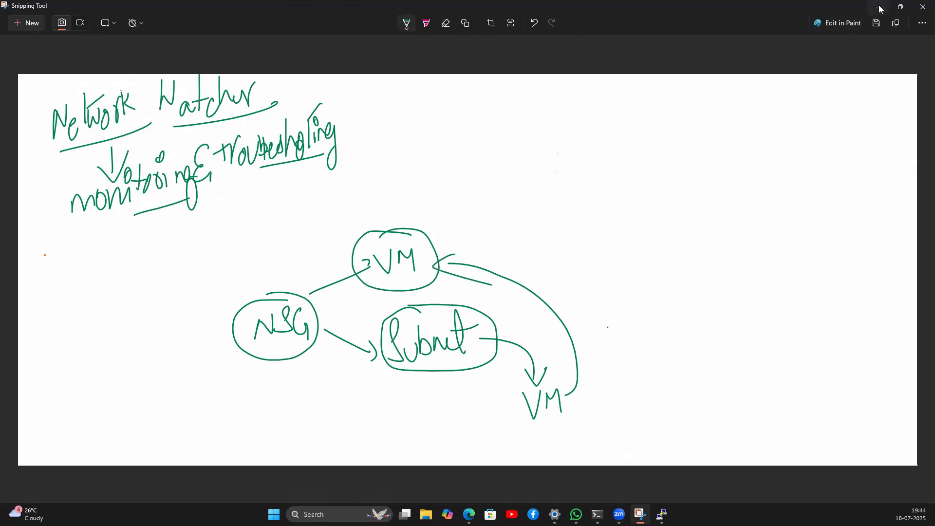
{"action": "left_click", "coordinate": [878, 7]}
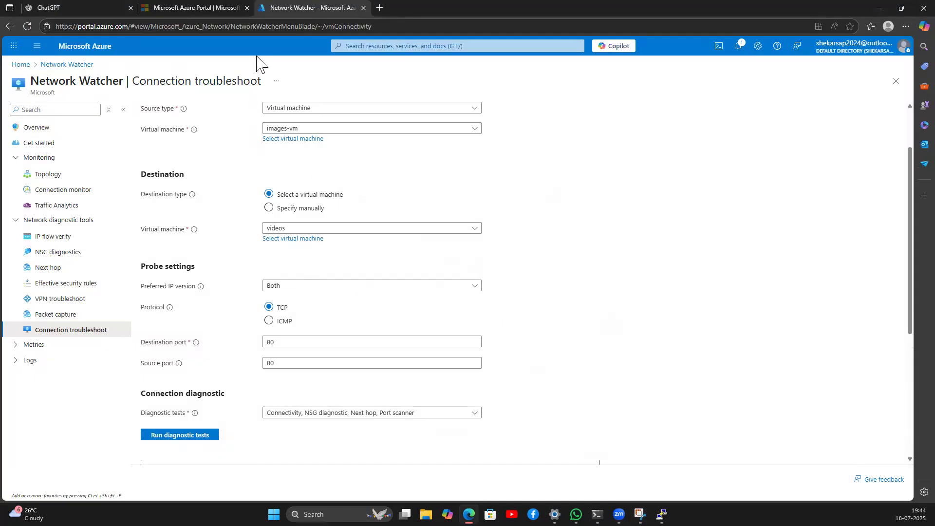
Step: Review the failed connectivity test and the allowed inbound NSG diagnostic results
{"action": "scroll", "coordinate": [215, 419], "scroll_direction": "down", "scroll_amount": 5}
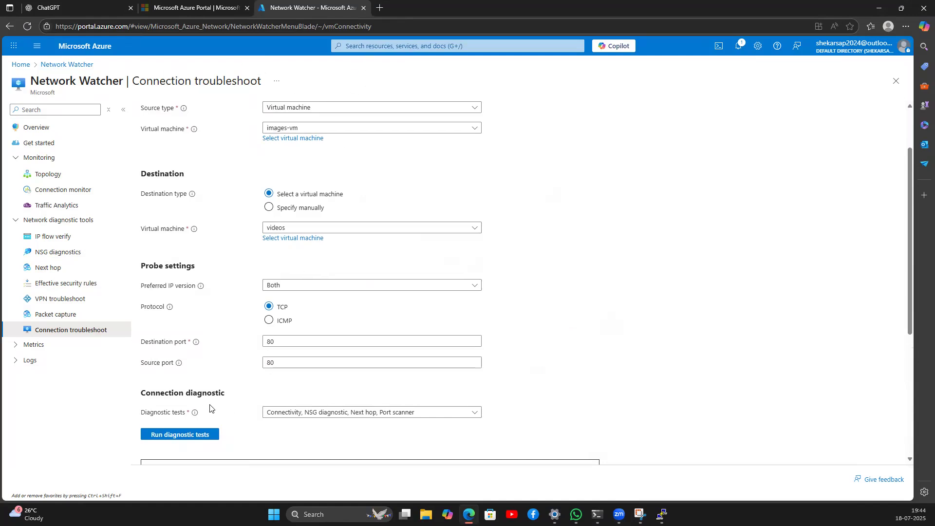
{"action": "left_click_drag", "start_coordinate": [154, 327], "coordinate": [415, 336]}
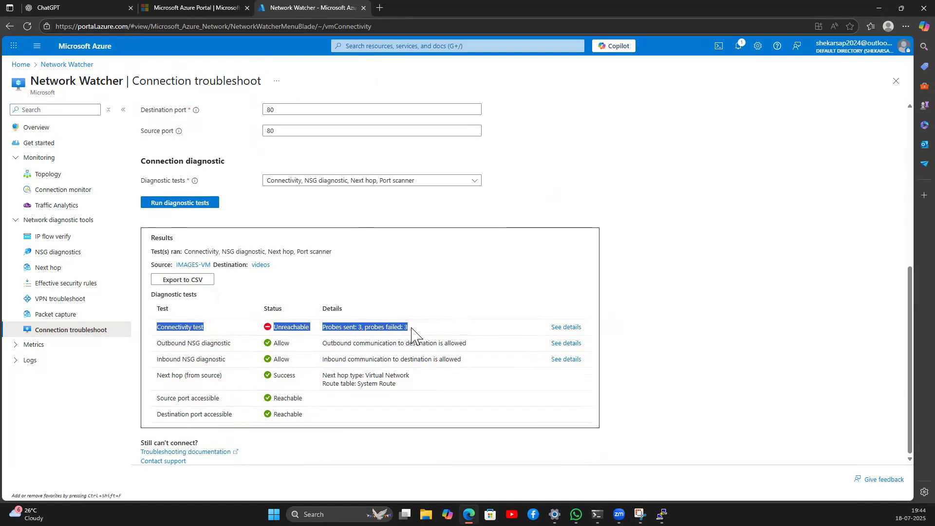
{"action": "left_click", "coordinate": [285, 300]}
{"action": "scroll", "coordinate": [317, 243], "scroll_direction": "up", "scroll_amount": 4}
{"action": "scroll", "coordinate": [313, 309], "scroll_direction": "up", "scroll_amount": 2}
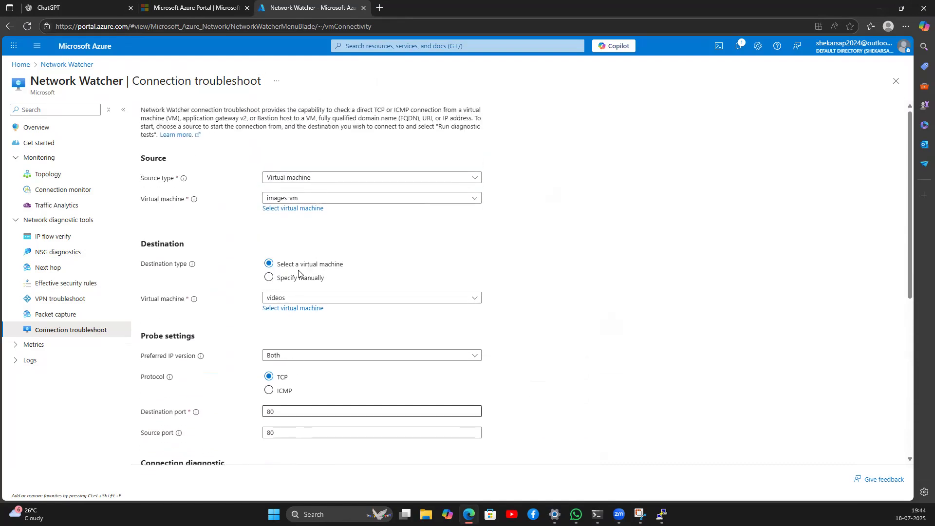
{"action": "scroll", "coordinate": [280, 355], "scroll_direction": "down", "scroll_amount": 5}
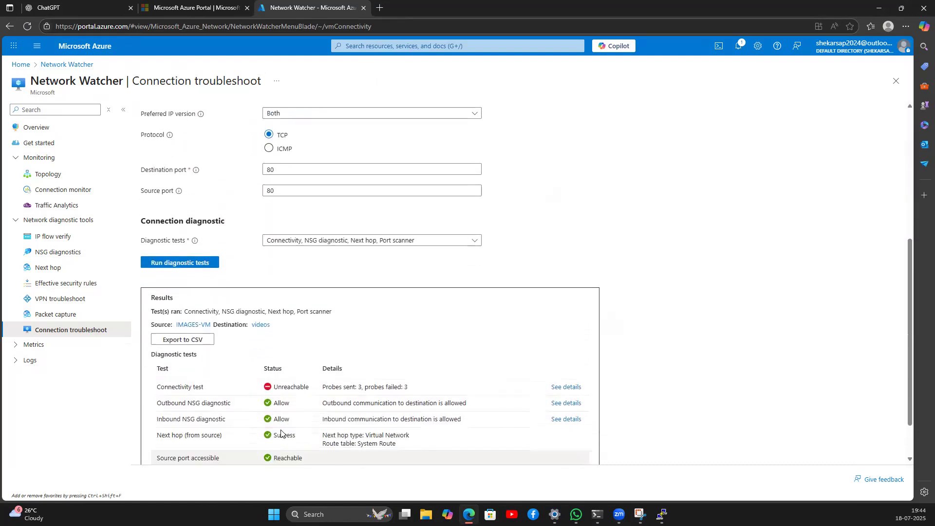
{"action": "scroll", "coordinate": [281, 433], "scroll_direction": "down", "scroll_amount": 1}
{"action": "left_click_drag", "start_coordinate": [156, 343], "coordinate": [426, 346]}
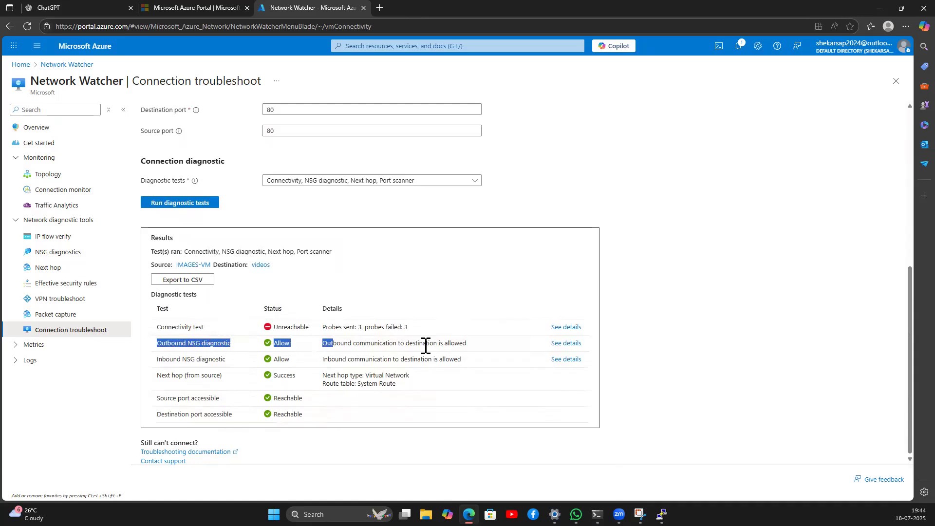
{"action": "left_click_drag", "start_coordinate": [158, 360], "coordinate": [559, 328]}
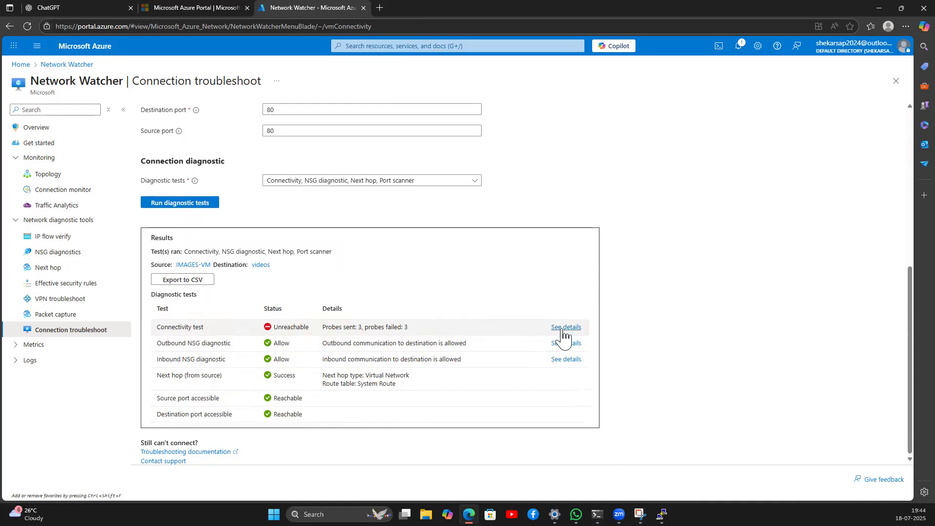
Step: Inspect the connectivity test details showing the images-vm hop errors
{"action": "left_click", "coordinate": [558, 328]}
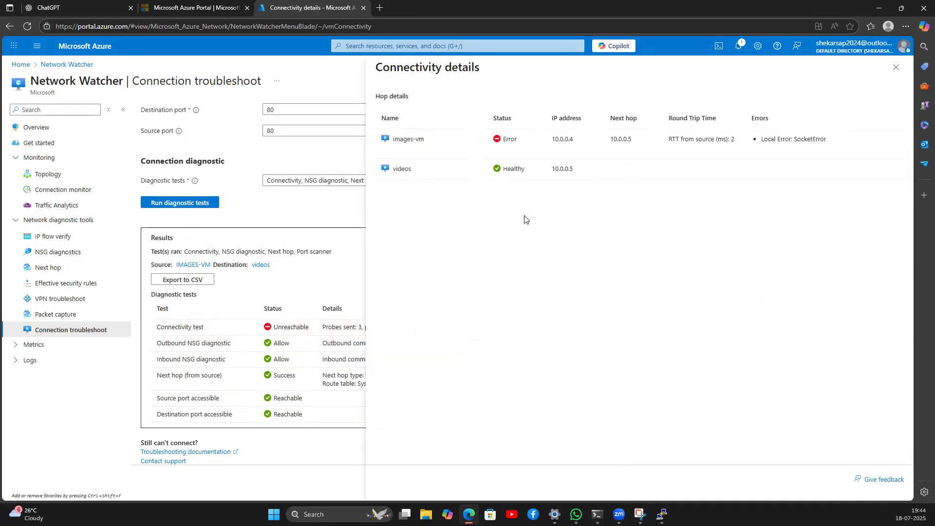
{"action": "left_click_drag", "start_coordinate": [560, 139], "coordinate": [399, 143]}
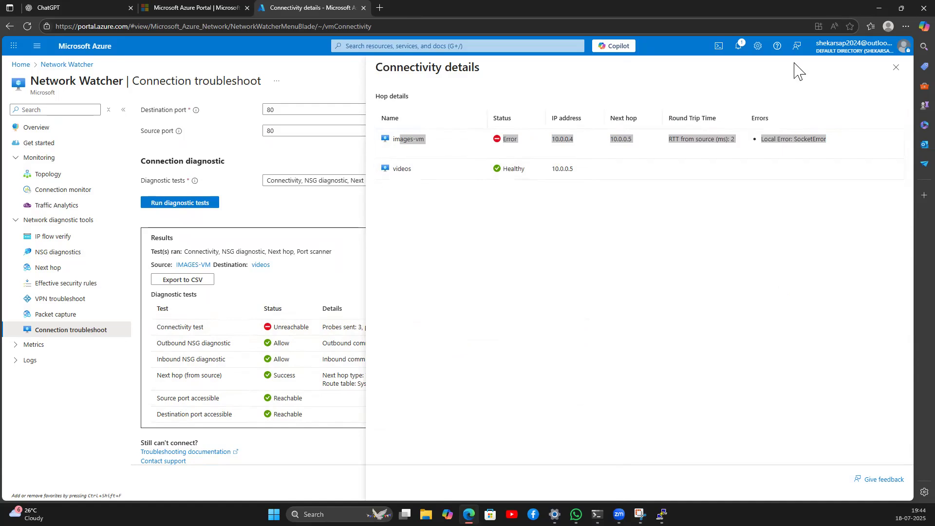
{"action": "left_click", "coordinate": [896, 67]}
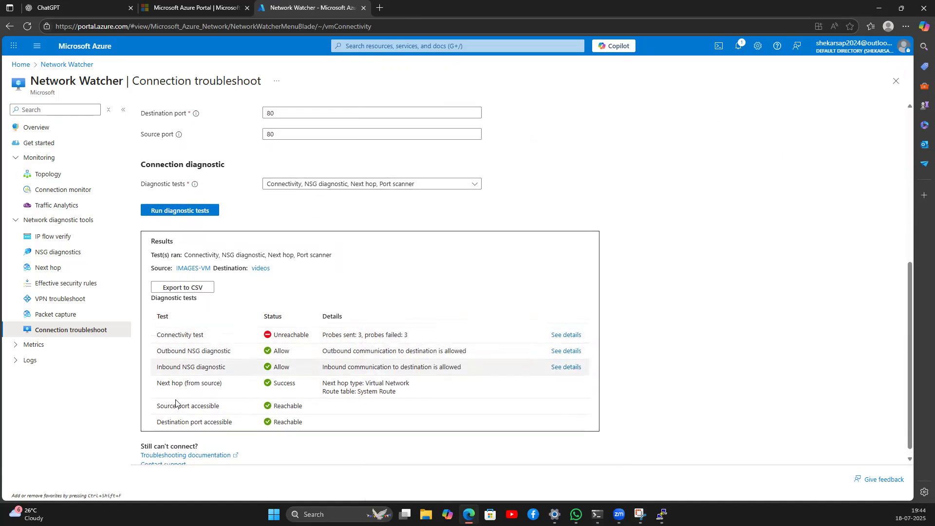
{"action": "scroll", "coordinate": [192, 288], "scroll_direction": "down", "scroll_amount": 6}
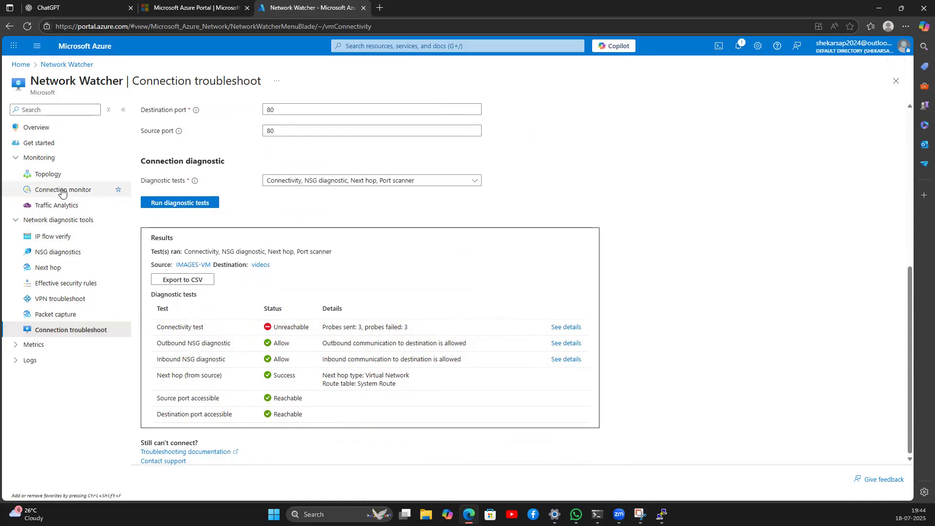
{"action": "left_click", "coordinate": [51, 176]}
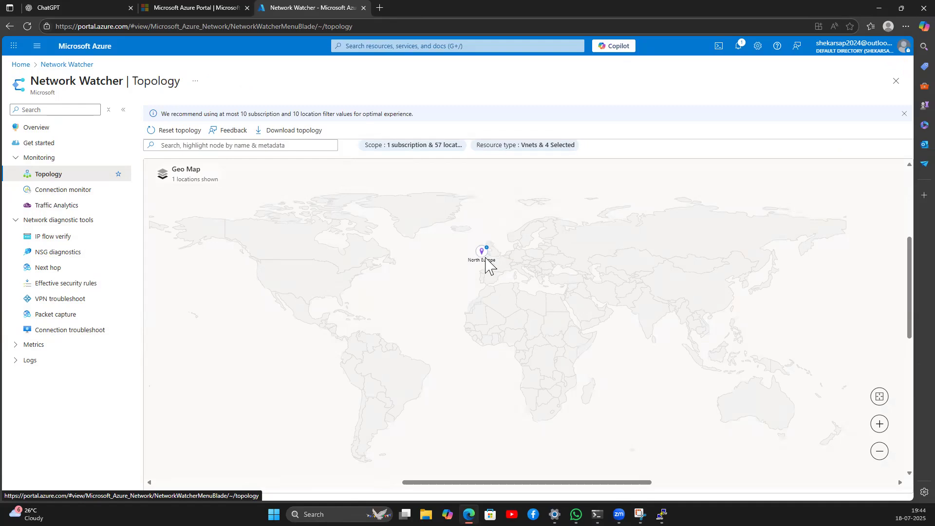
Step: Review the North Europe region insights on the topology map, then return to the Azure home page
{"action": "left_click", "coordinate": [486, 260]}
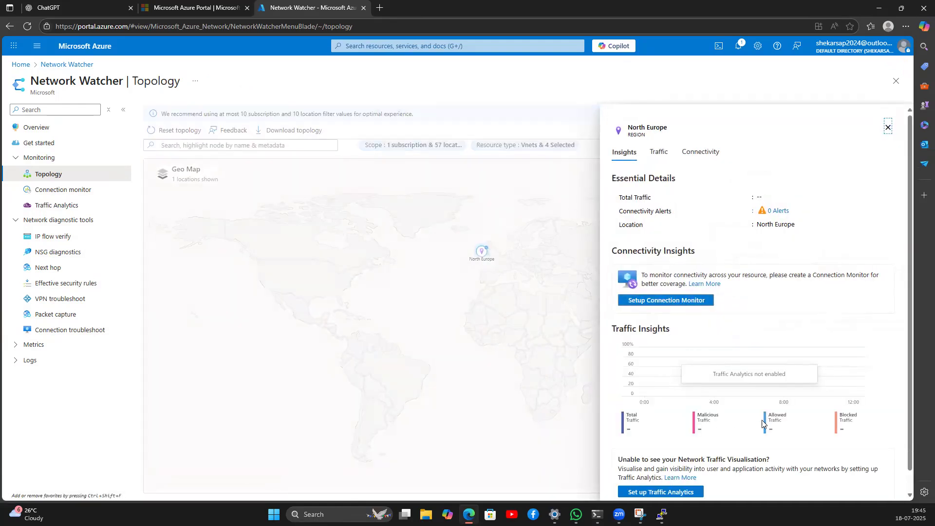
{"action": "scroll", "coordinate": [762, 423], "scroll_direction": "down", "scroll_amount": 1}
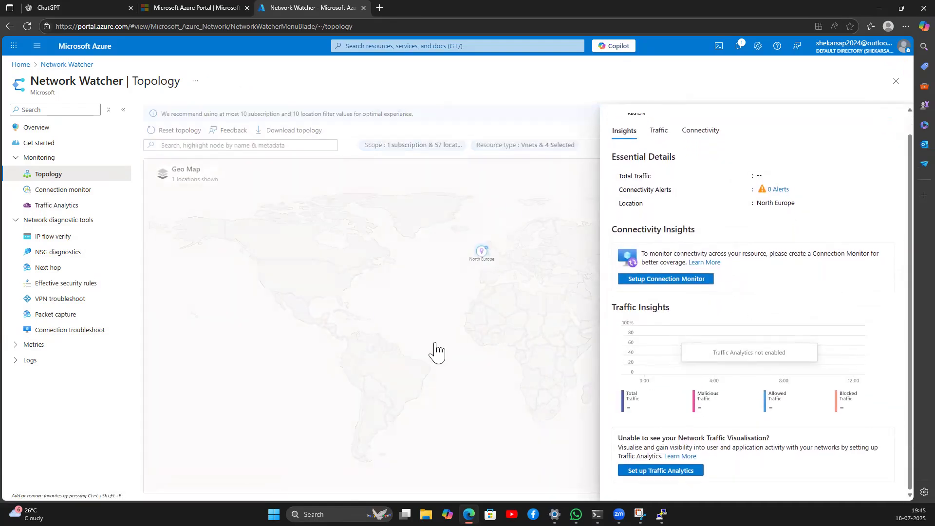
{"action": "left_click", "coordinate": [442, 296]}
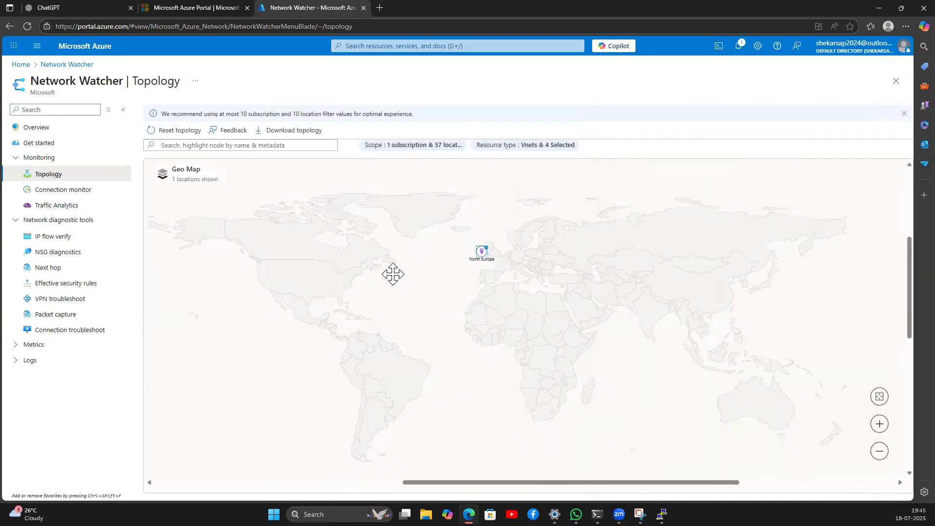
{"action": "left_click", "coordinate": [177, 147]}
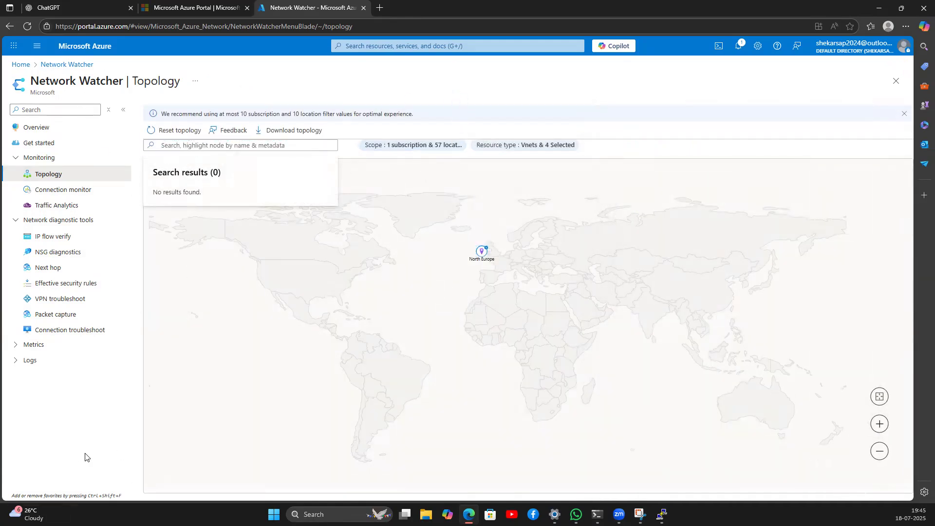
{"action": "left_click", "coordinate": [21, 65]}
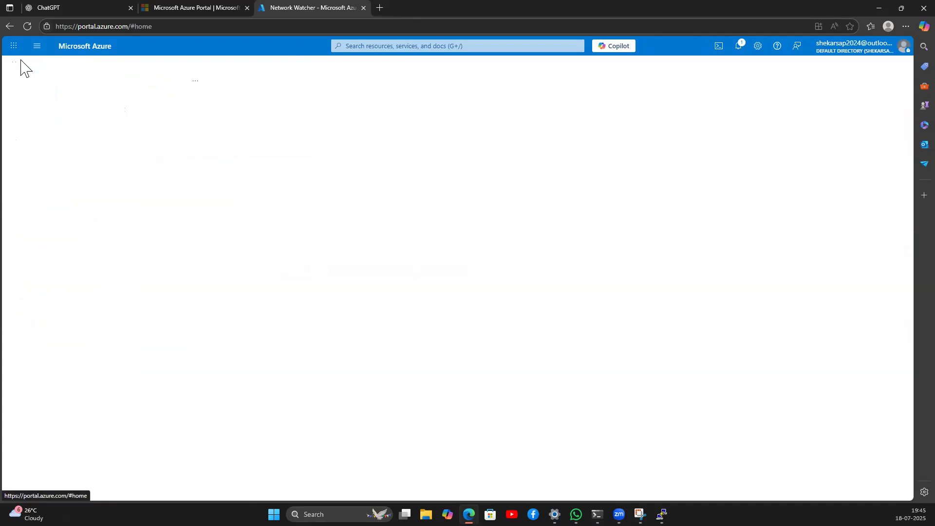
Step: Search the portal for 'nsg' and open the Network security groups list
{"action": "left_click", "coordinate": [387, 46]}
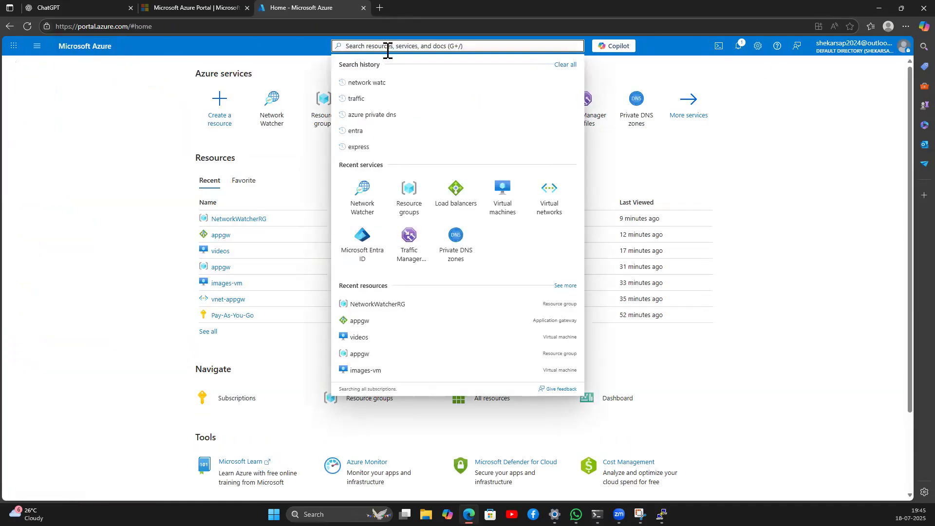
{"action": "type", "text": "nsg"}
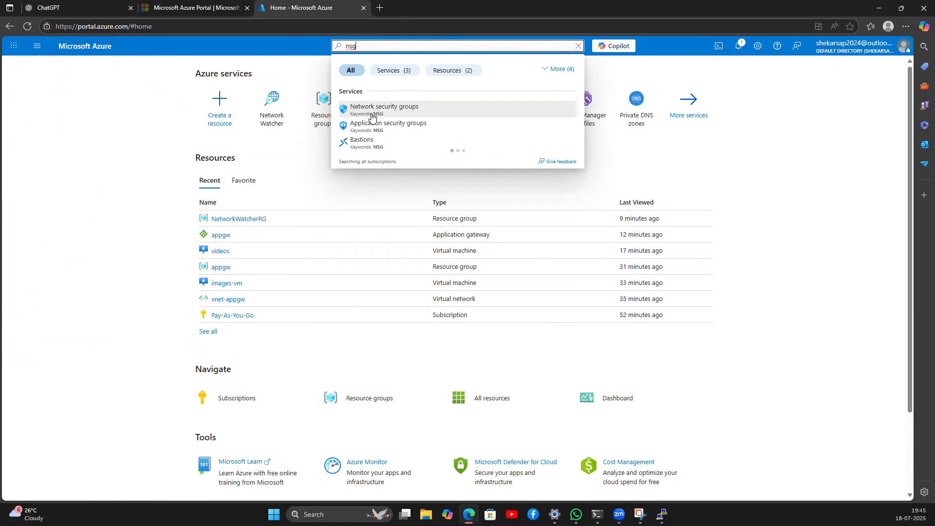
{"action": "left_click", "coordinate": [372, 116]}
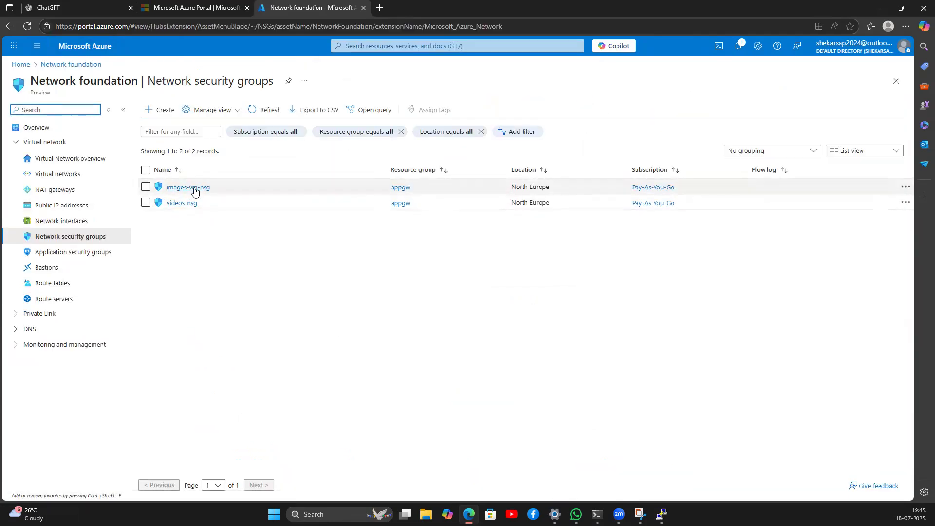
Step: Create network security group subnet-1-nsg in resource group appgw, fixing the missing resource group before creating
{"action": "left_click", "coordinate": [157, 111]}
{"action": "left_click", "coordinate": [166, 219]}
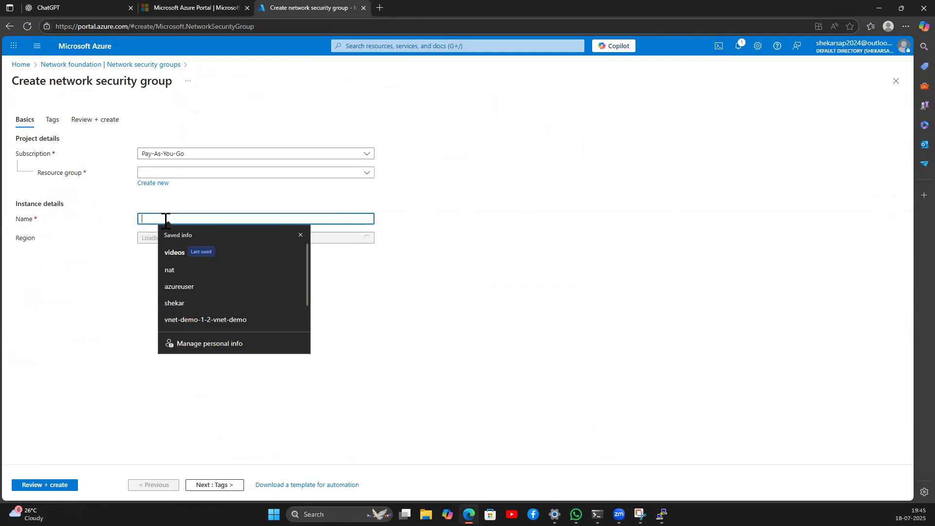
{"action": "type", "text": "subnet-"}
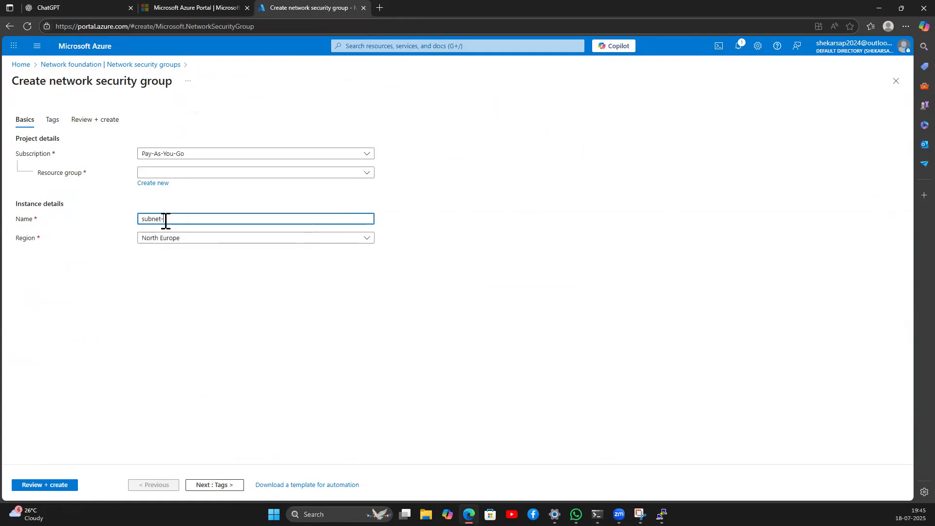
{"action": "type", "text": "1"}
{"action": "left_click", "coordinate": [49, 486]}
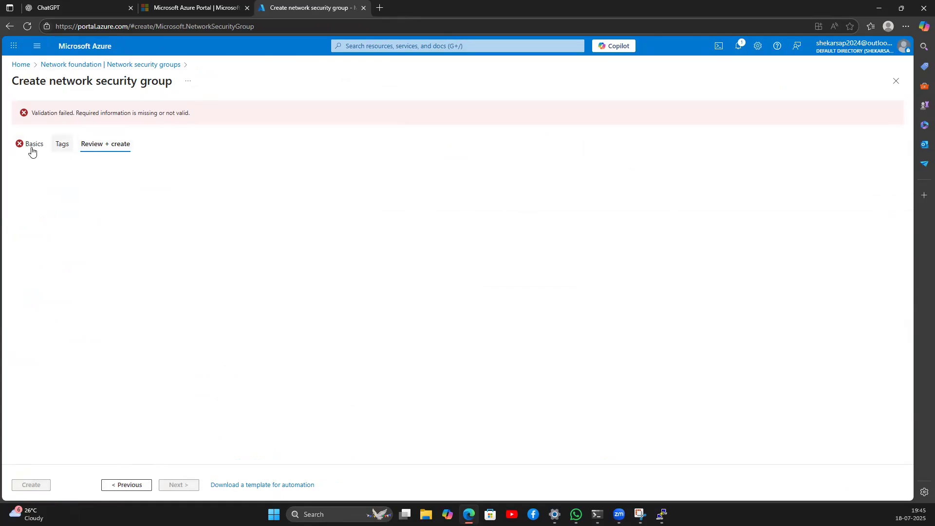
{"action": "left_click", "coordinate": [31, 146]}
{"action": "left_click", "coordinate": [171, 173]}
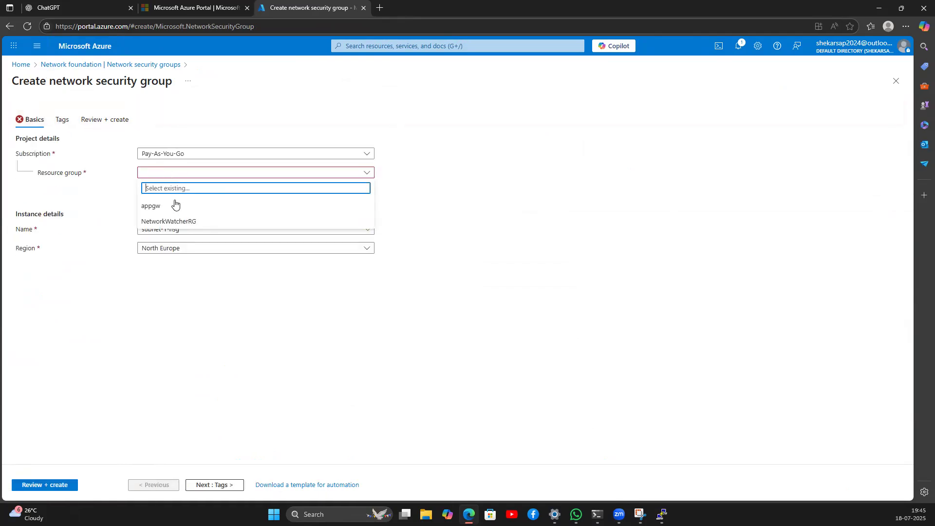
{"action": "left_click", "coordinate": [204, 205]}
{"action": "left_click", "coordinate": [66, 485]}
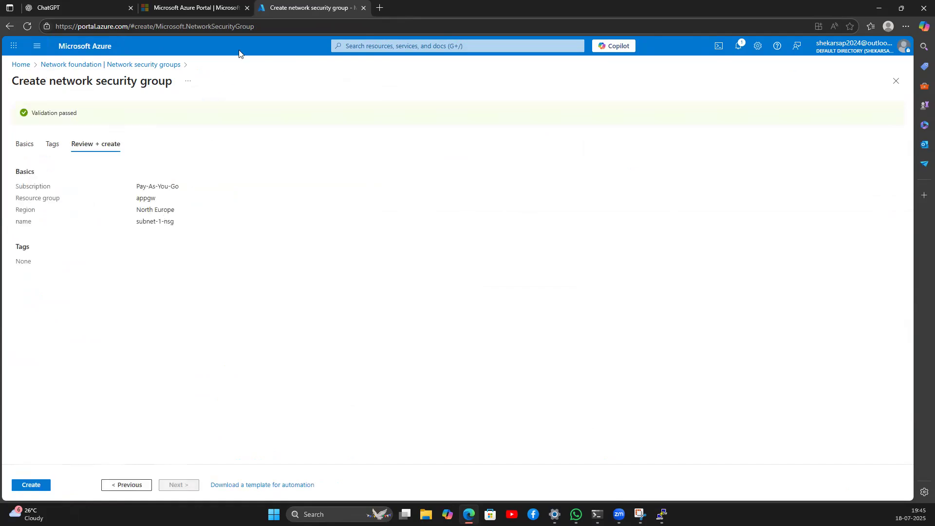
{"action": "left_click", "coordinate": [38, 485]}
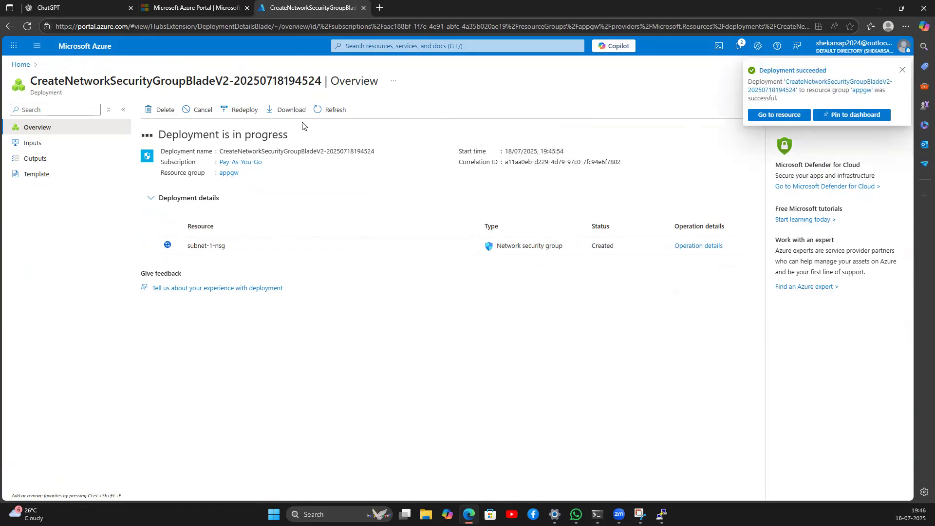
{"action": "left_click", "coordinate": [27, 67]}
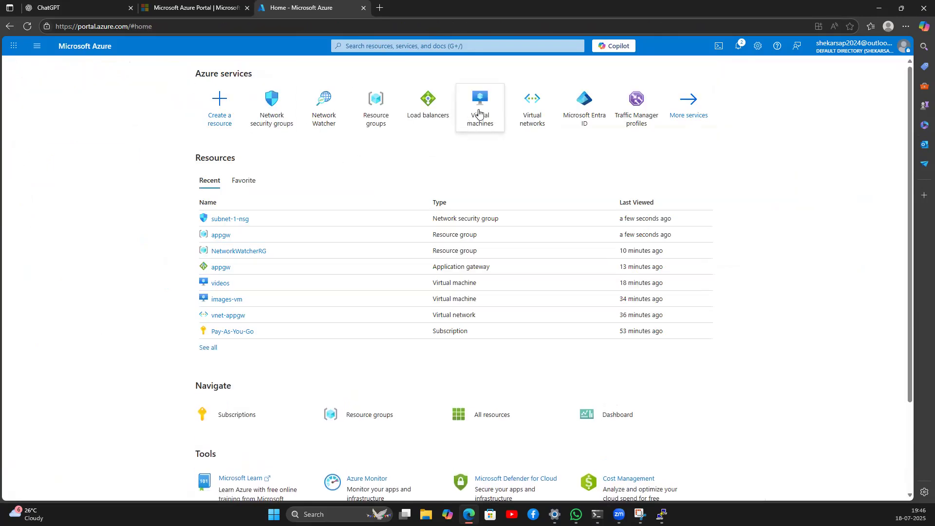
Step: Open the images-vm442 network interface from the images-vm network settings
{"action": "left_click", "coordinate": [478, 113]}
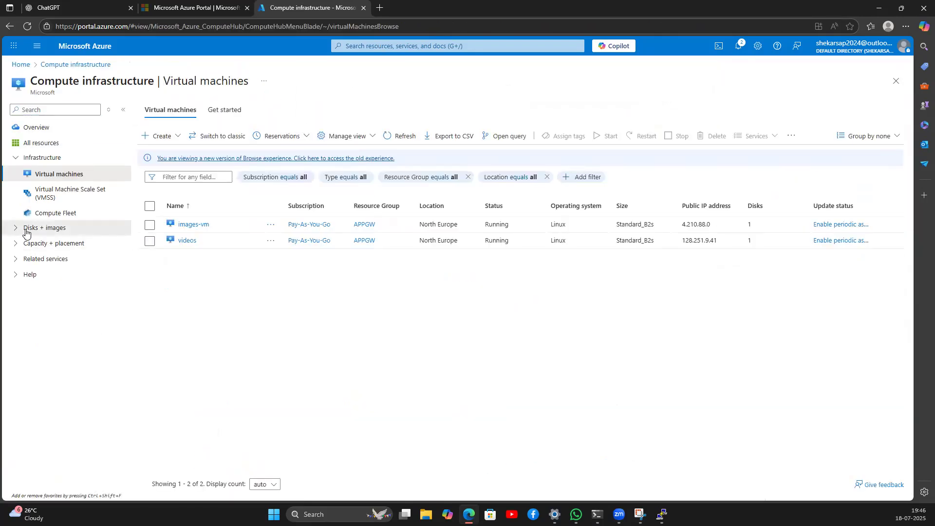
{"action": "left_click", "coordinate": [27, 229]}
{"action": "left_click", "coordinate": [193, 224]}
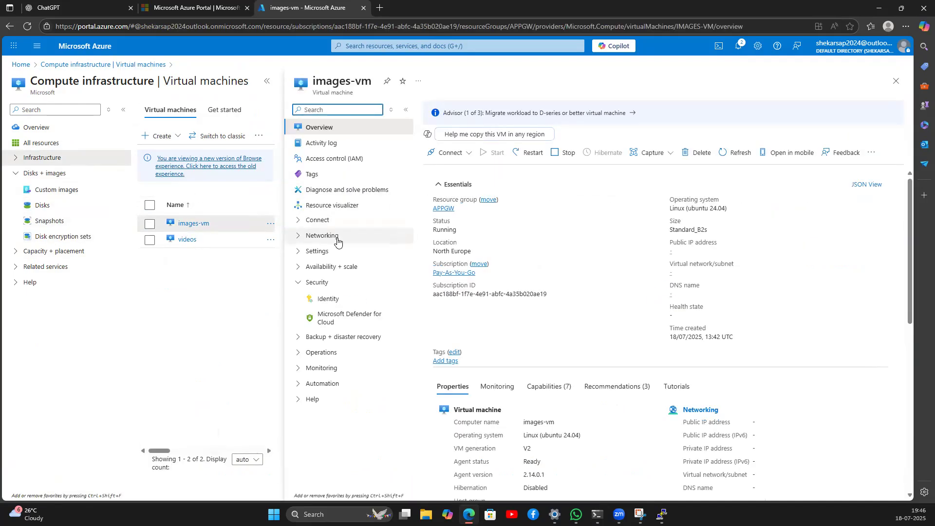
{"action": "left_click", "coordinate": [323, 235]}
{"action": "left_click", "coordinate": [332, 254]}
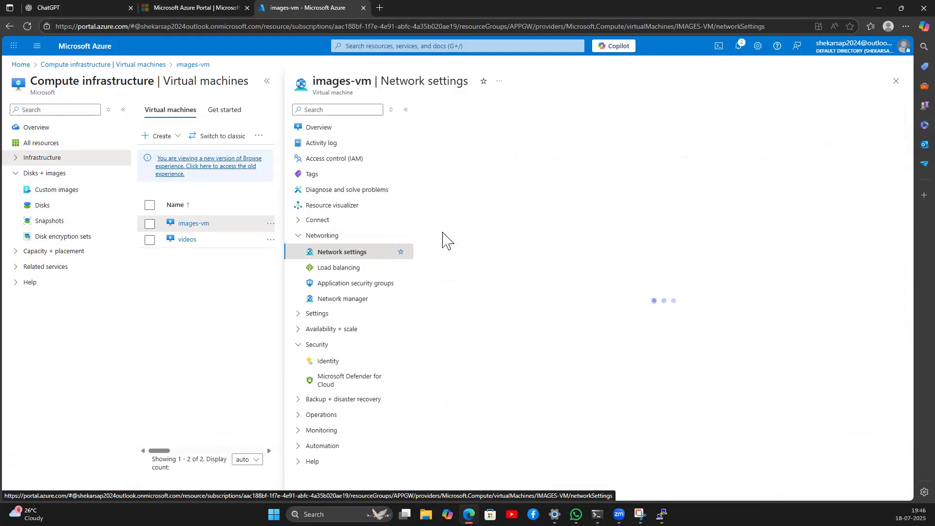
{"action": "left_click", "coordinate": [474, 189]}
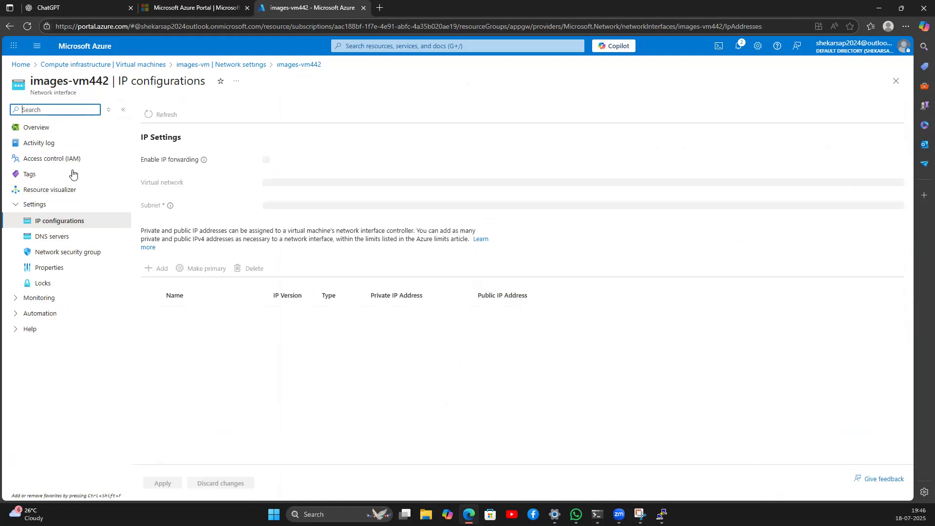
Step: Select subnet-1-nsg as the interface's security group, then discard the change returning to Virtual machines
{"action": "left_click", "coordinate": [64, 257]}
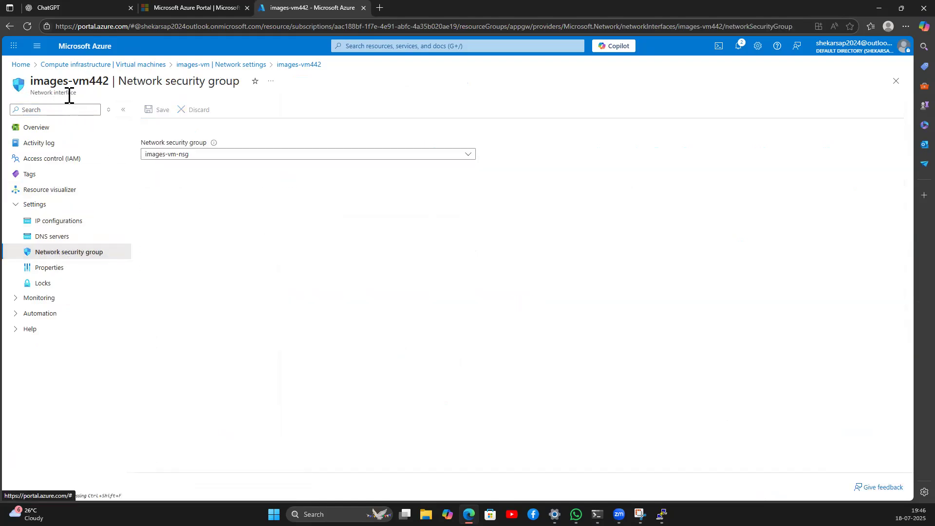
{"action": "triple_click", "coordinate": [69, 93]}
{"action": "left_click", "coordinate": [195, 154]}
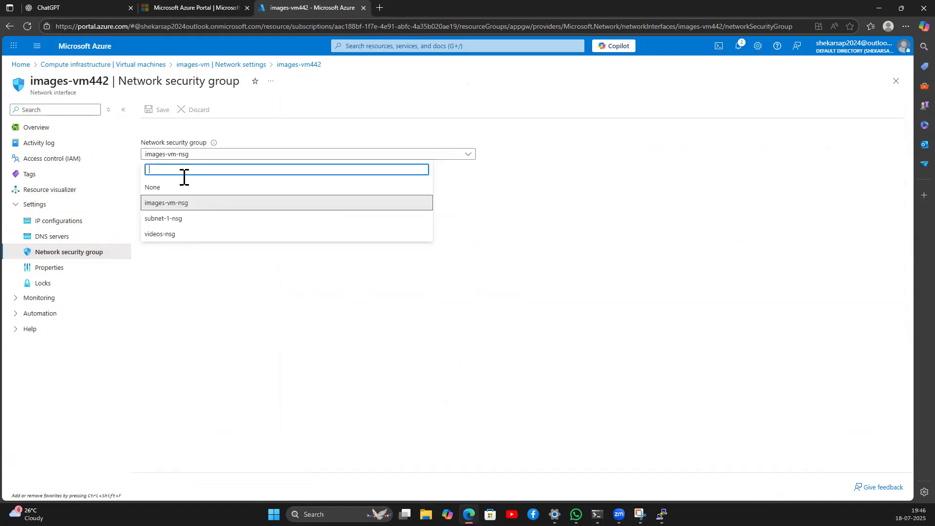
{"action": "left_click", "coordinate": [171, 220]}
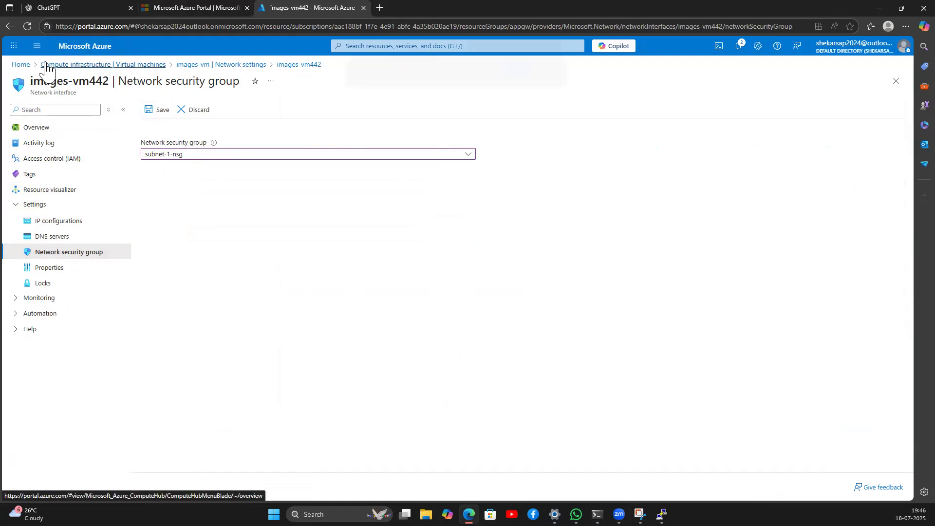
{"action": "left_click", "coordinate": [47, 64]}
{"action": "left_click", "coordinate": [502, 82]}
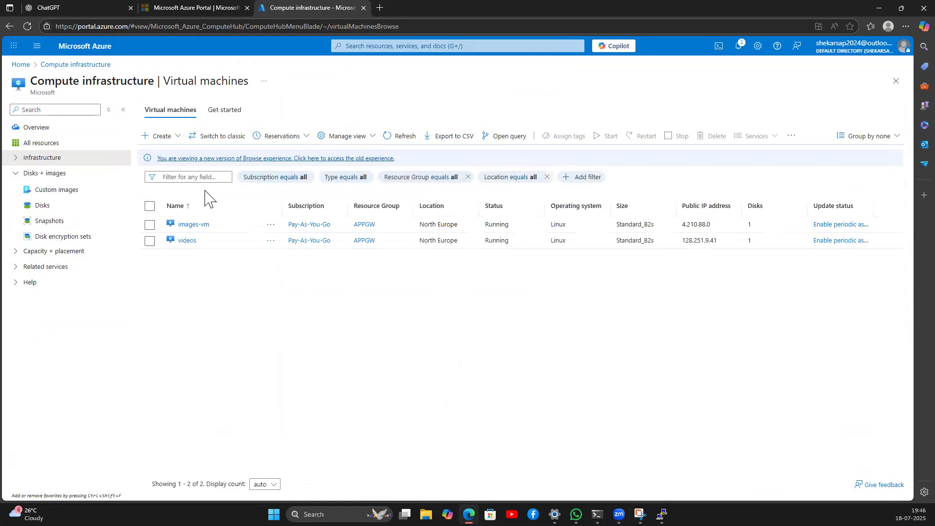
{"action": "left_click", "coordinate": [160, 136]}
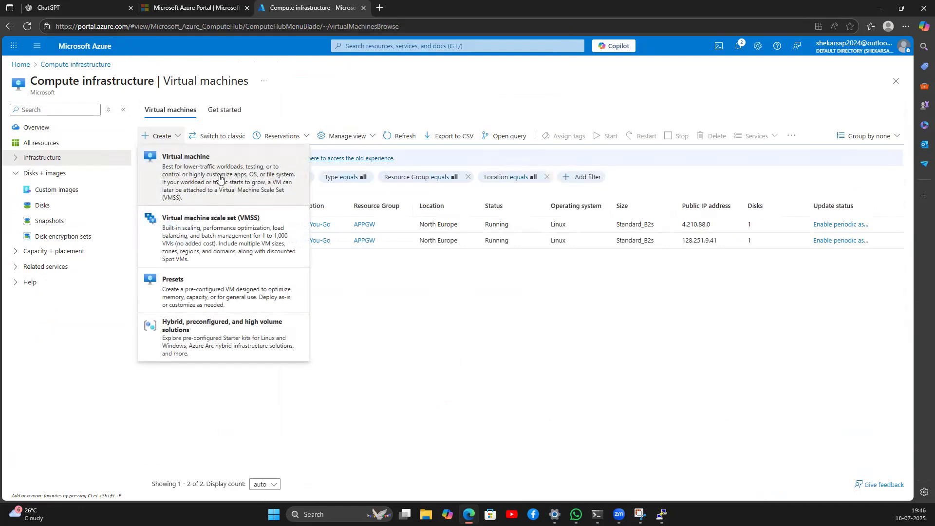
{"action": "left_click", "coordinate": [218, 173]}
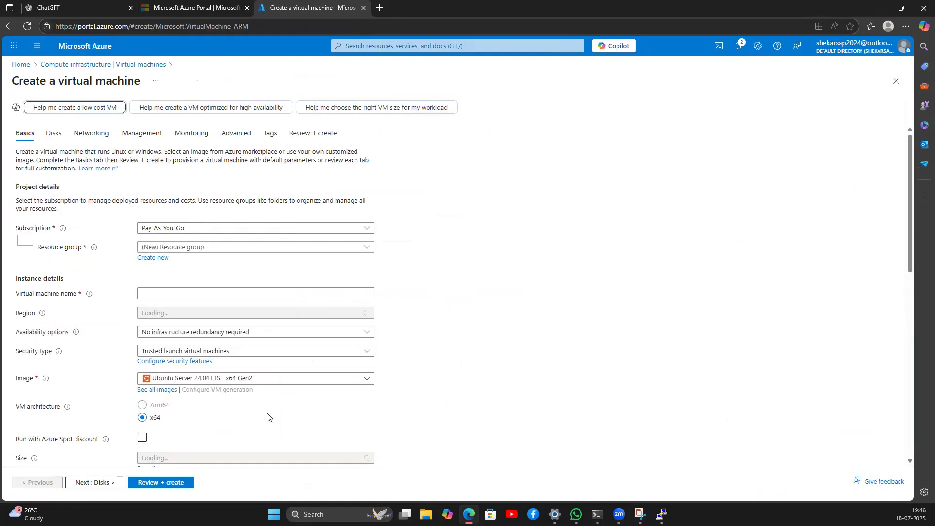
{"action": "scroll", "coordinate": [115, 455], "scroll_direction": "down", "scroll_amount": 7}
{"action": "left_click", "coordinate": [102, 483]}
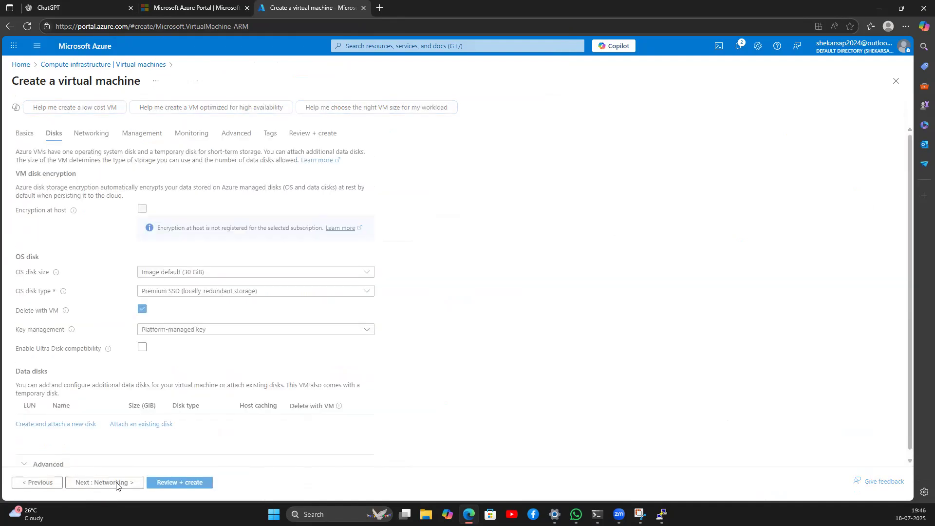
{"action": "left_click", "coordinate": [92, 483]}
{"action": "scroll", "coordinate": [159, 329], "scroll_direction": "down", "scroll_amount": 2}
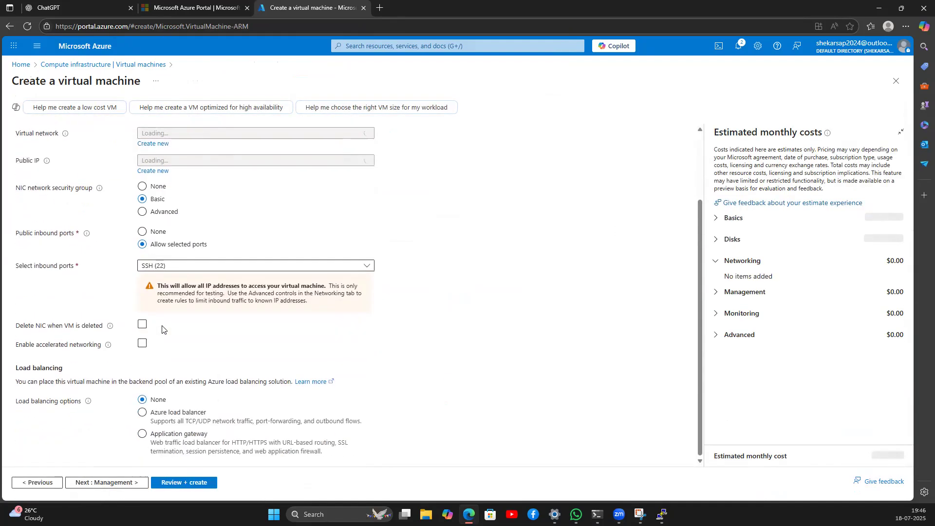
{"action": "left_click", "coordinate": [167, 267]}
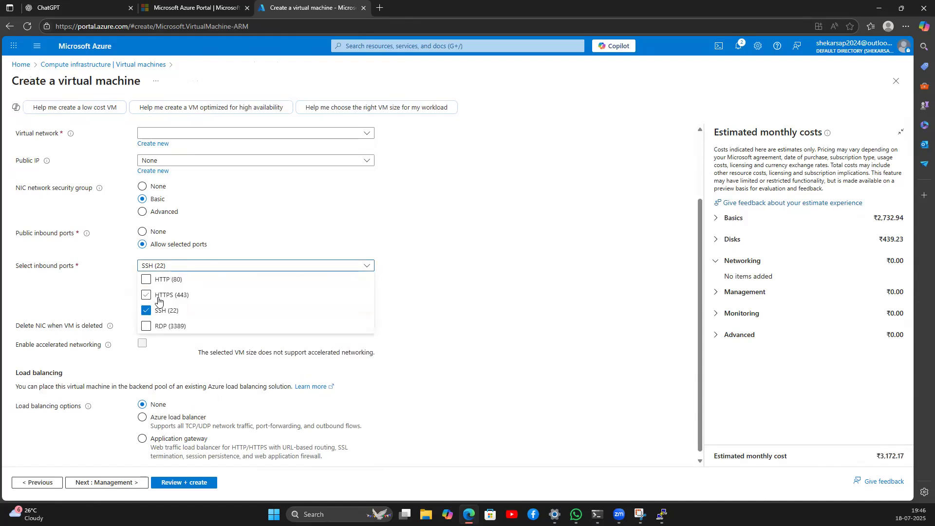
{"action": "left_click", "coordinate": [107, 294]}
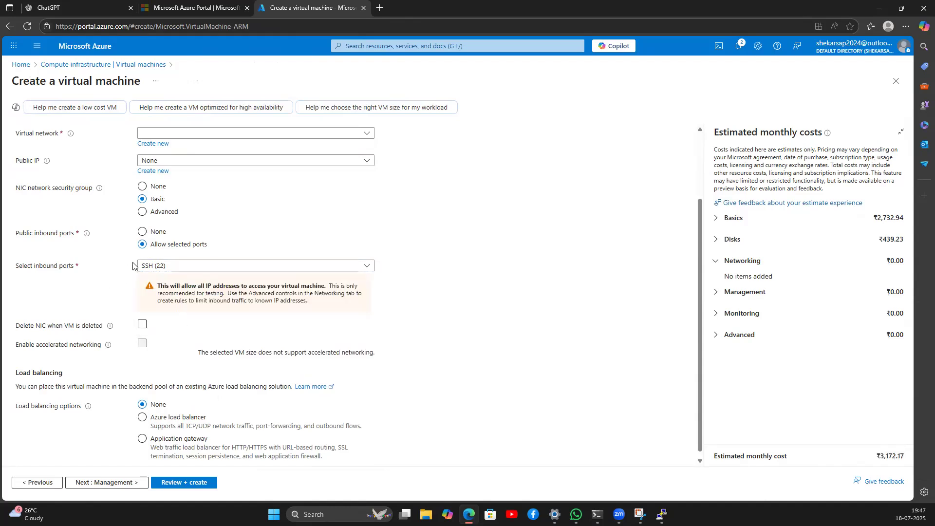
{"action": "left_click", "coordinate": [142, 199]}
{"action": "left_click", "coordinate": [143, 187]}
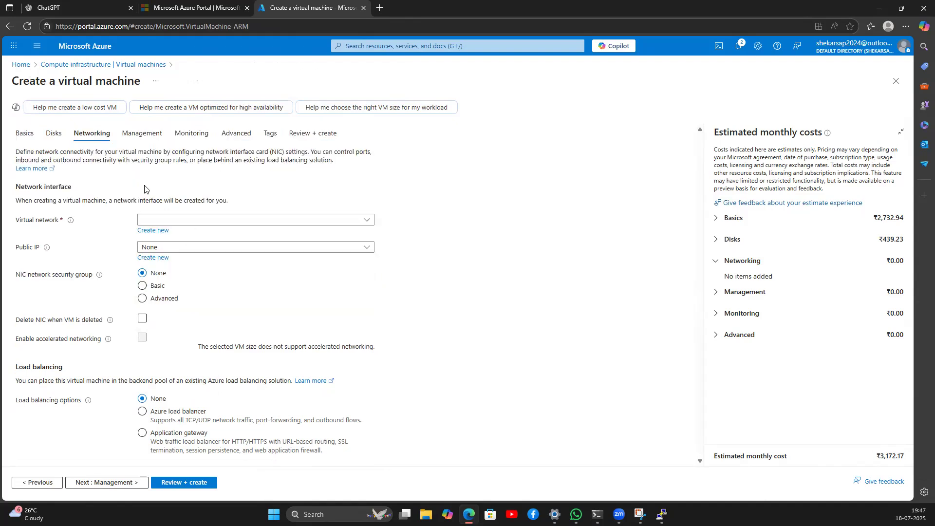
{"action": "left_click", "coordinate": [142, 286]}
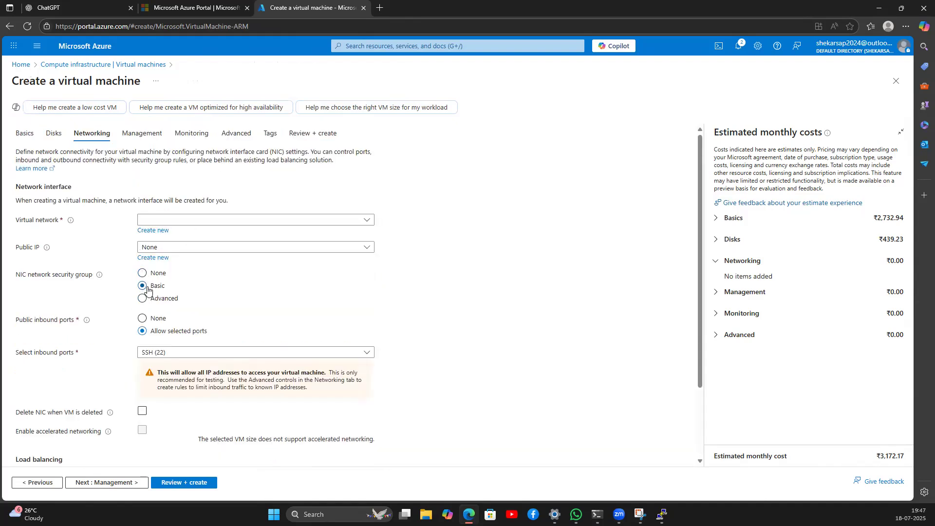
{"action": "left_click", "coordinate": [180, 352]}
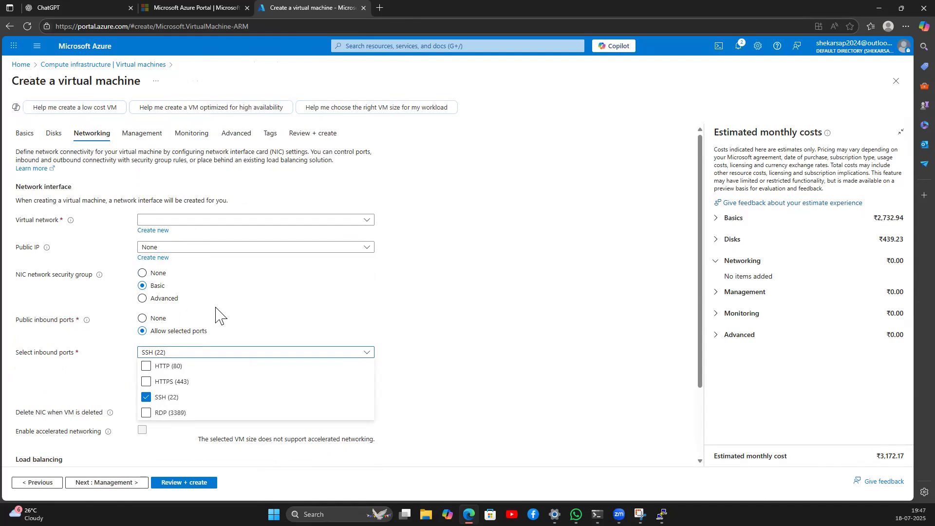
{"action": "scroll", "coordinate": [216, 316], "scroll_direction": "down", "scroll_amount": 2}
{"action": "scroll", "coordinate": [188, 325], "scroll_direction": "up", "scroll_amount": 2}
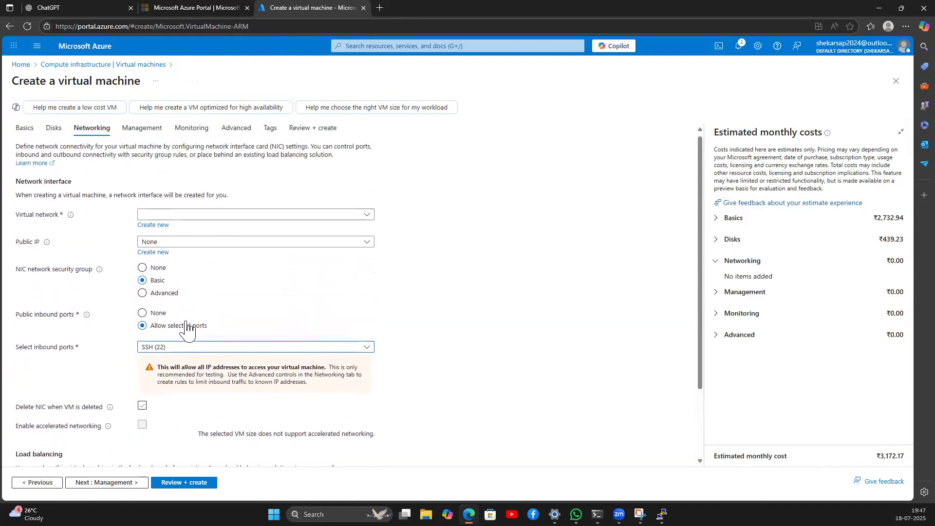
{"action": "left_click", "coordinate": [143, 272]}
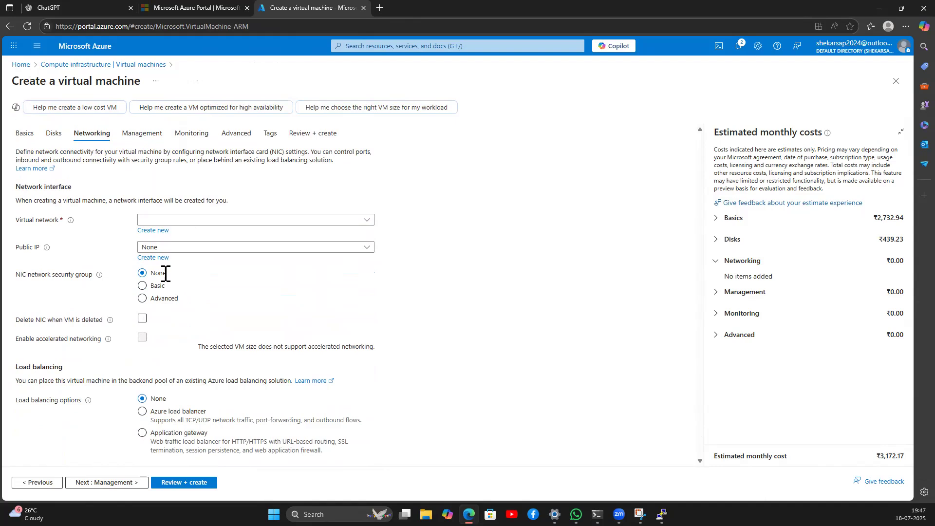
{"action": "left_click_drag", "start_coordinate": [12, 278], "coordinate": [95, 282]}
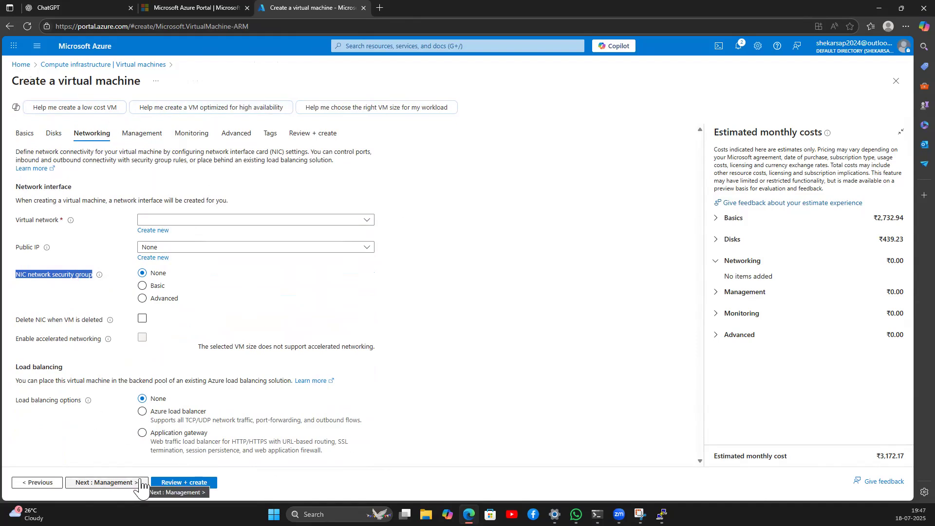
{"action": "left_click", "coordinate": [143, 301]}
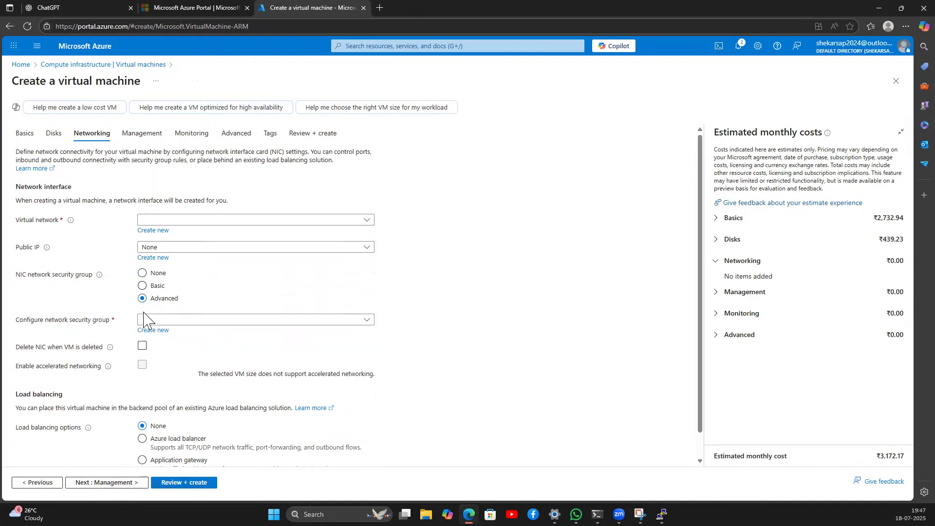
{"action": "left_click", "coordinate": [175, 321]}
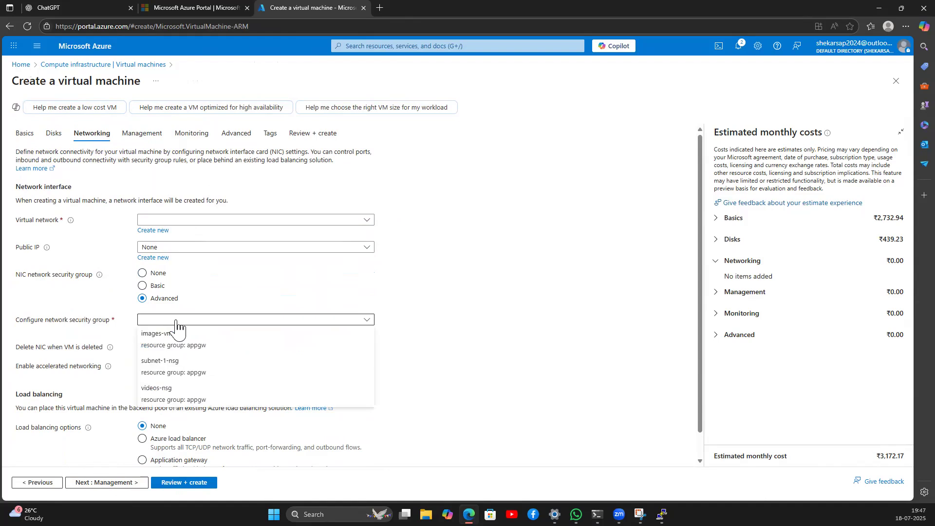
{"action": "left_click", "coordinate": [189, 363]}
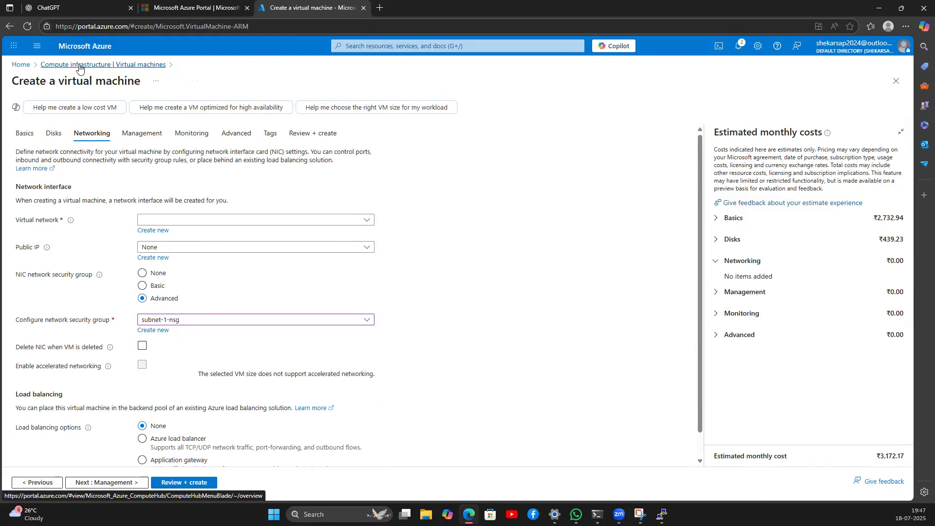
{"action": "left_click", "coordinate": [102, 65]}
{"action": "left_click", "coordinate": [500, 77]}
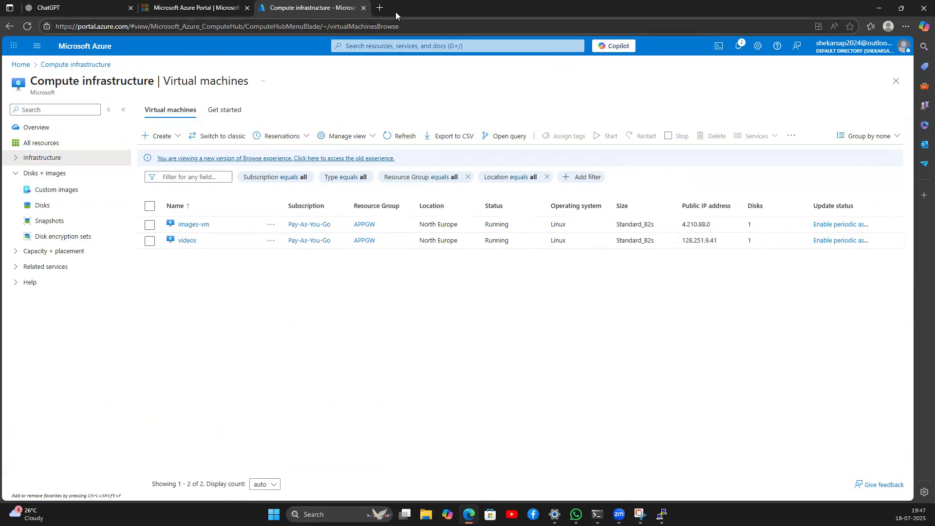
Step: Draw a divider and write 'Storage account' with an arrow to 'CDN' and 'front door'
{"action": "left_click", "coordinate": [640, 514]}
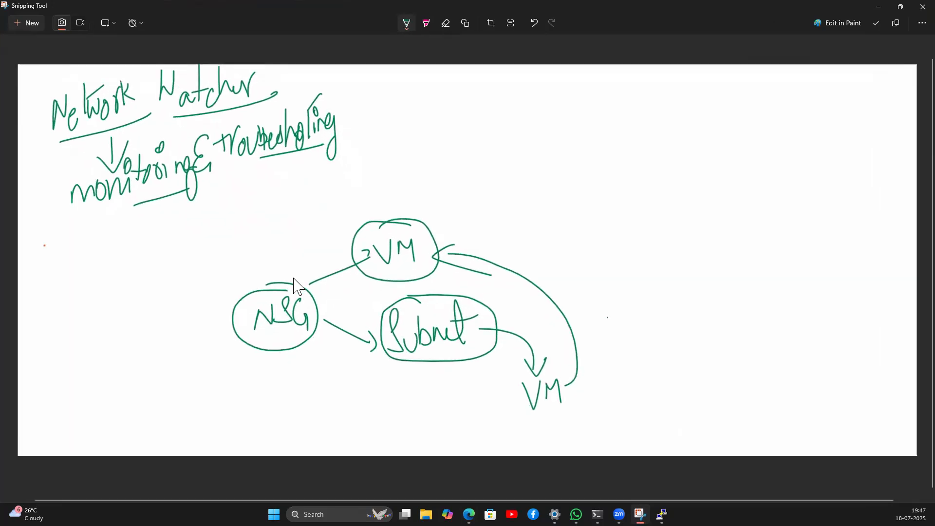
{"action": "mouse_move", "coordinate": [354, 65]}
{"action": "left_mouse_down"}
{"action": "mouse_move", "coordinate": [355, 134]}
{"action": "mouse_move", "coordinate": [539, 221]}
{"action": "mouse_move", "coordinate": [604, 424]}
{"action": "left_mouse_up"}
{"action": "mouse_move", "coordinate": [415, 79]}
{"action": "left_mouse_down"}
{"action": "mouse_move", "coordinate": [414, 119]}
{"action": "mouse_move", "coordinate": [445, 101]}
{"action": "mouse_move", "coordinate": [484, 115]}
{"action": "mouse_move", "coordinate": [530, 111]}
{"action": "mouse_move", "coordinate": [530, 95]}
{"action": "mouse_move", "coordinate": [564, 115]}
{"action": "mouse_move", "coordinate": [592, 97]}
{"action": "mouse_move", "coordinate": [604, 108]}
{"action": "mouse_move", "coordinate": [617, 83]}
{"action": "left_mouse_up"}
{"action": "left_click_drag", "start_coordinate": [423, 124], "coordinate": [606, 117]}
{"action": "mouse_move", "coordinate": [517, 126]}
{"action": "left_mouse_down"}
{"action": "mouse_move", "coordinate": [518, 149]}
{"action": "mouse_move", "coordinate": [525, 132]}
{"action": "mouse_move", "coordinate": [516, 185]}
{"action": "left_mouse_up"}
{"action": "mouse_move", "coordinate": [526, 165]}
{"action": "left_mouse_down"}
{"action": "mouse_move", "coordinate": [526, 183]}
{"action": "mouse_move", "coordinate": [539, 175]}
{"action": "mouse_move", "coordinate": [568, 182]}
{"action": "left_mouse_up"}
{"action": "mouse_move", "coordinate": [606, 146]}
{"action": "left_mouse_down"}
{"action": "mouse_move", "coordinate": [606, 181]}
{"action": "mouse_move", "coordinate": [613, 166]}
{"action": "left_mouse_up"}
{"action": "mouse_move", "coordinate": [615, 166]}
{"action": "left_mouse_down"}
{"action": "mouse_move", "coordinate": [617, 174]}
{"action": "mouse_move", "coordinate": [628, 160]}
{"action": "left_mouse_up"}
{"action": "left_click_drag", "start_coordinate": [629, 163], "coordinate": [649, 172]}
{"action": "mouse_move", "coordinate": [657, 131]}
{"action": "left_mouse_down"}
{"action": "mouse_move", "coordinate": [680, 159]}
{"action": "mouse_move", "coordinate": [727, 141]}
{"action": "left_mouse_up"}
{"action": "left_click_drag", "start_coordinate": [651, 183], "coordinate": [732, 181]}
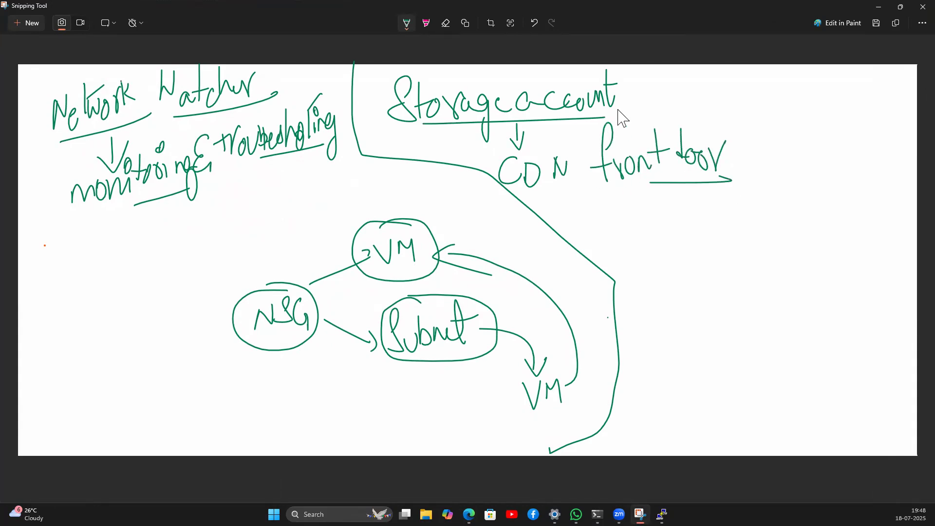
{"action": "mouse_move", "coordinate": [619, 72]}
{"action": "left_mouse_down"}
{"action": "mouse_move", "coordinate": [397, 73]}
{"action": "mouse_move", "coordinate": [403, 129]}
{"action": "mouse_move", "coordinate": [538, 147]}
{"action": "mouse_move", "coordinate": [587, 182]}
{"action": "mouse_move", "coordinate": [703, 189]}
{"action": "mouse_move", "coordinate": [736, 146]}
{"action": "mouse_move", "coordinate": [620, 78]}
{"action": "left_mouse_up"}
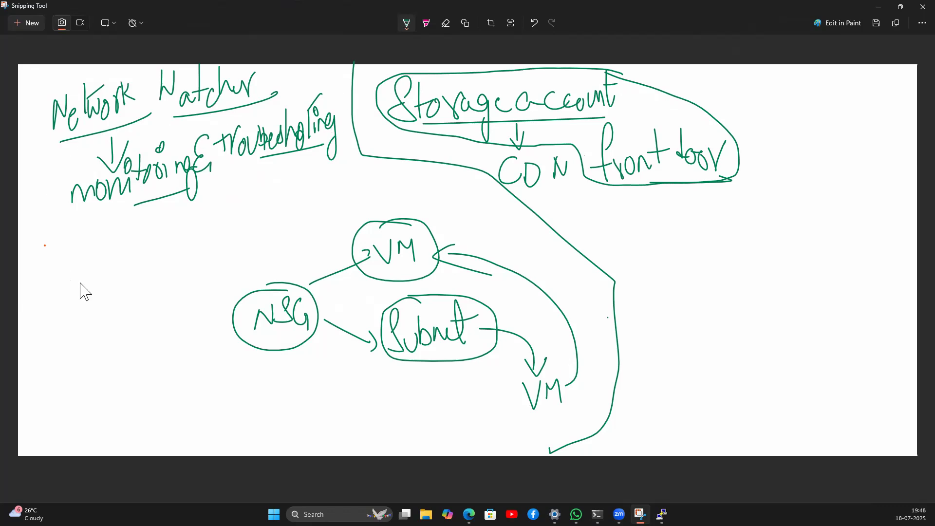
Step: Write IAM, VM, LB, Vnet, VPN and ExpressRoute on the left and circle them together
{"action": "mouse_move", "coordinate": [60, 257]}
{"action": "left_mouse_down"}
{"action": "mouse_move", "coordinate": [59, 281]}
{"action": "mouse_move", "coordinate": [78, 246]}
{"action": "left_mouse_up"}
{"action": "mouse_move", "coordinate": [45, 284]}
{"action": "left_mouse_down"}
{"action": "mouse_move", "coordinate": [78, 276]}
{"action": "mouse_move", "coordinate": [84, 262]}
{"action": "mouse_move", "coordinate": [106, 275]}
{"action": "mouse_move", "coordinate": [85, 287]}
{"action": "mouse_move", "coordinate": [88, 323]}
{"action": "left_mouse_up"}
{"action": "left_click_drag", "start_coordinate": [89, 289], "coordinate": [111, 320]}
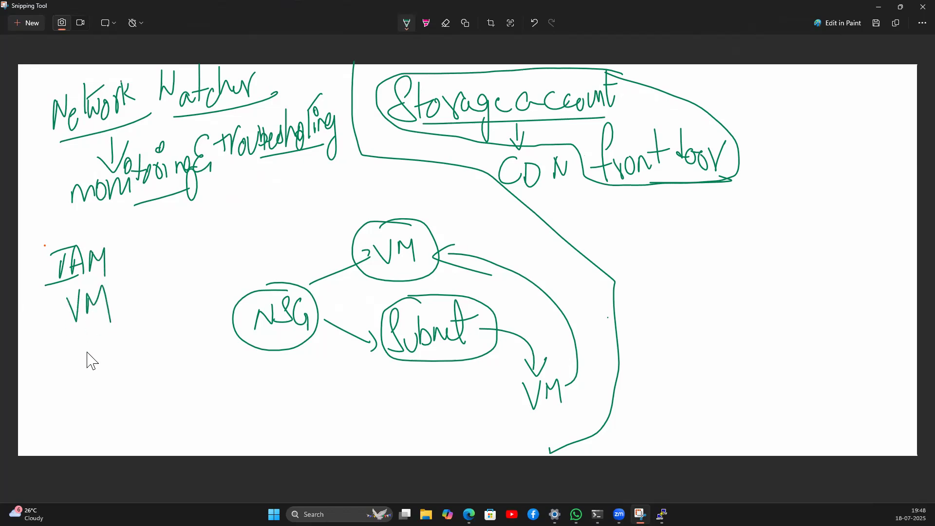
{"action": "left_click_drag", "start_coordinate": [134, 287], "coordinate": [144, 312]}
{"action": "mouse_move", "coordinate": [48, 345]}
{"action": "left_mouse_down"}
{"action": "mouse_move", "coordinate": [69, 390]}
{"action": "mouse_move", "coordinate": [93, 375]}
{"action": "mouse_move", "coordinate": [99, 349]}
{"action": "mouse_move", "coordinate": [130, 344]}
{"action": "mouse_move", "coordinate": [151, 360]}
{"action": "mouse_move", "coordinate": [174, 337]}
{"action": "mouse_move", "coordinate": [173, 348]}
{"action": "left_mouse_up"}
{"action": "mouse_move", "coordinate": [113, 375]}
{"action": "left_mouse_down"}
{"action": "mouse_move", "coordinate": [102, 404]}
{"action": "mouse_move", "coordinate": [115, 388]}
{"action": "mouse_move", "coordinate": [127, 405]}
{"action": "left_mouse_up"}
{"action": "mouse_move", "coordinate": [134, 382]}
{"action": "left_mouse_down"}
{"action": "mouse_move", "coordinate": [135, 393]}
{"action": "mouse_move", "coordinate": [183, 355]}
{"action": "mouse_move", "coordinate": [179, 362]}
{"action": "mouse_move", "coordinate": [218, 363]}
{"action": "mouse_move", "coordinate": [223, 376]}
{"action": "mouse_move", "coordinate": [234, 349]}
{"action": "left_mouse_up"}
{"action": "mouse_move", "coordinate": [103, 238]}
{"action": "left_mouse_down"}
{"action": "mouse_move", "coordinate": [73, 235]}
{"action": "mouse_move", "coordinate": [30, 395]}
{"action": "mouse_move", "coordinate": [183, 405]}
{"action": "mouse_move", "coordinate": [222, 315]}
{"action": "mouse_move", "coordinate": [74, 225]}
{"action": "left_mouse_up"}
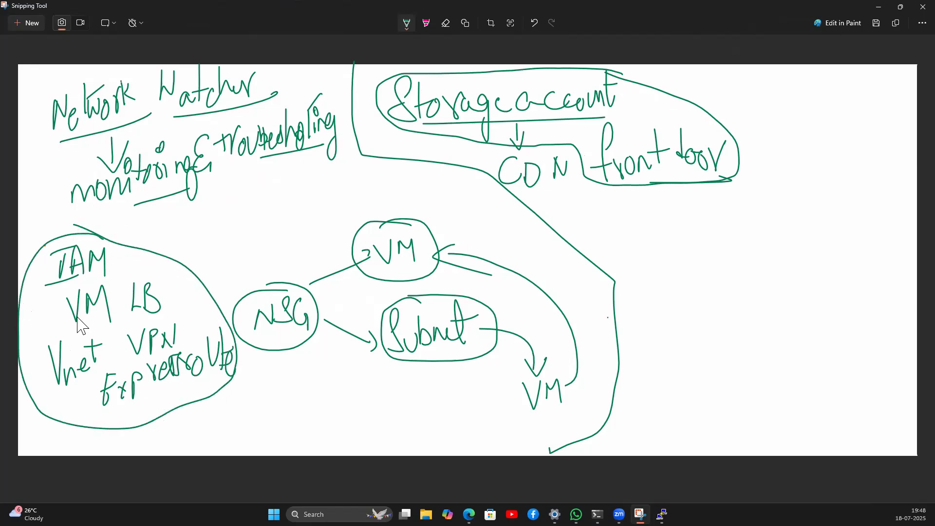